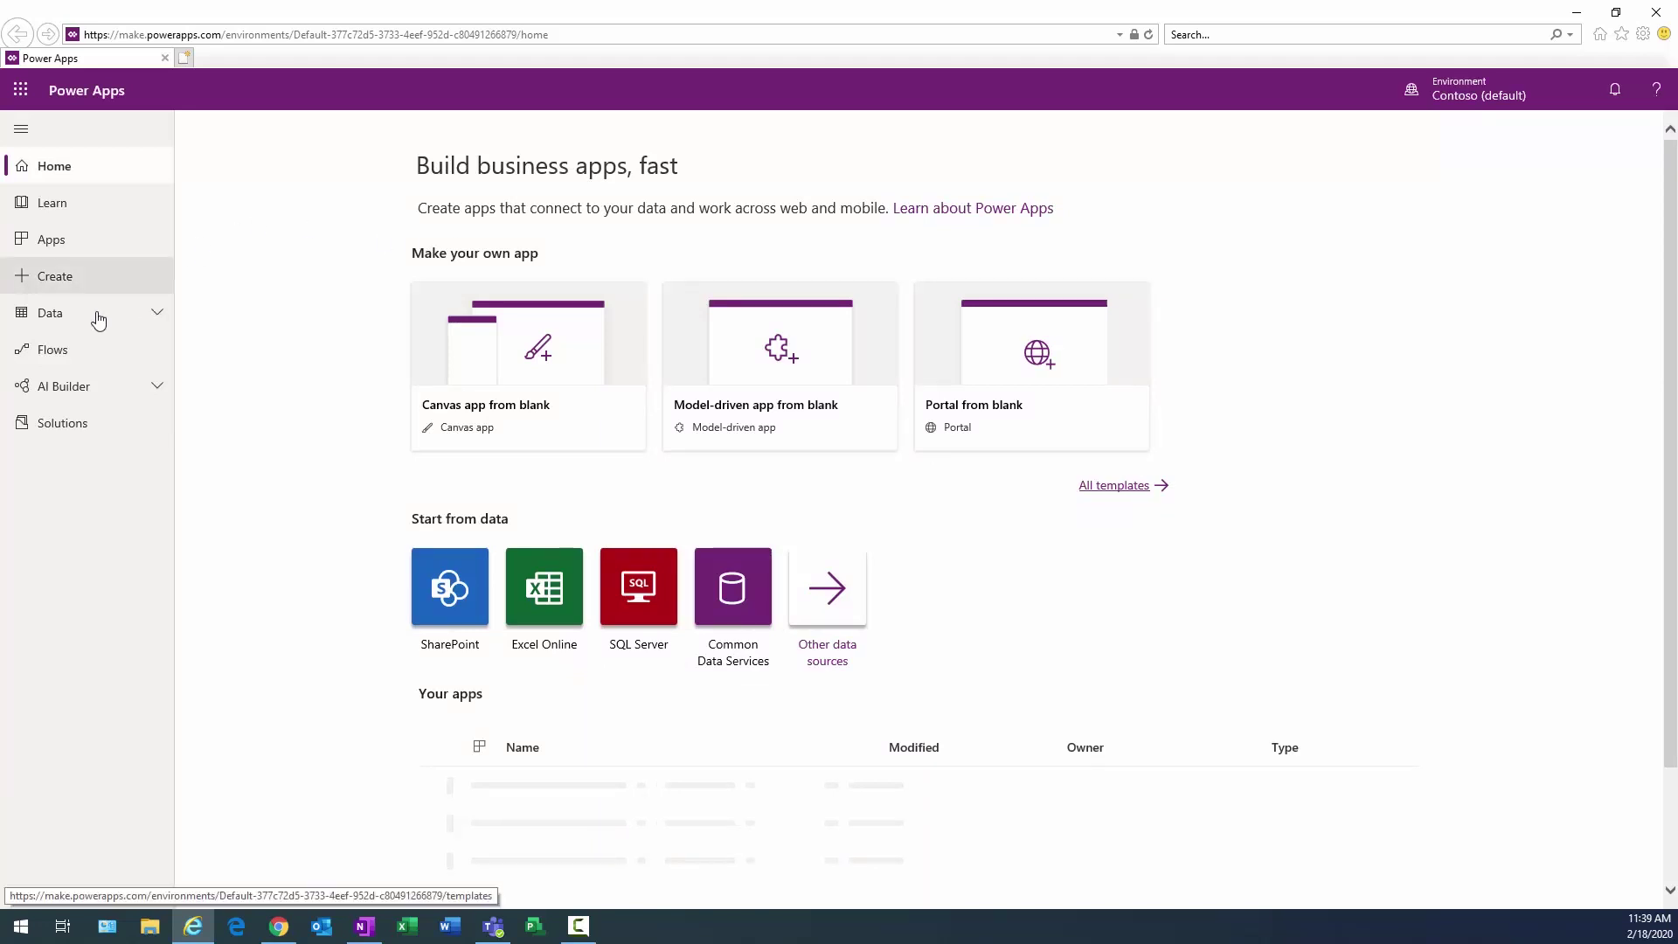
Open the environment's list of data entities and filter it to show managed entities.
{"action": "left_click", "coordinate": [164, 313]}
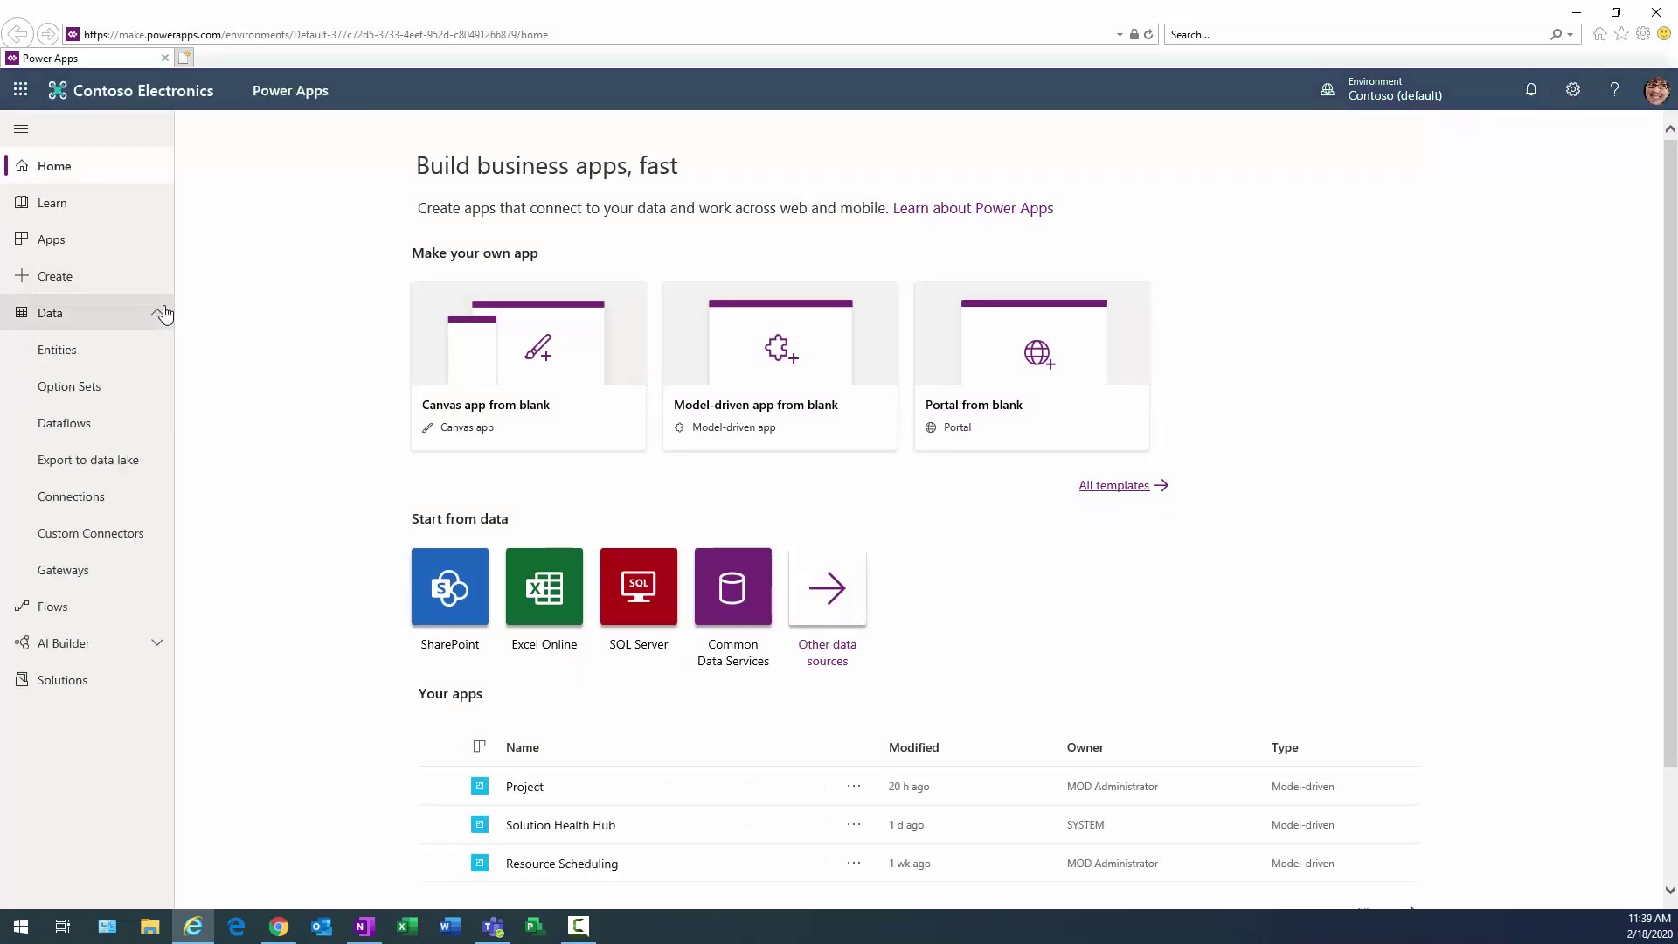
{"action": "left_click", "coordinate": [58, 351]}
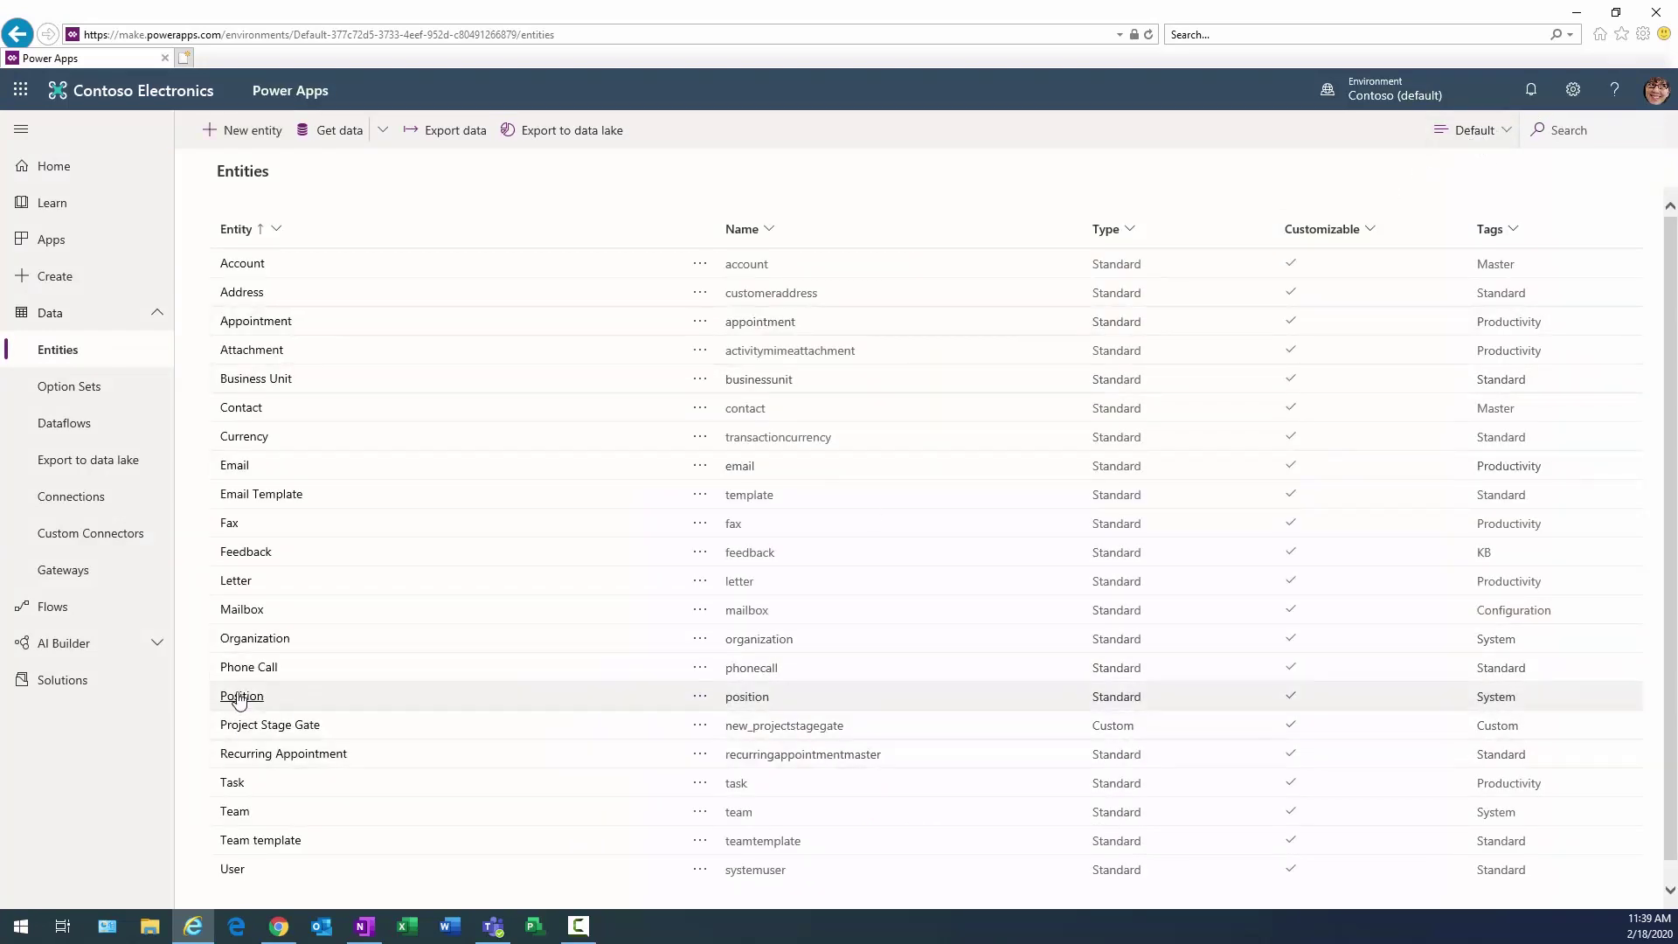
{"action": "scroll", "coordinate": [247, 793], "scroll_direction": "down", "scroll_amount": 1}
{"action": "scroll", "coordinate": [248, 792], "scroll_direction": "up", "scroll_amount": 1}
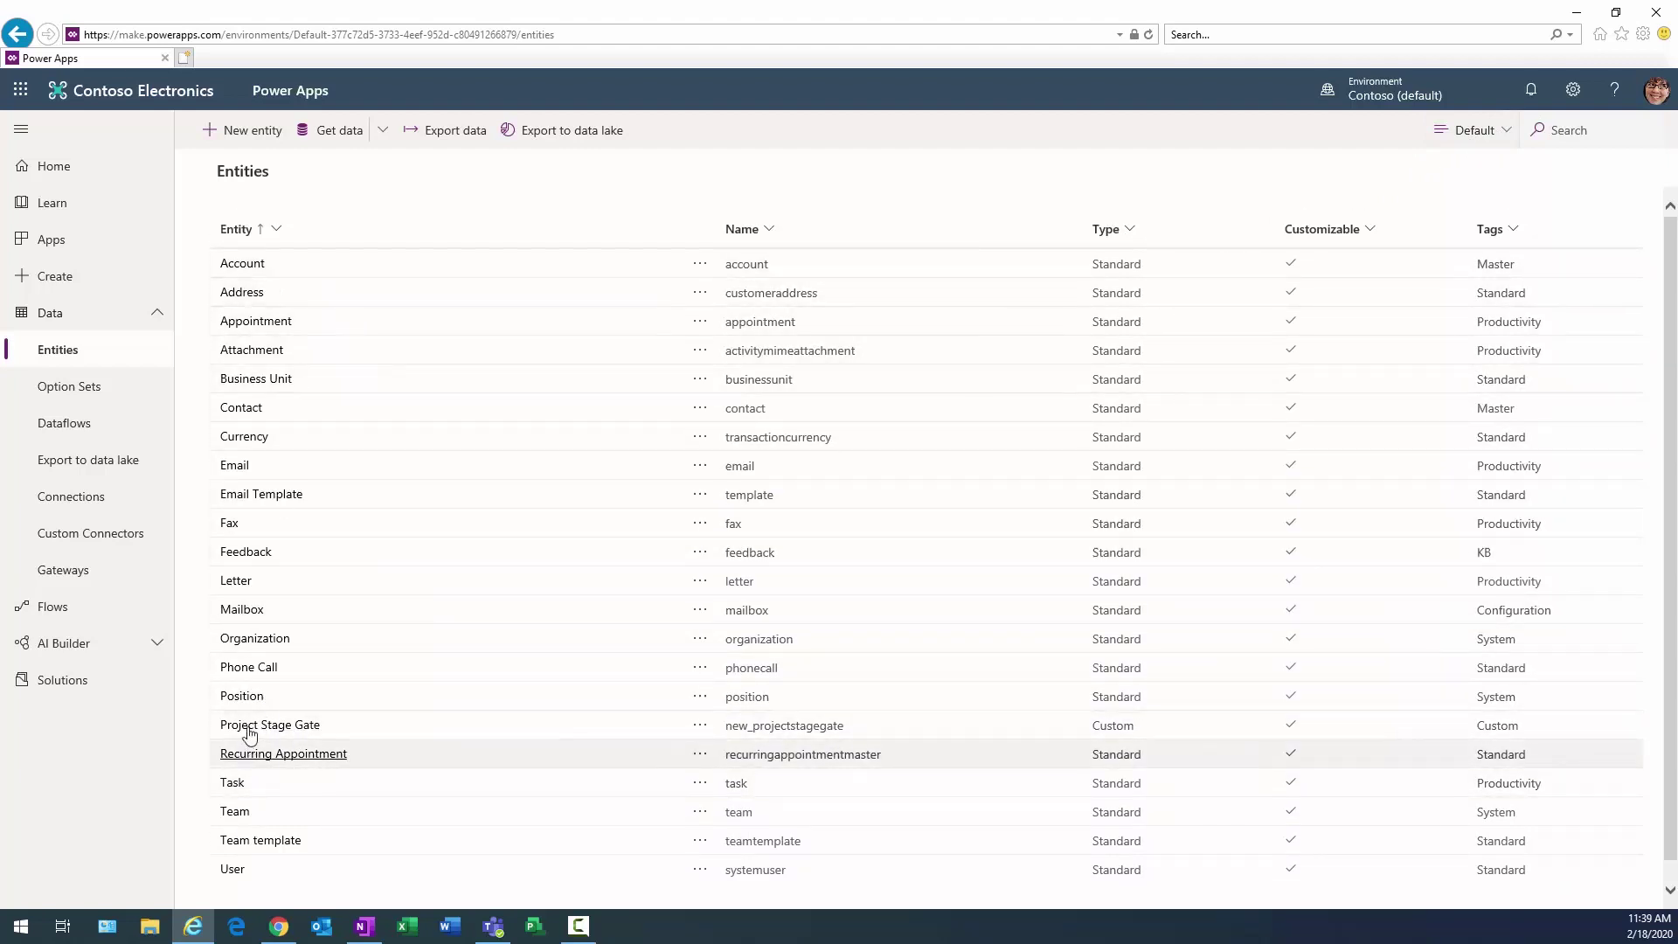
{"action": "left_click", "coordinate": [1474, 131]}
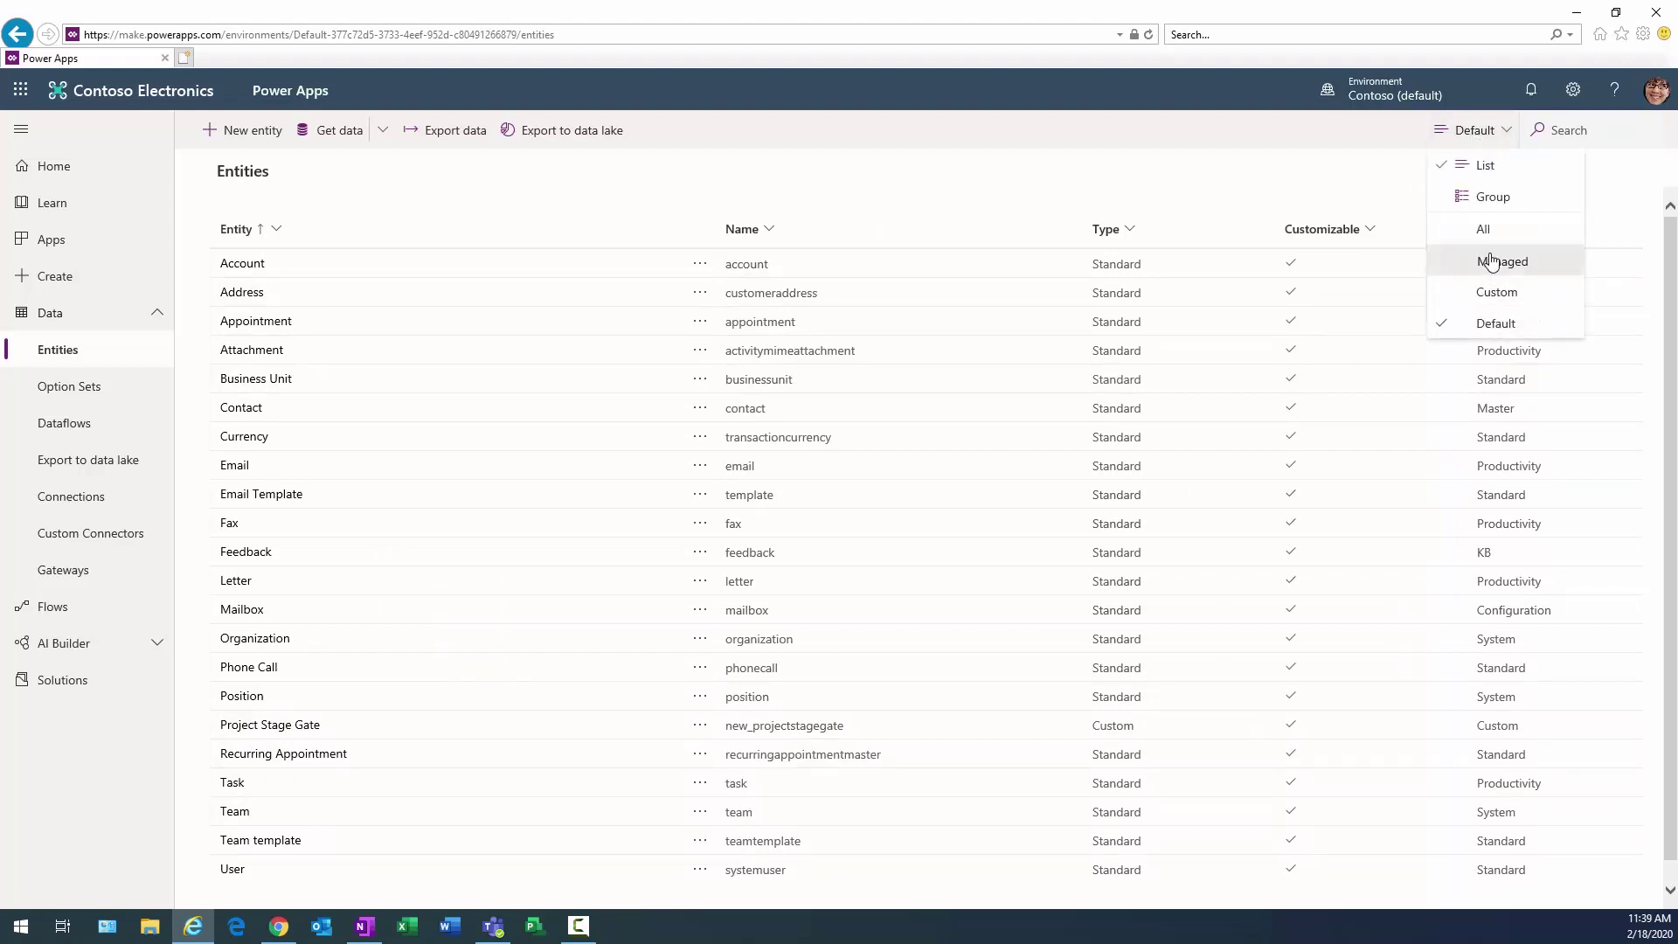
{"action": "left_click", "coordinate": [1502, 261]}
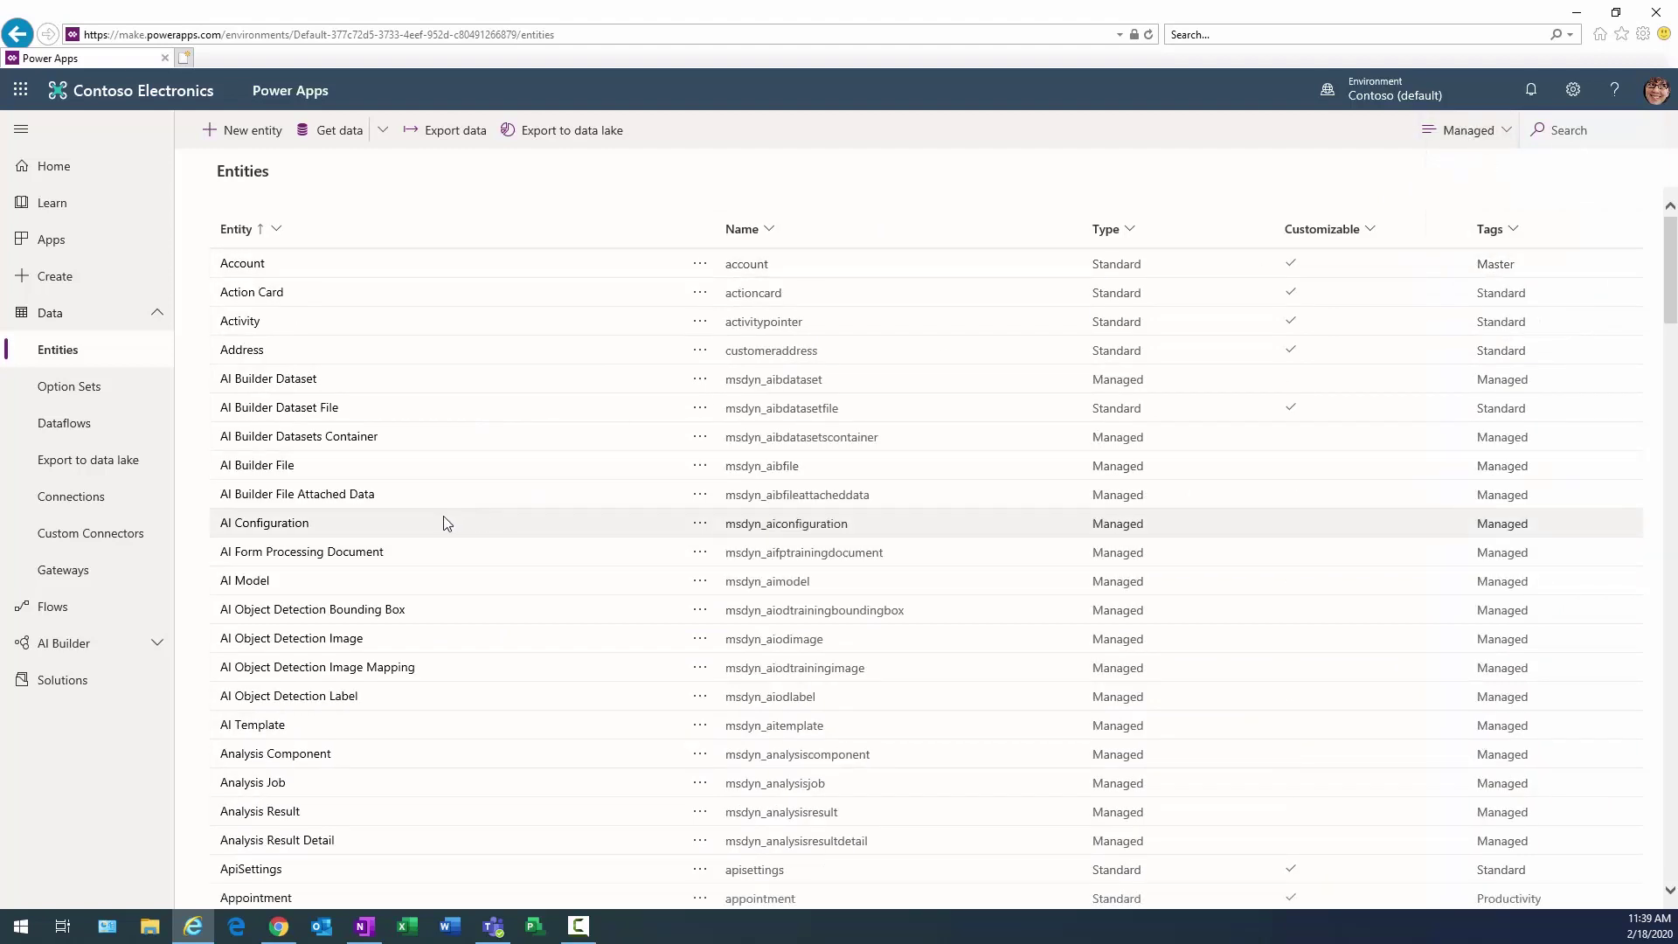
Find the Project entity (msdyn_project) in the entity list and open its fields.
{"action": "scroll", "coordinate": [420, 525], "scroll_direction": "down", "scroll_amount": 3}
{"action": "scroll", "coordinate": [420, 529], "scroll_direction": "down", "scroll_amount": 10}
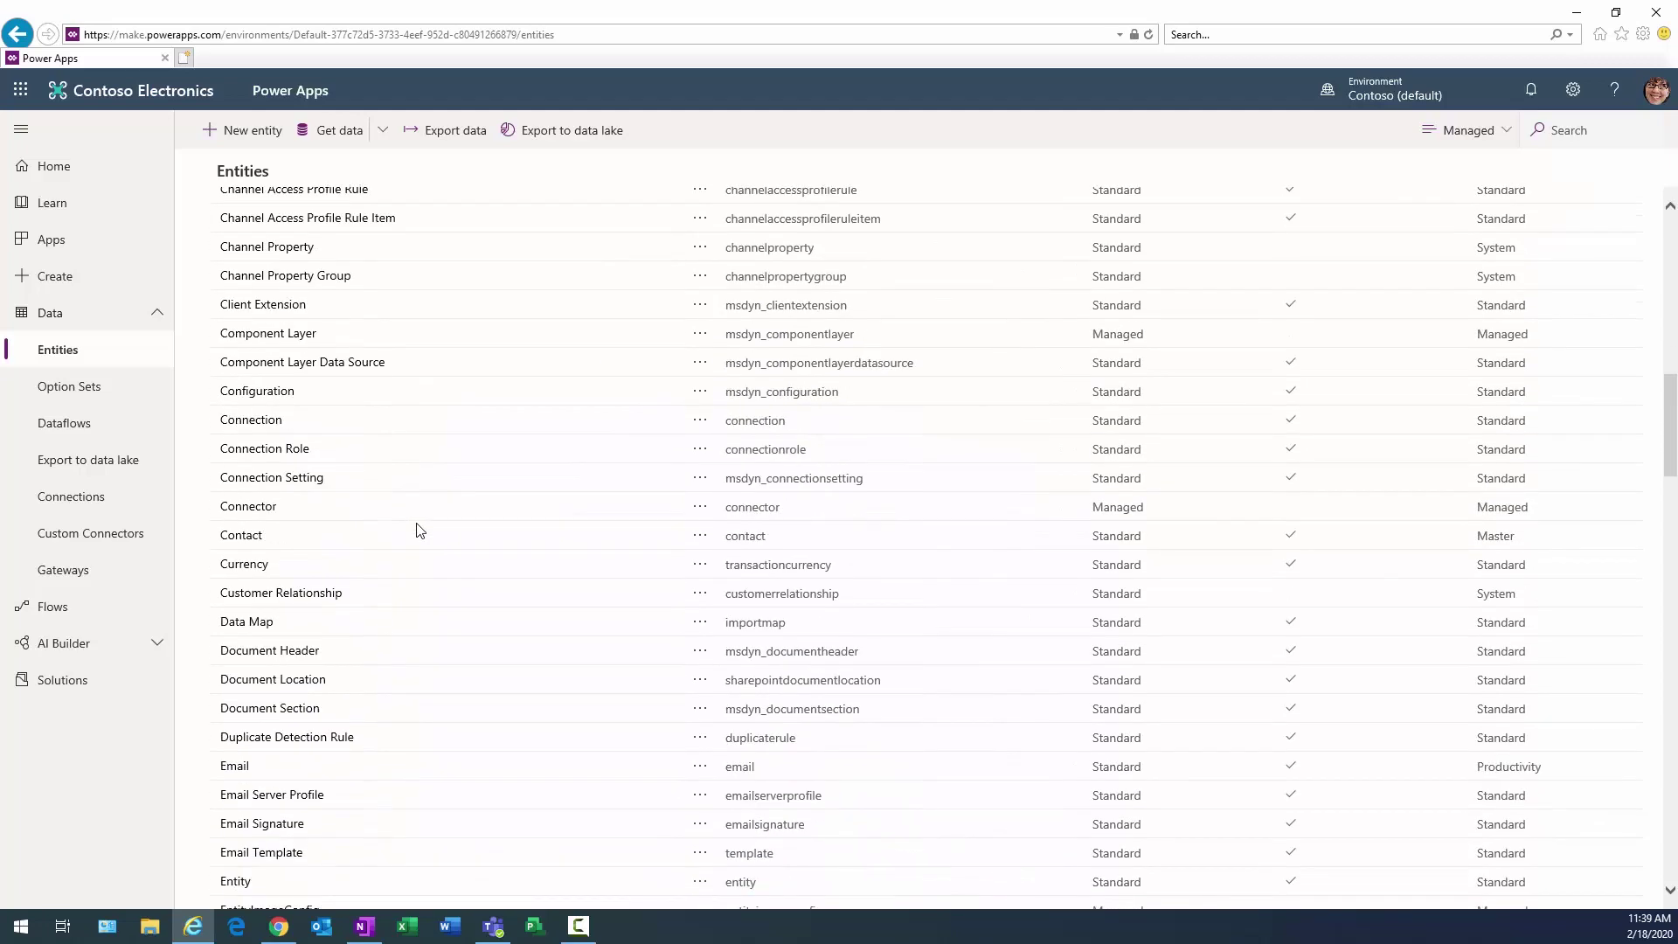
{"action": "scroll", "coordinate": [419, 530], "scroll_direction": "down", "scroll_amount": 15}
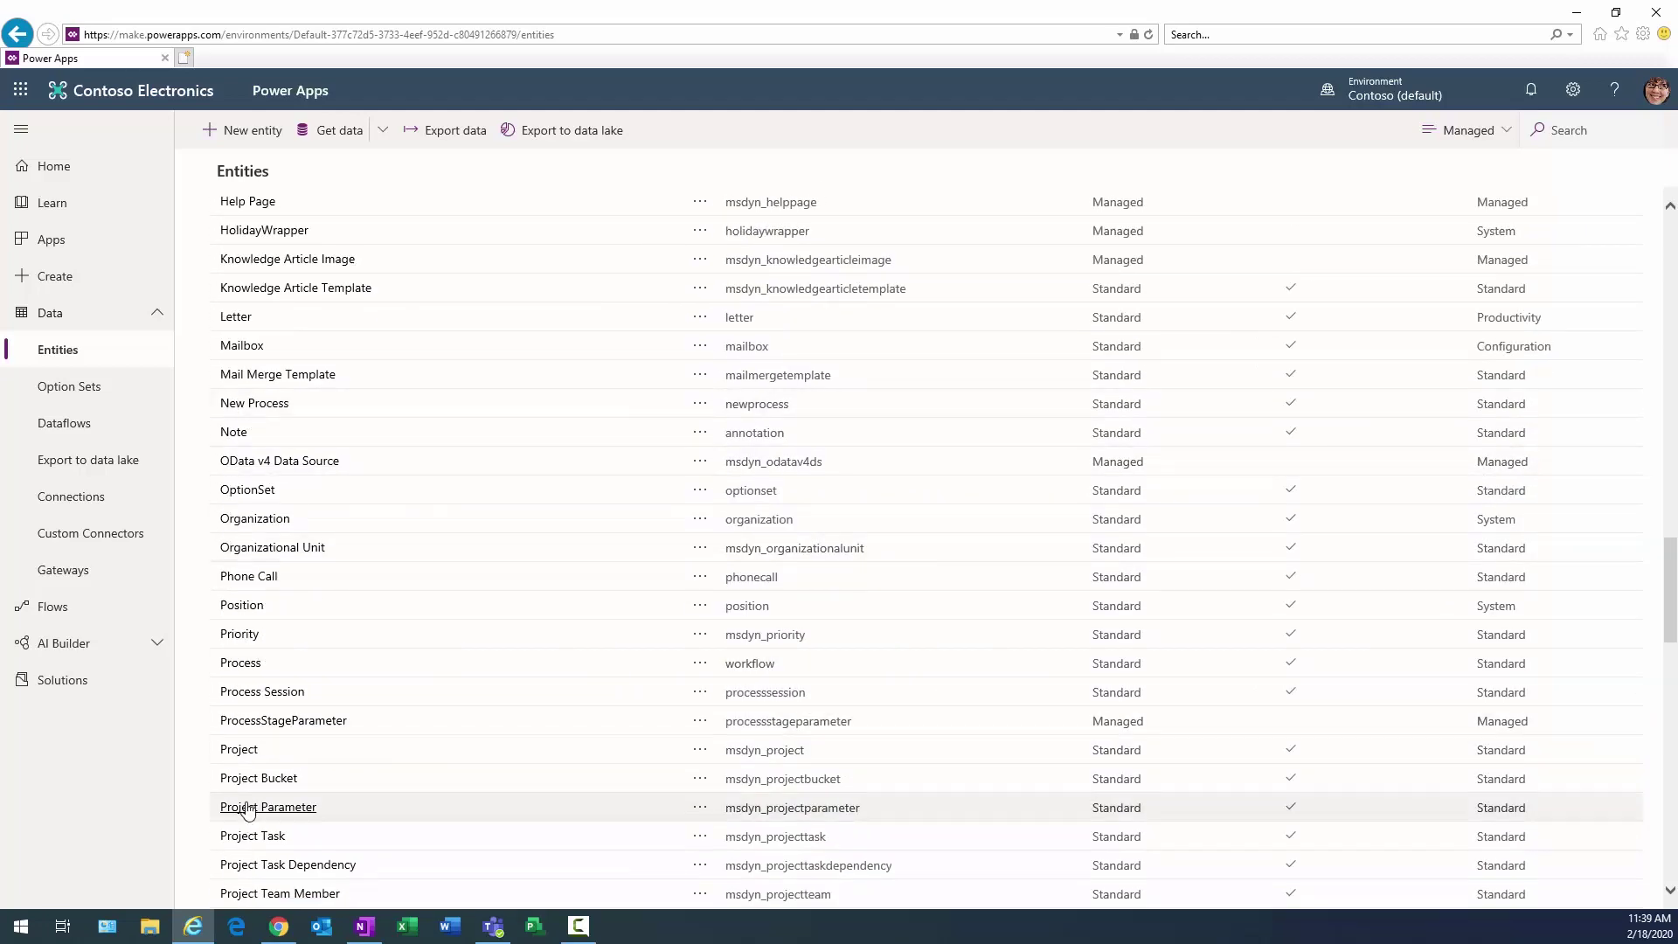
{"action": "left_click", "coordinate": [241, 752]}
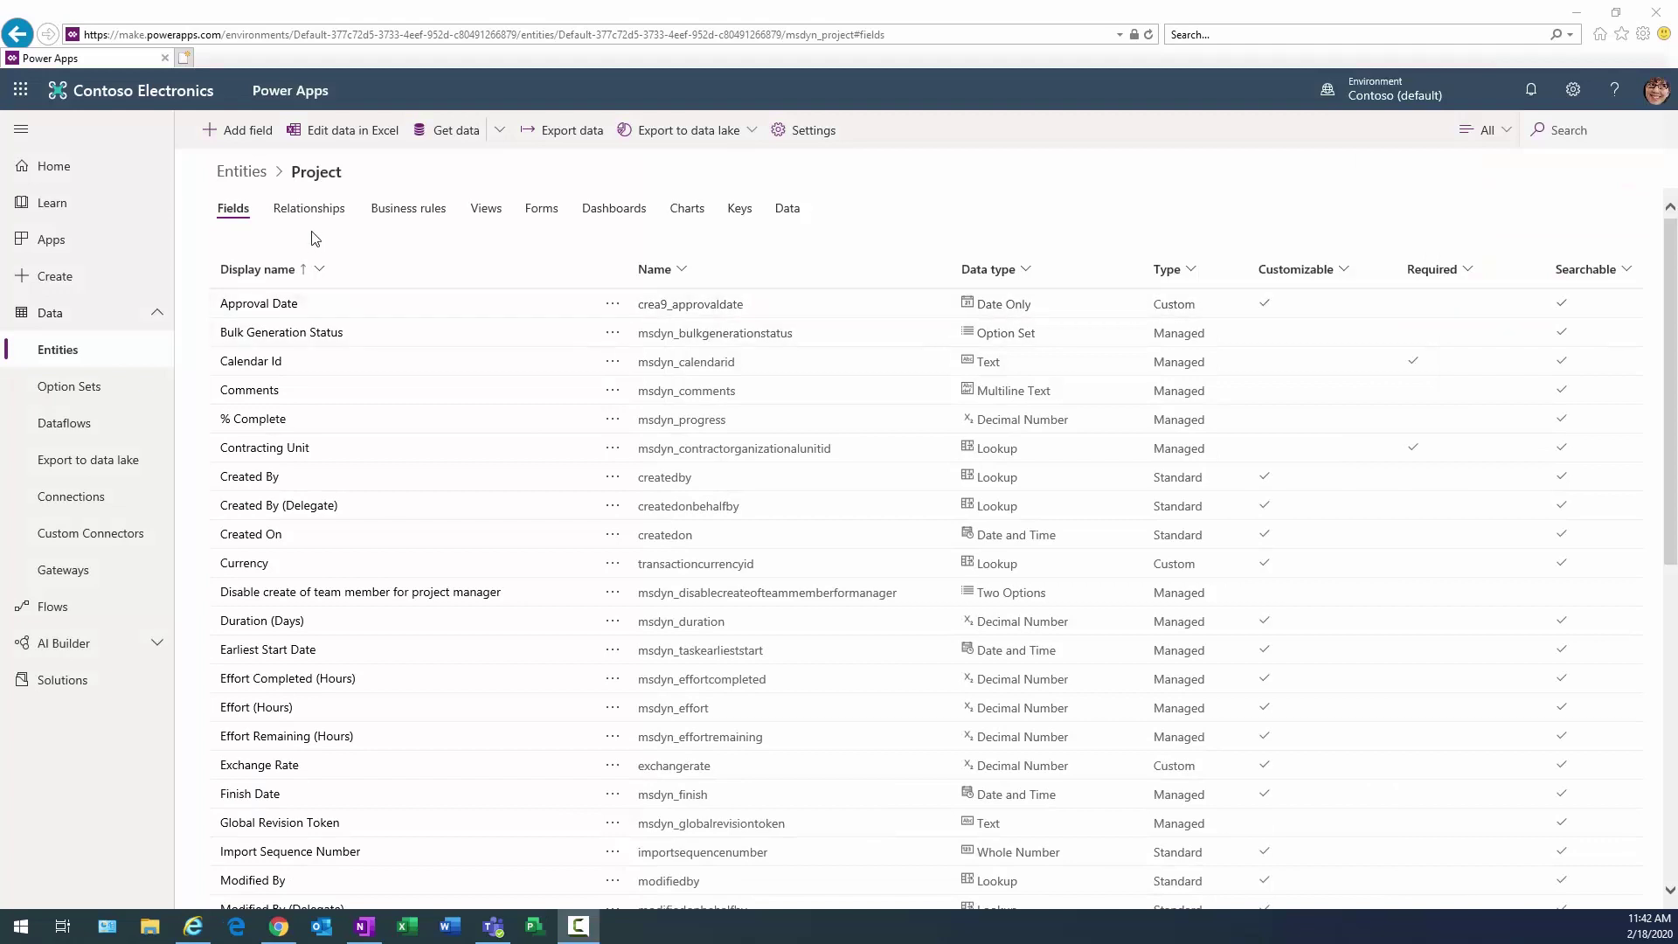
Add a field named Estimated Cost with the Currency data type to the Project entity.
{"action": "left_click", "coordinate": [238, 131]}
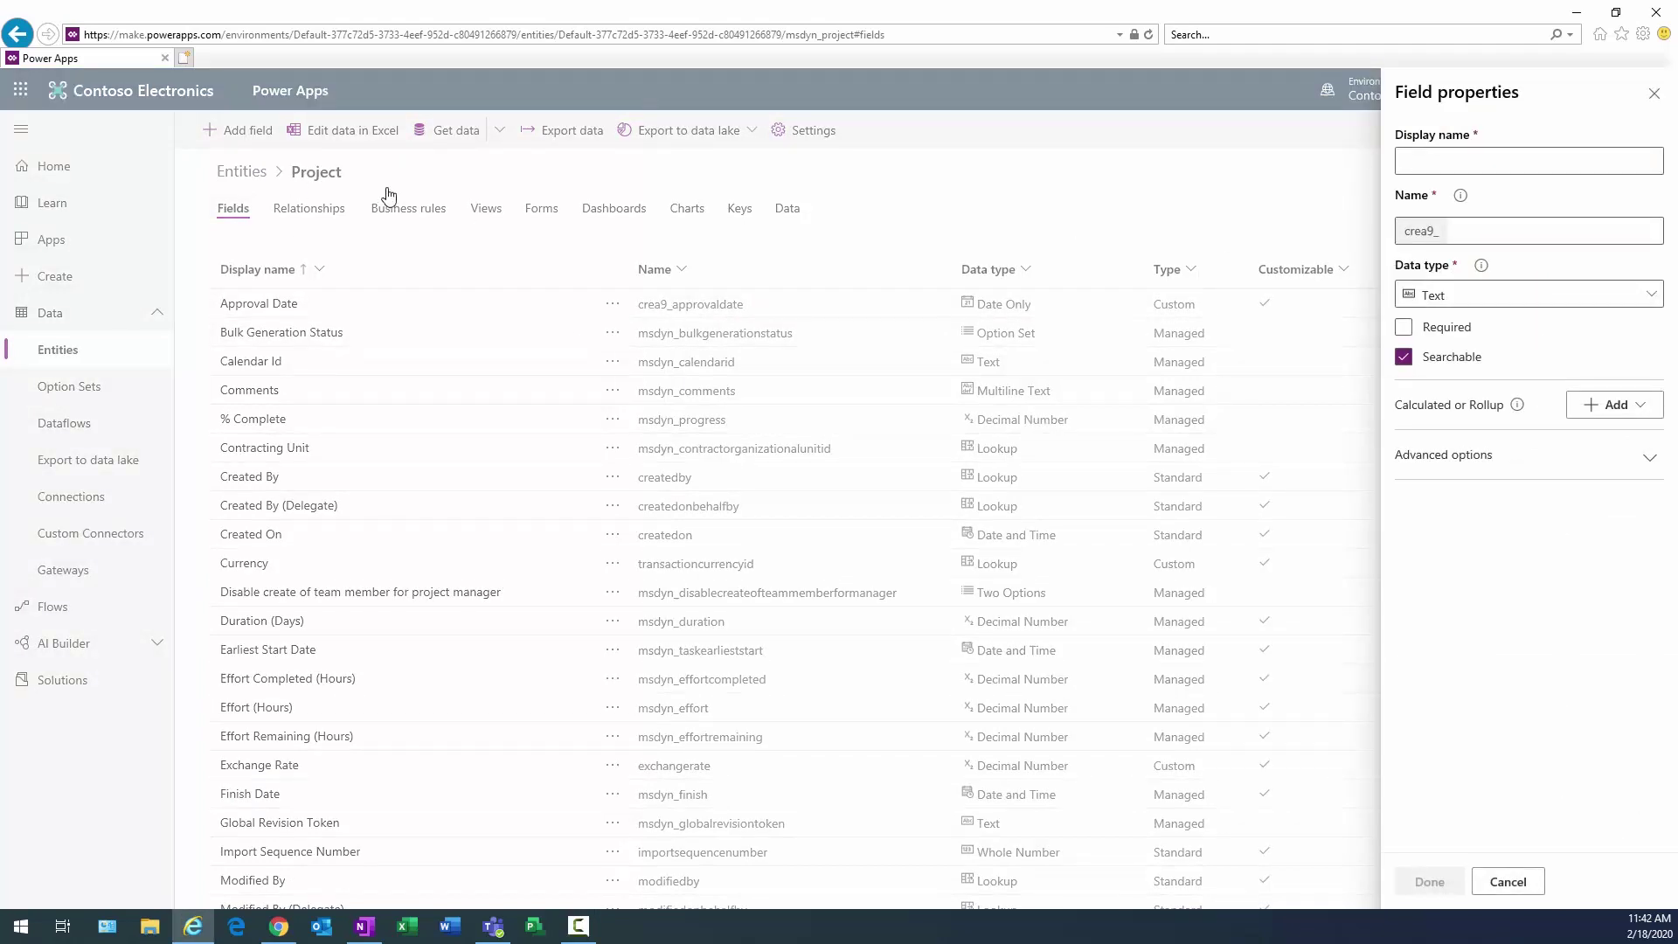
{"action": "left_click", "coordinate": [1450, 162]}
{"action": "type", "text": "Es"}
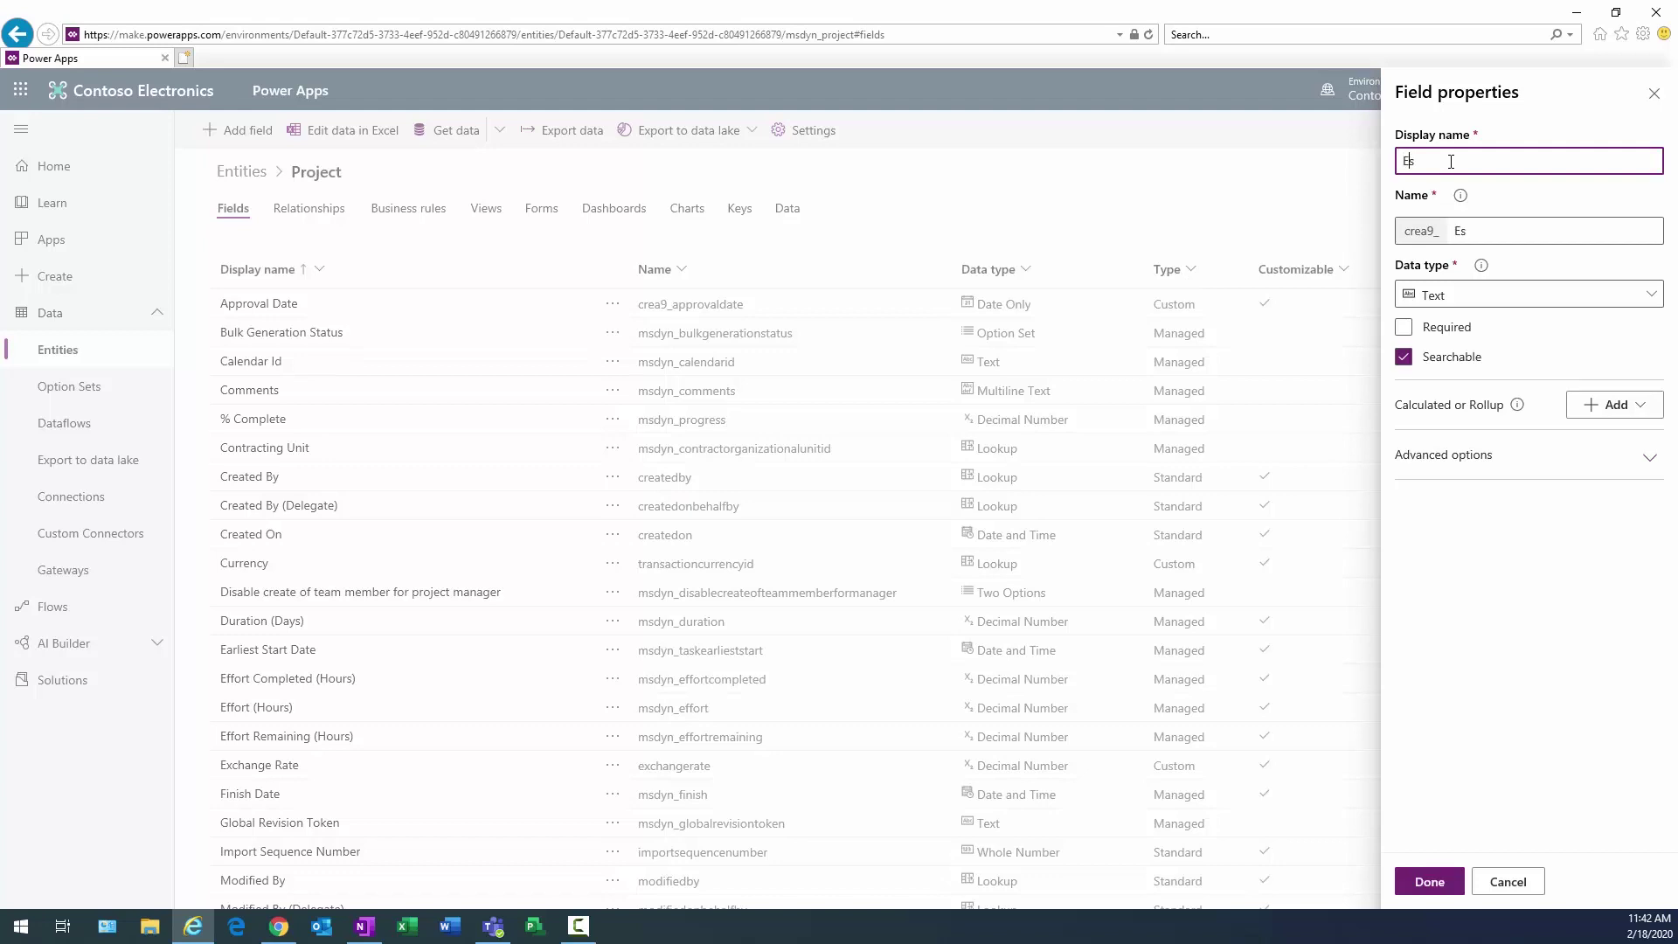
{"action": "type", "text": "timated Cost"}
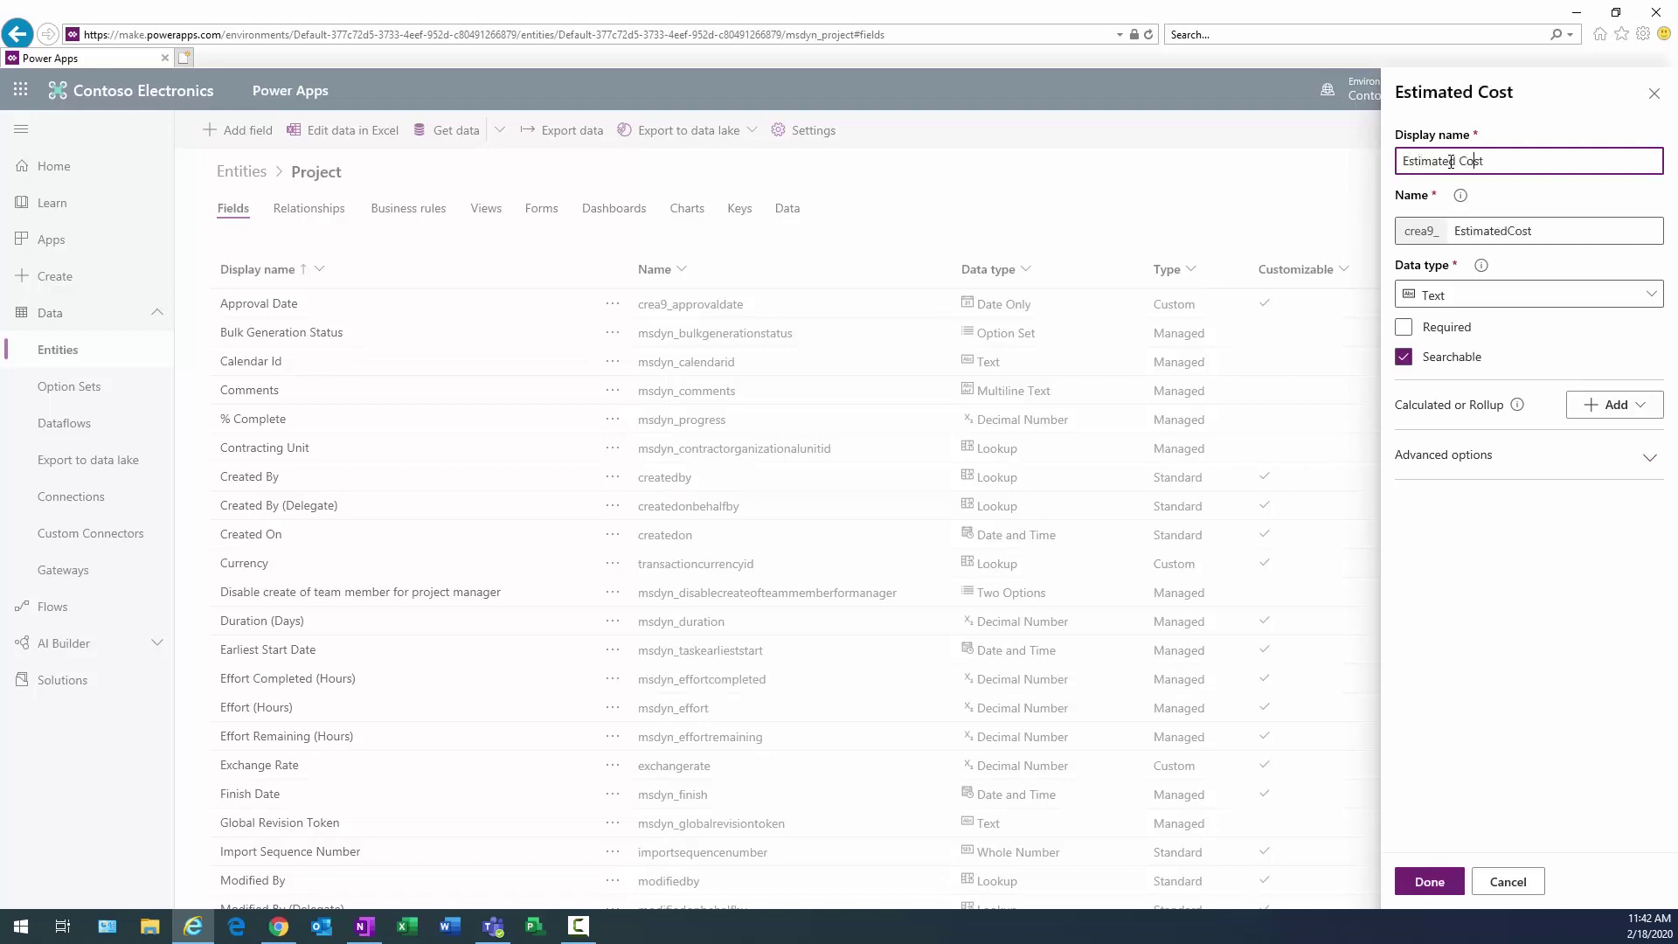
{"action": "left_click", "coordinate": [1472, 297]}
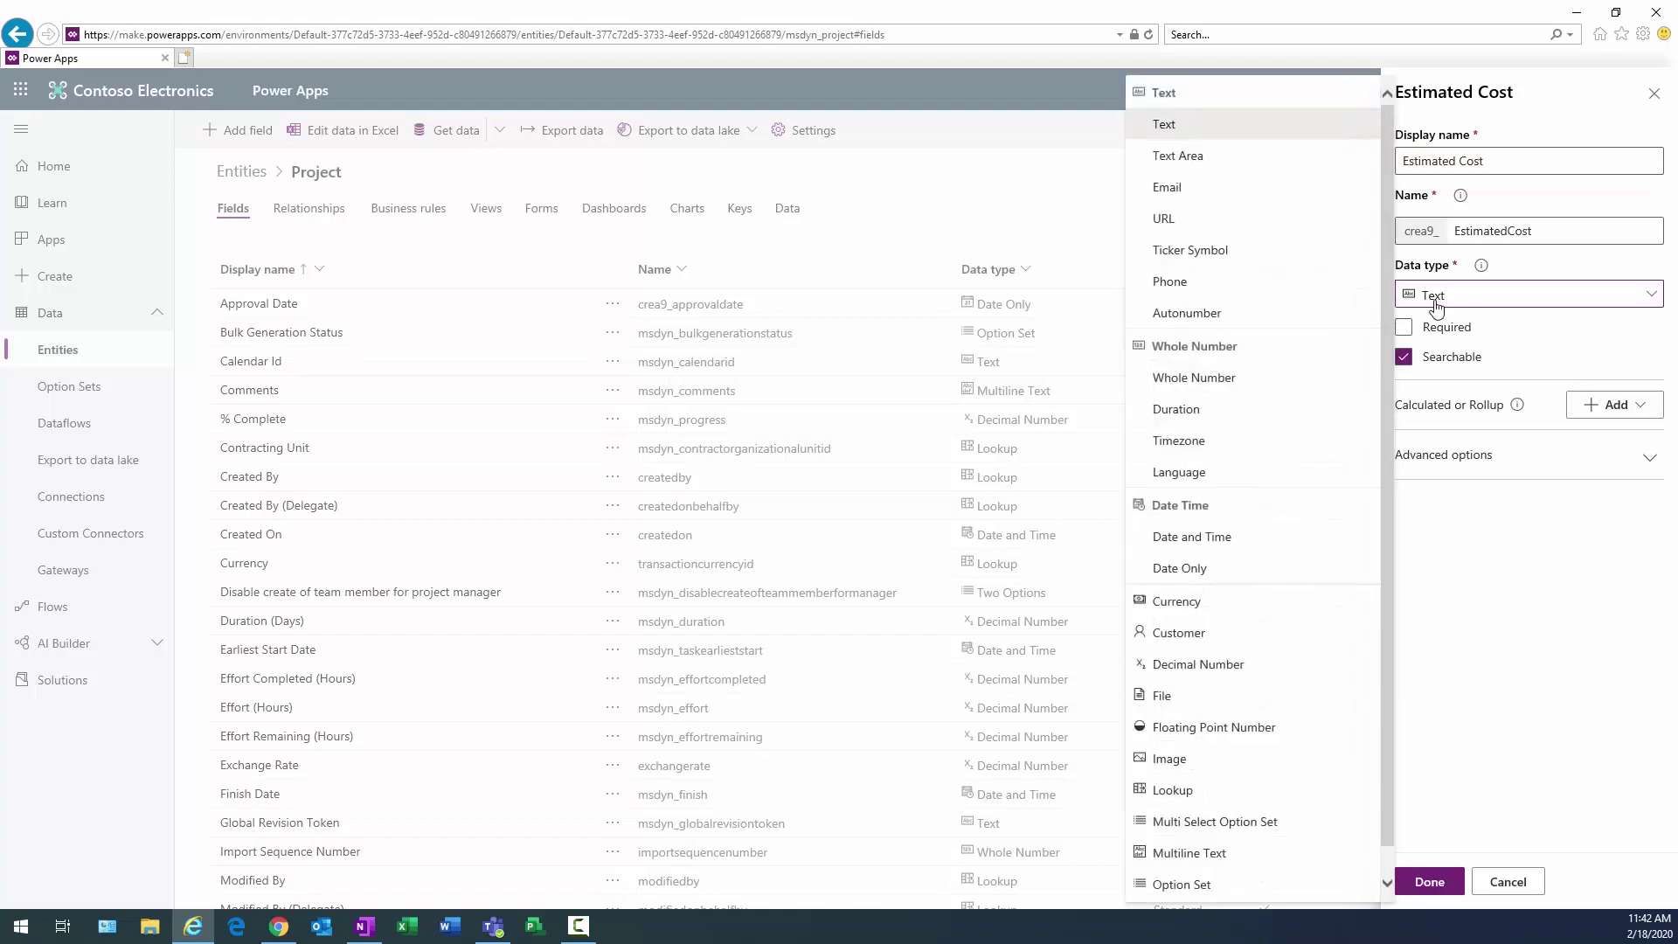
{"action": "left_click", "coordinate": [1176, 607]}
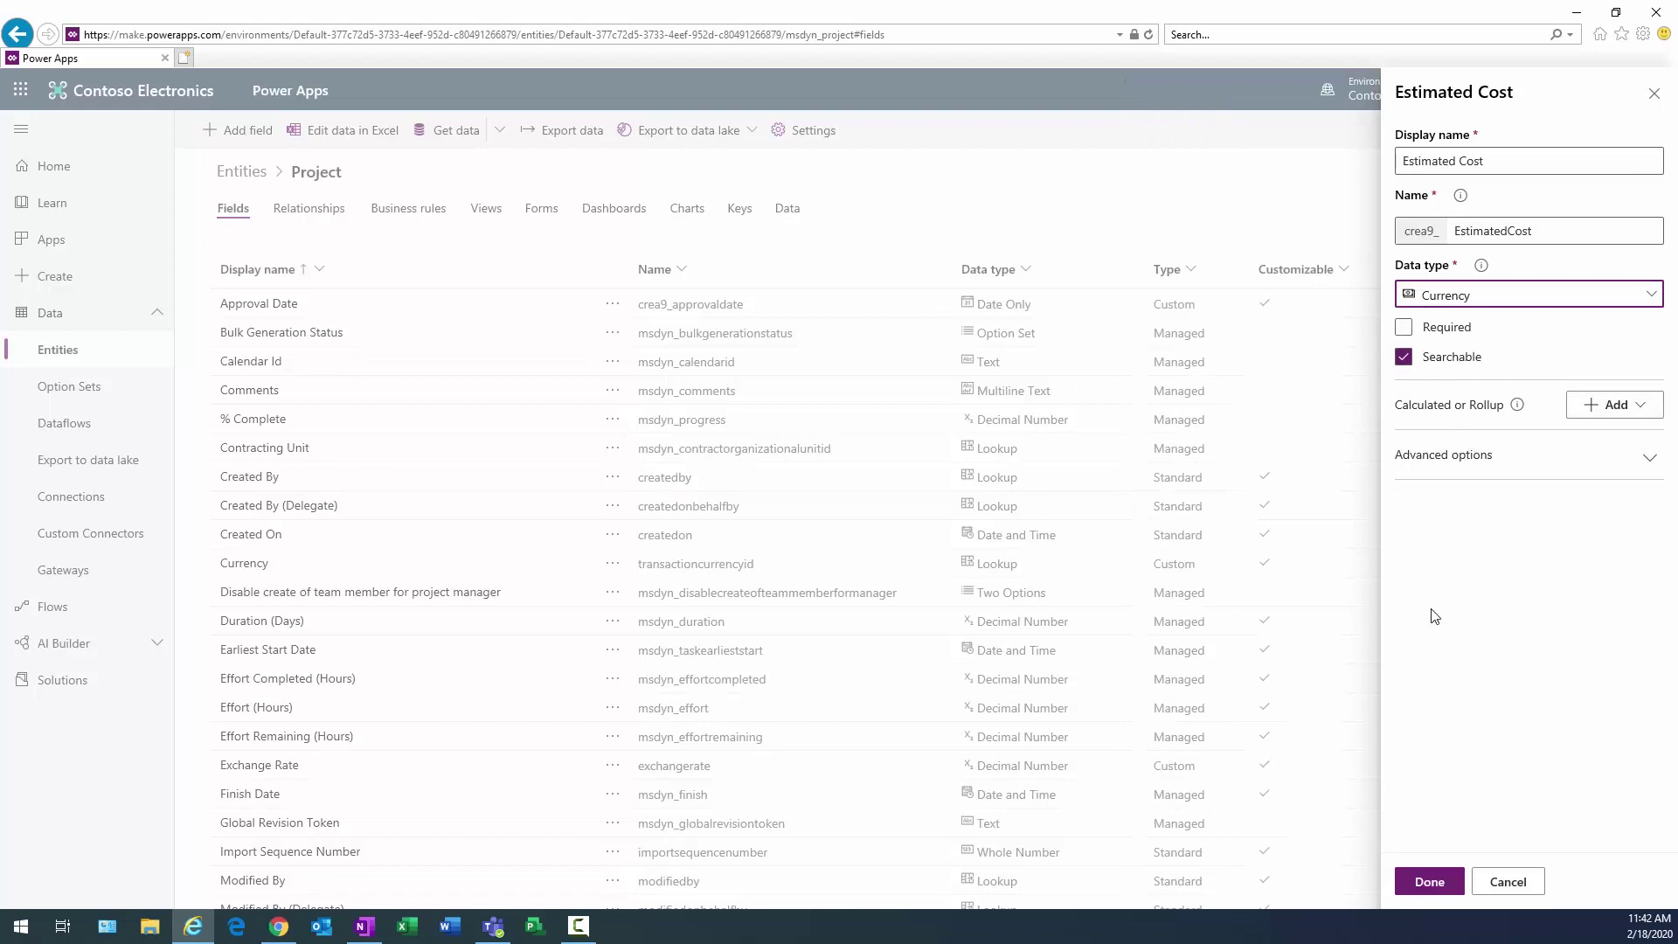
{"action": "left_click", "coordinate": [1430, 883]}
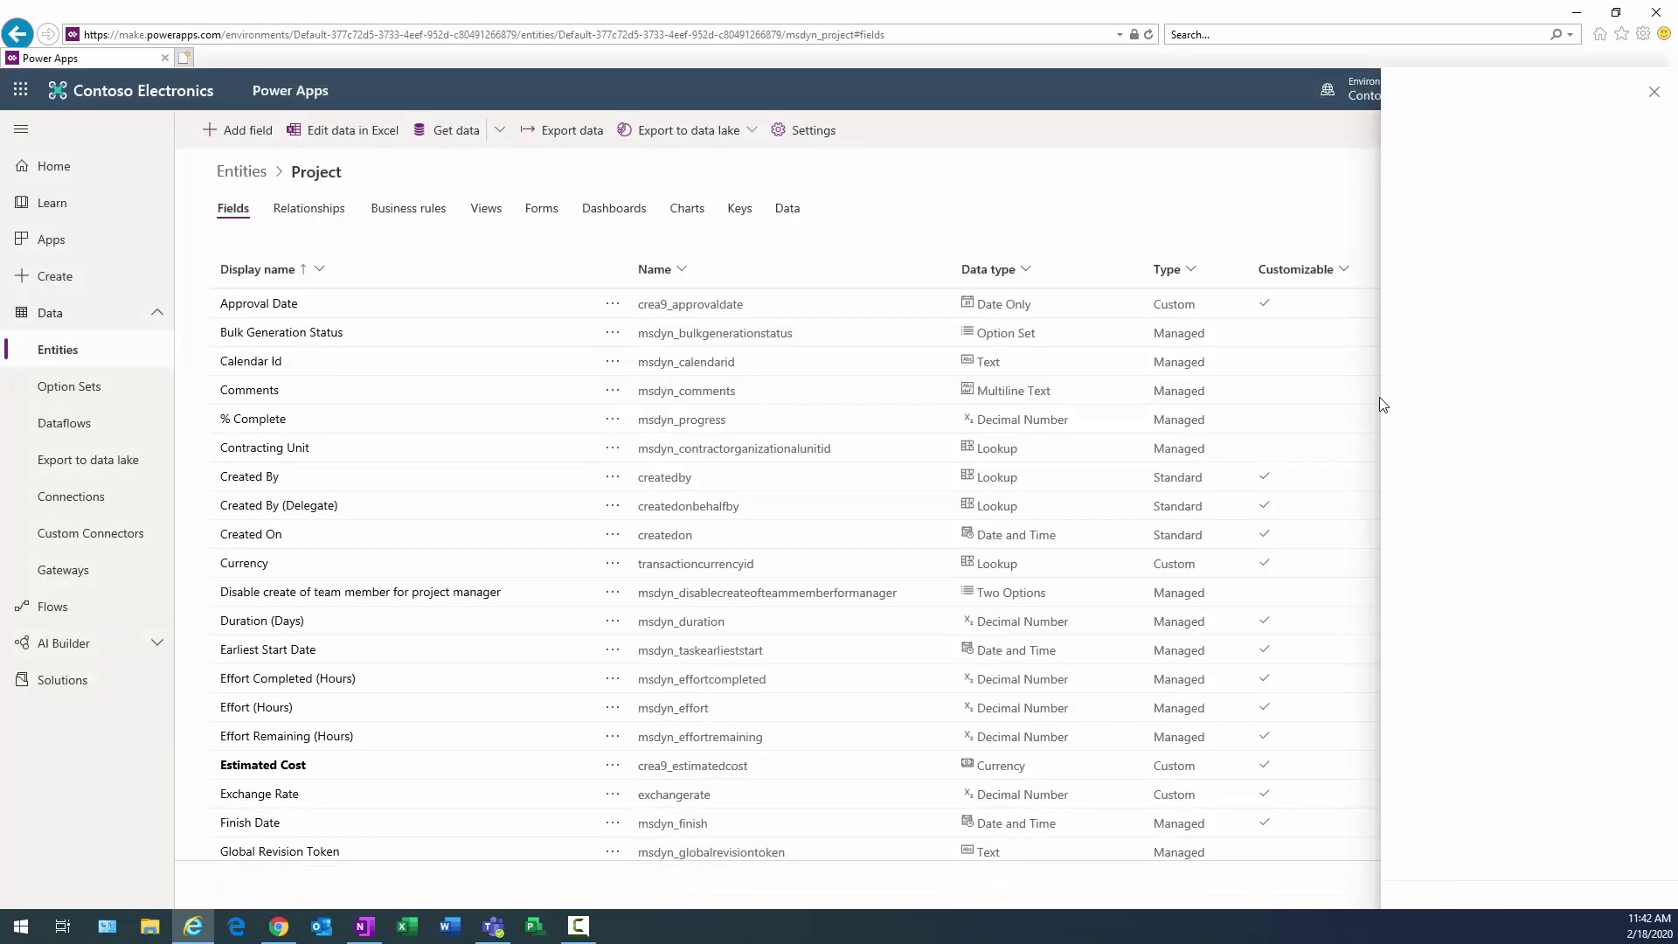
Add a Multiline Text field named Business Need to the Project entity and save the entity.
{"action": "left_click", "coordinate": [234, 138]}
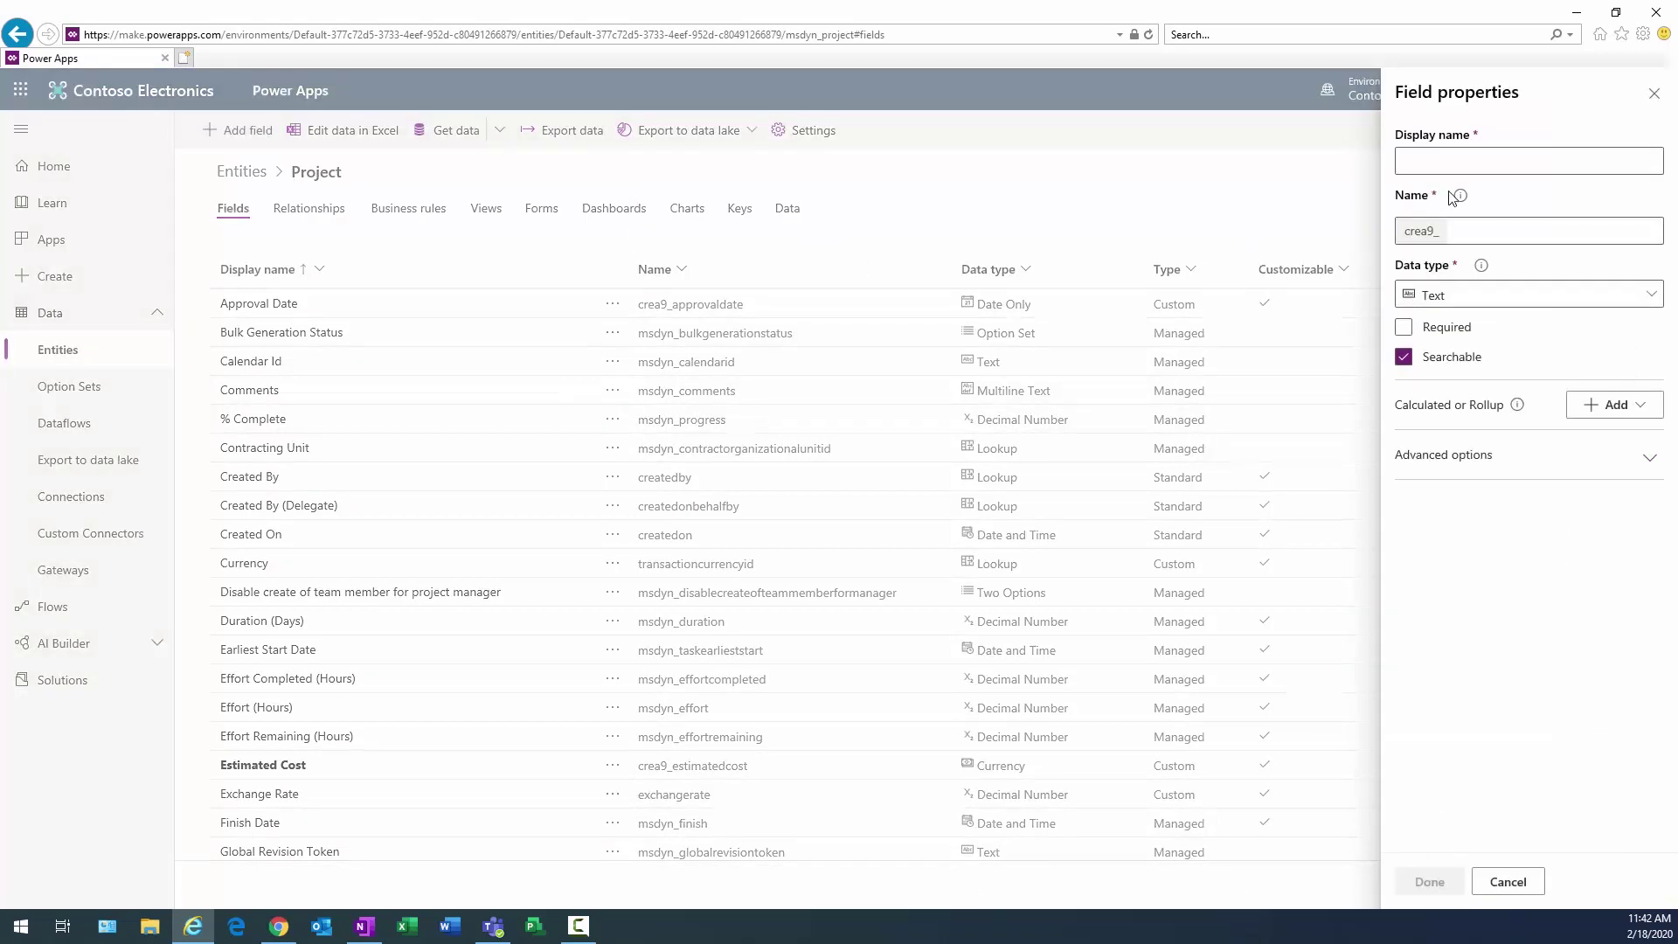
{"action": "left_click", "coordinate": [1479, 162]}
{"action": "type", "text": "Bu"}
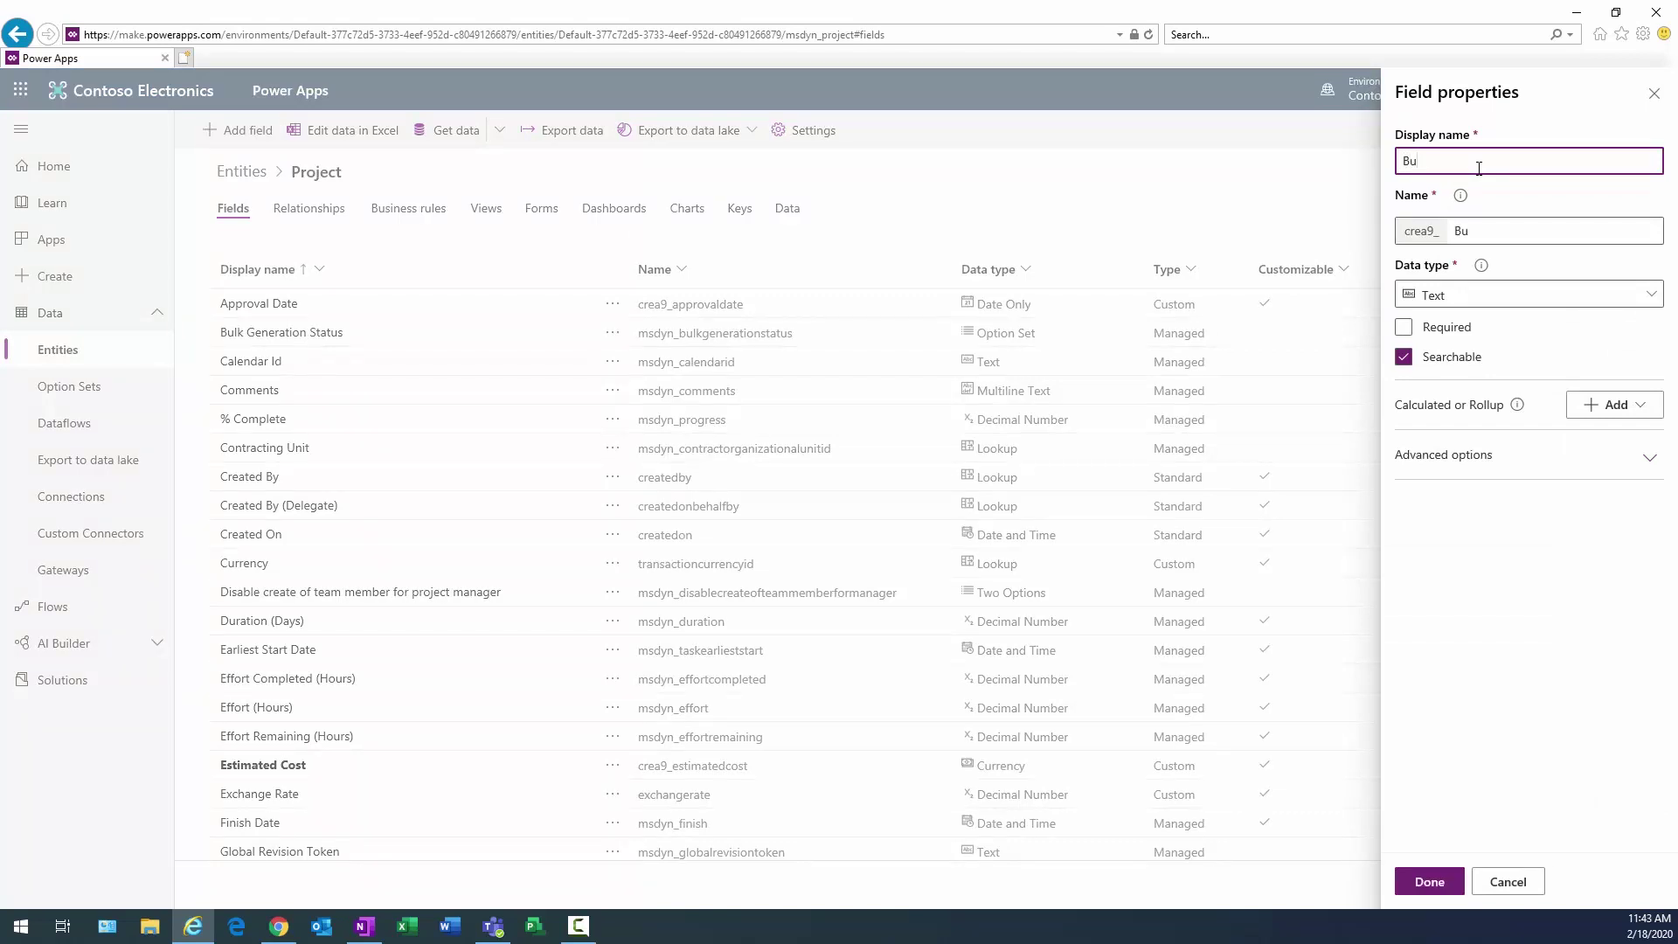
{"action": "type", "text": "siness"}
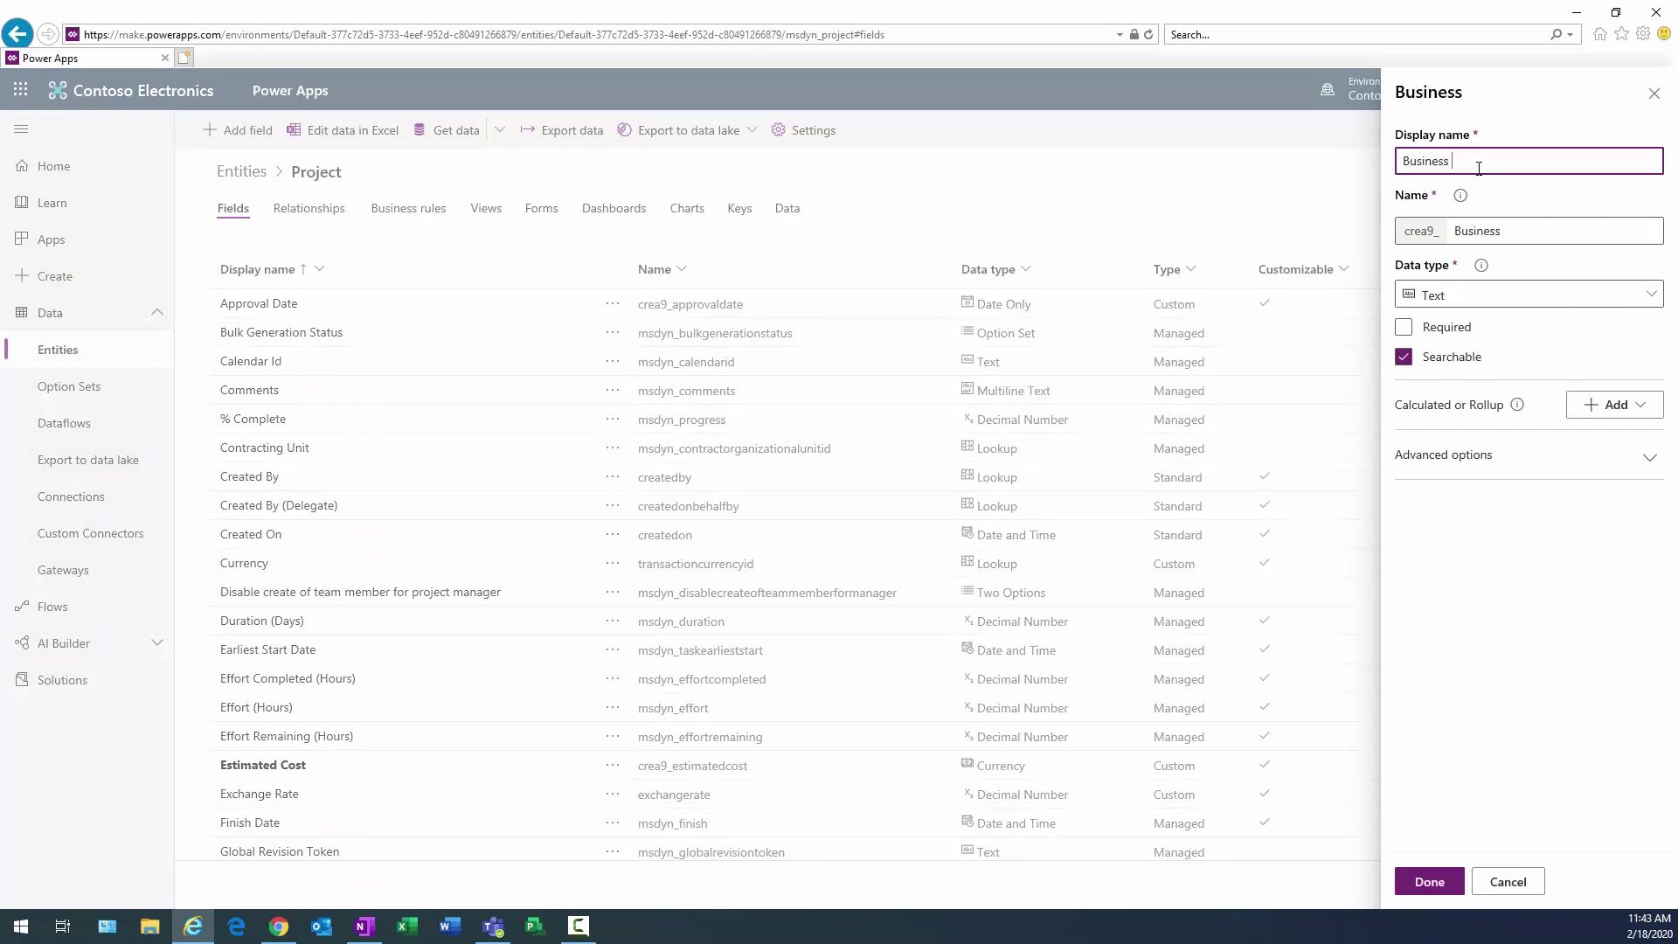
{"action": "type", "text": " Need"}
{"action": "left_click", "coordinate": [1481, 303]}
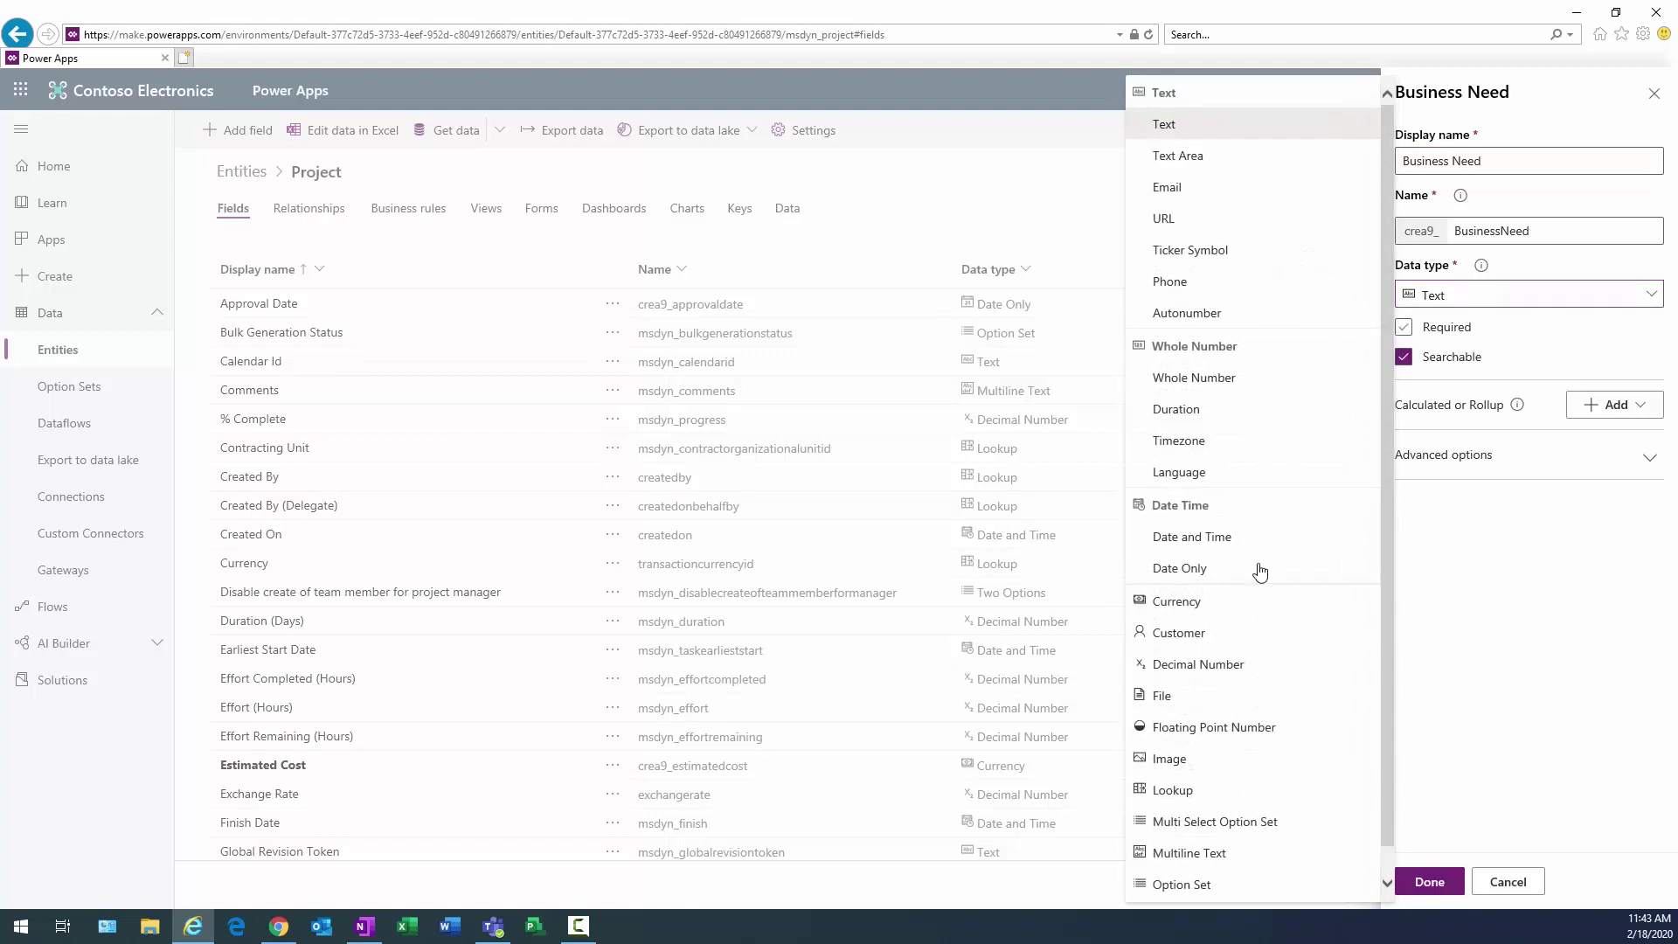
{"action": "scroll", "coordinate": [1185, 826], "scroll_direction": "down", "scroll_amount": 1}
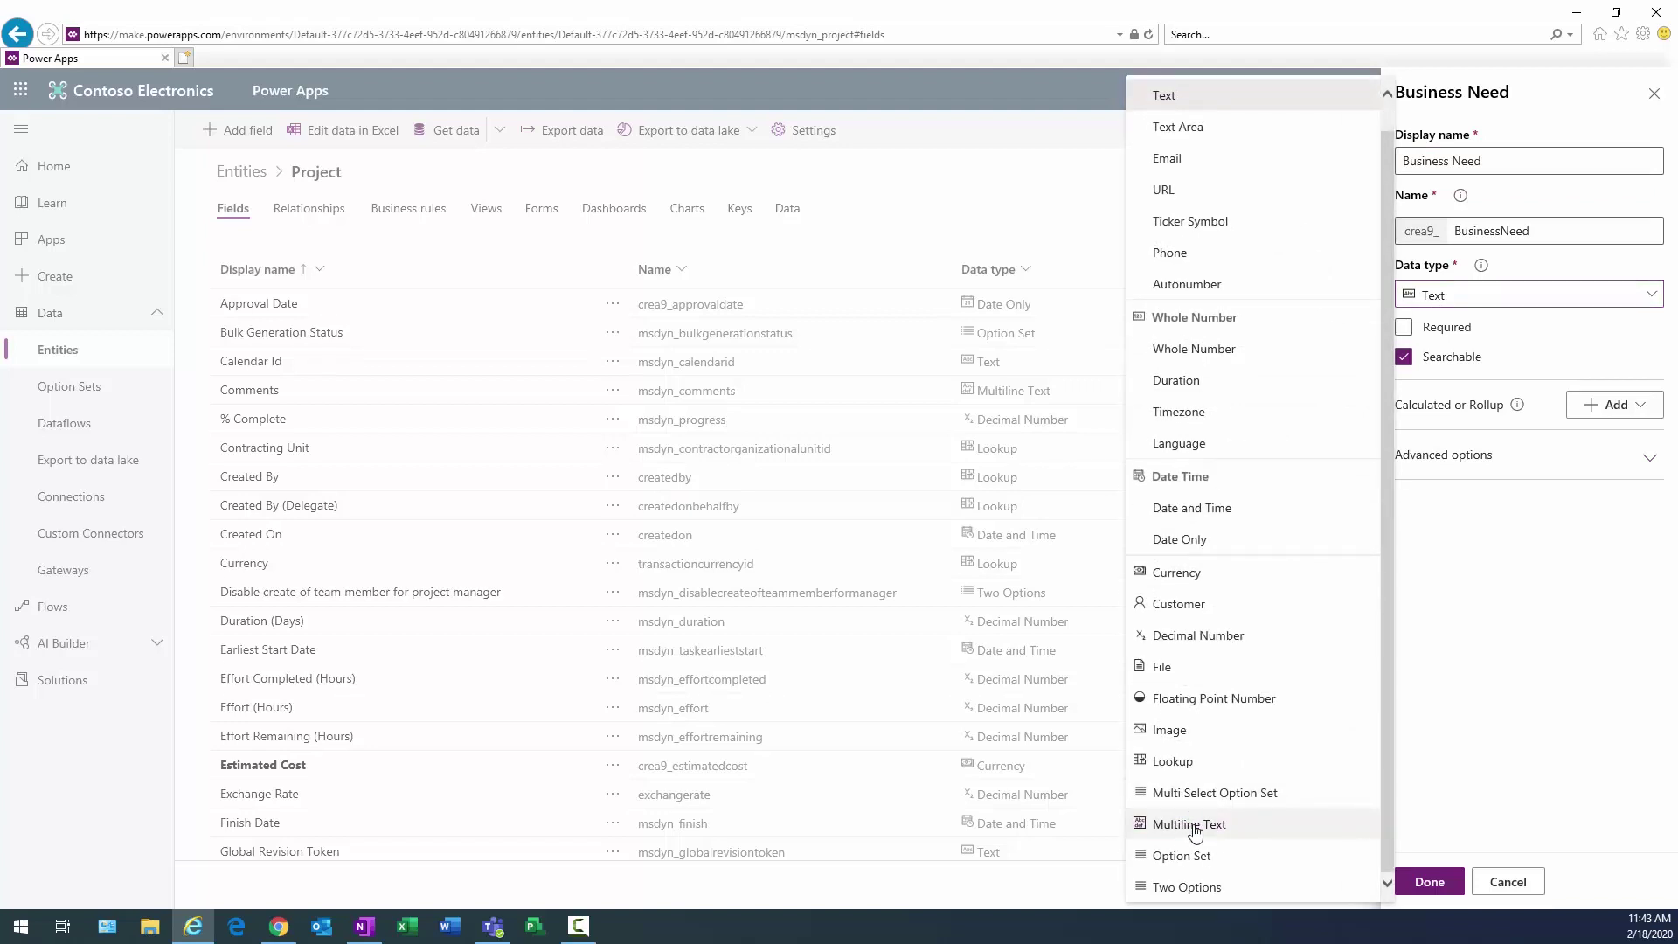
{"action": "left_click", "coordinate": [1194, 830]}
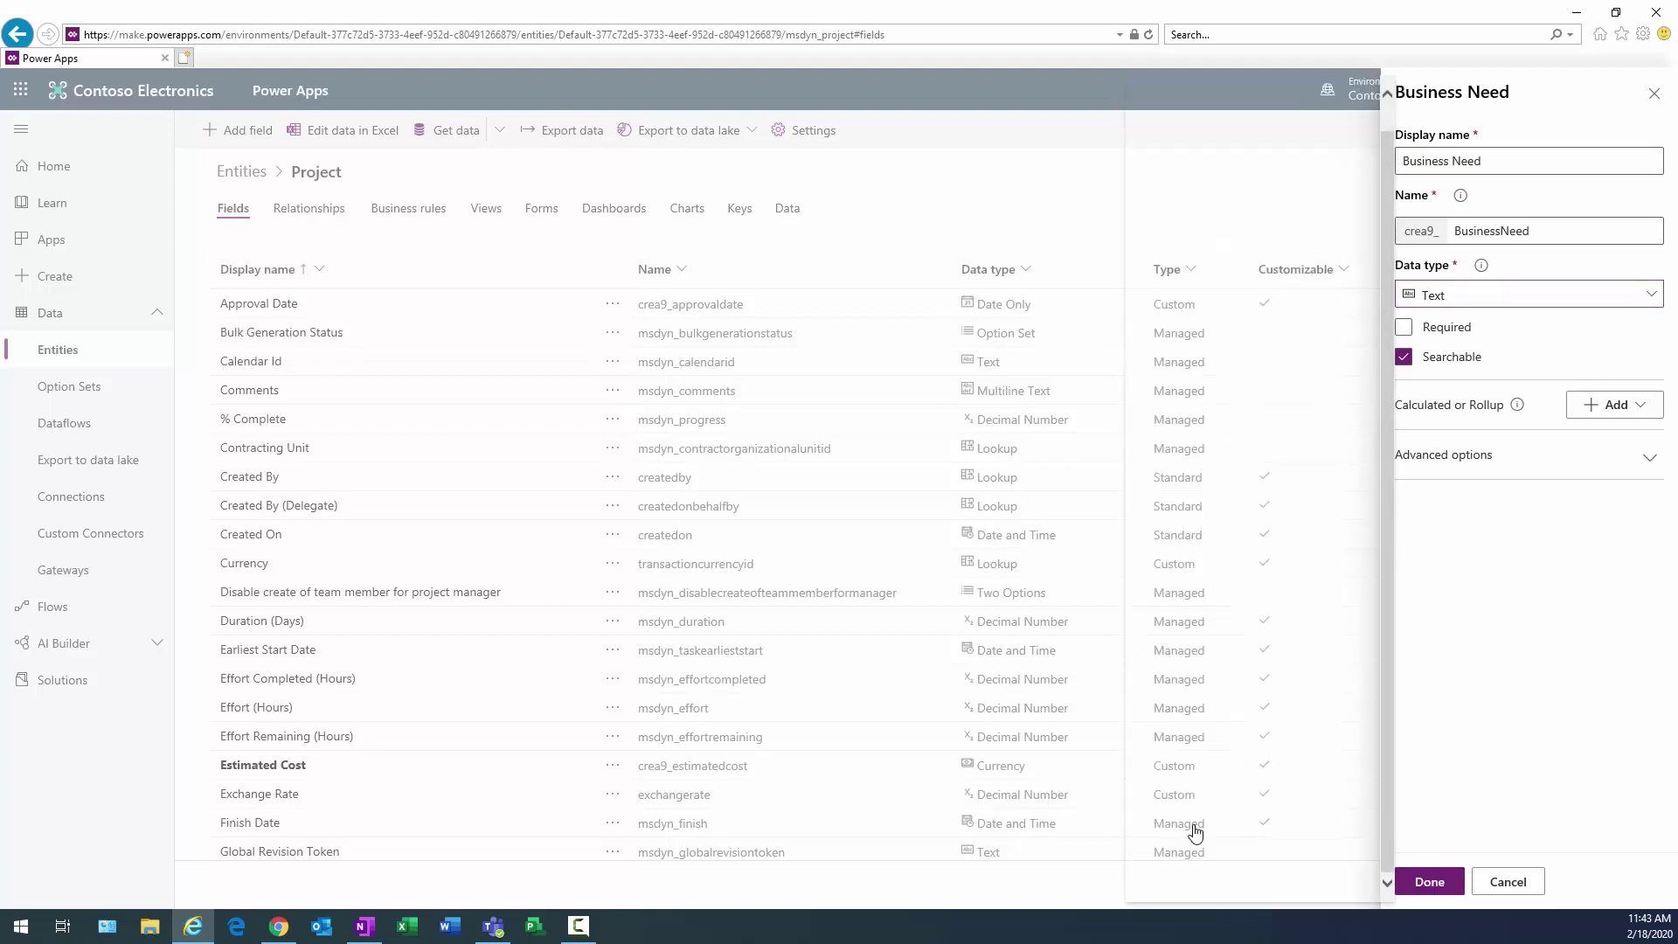
{"action": "left_click", "coordinate": [1409, 879]}
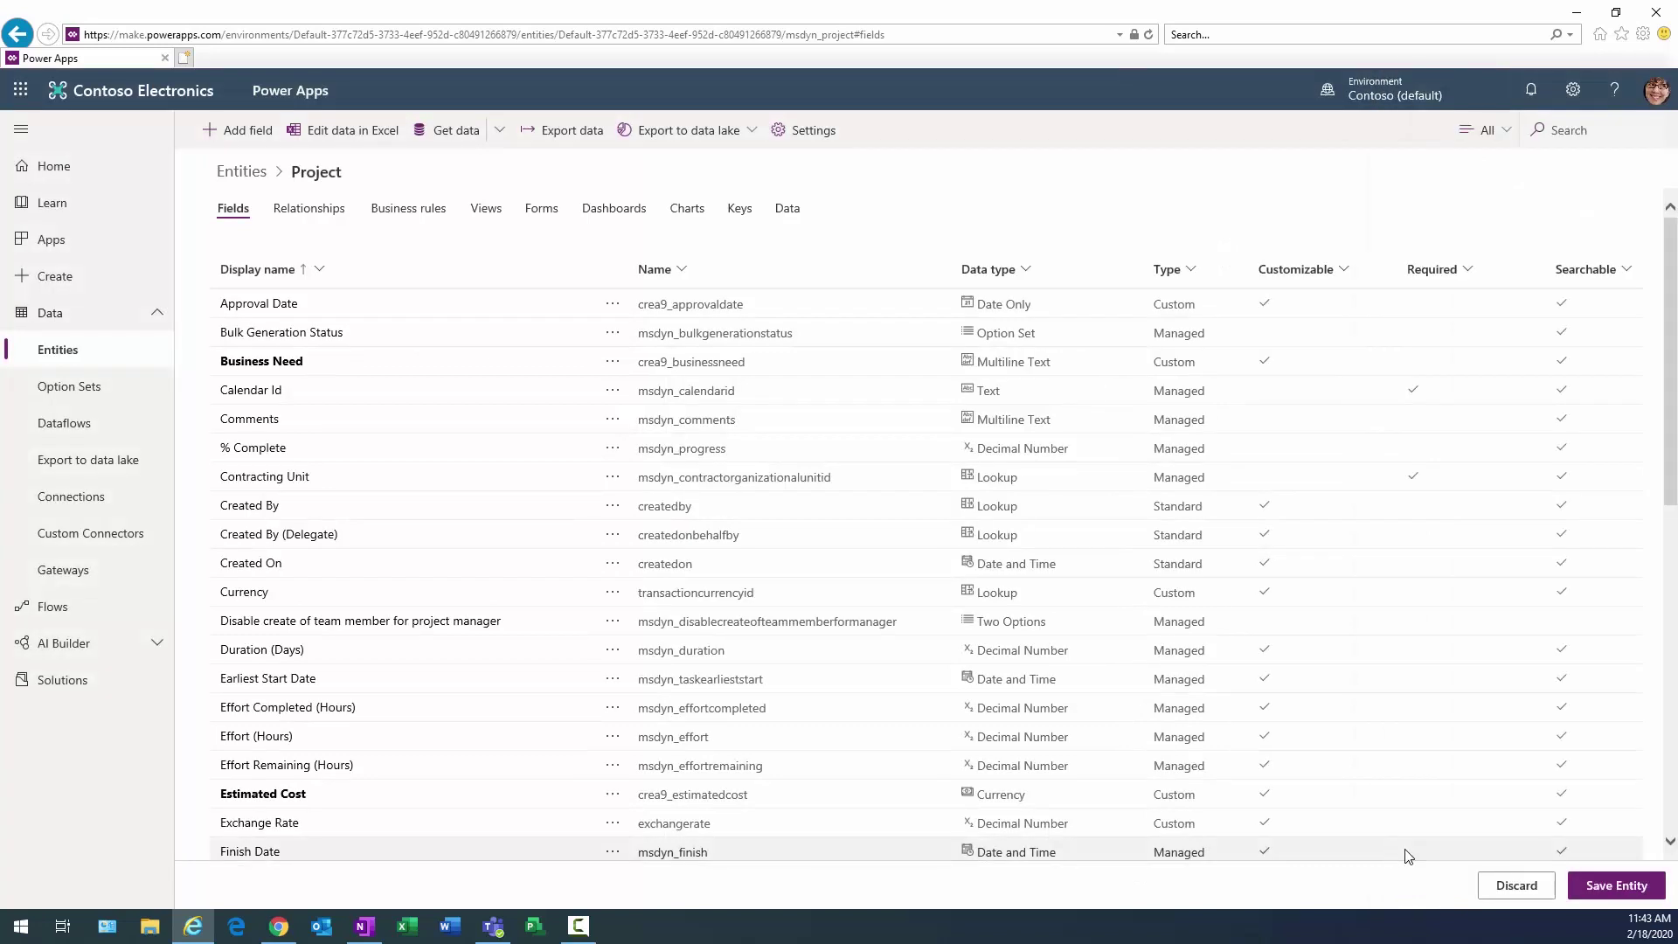
{"action": "left_click", "coordinate": [1619, 886]}
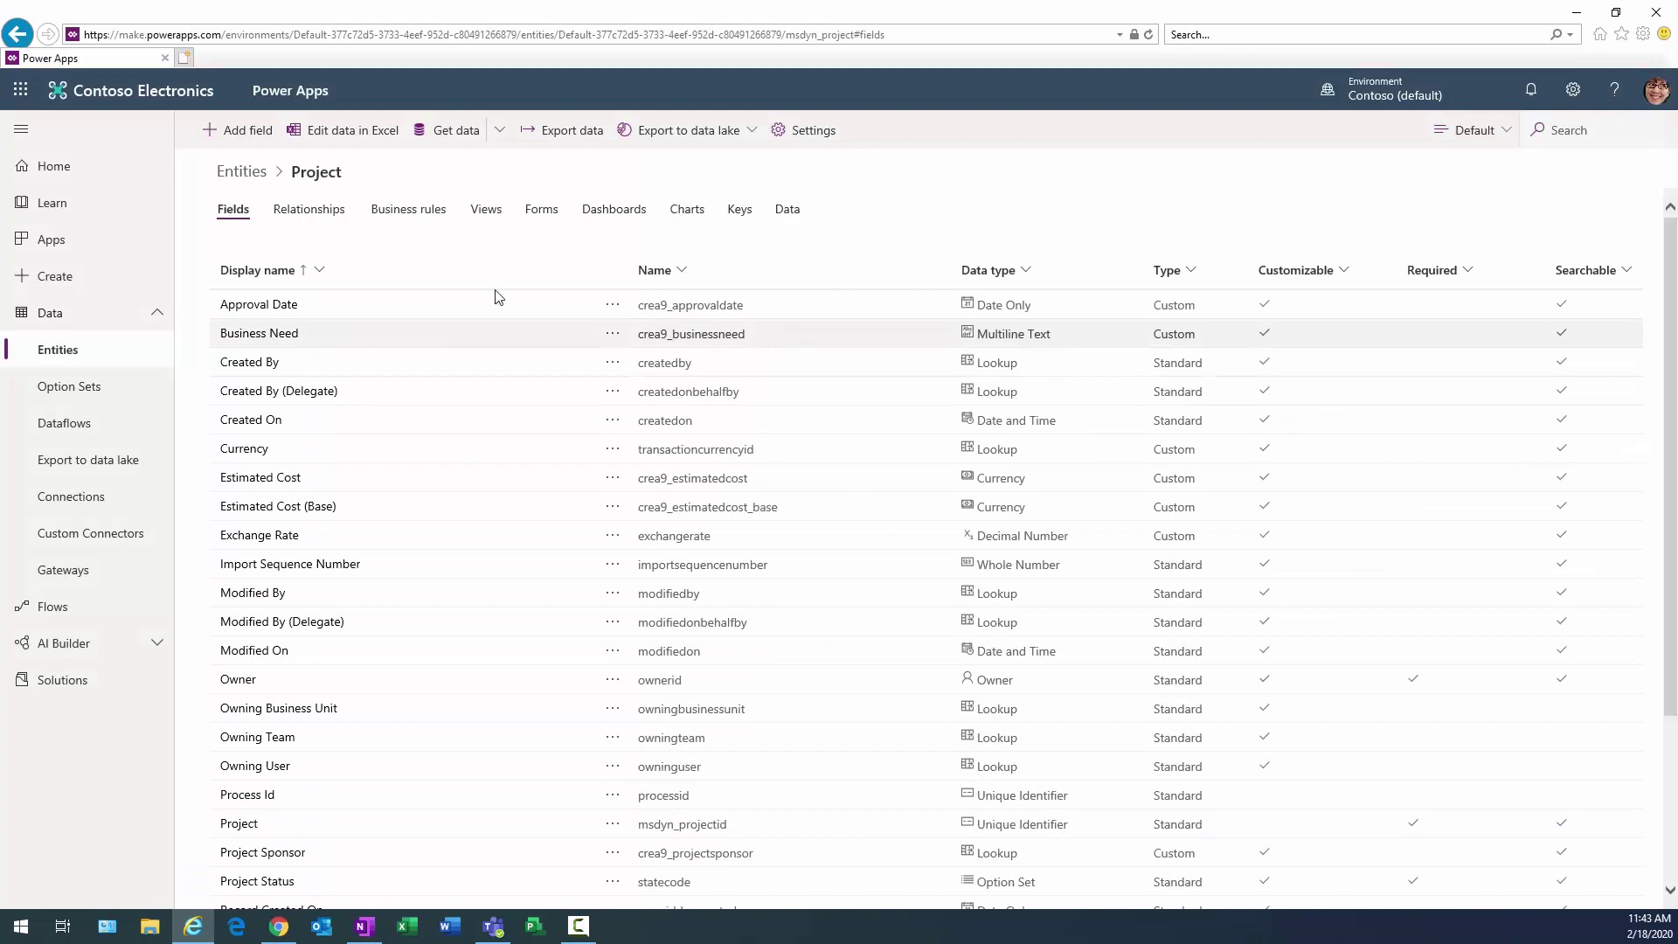
Add a Multiline Text field named Project Description to the Project entity and save the entity.
{"action": "left_click", "coordinate": [242, 142]}
{"action": "left_click", "coordinate": [1414, 159]}
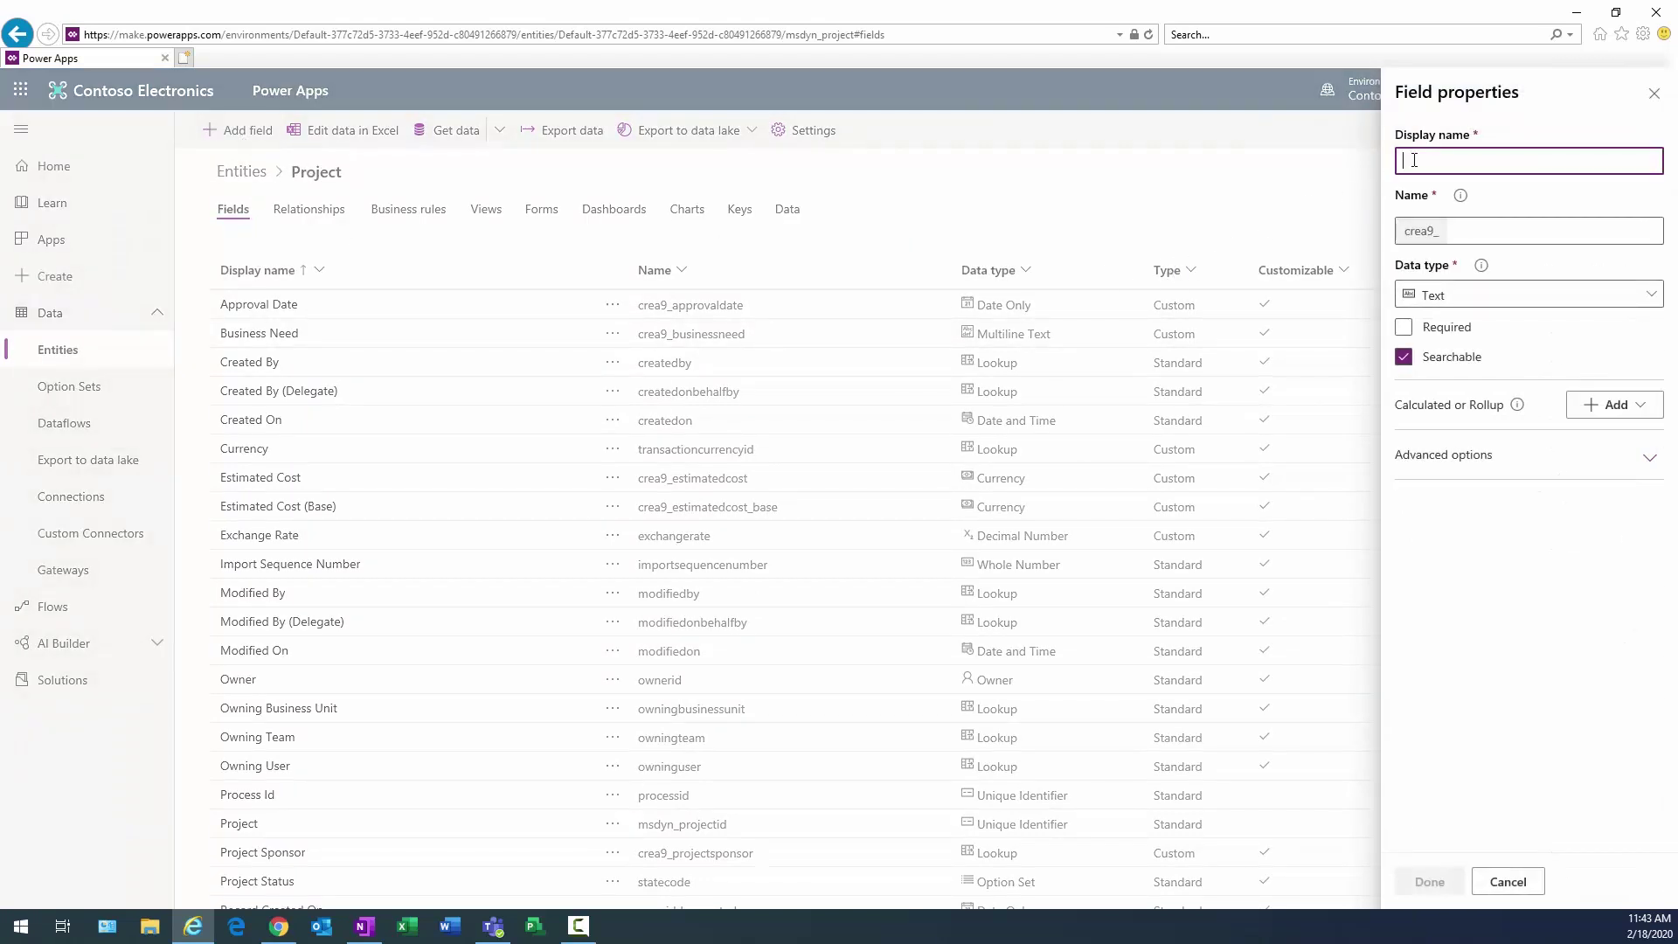
{"action": "type", "text": "Projec"}
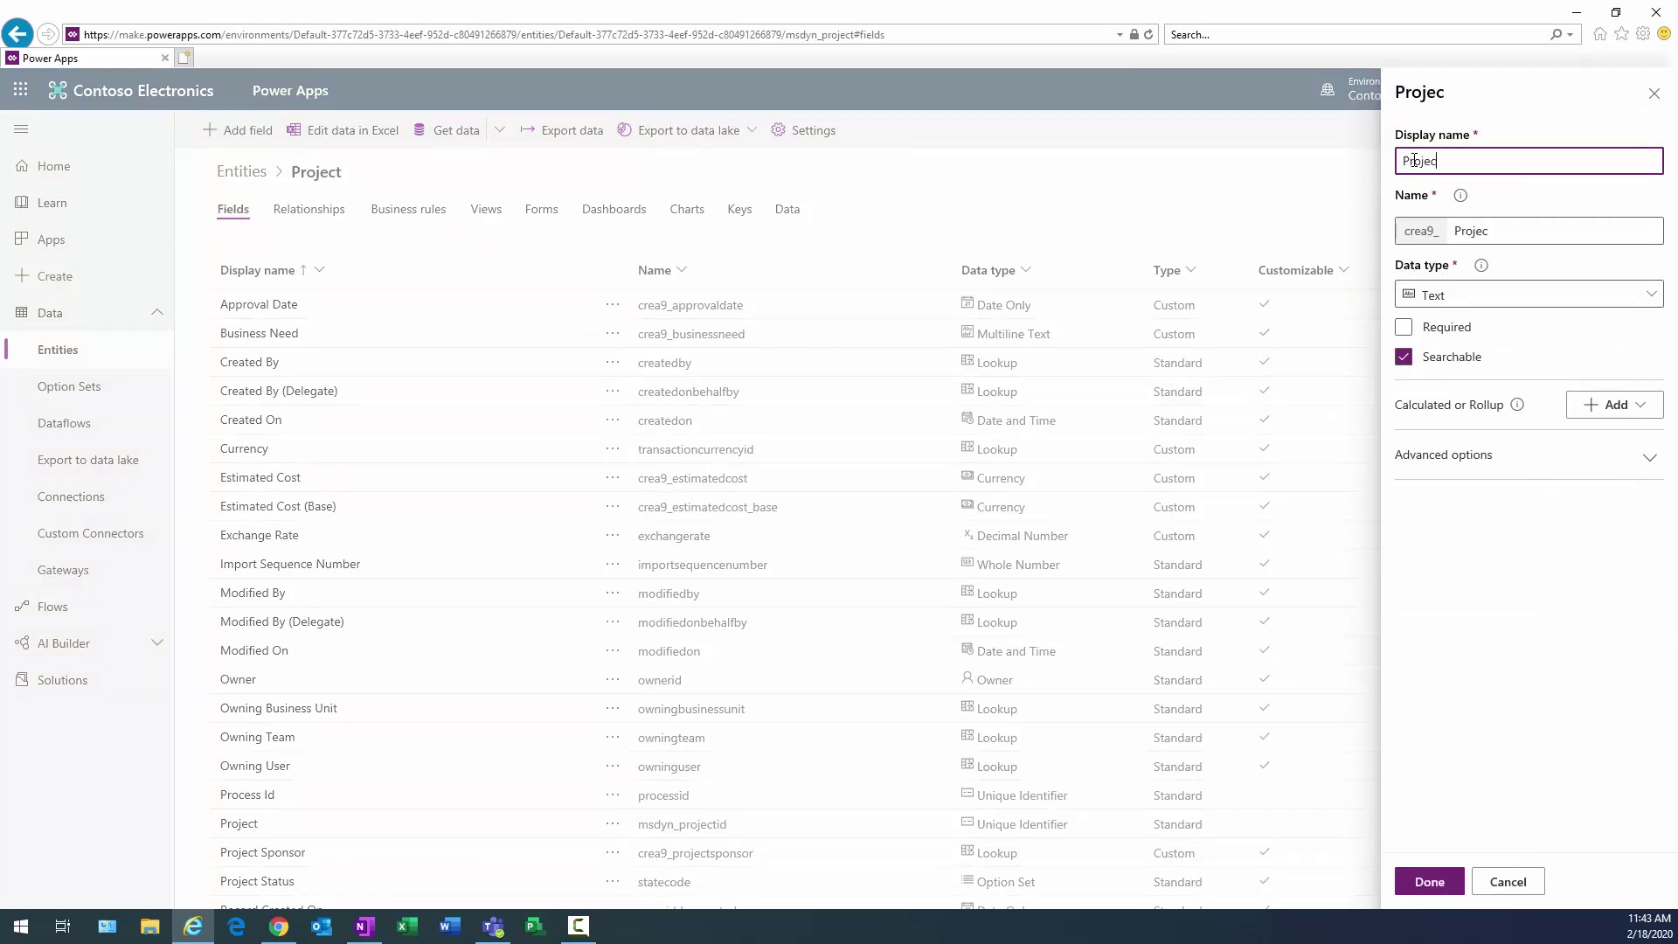
{"action": "type", "text": "t Description"}
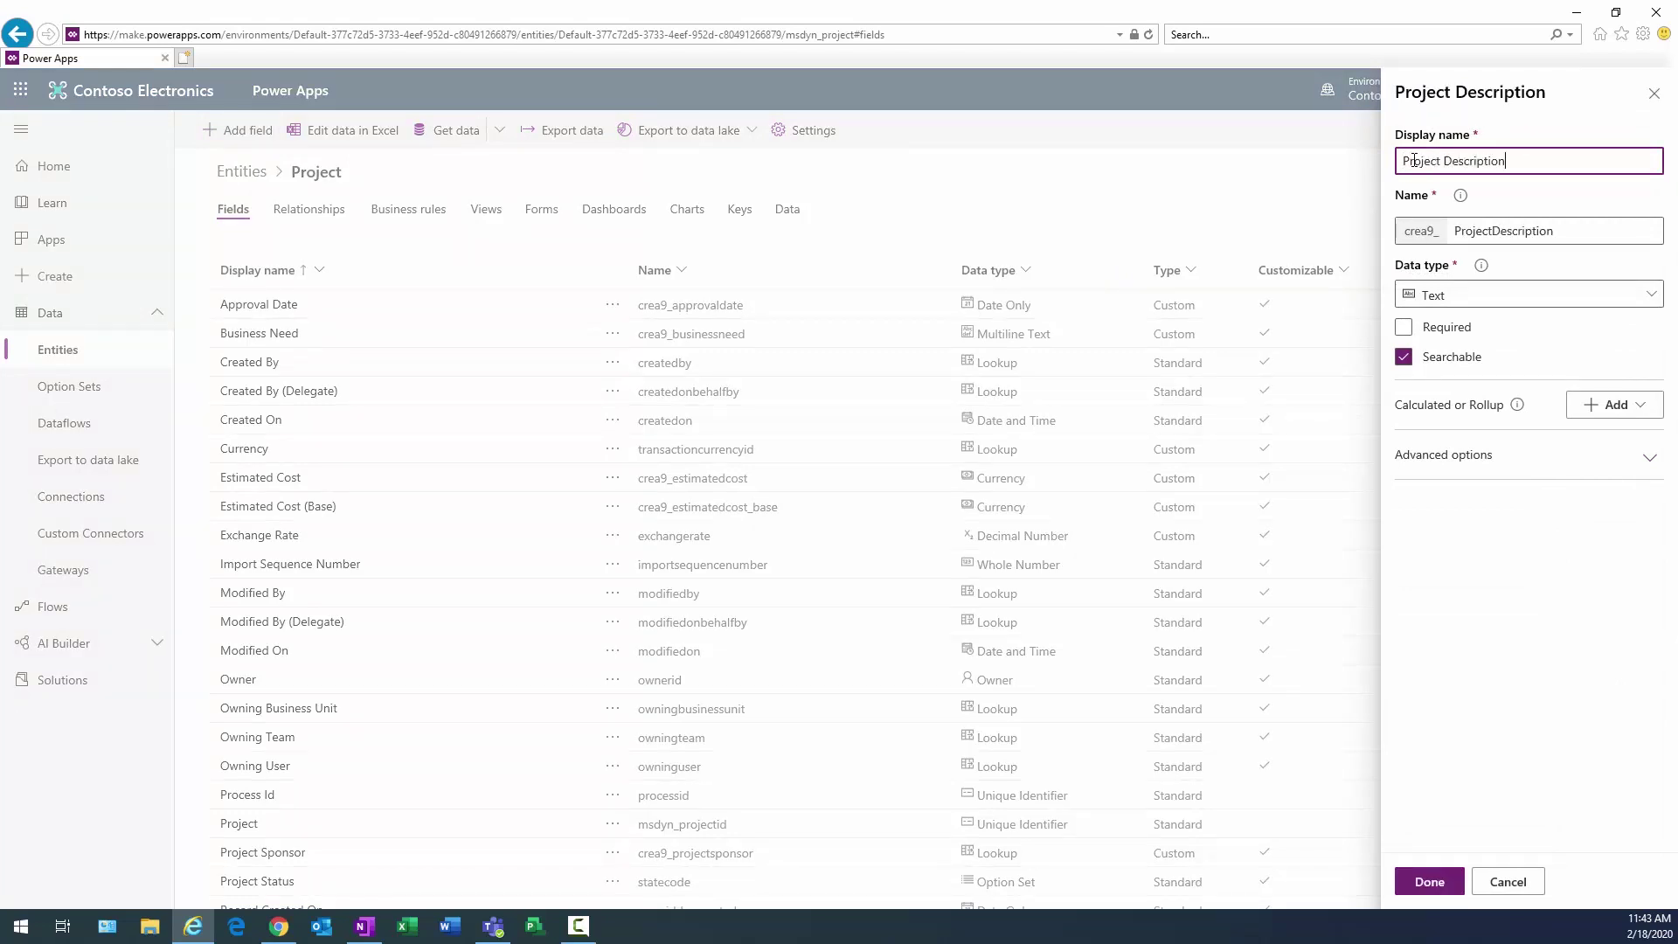
{"action": "left_click", "coordinate": [1637, 293]}
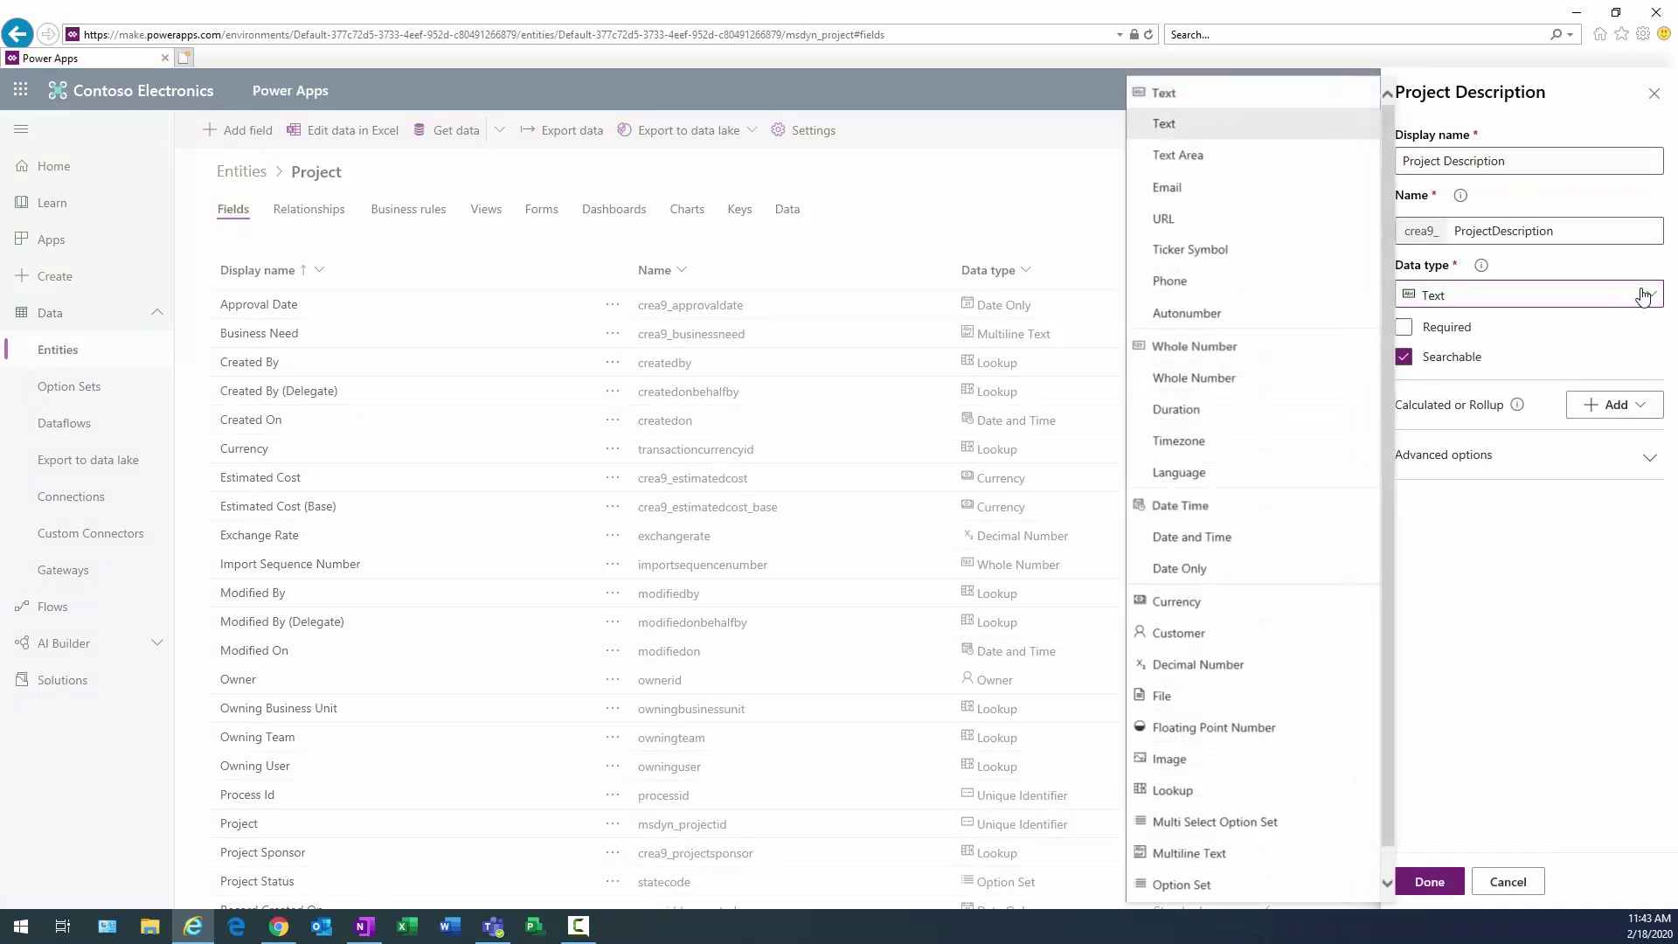
{"action": "left_click", "coordinate": [1206, 852]}
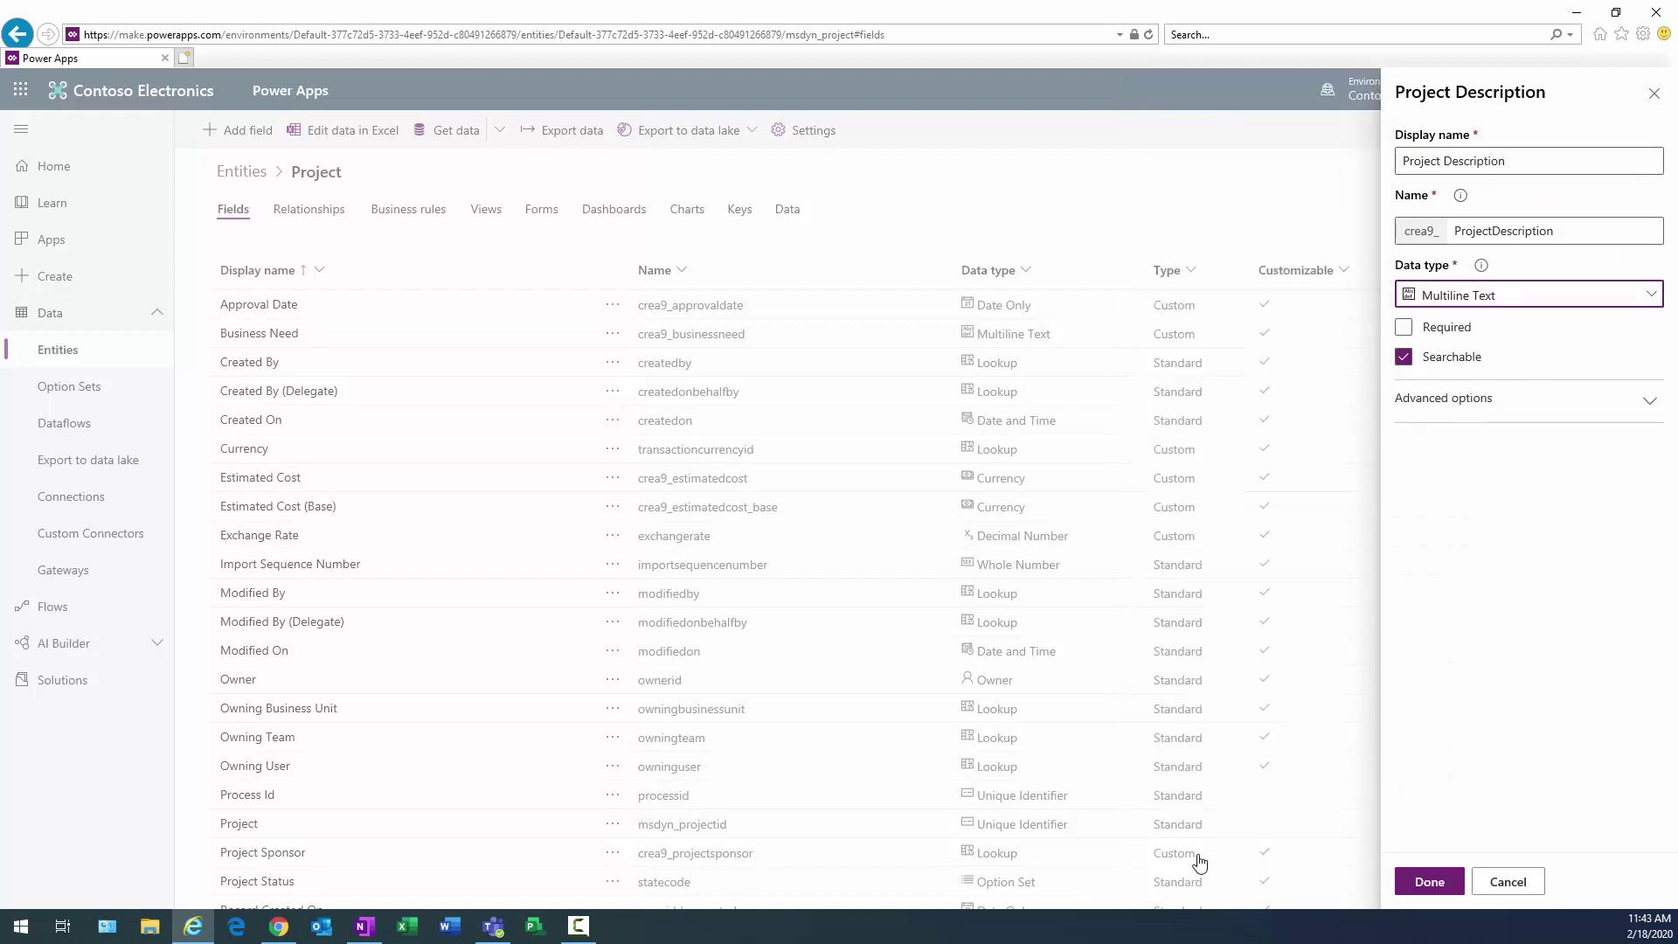
{"action": "left_click", "coordinate": [1430, 883]}
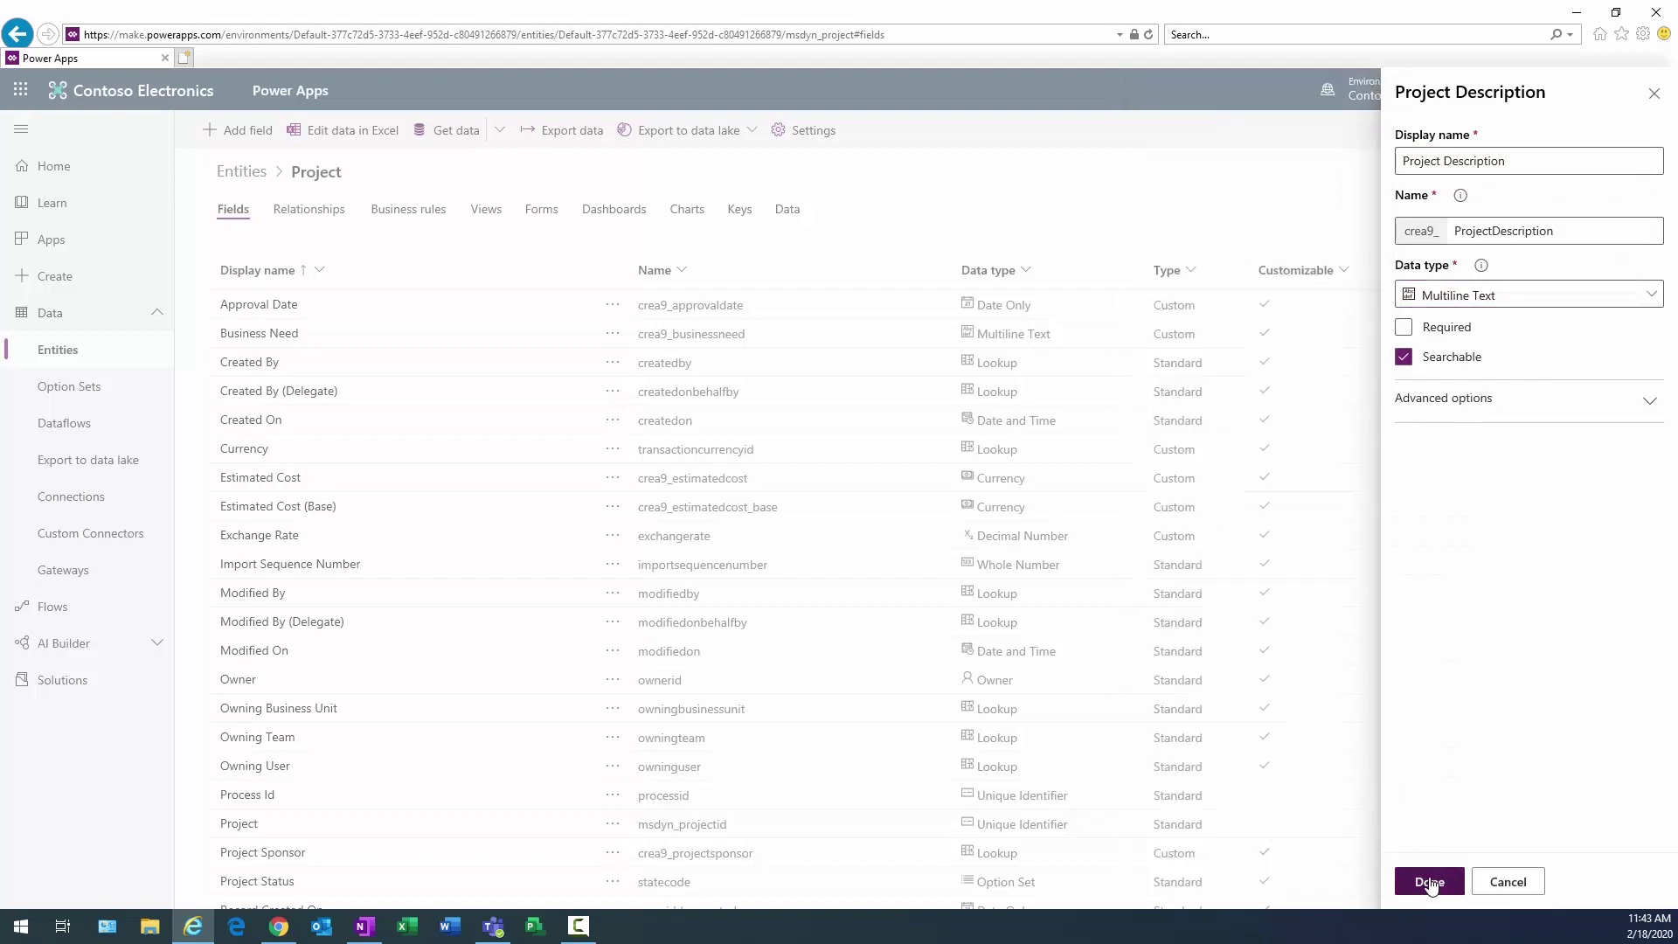
{"action": "left_click", "coordinate": [1616, 886]}
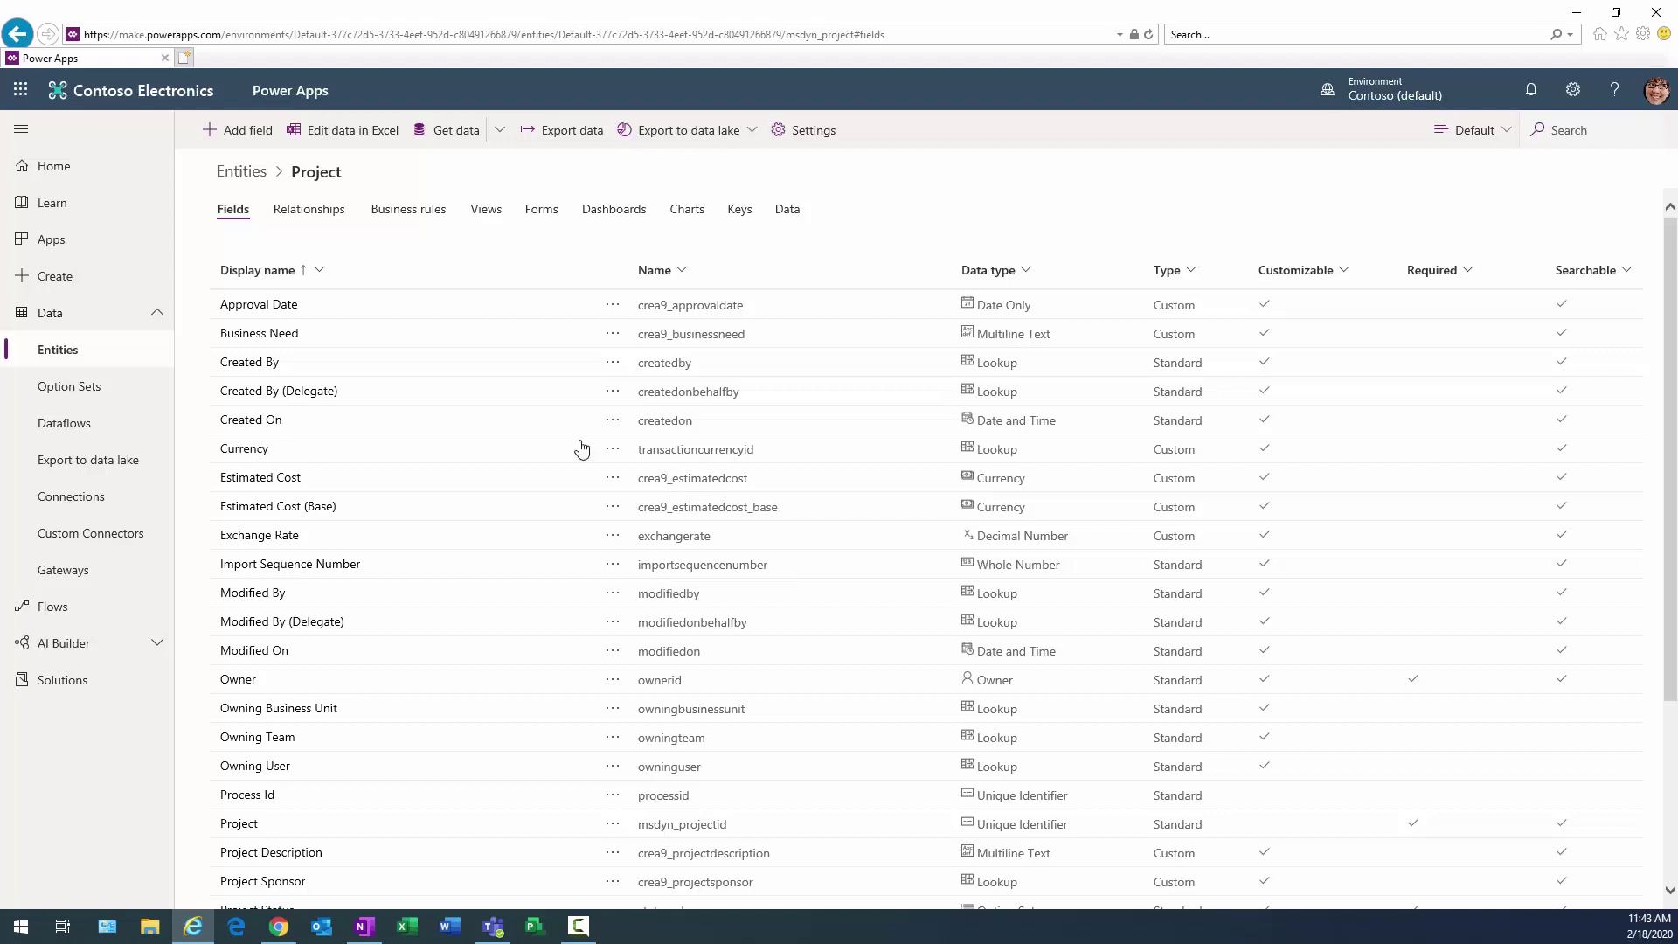
Add a Currency field named Actual Cost to the Project entity and save the entity.
{"action": "left_click", "coordinate": [242, 133]}
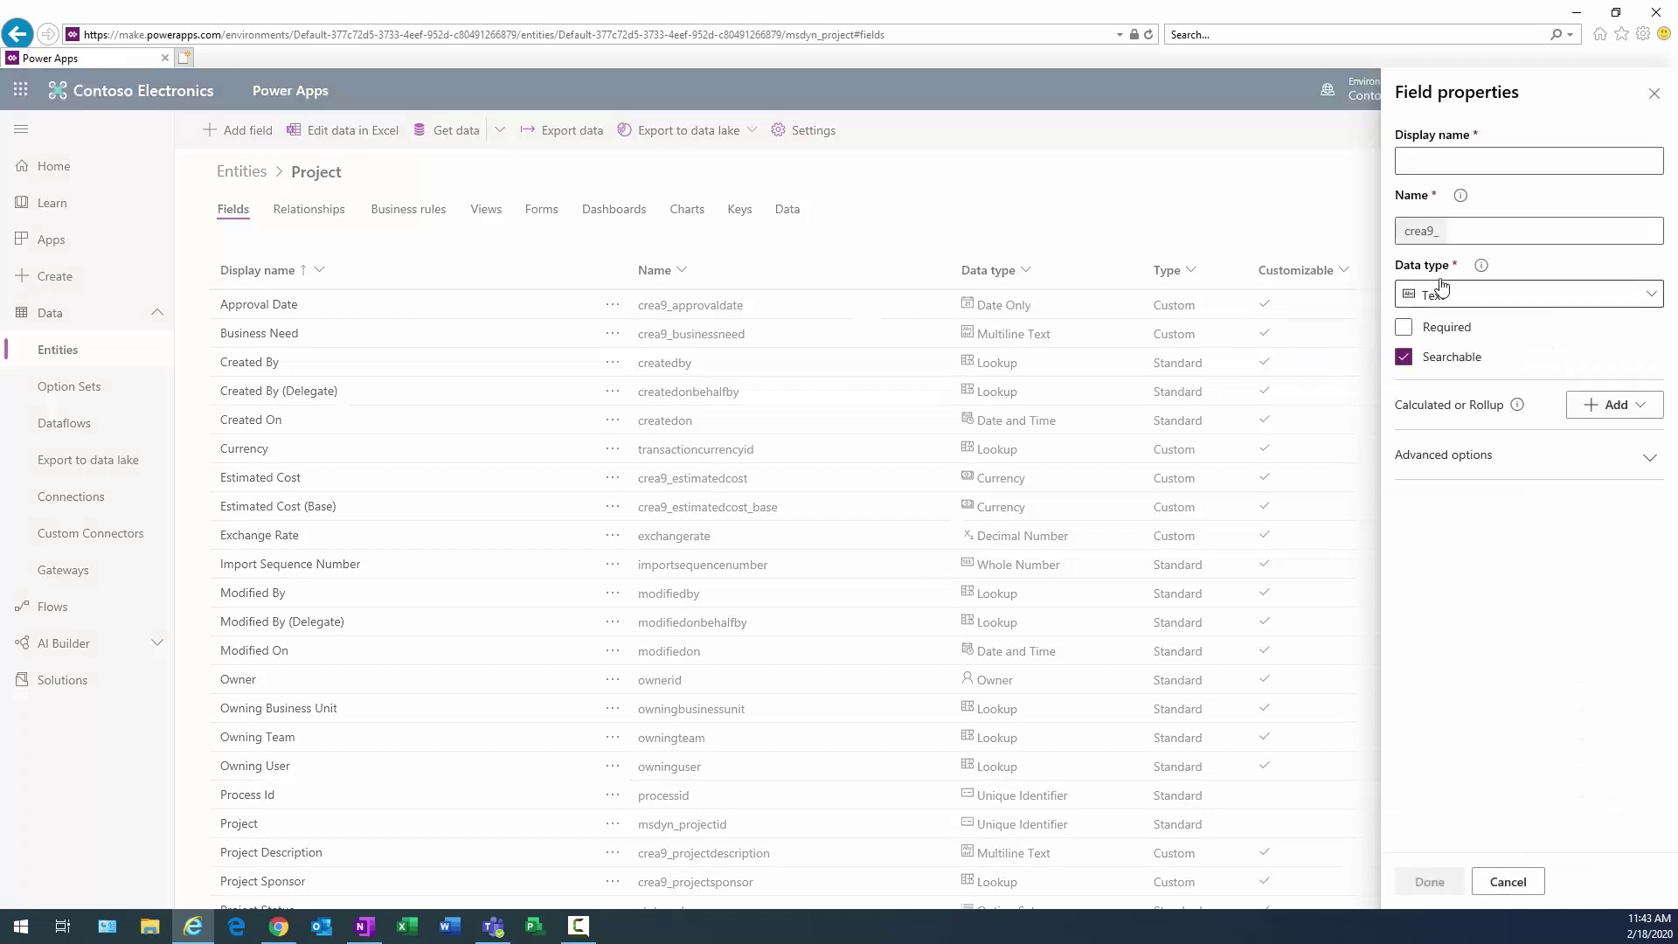
{"action": "left_click", "coordinate": [1501, 172]}
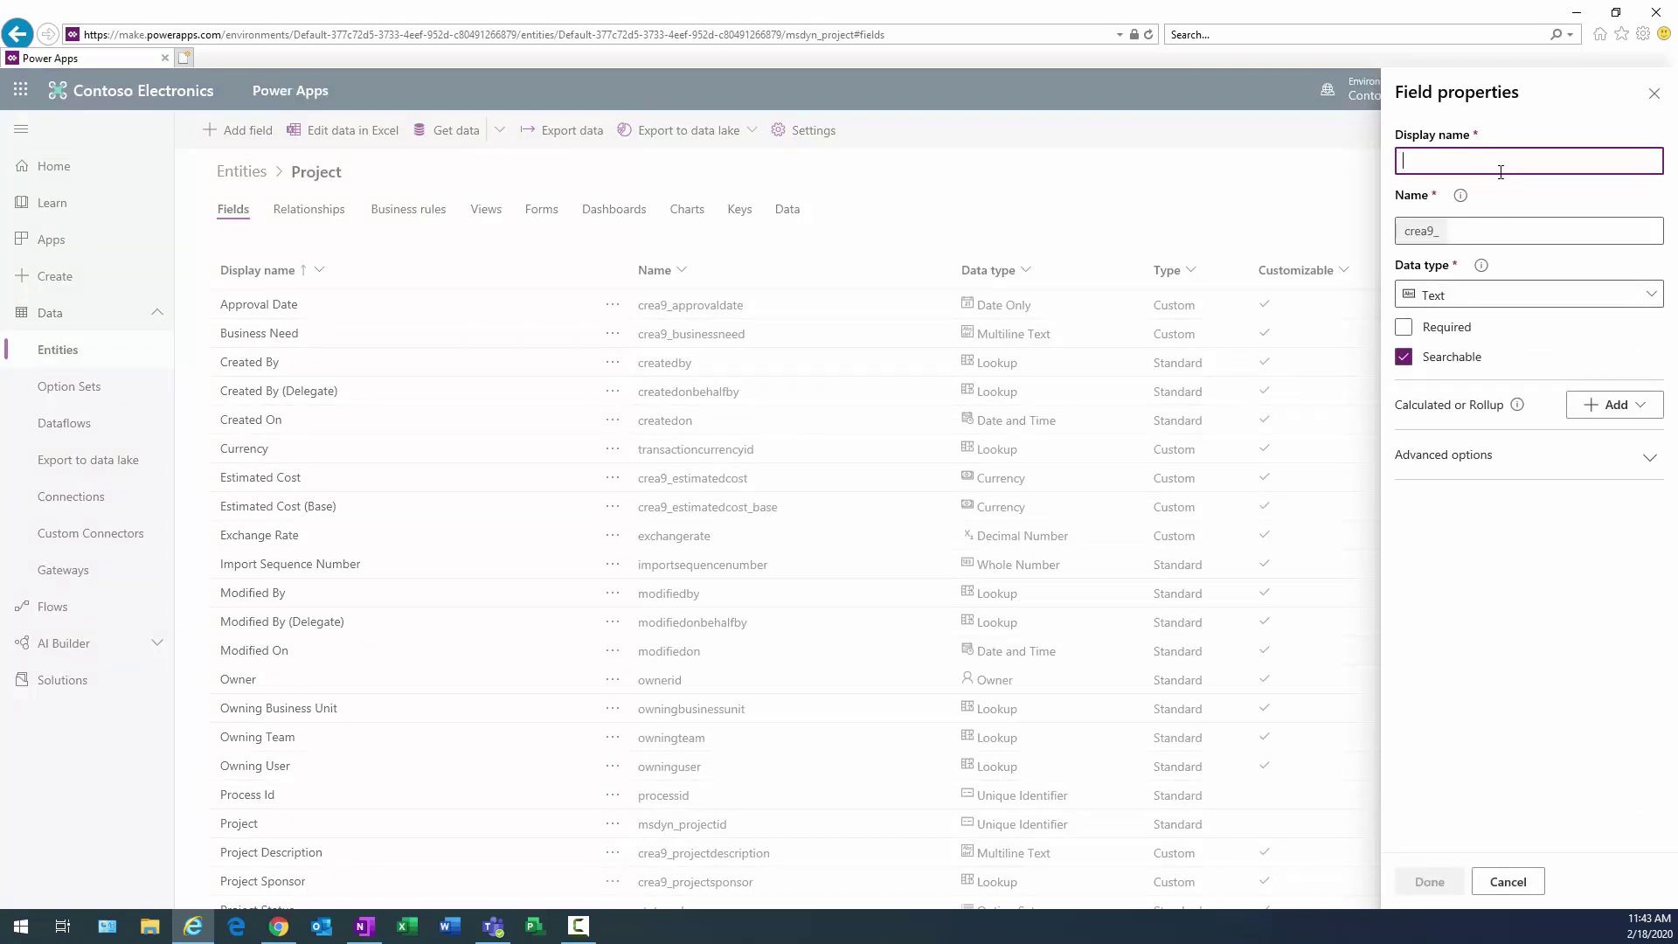
{"action": "type", "text": "Actual Cost"}
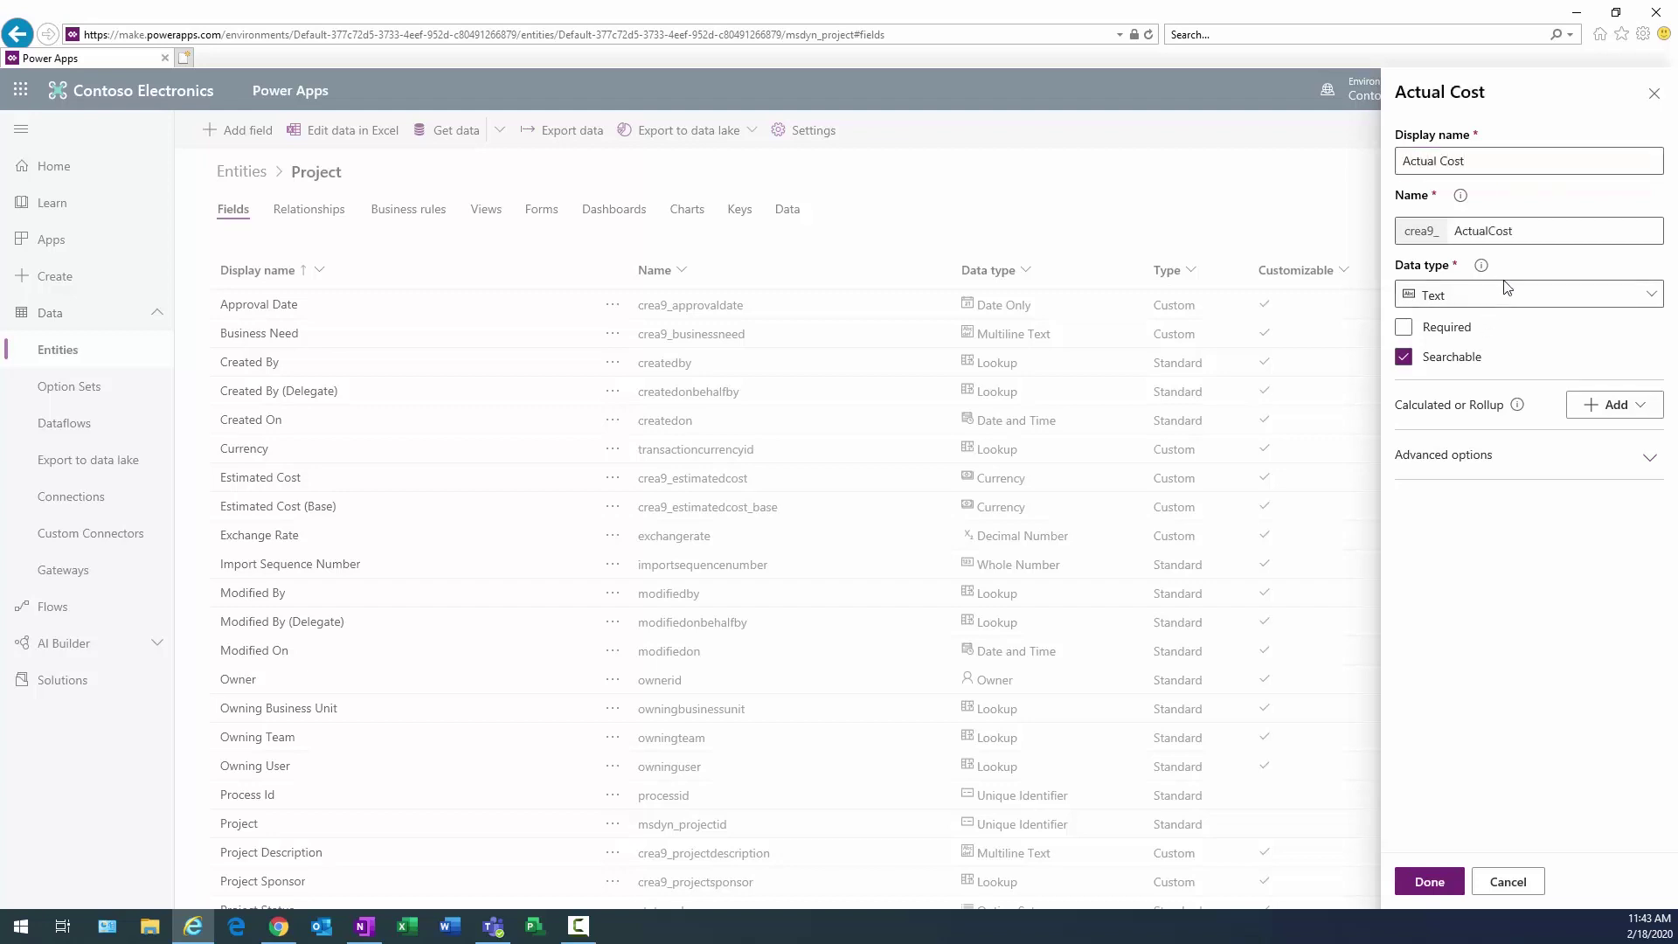
{"action": "left_click", "coordinate": [1398, 293]}
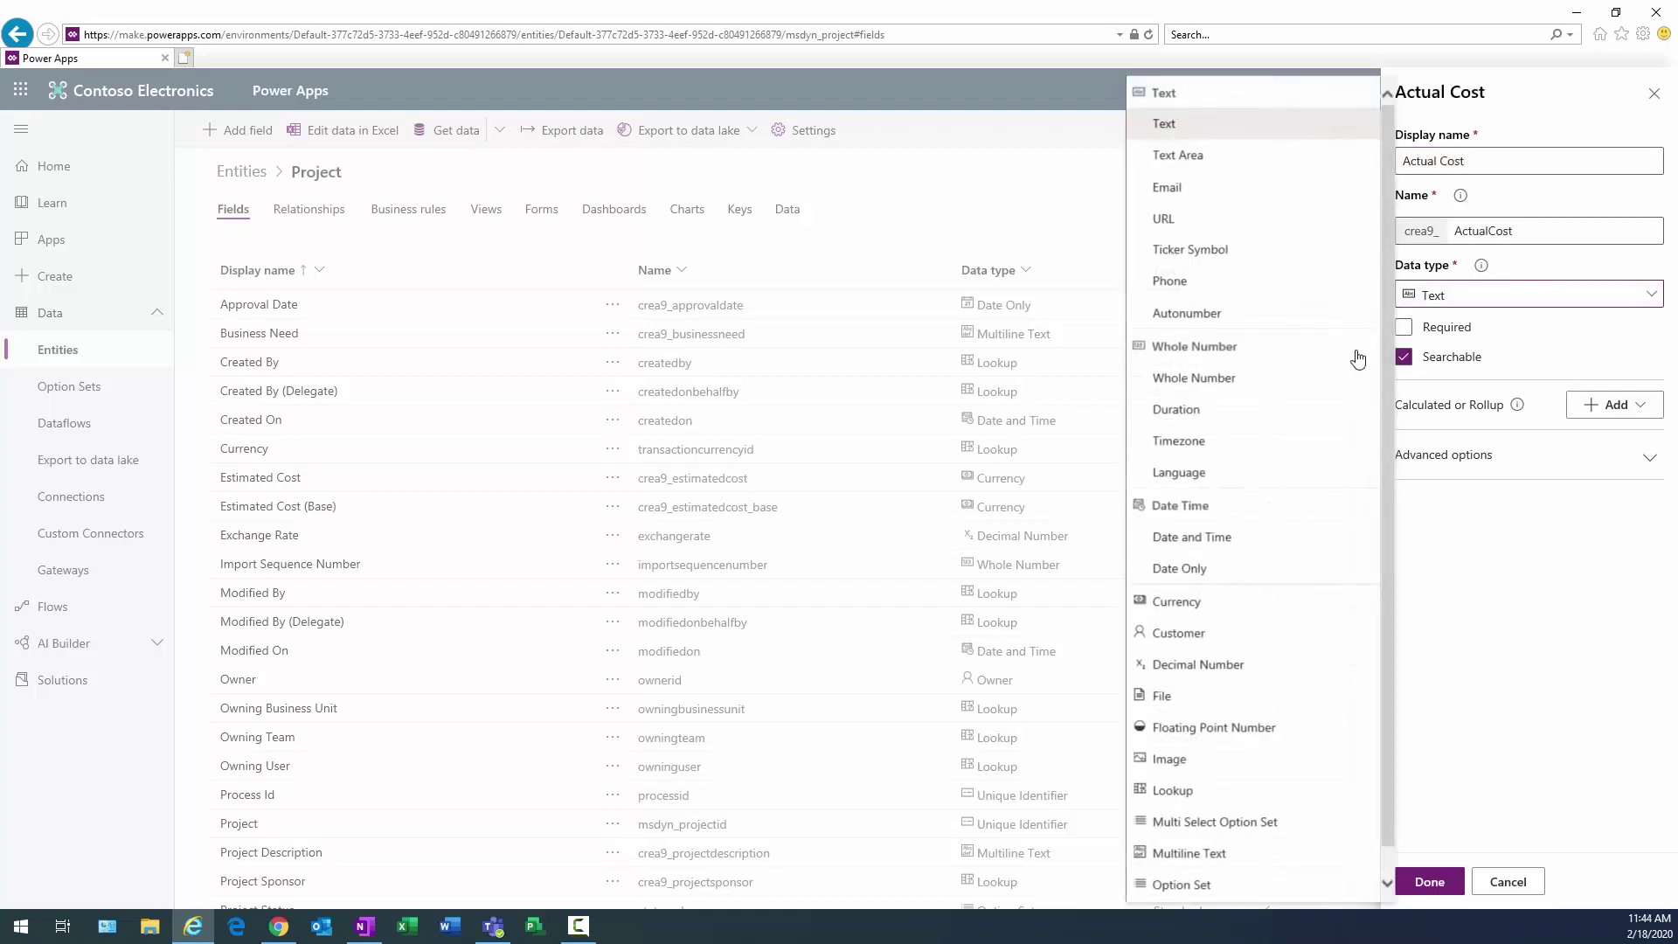
{"action": "left_click", "coordinate": [1177, 602]}
{"action": "left_click", "coordinate": [1423, 884]}
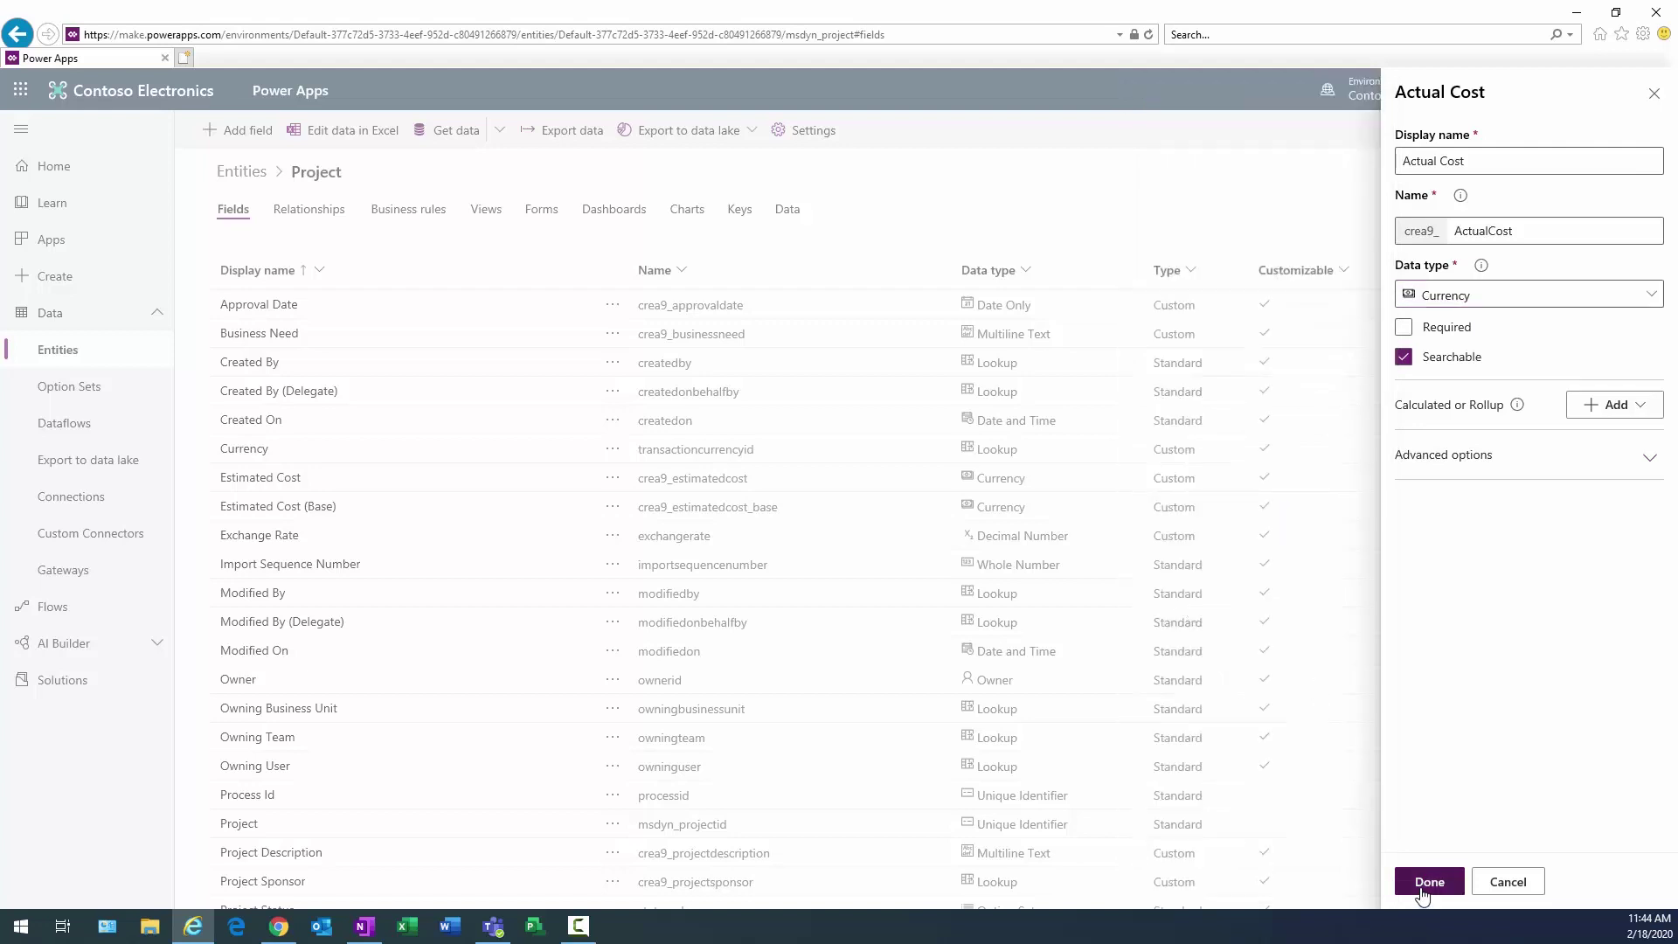
{"action": "left_click", "coordinate": [1615, 886]}
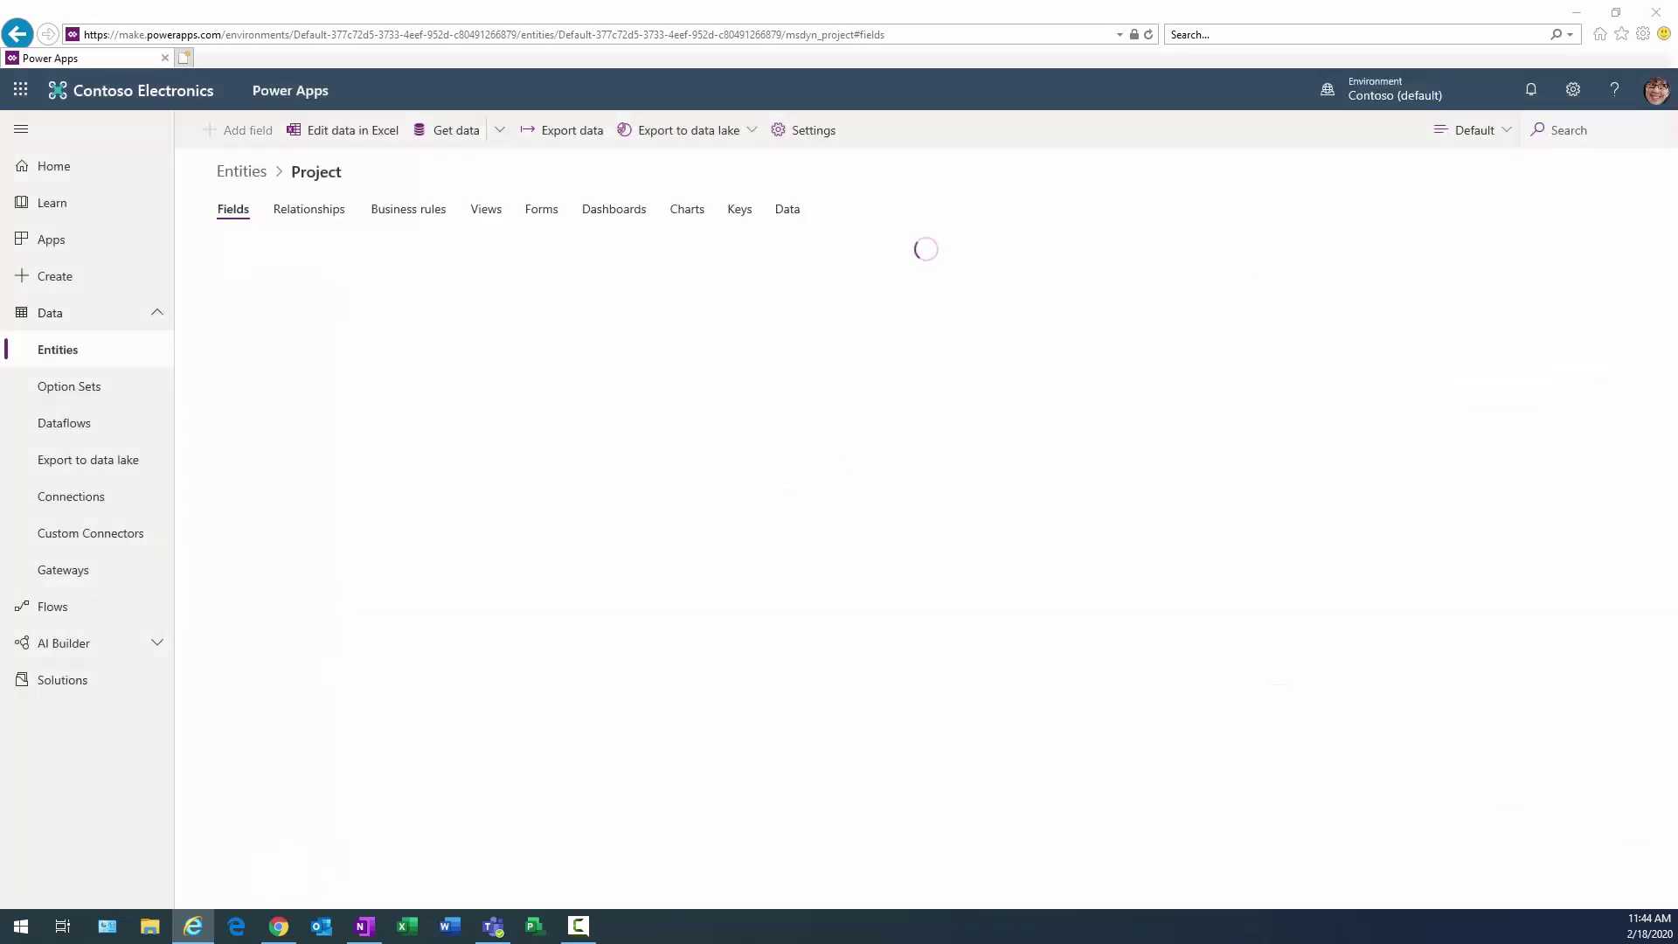
Start a new field named Program on the Project entity with the Option Set data type.
{"action": "left_click", "coordinate": [279, 926]}
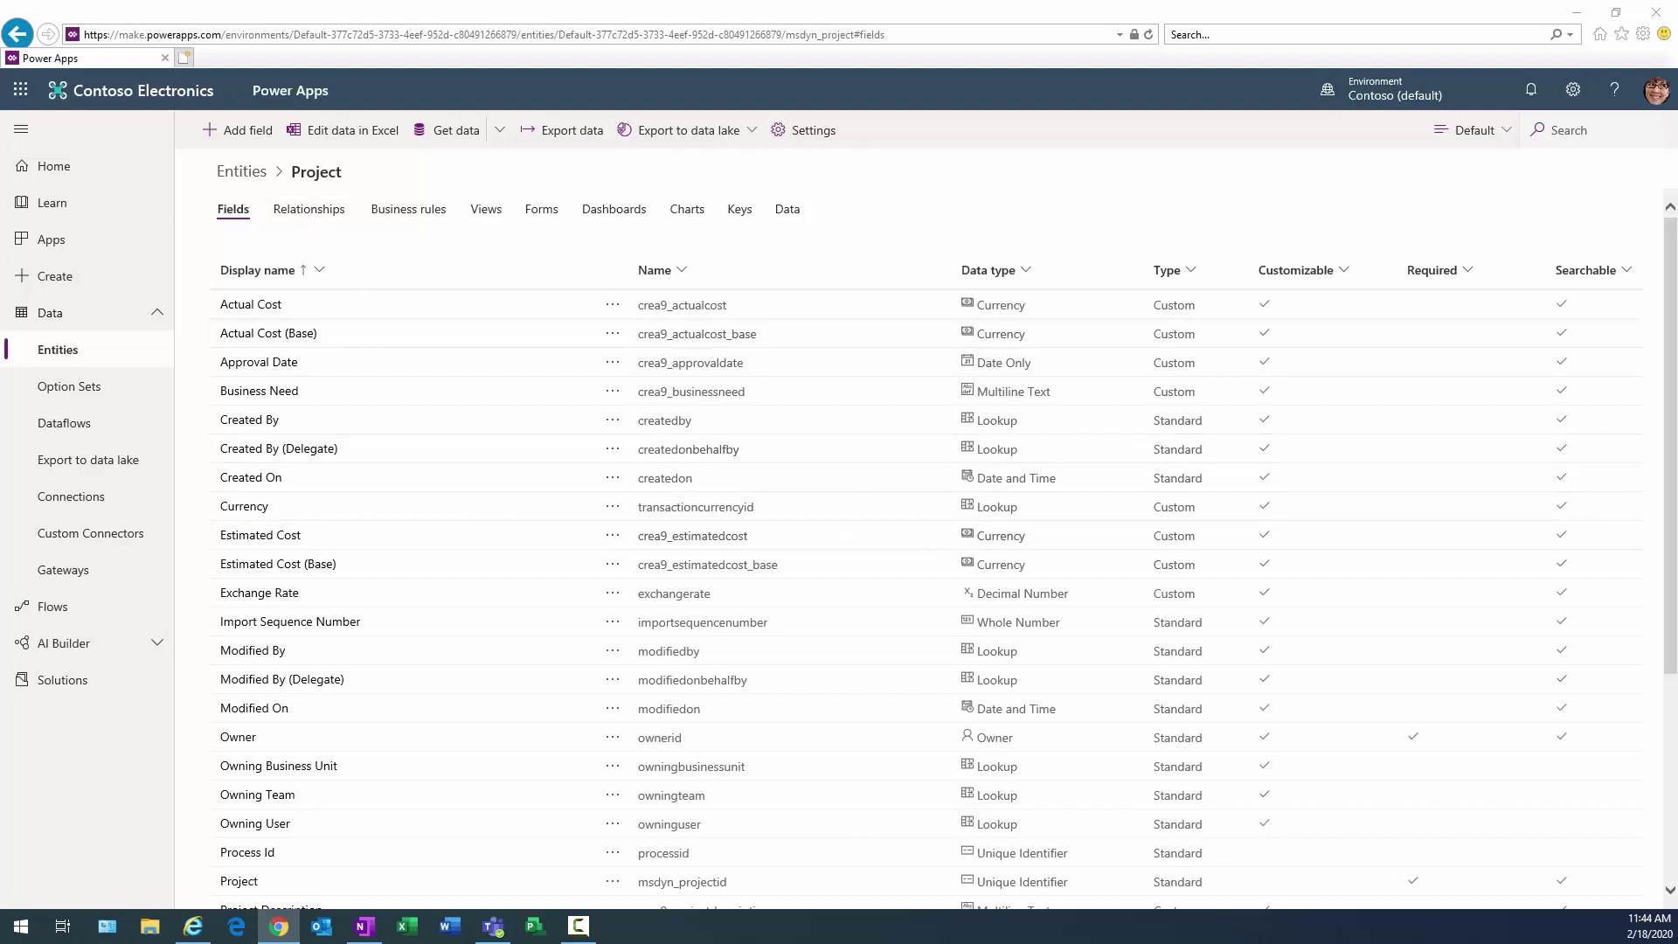
{"action": "left_click", "coordinate": [236, 130]}
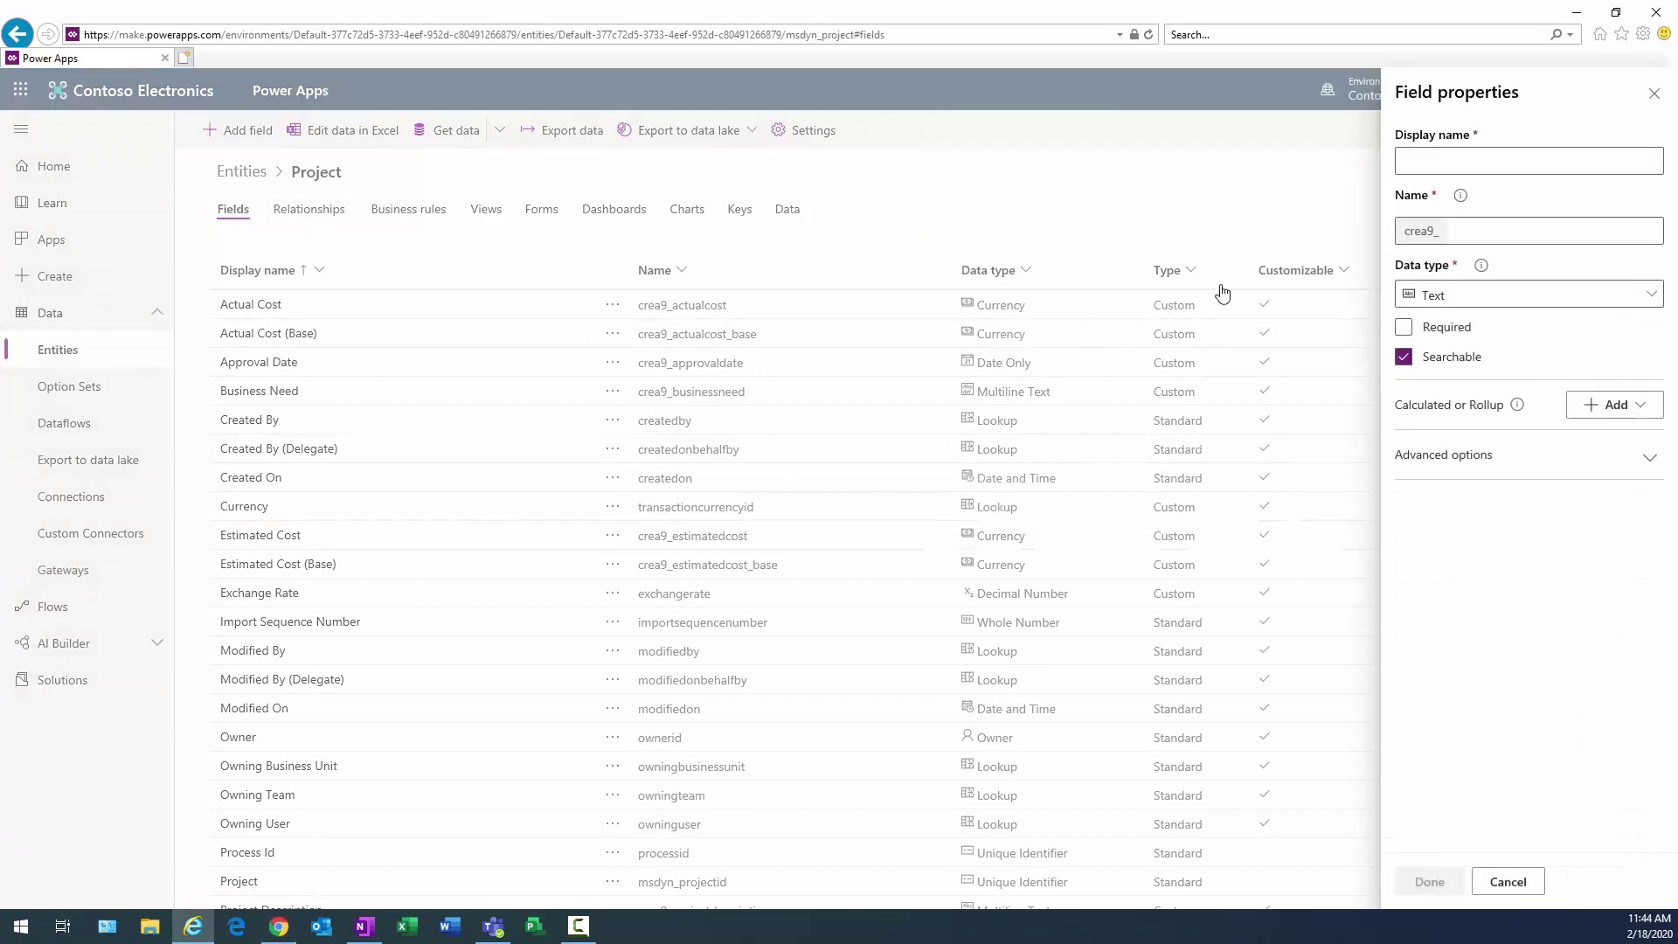
{"action": "left_click", "coordinate": [1451, 160]}
{"action": "type", "text": "Program"}
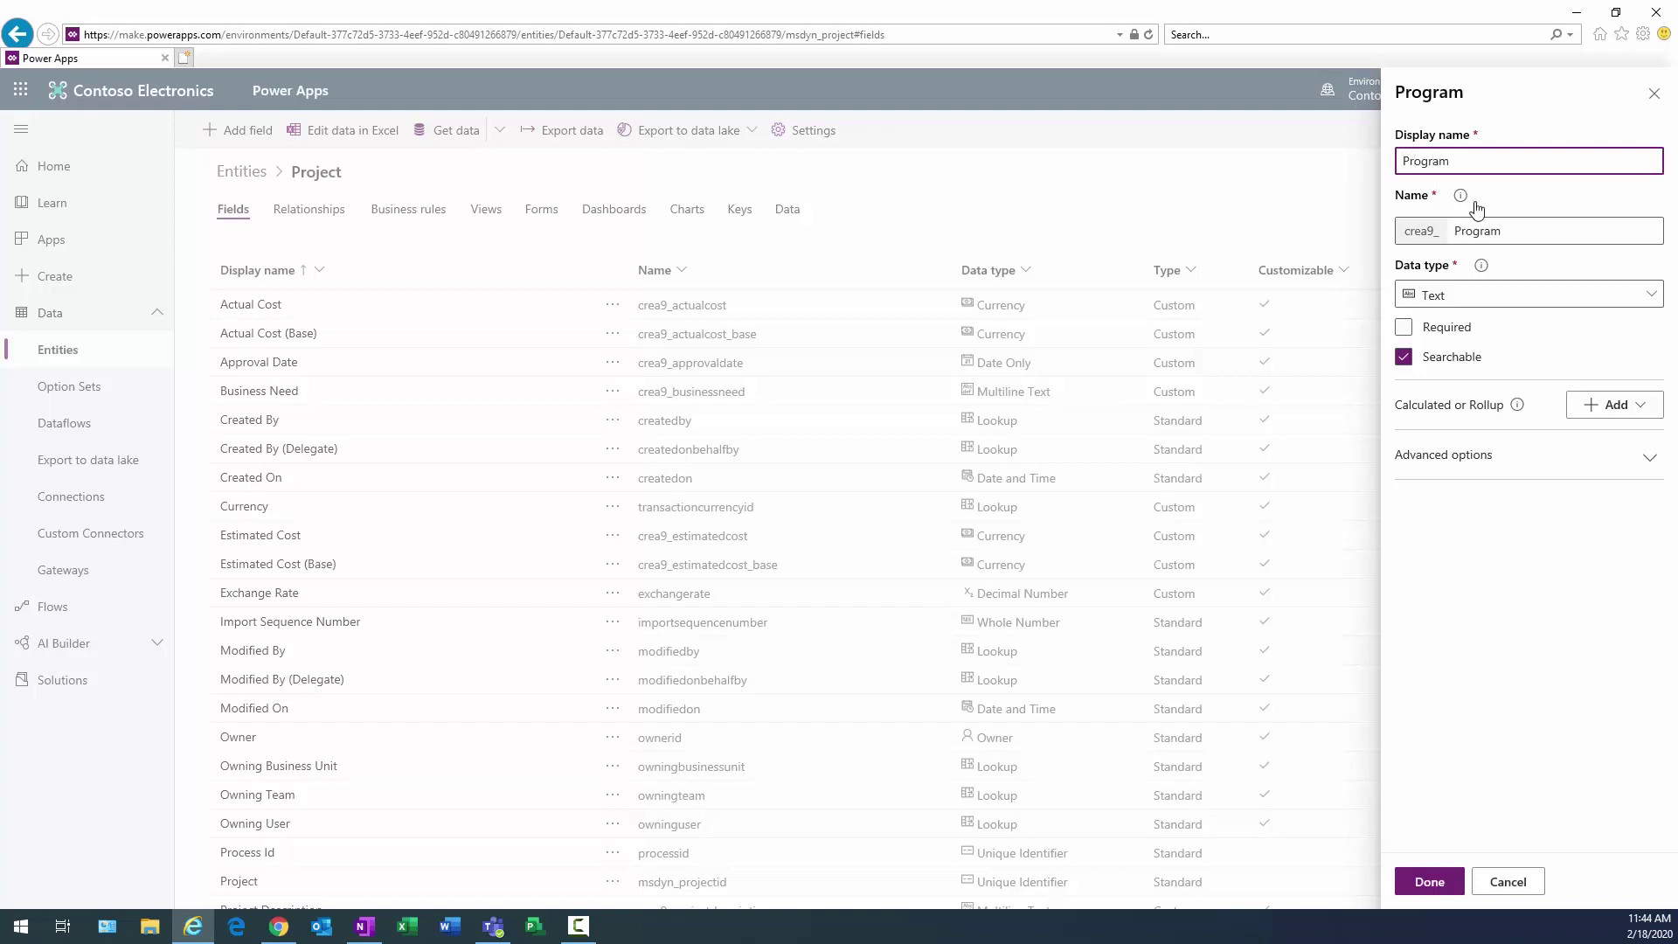
{"action": "left_click", "coordinate": [1546, 297]}
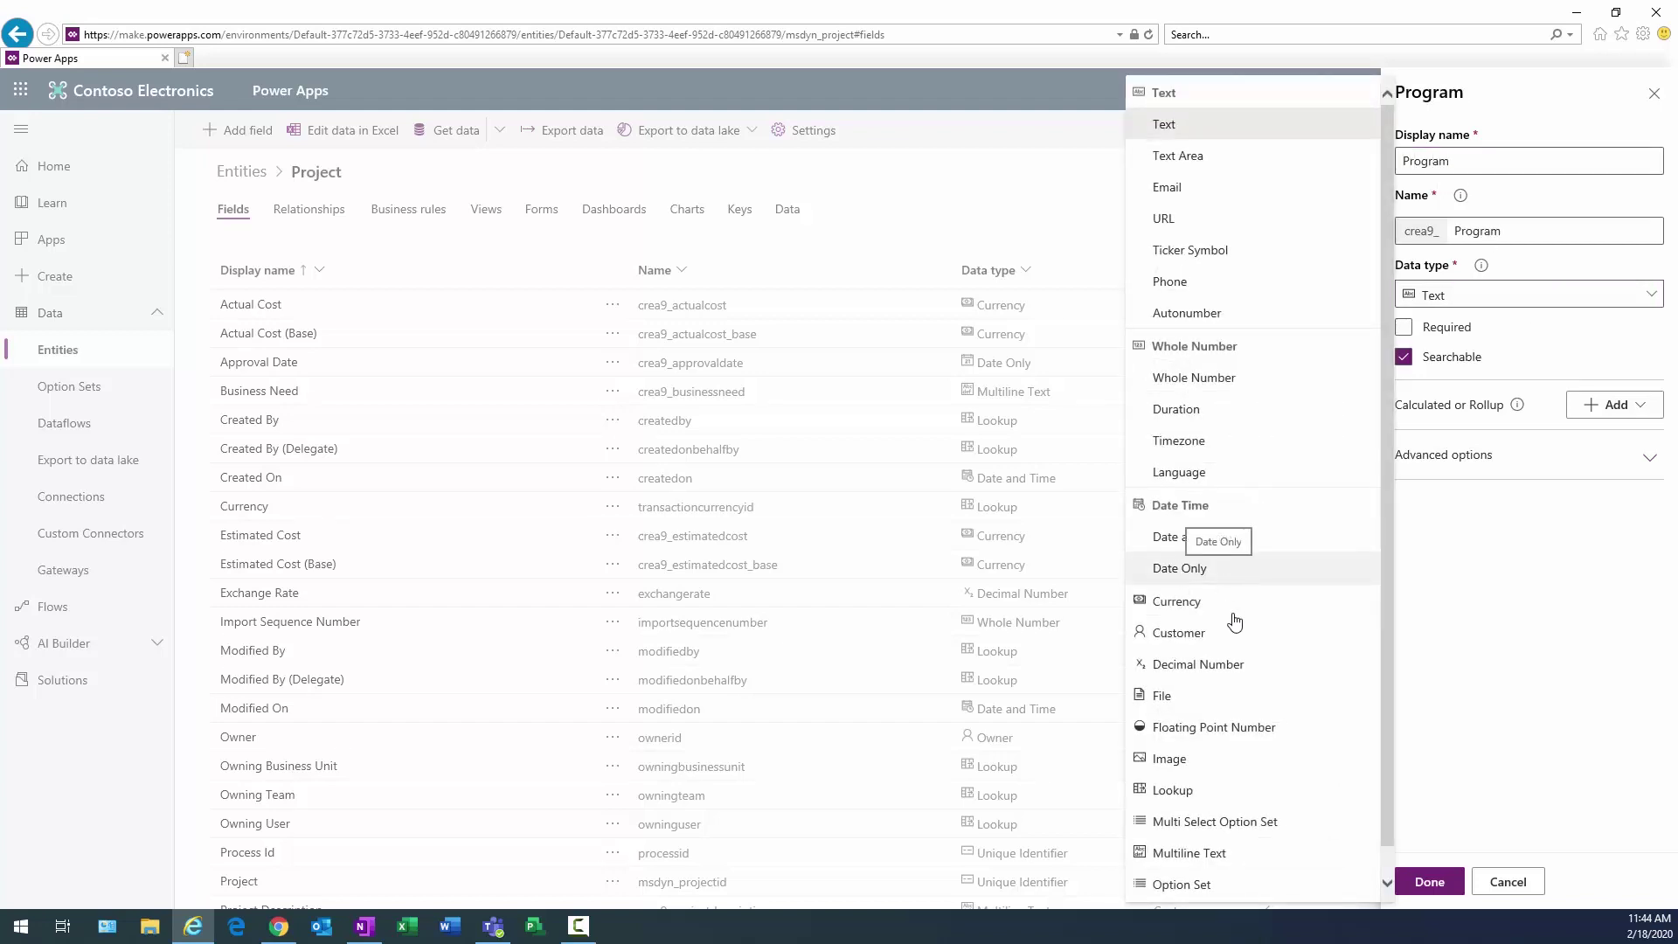
{"action": "scroll", "coordinate": [1193, 743], "scroll_direction": "down", "scroll_amount": 1}
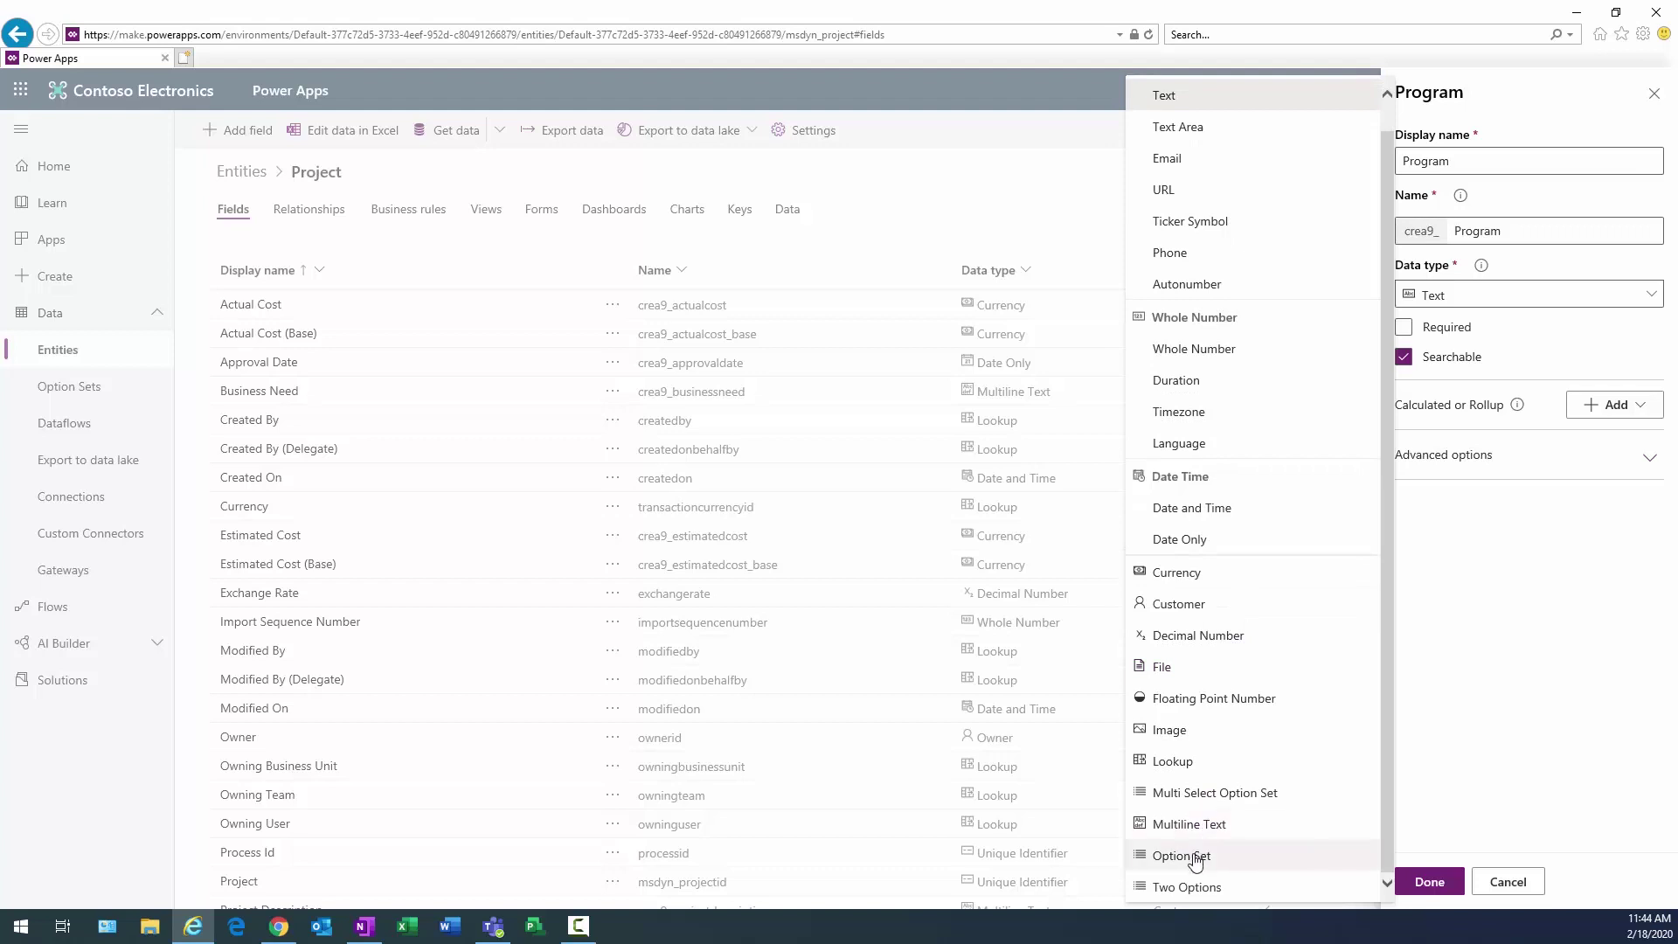
{"action": "left_click", "coordinate": [1196, 859]}
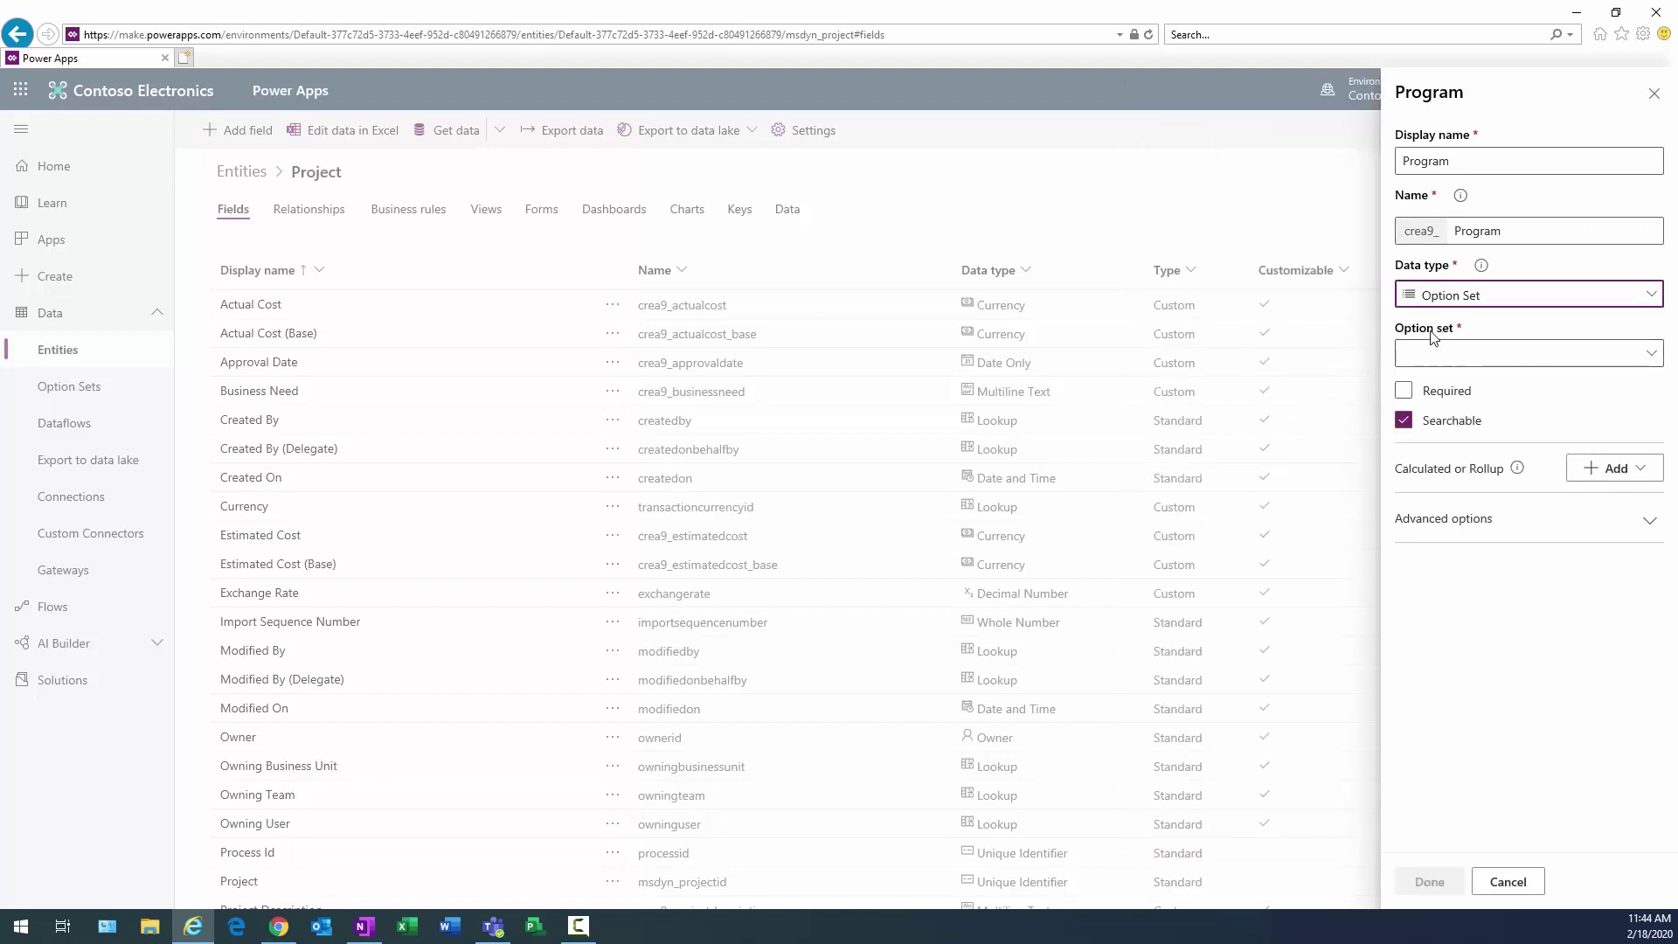
Create and save a new option set for Program with the items Asset Management, Corp Website, CRM, Highway Improvement and Inventory.
{"action": "left_click", "coordinate": [1633, 359]}
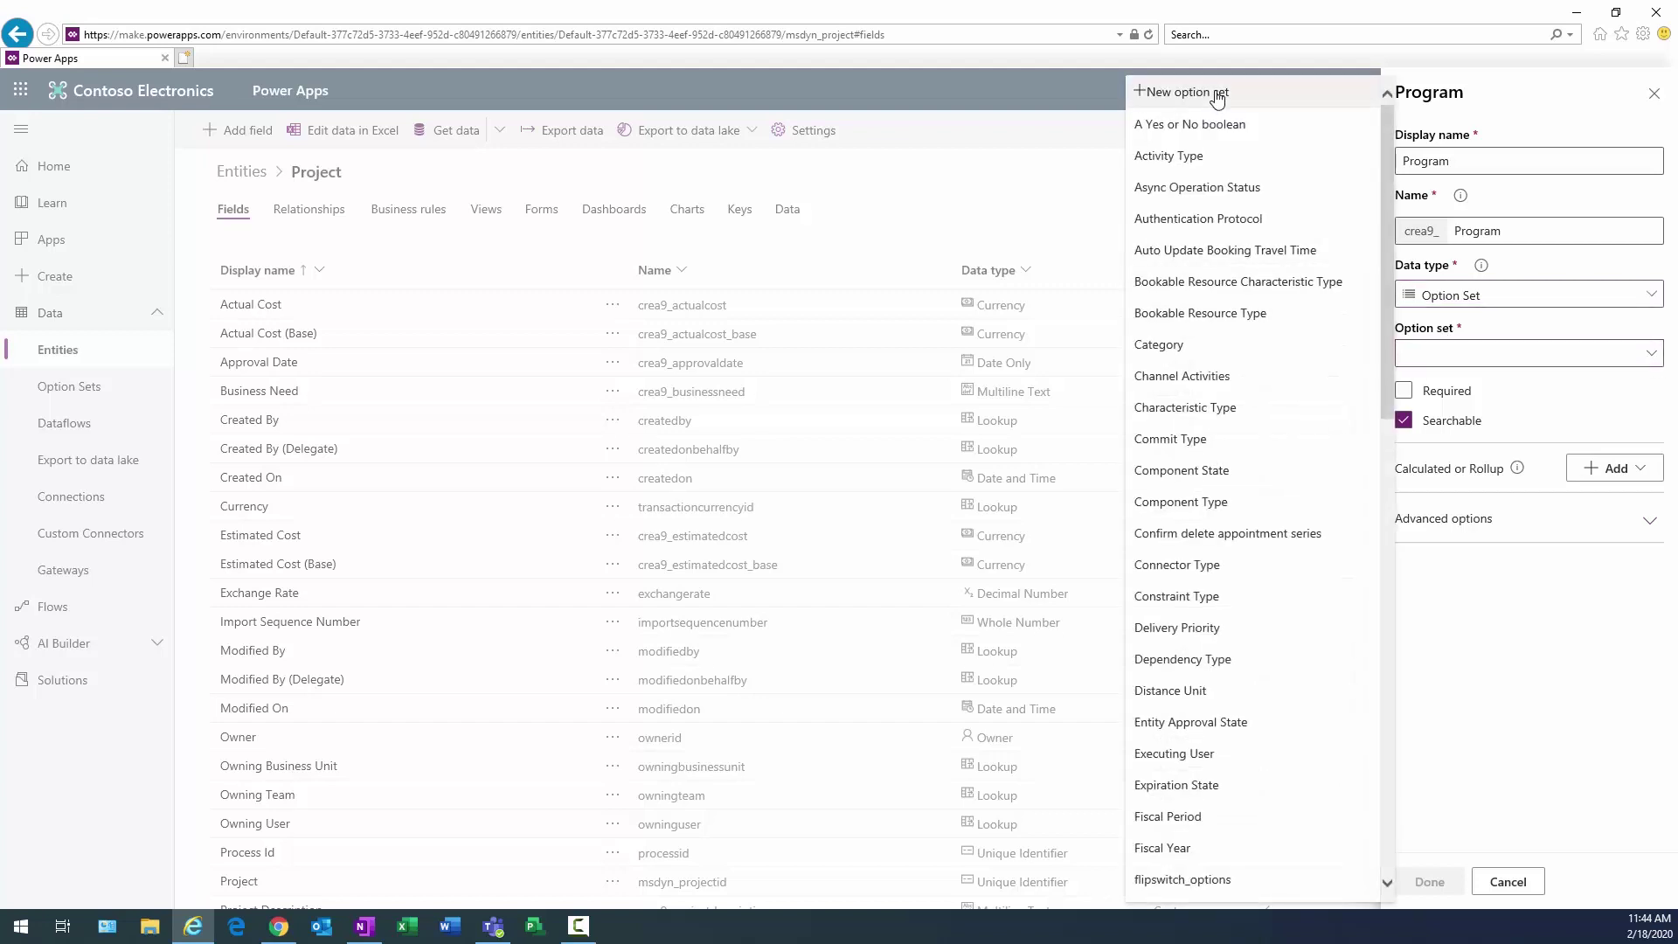
{"action": "left_click", "coordinate": [1187, 102]}
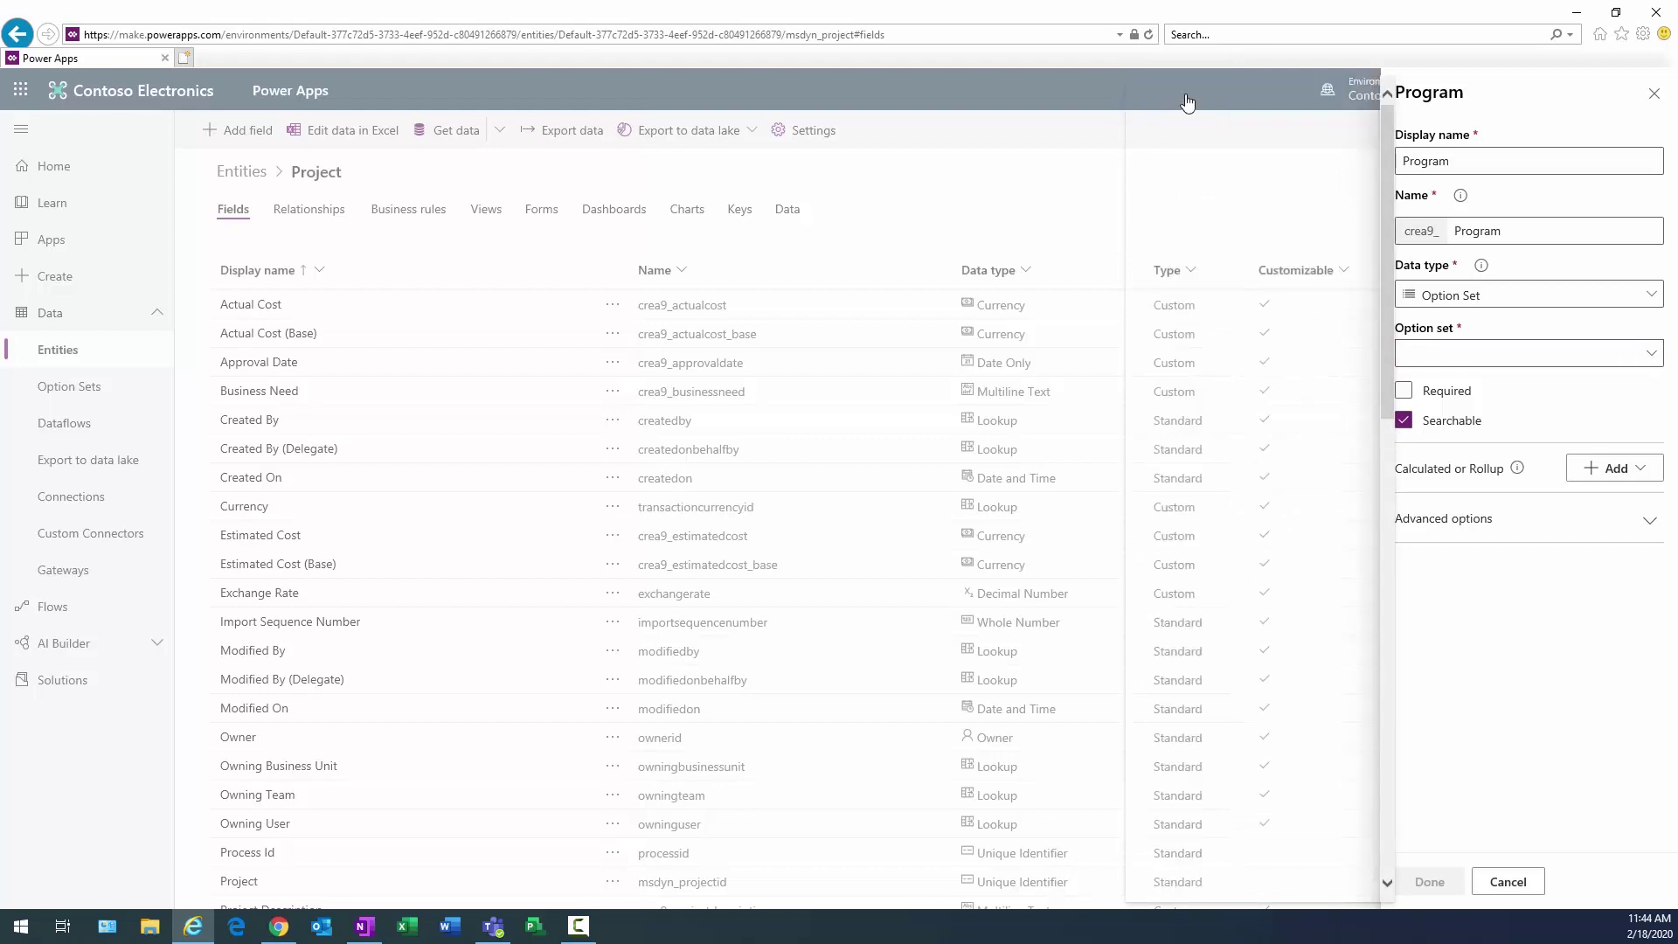
{"action": "left_click_drag", "start_coordinate": [1469, 321], "coordinate": [1412, 326]}
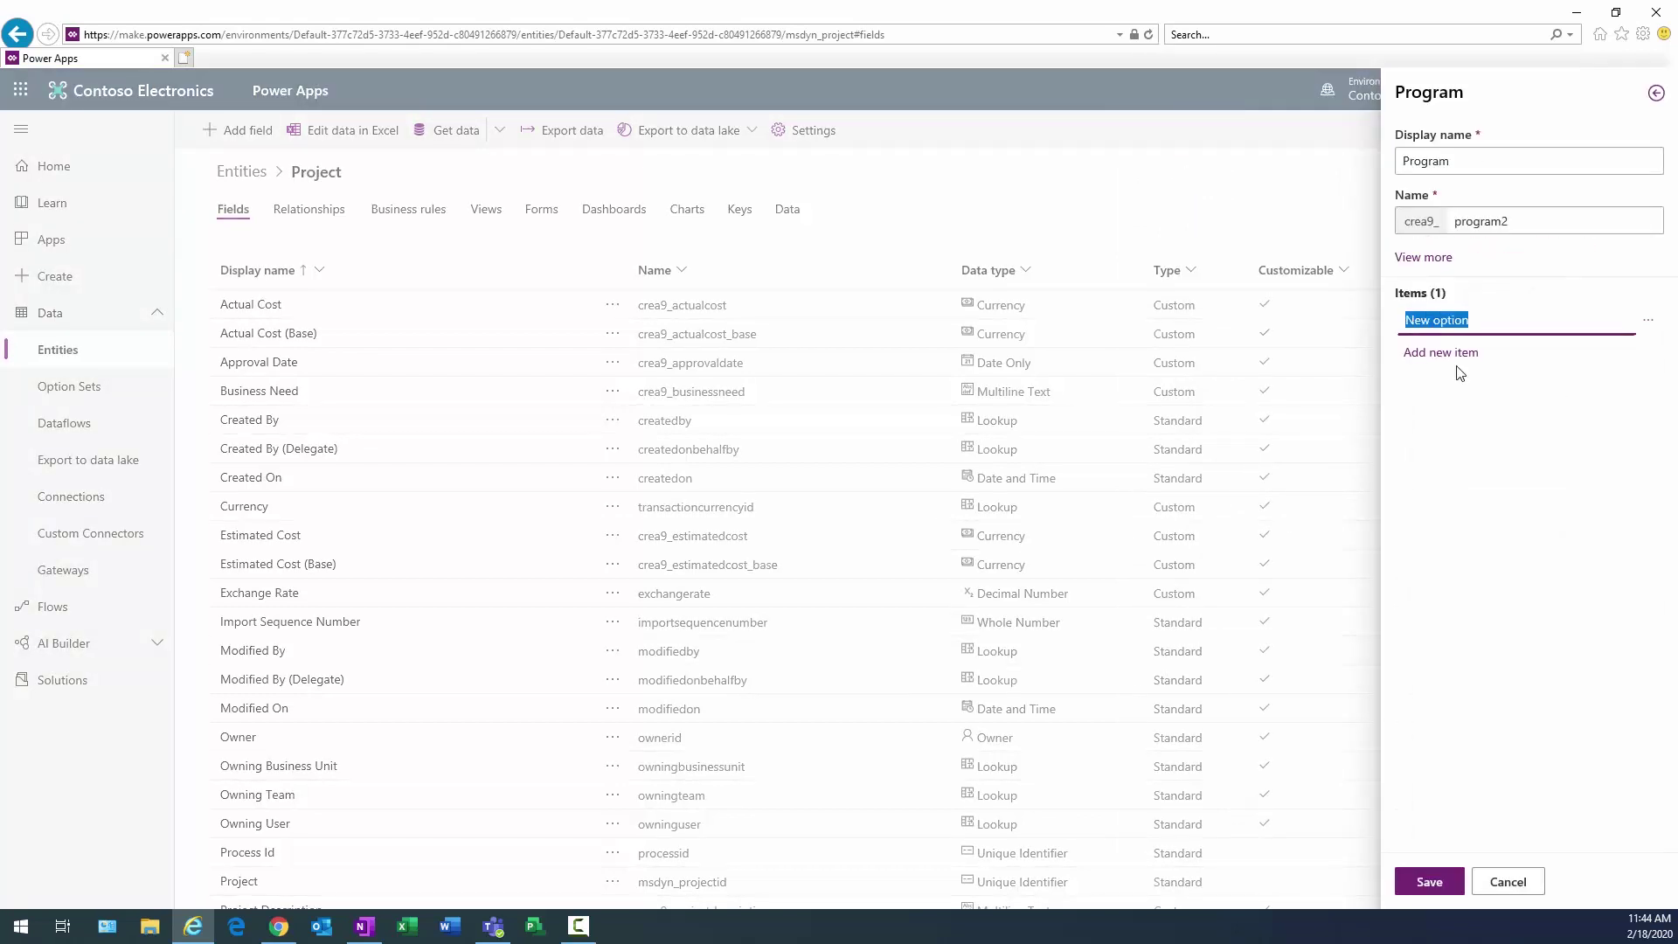
{"action": "type", "text": "Asset Management"}
{"action": "left_click", "coordinate": [1457, 366]}
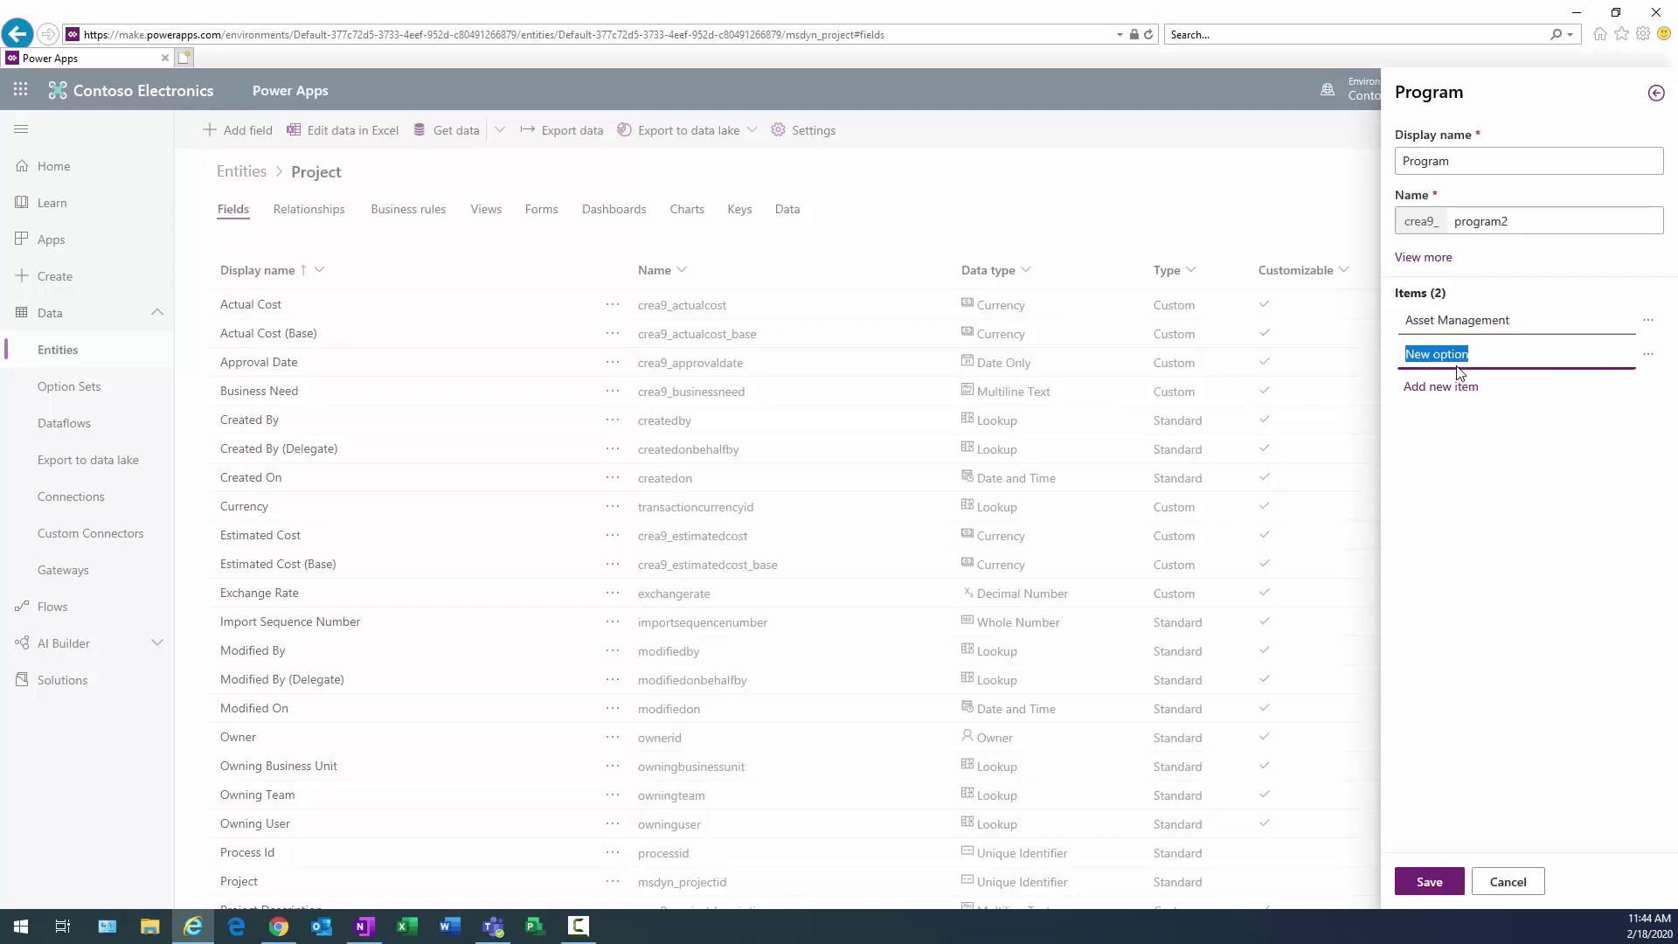
{"action": "type", "text": "Cprp Website"}
{"action": "key", "text": "Return"}
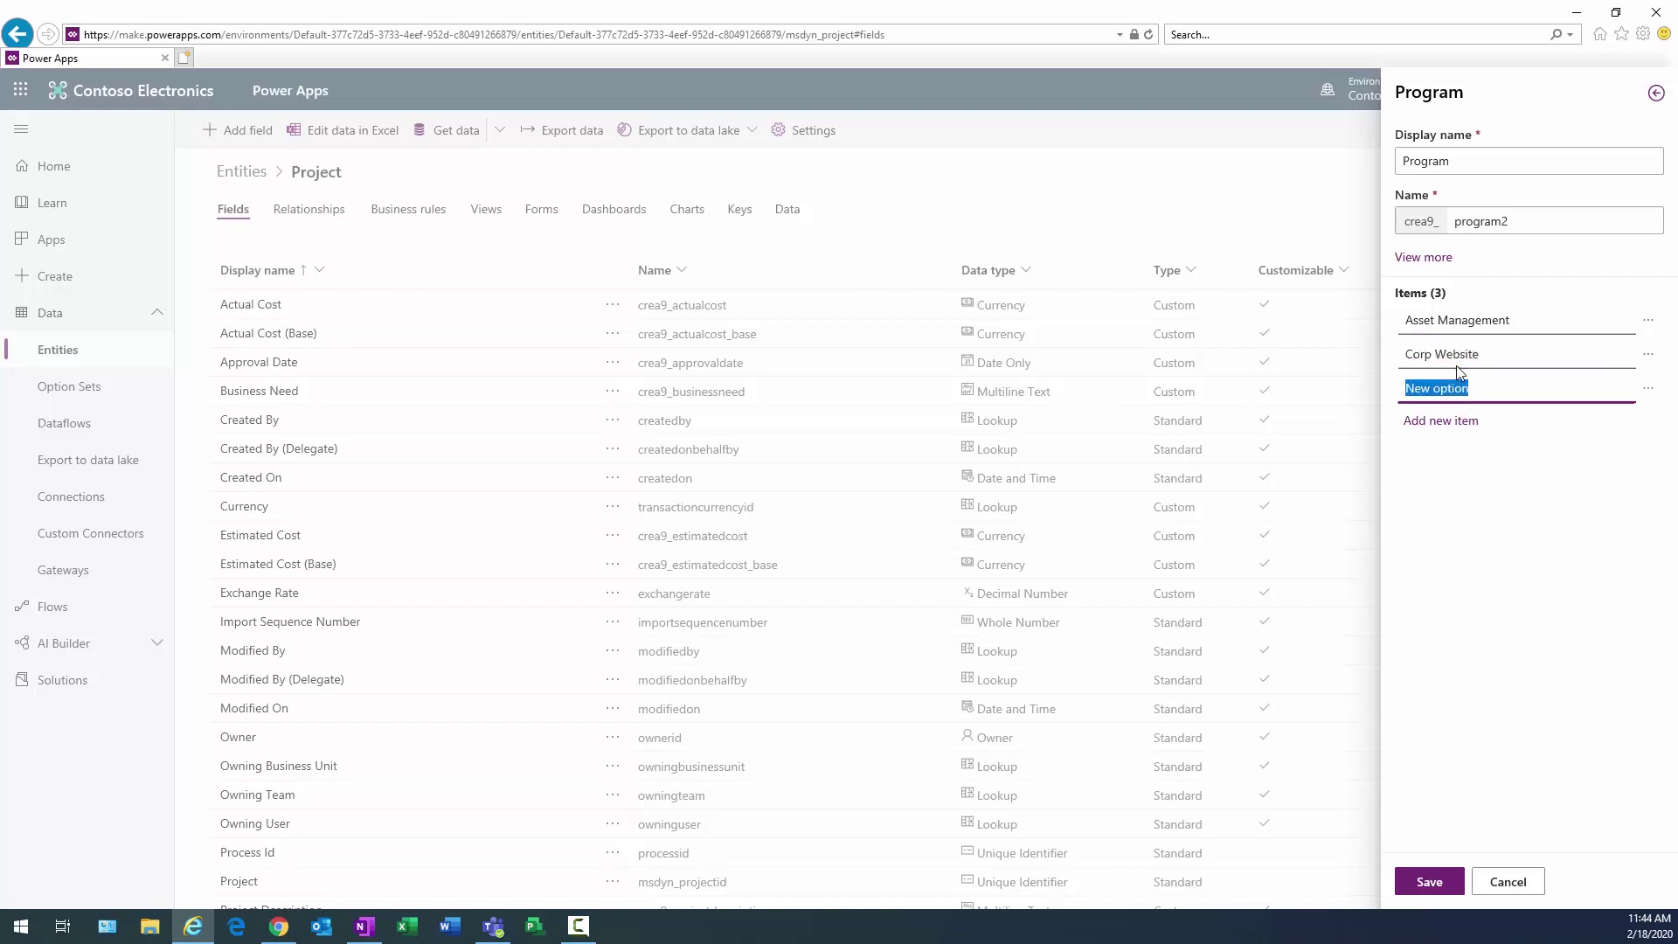
{"action": "type", "text": "CRM"}
{"action": "key", "text": "Return"}
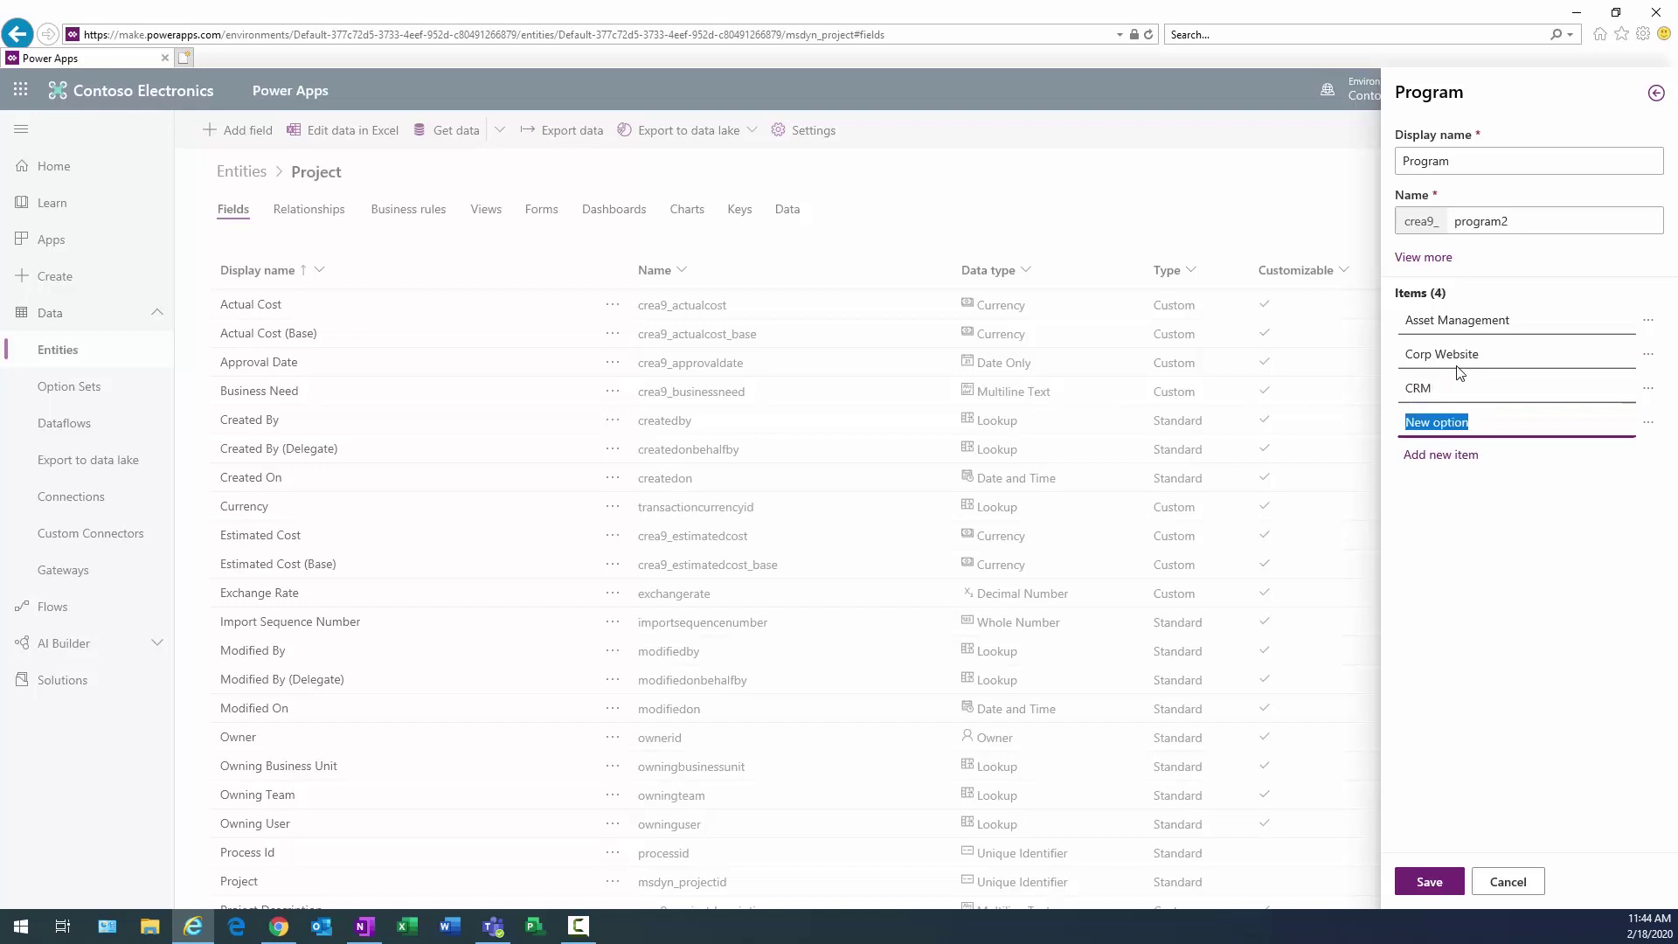
{"action": "type", "text": "hig"}
{"action": "key", "text": "Return"}
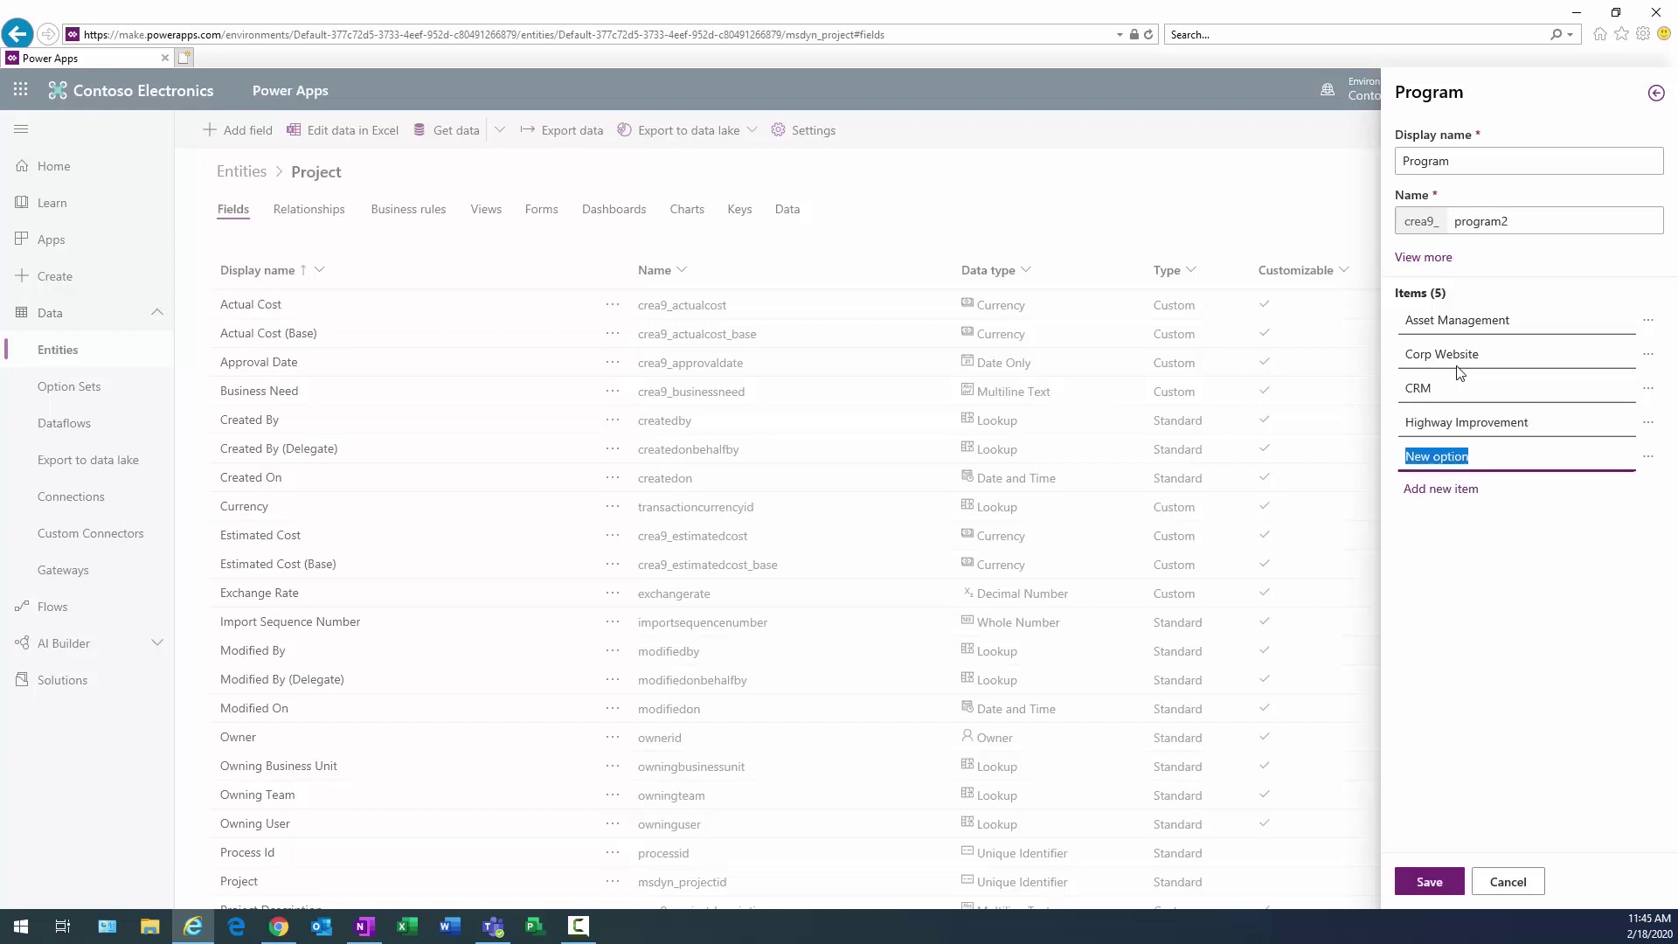
{"action": "type", "text": "Inventory"}
{"action": "left_click", "coordinate": [1428, 874]}
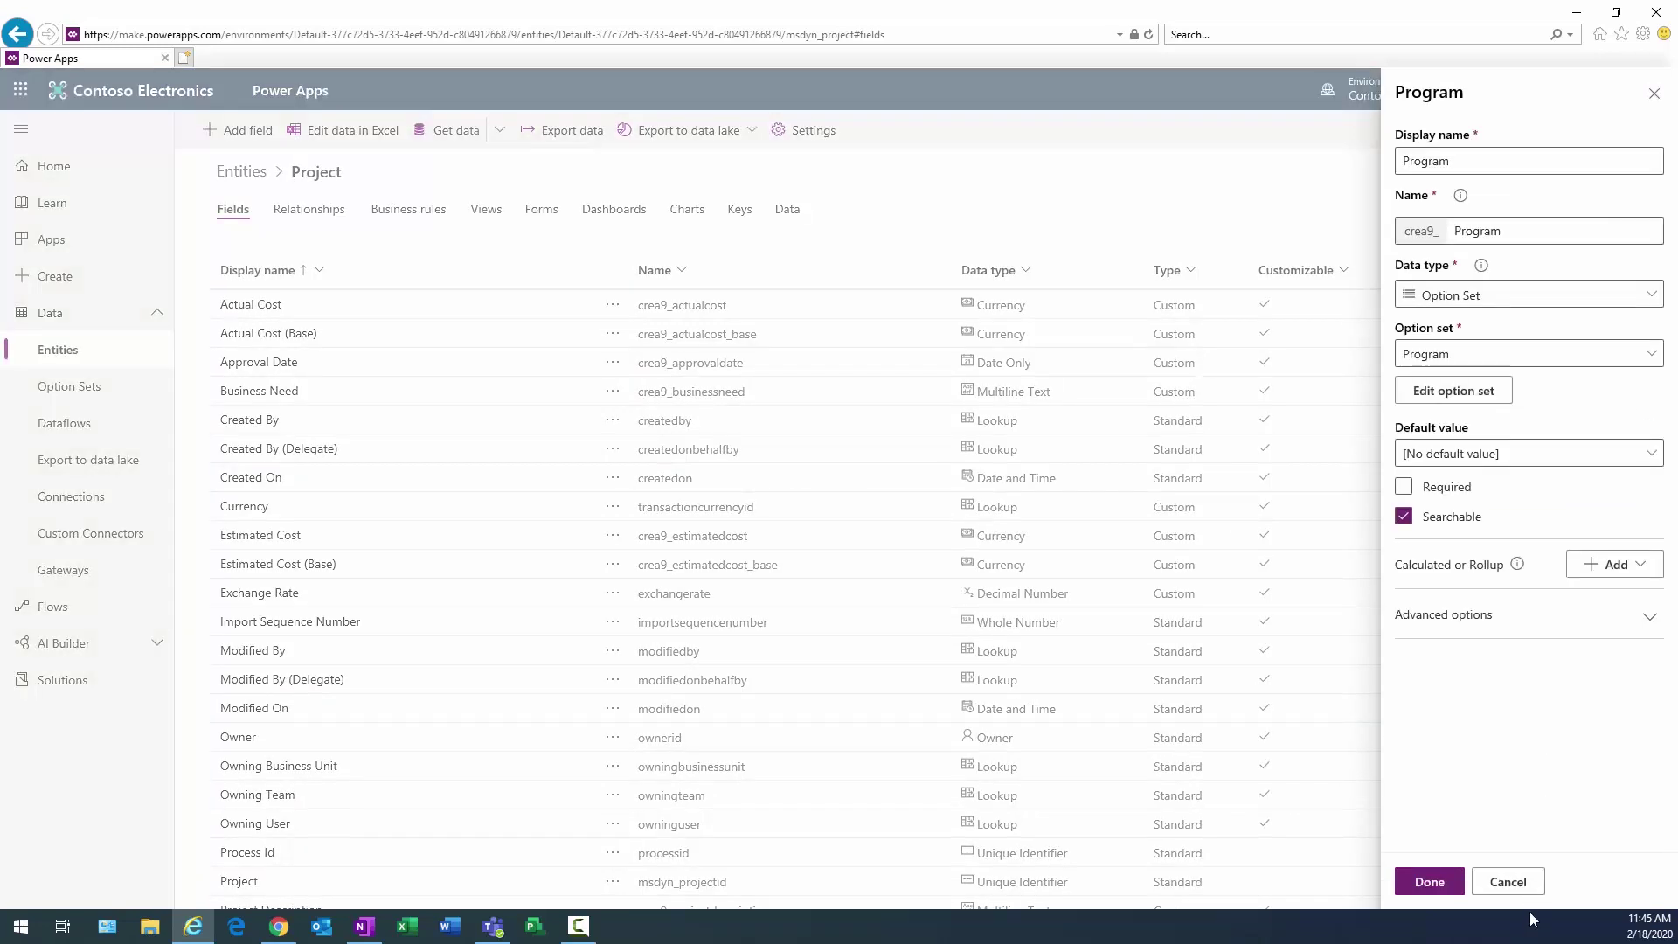
Finish the Program field and save the Project entity.
{"action": "left_click", "coordinate": [1430, 882]}
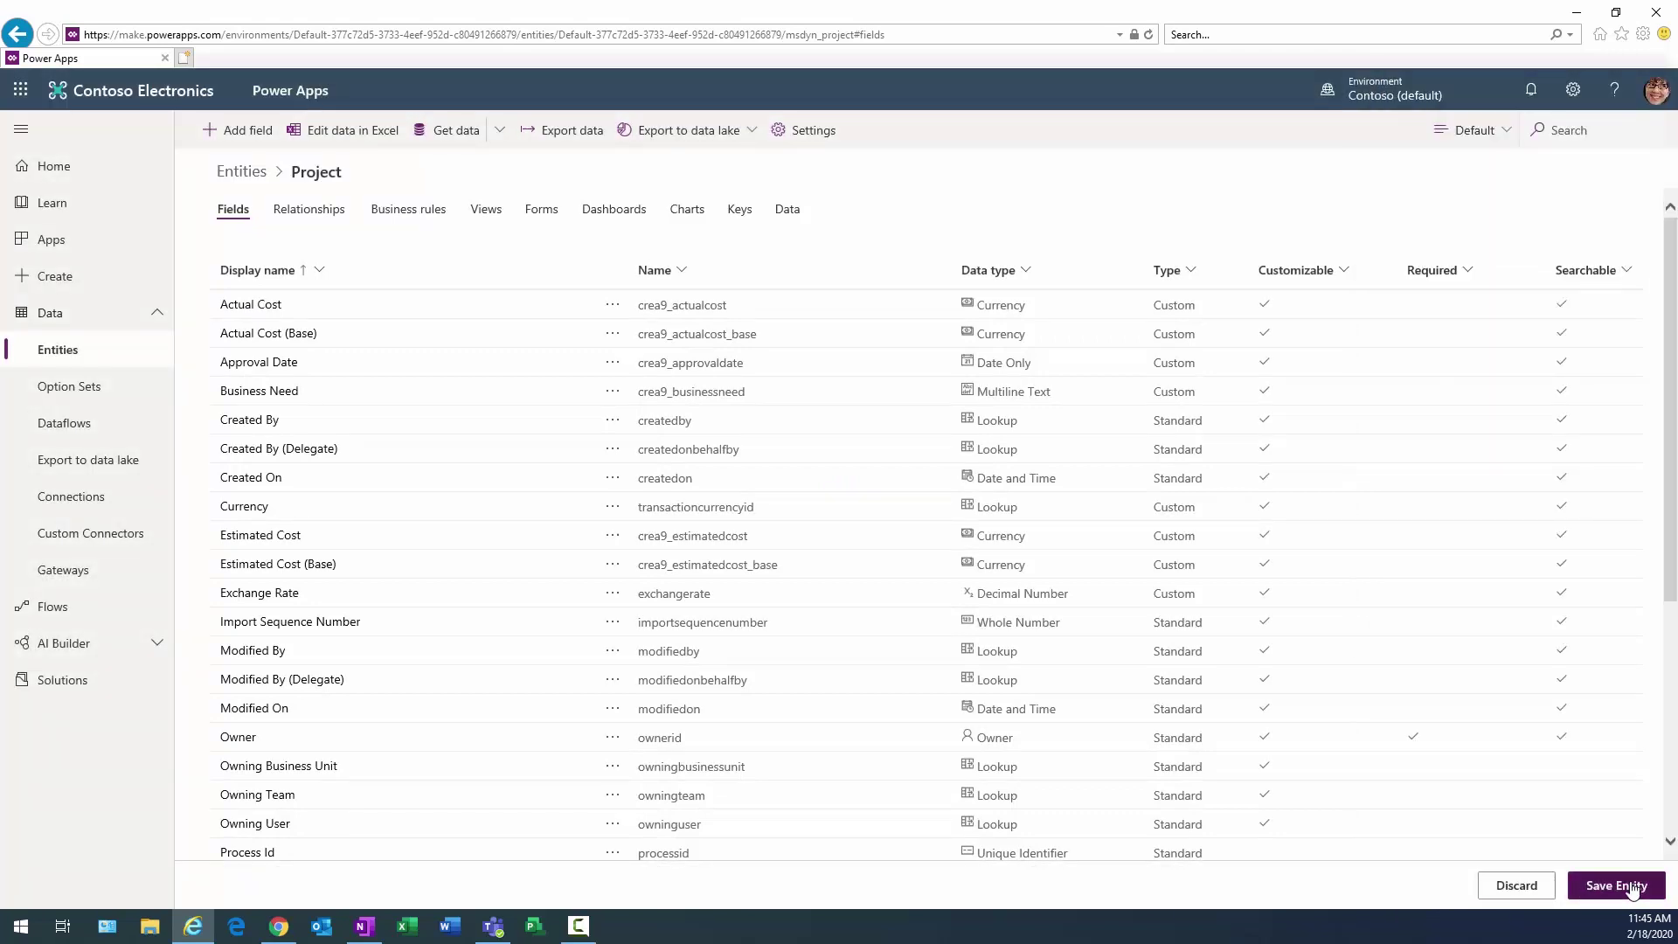
{"action": "left_click", "coordinate": [1586, 875]}
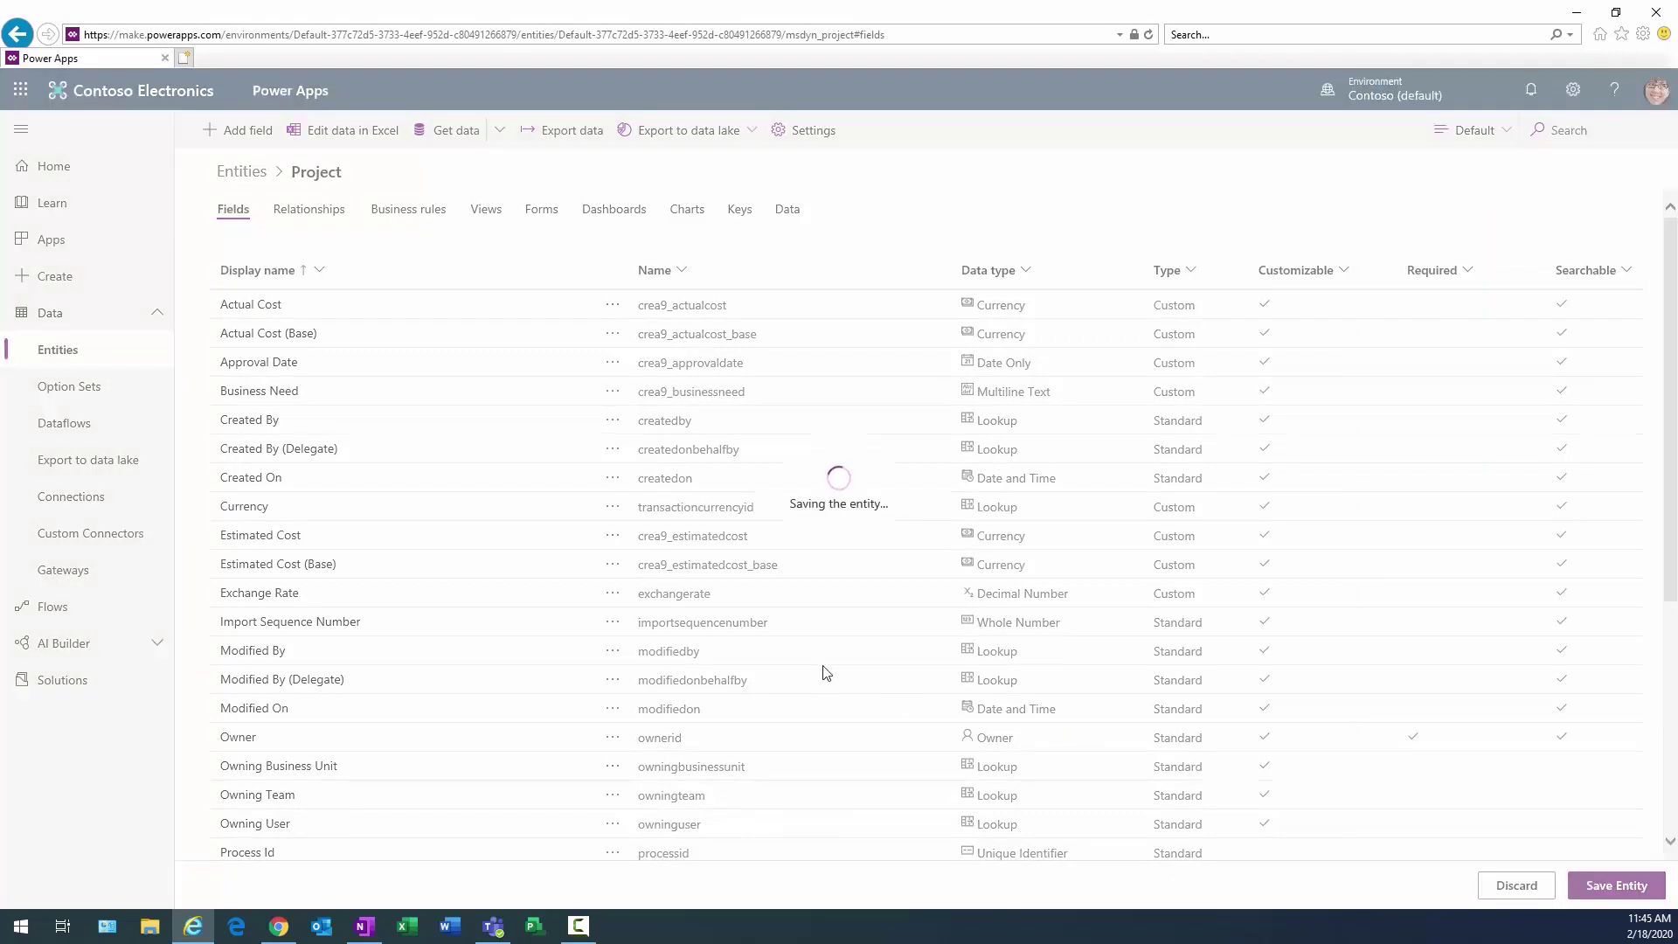
{"action": "key", "text": "alt+Tab"}
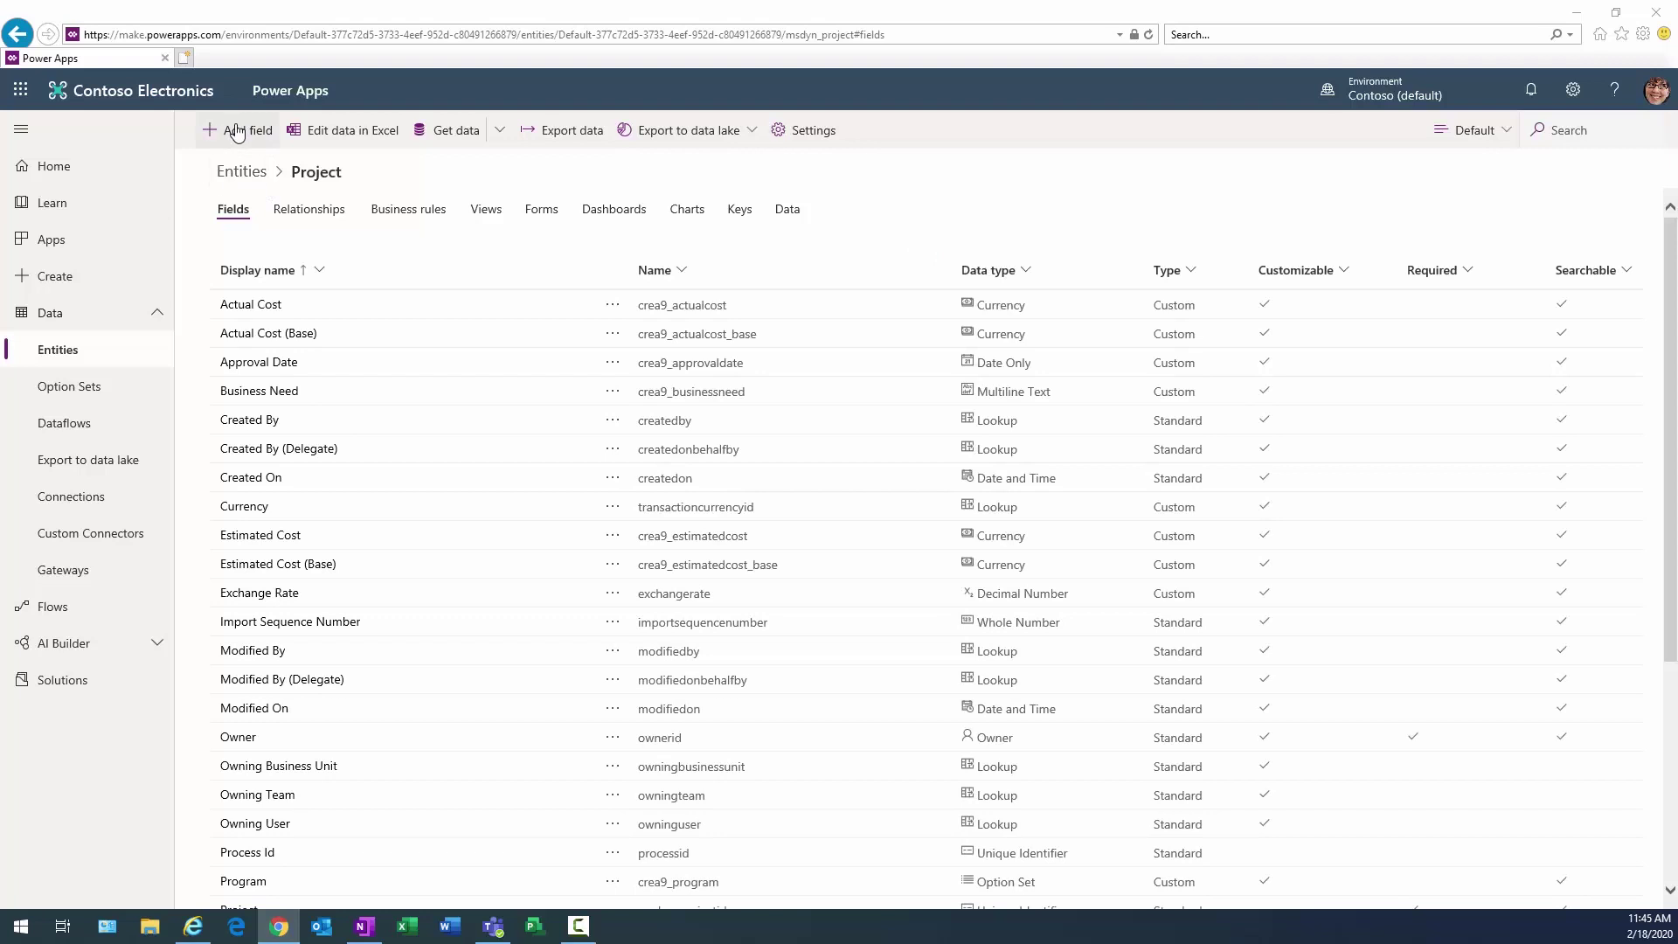
Start a new field named Department on the Project entity with the Option Set data type.
{"action": "left_click", "coordinate": [236, 131]}
{"action": "left_click", "coordinate": [1523, 164]}
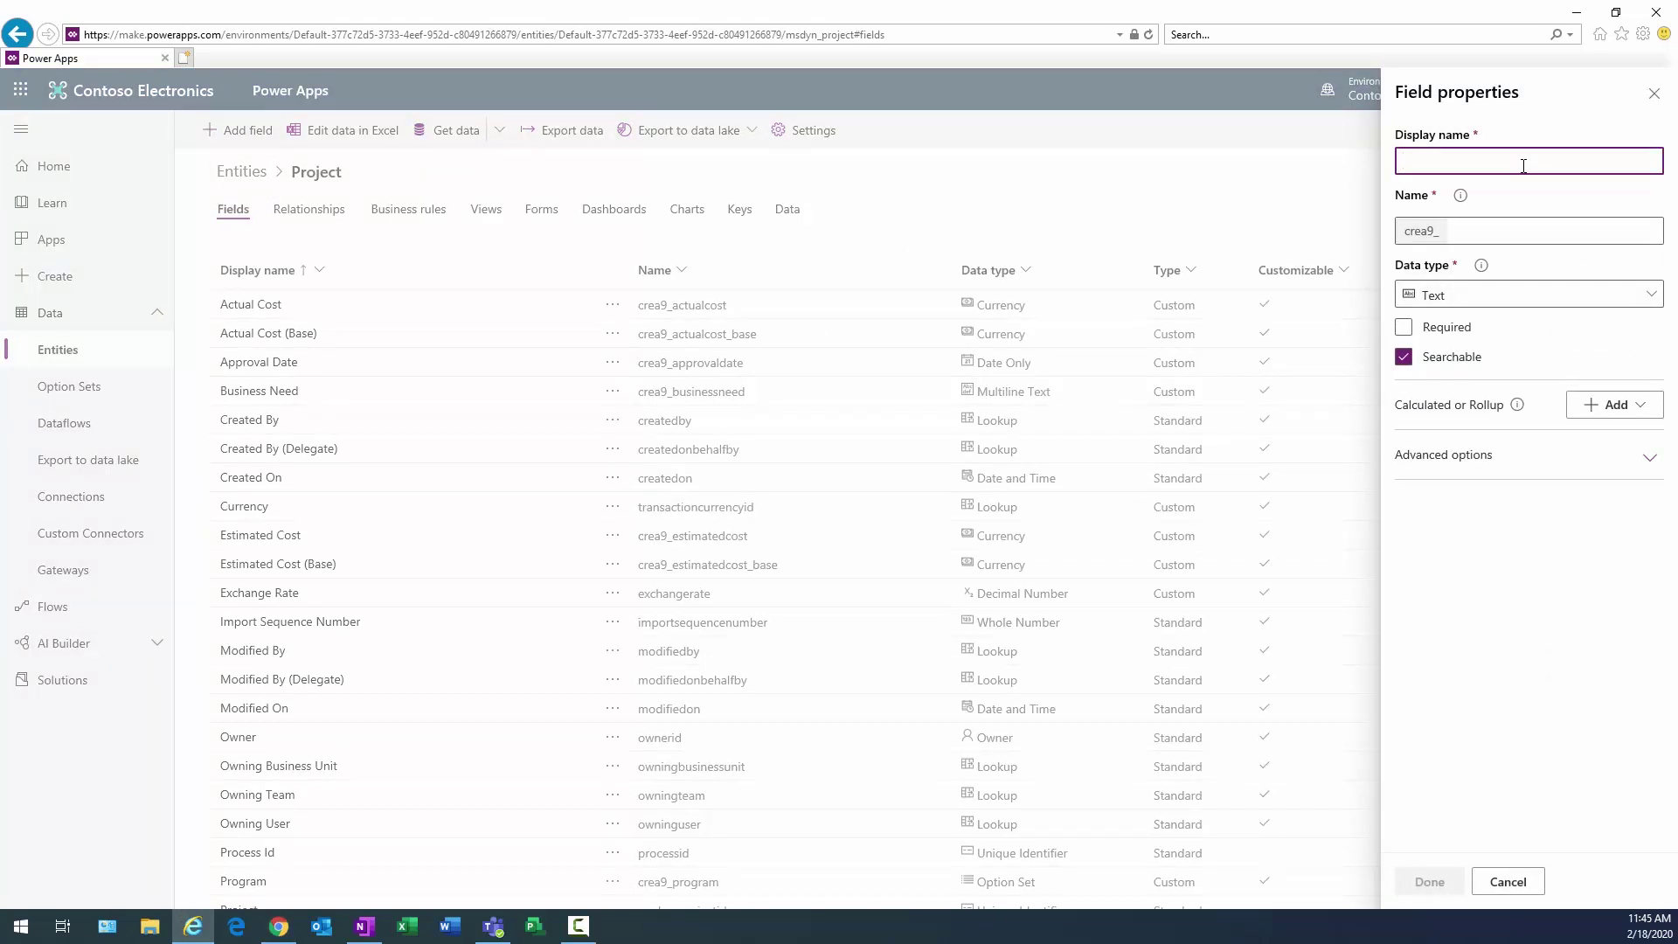
{"action": "type", "text": "Departmetn"}
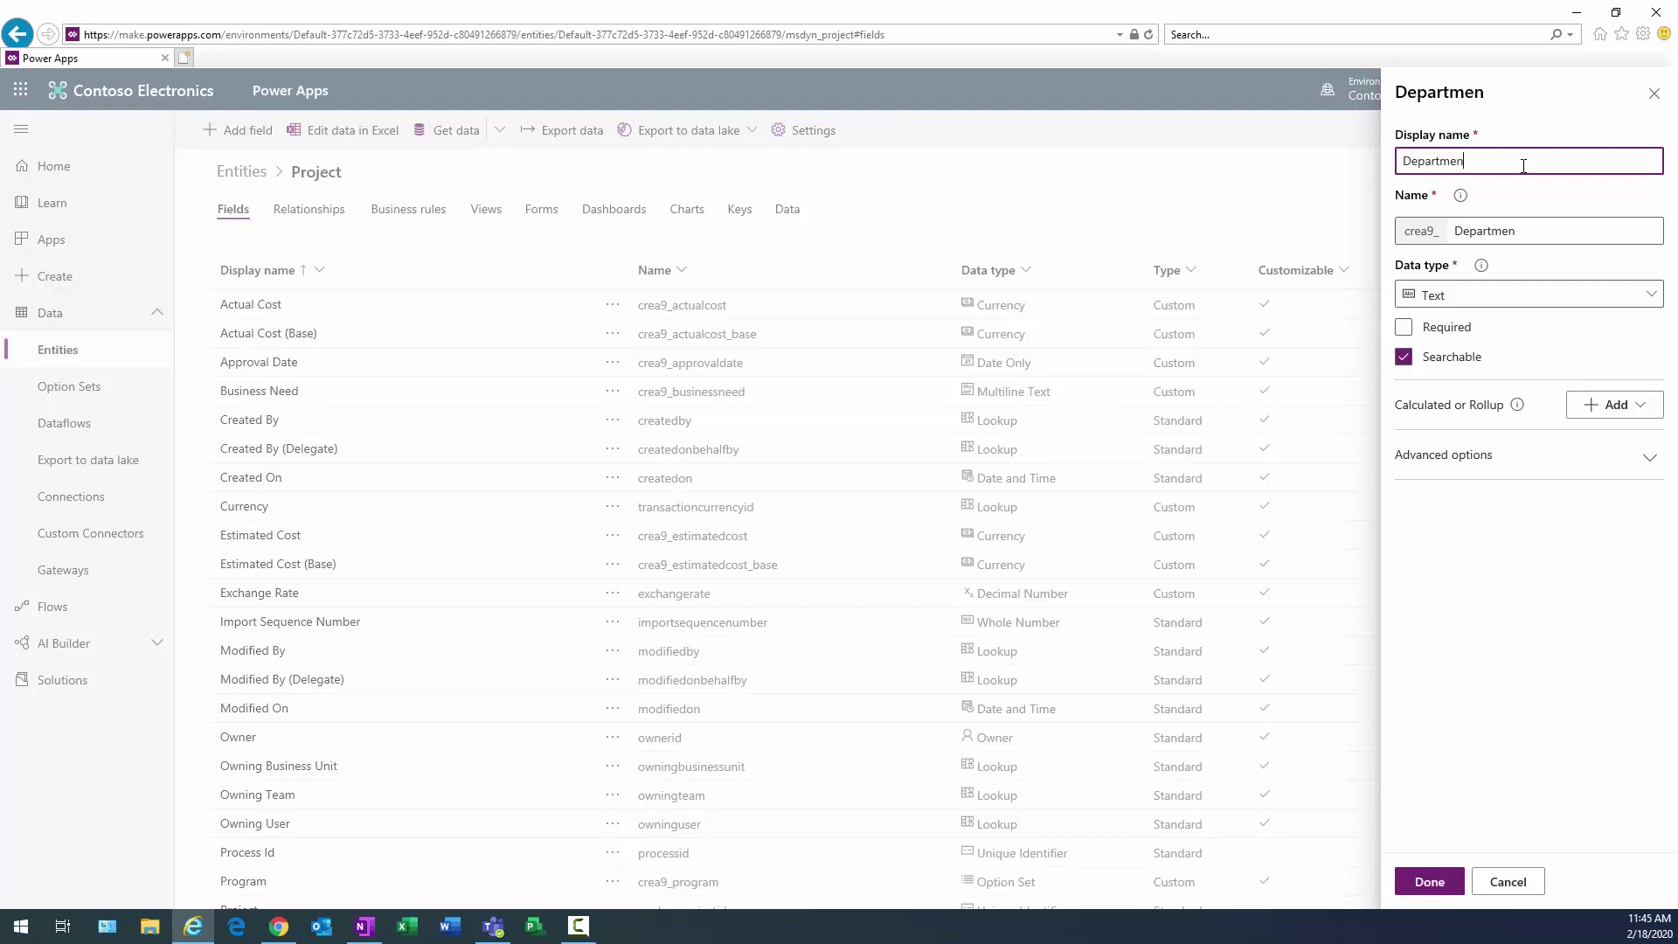
{"action": "left_click", "coordinate": [1585, 297]}
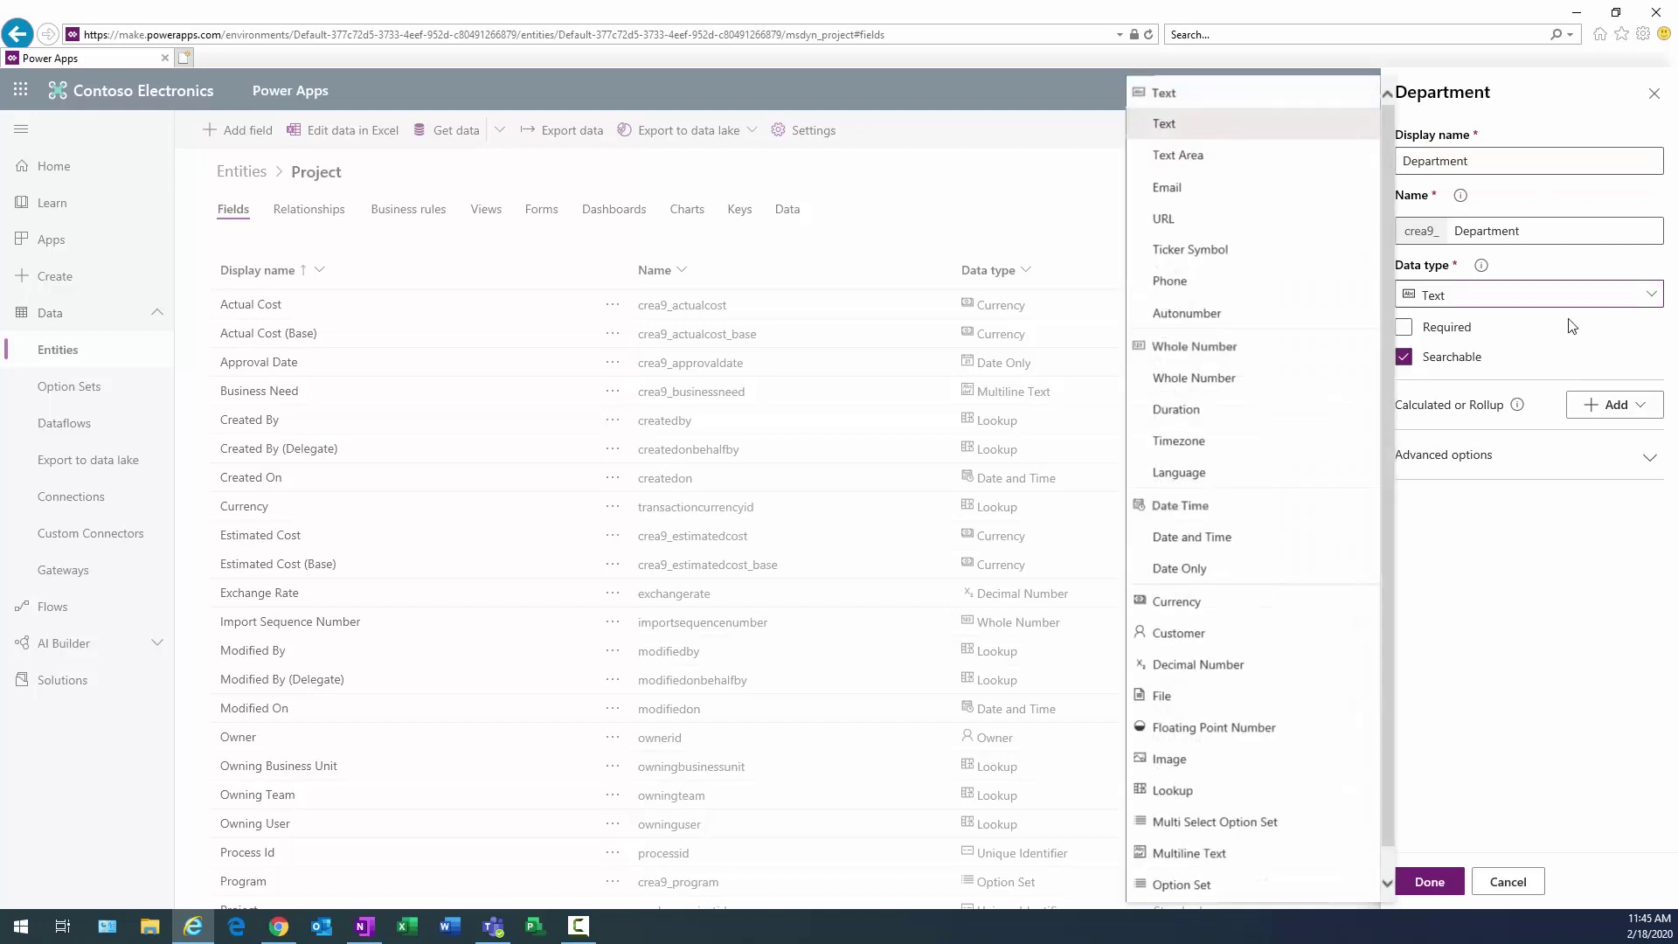
{"action": "left_click", "coordinate": [1189, 885]}
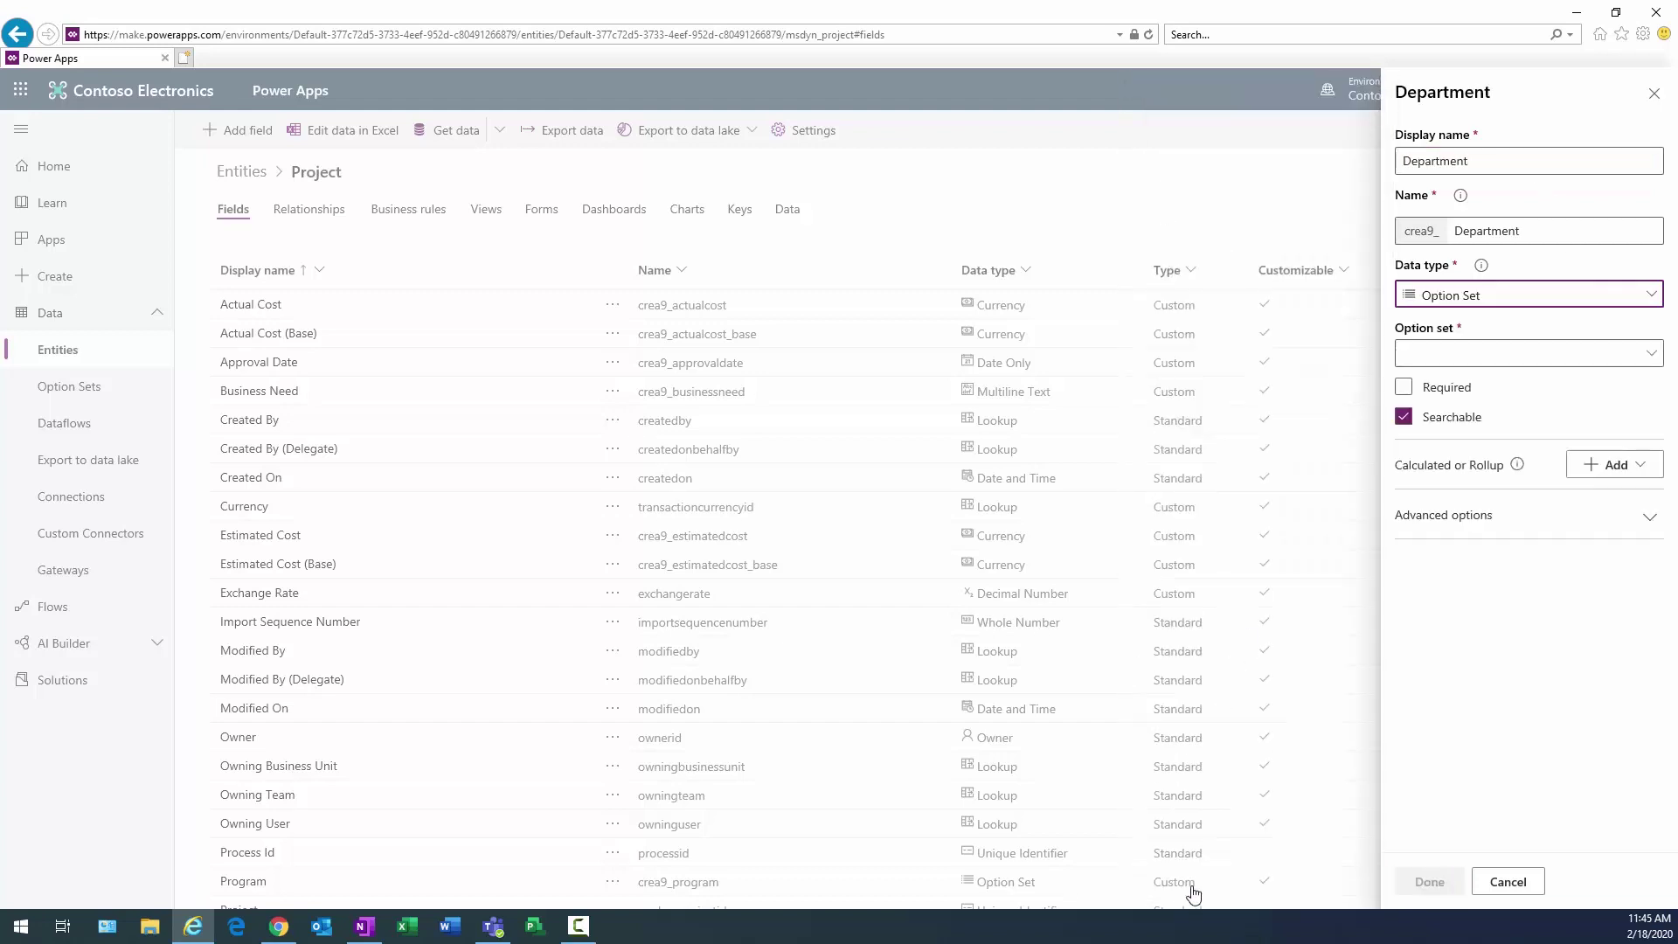
Create a new option set for the Department field with the items Finance, IT and Operations.
{"action": "left_click", "coordinate": [1652, 359]}
{"action": "left_click", "coordinate": [1200, 98]}
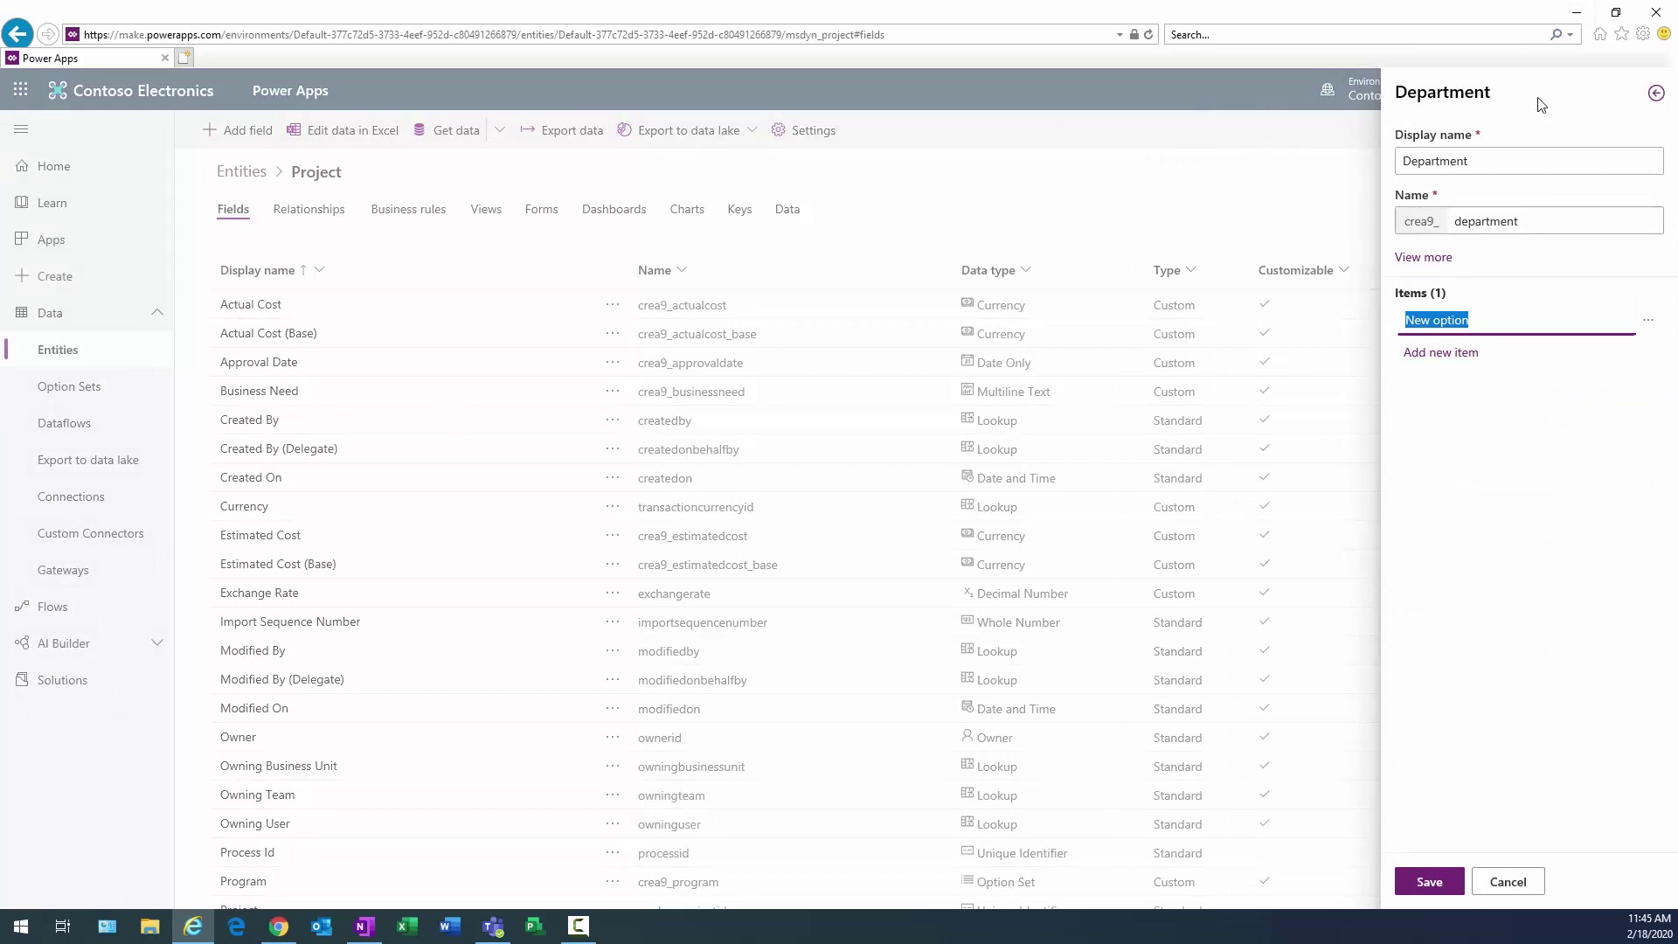
{"action": "type", "text": "Finance"}
{"action": "key", "text": "Return"}
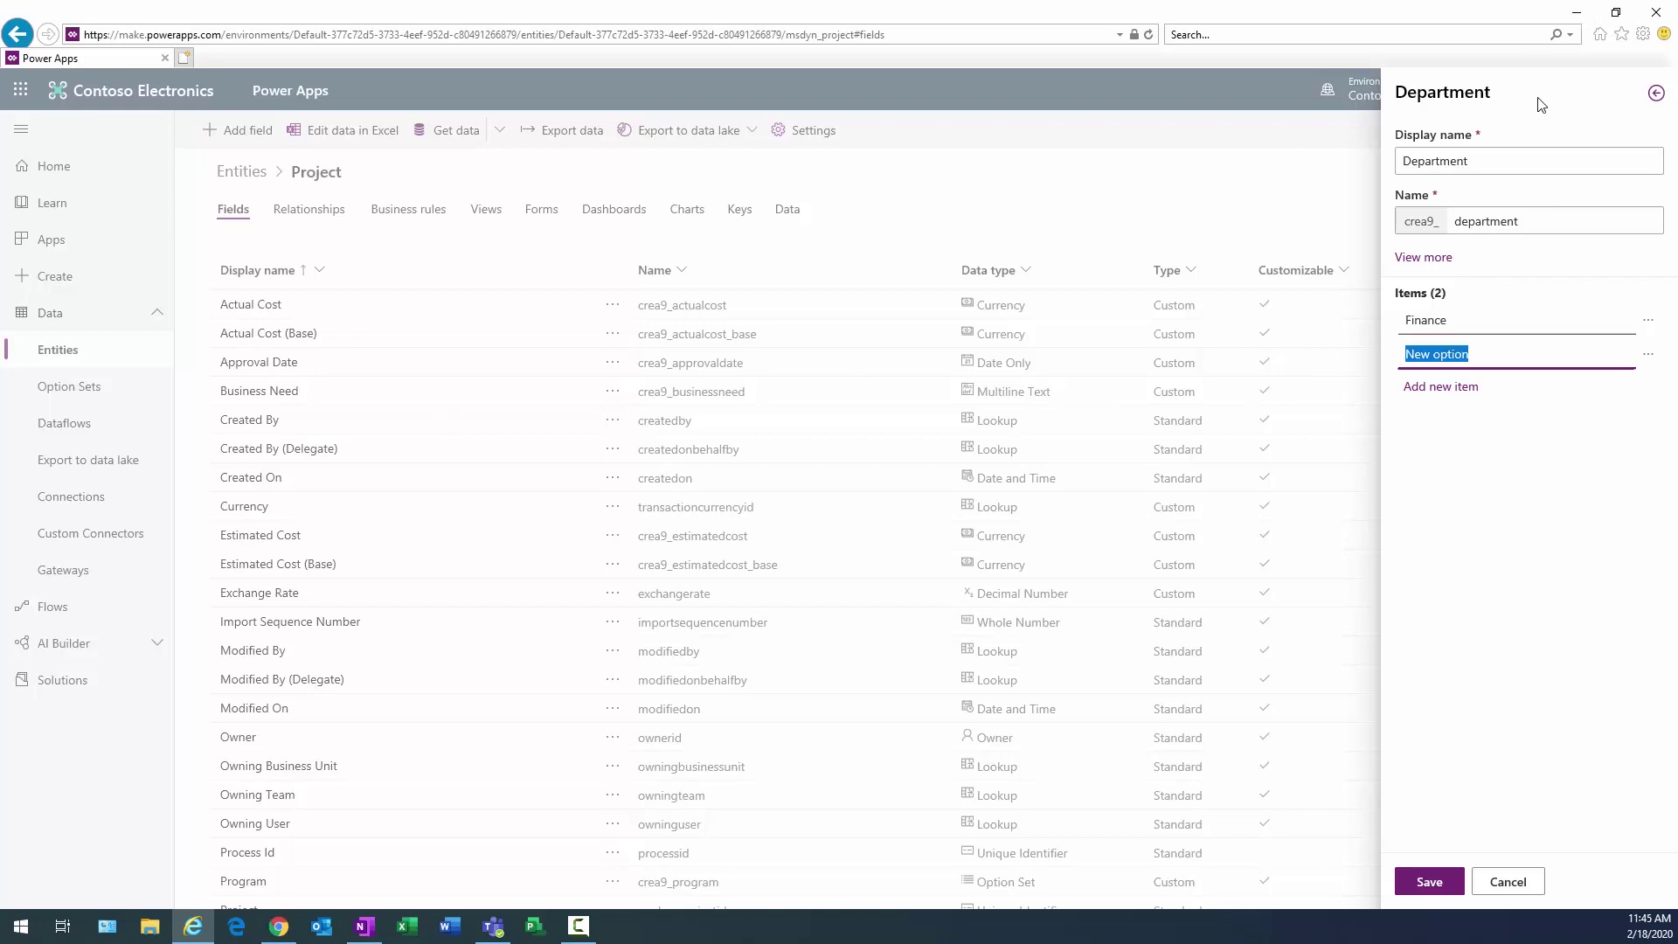
{"action": "type", "text": "IT"}
{"action": "key", "text": "Return"}
{"action": "type", "text": "O"}
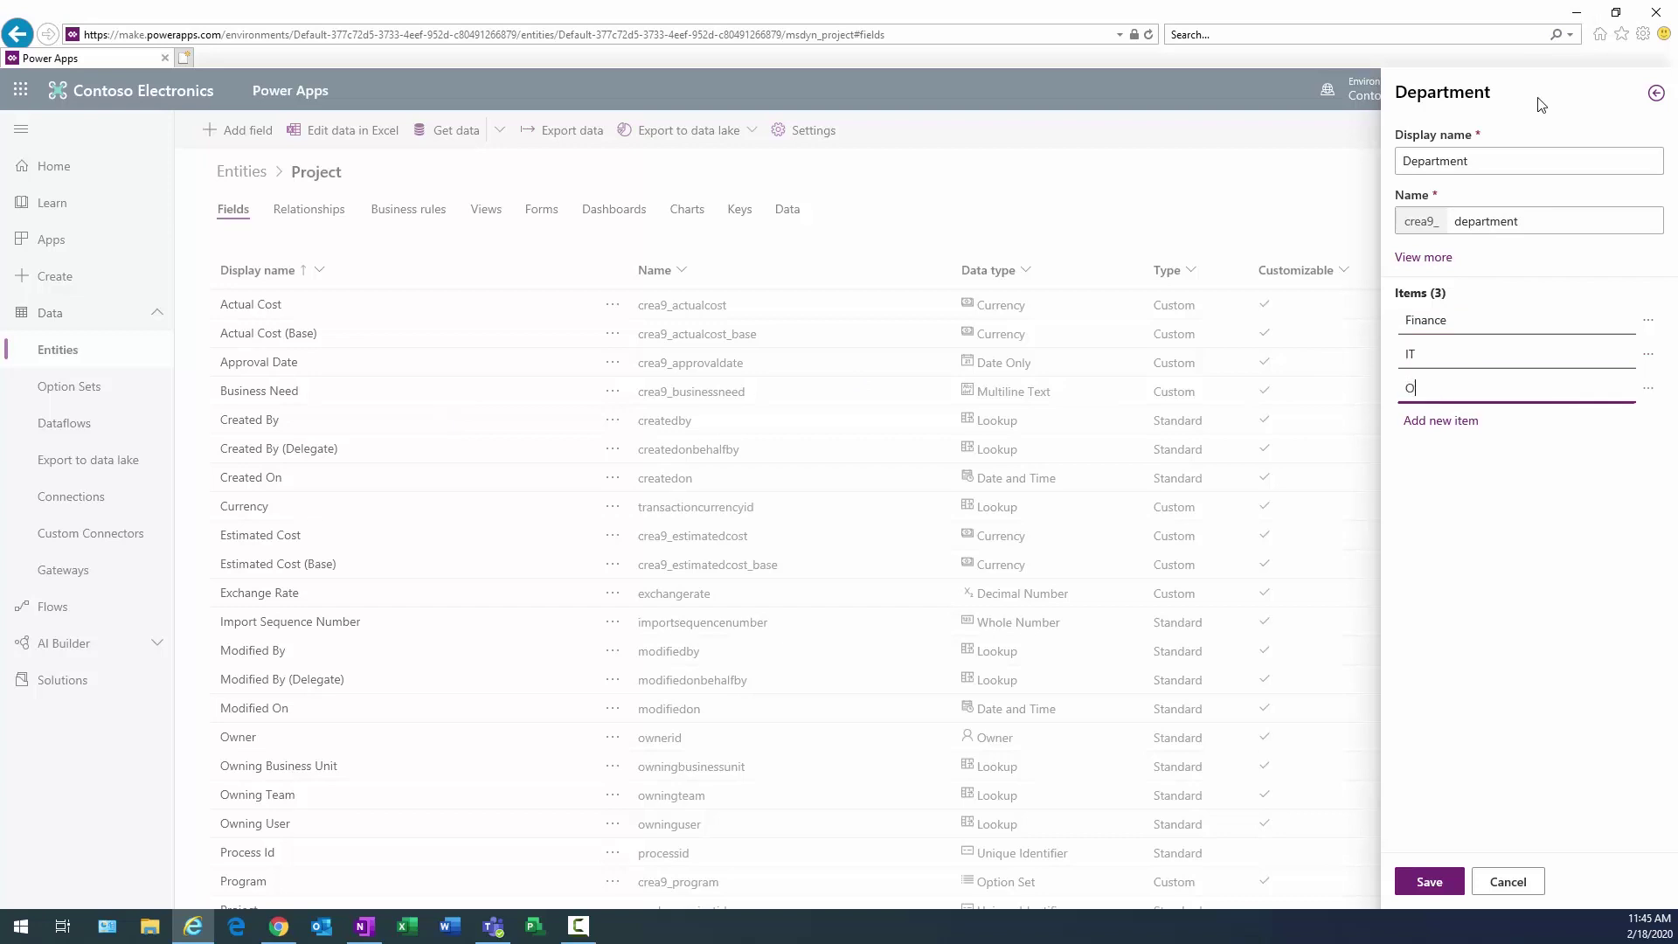
{"action": "type", "text": "peraqtions"}
{"action": "key", "text": "Return"}
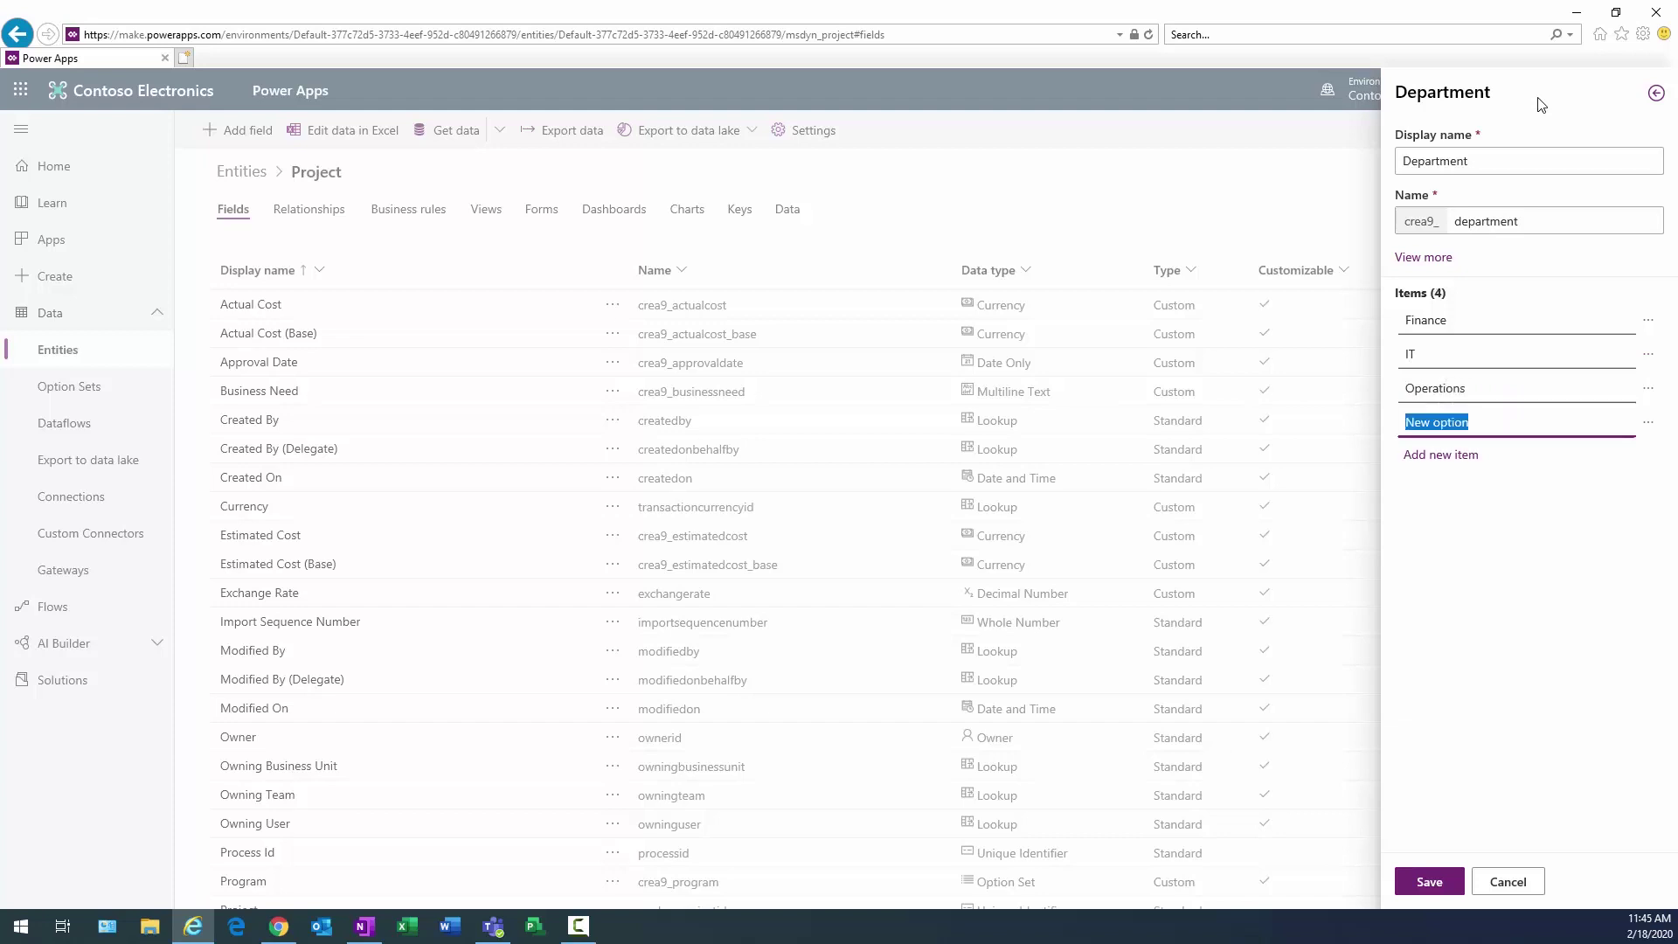
Add the items Sales and Marketing, Legal and HR, and save the option set, the Department field and the Project entity.
{"action": "type", "text": "Sales and Marketing"}
{"action": "key", "text": "Return"}
{"action": "type", "text": "Legal"}
{"action": "key", "text": "Return"}
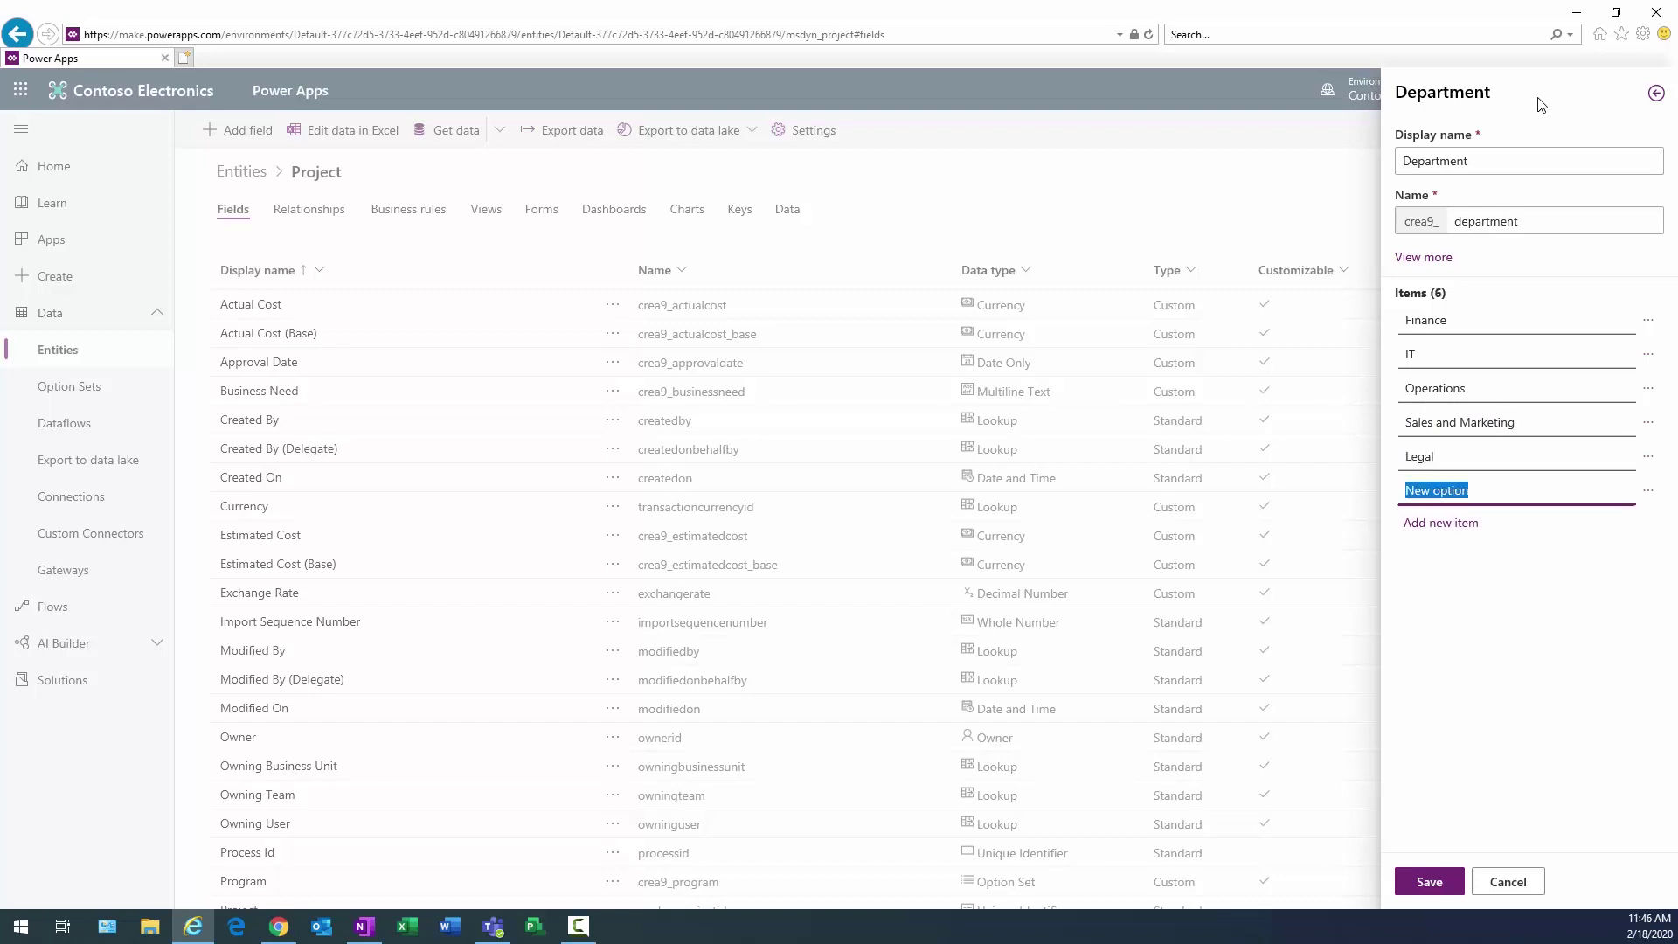
{"action": "type", "text": "HR"}
{"action": "left_click", "coordinate": [1430, 883]}
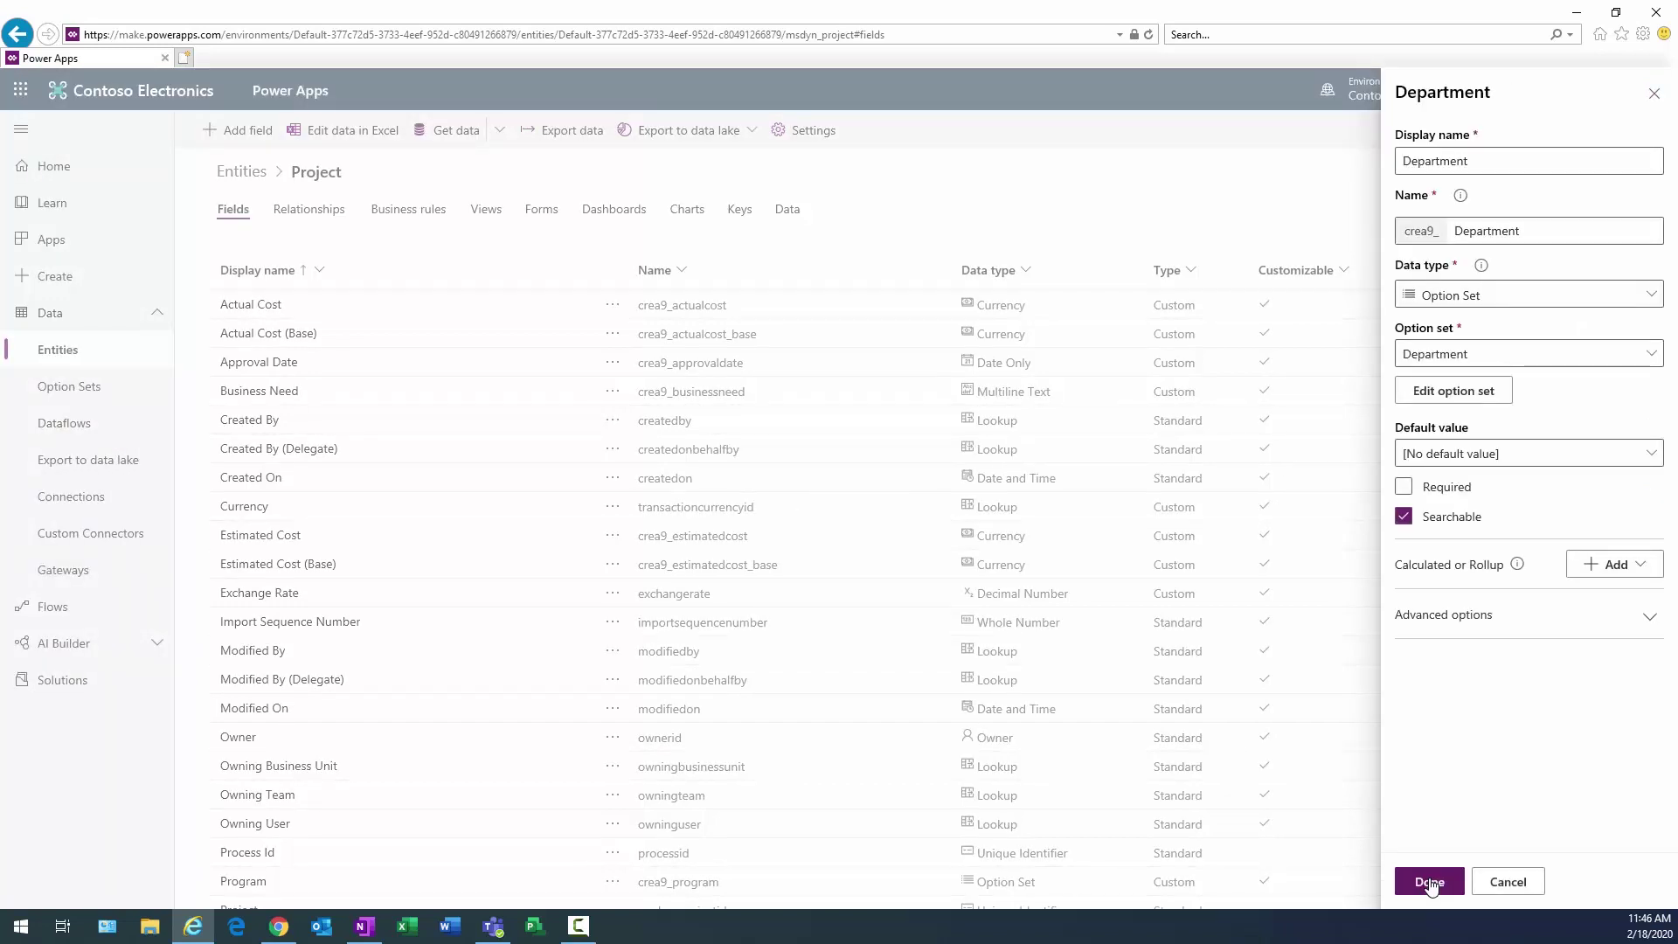
{"action": "left_click", "coordinate": [1430, 884]}
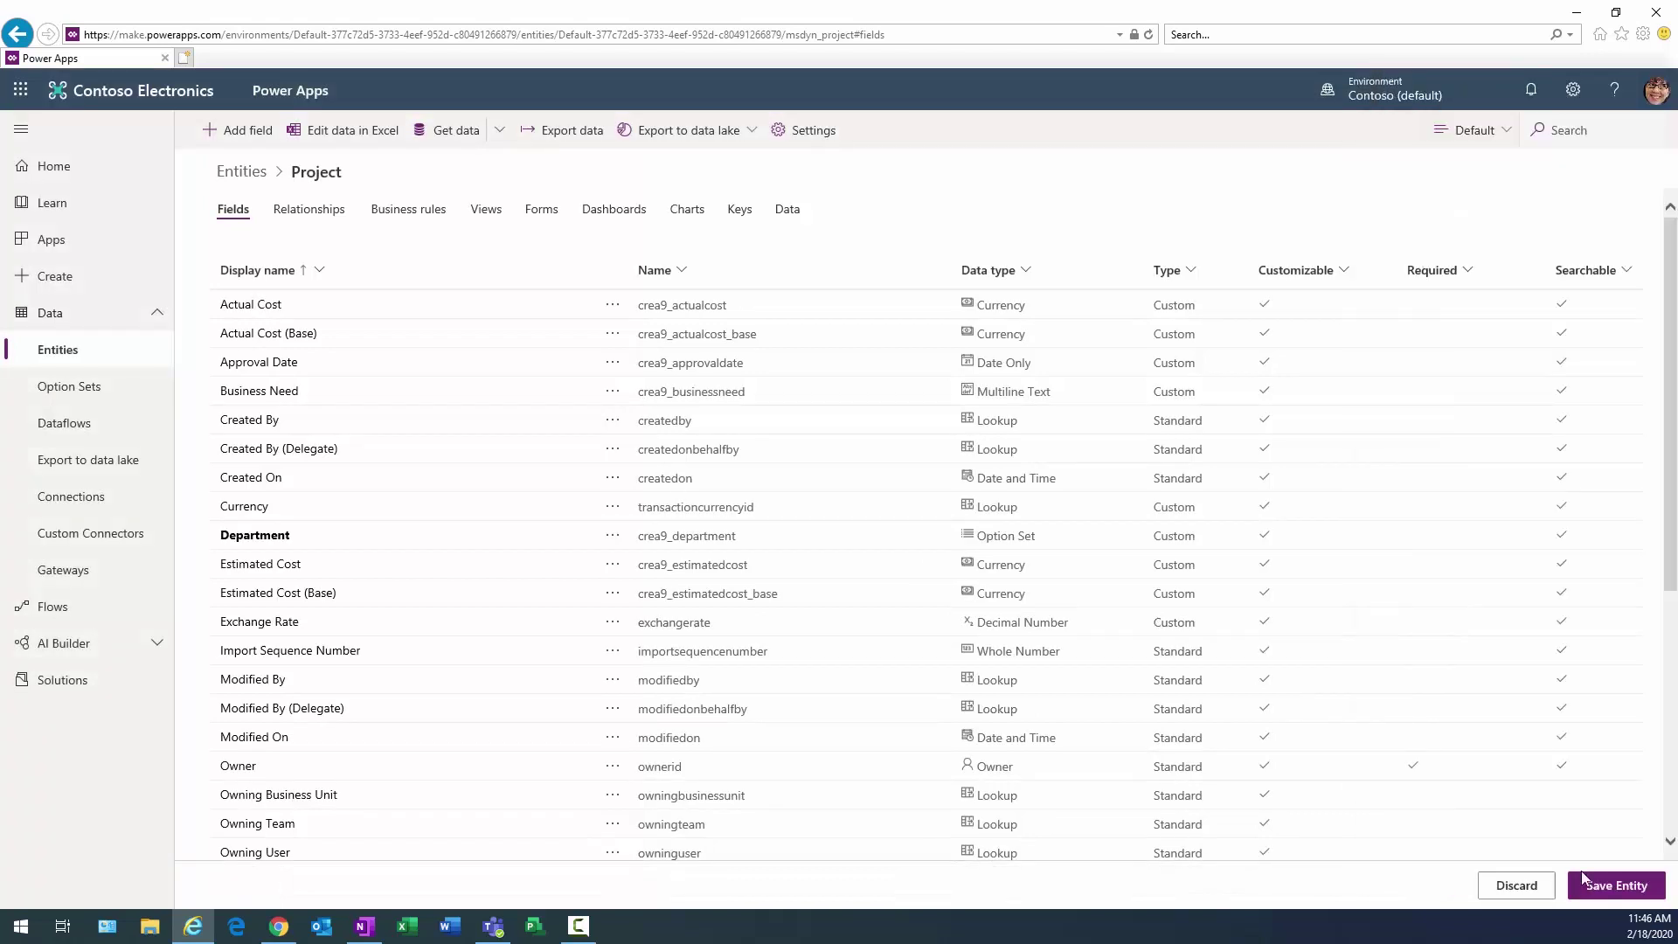
{"action": "left_click", "coordinate": [1611, 884]}
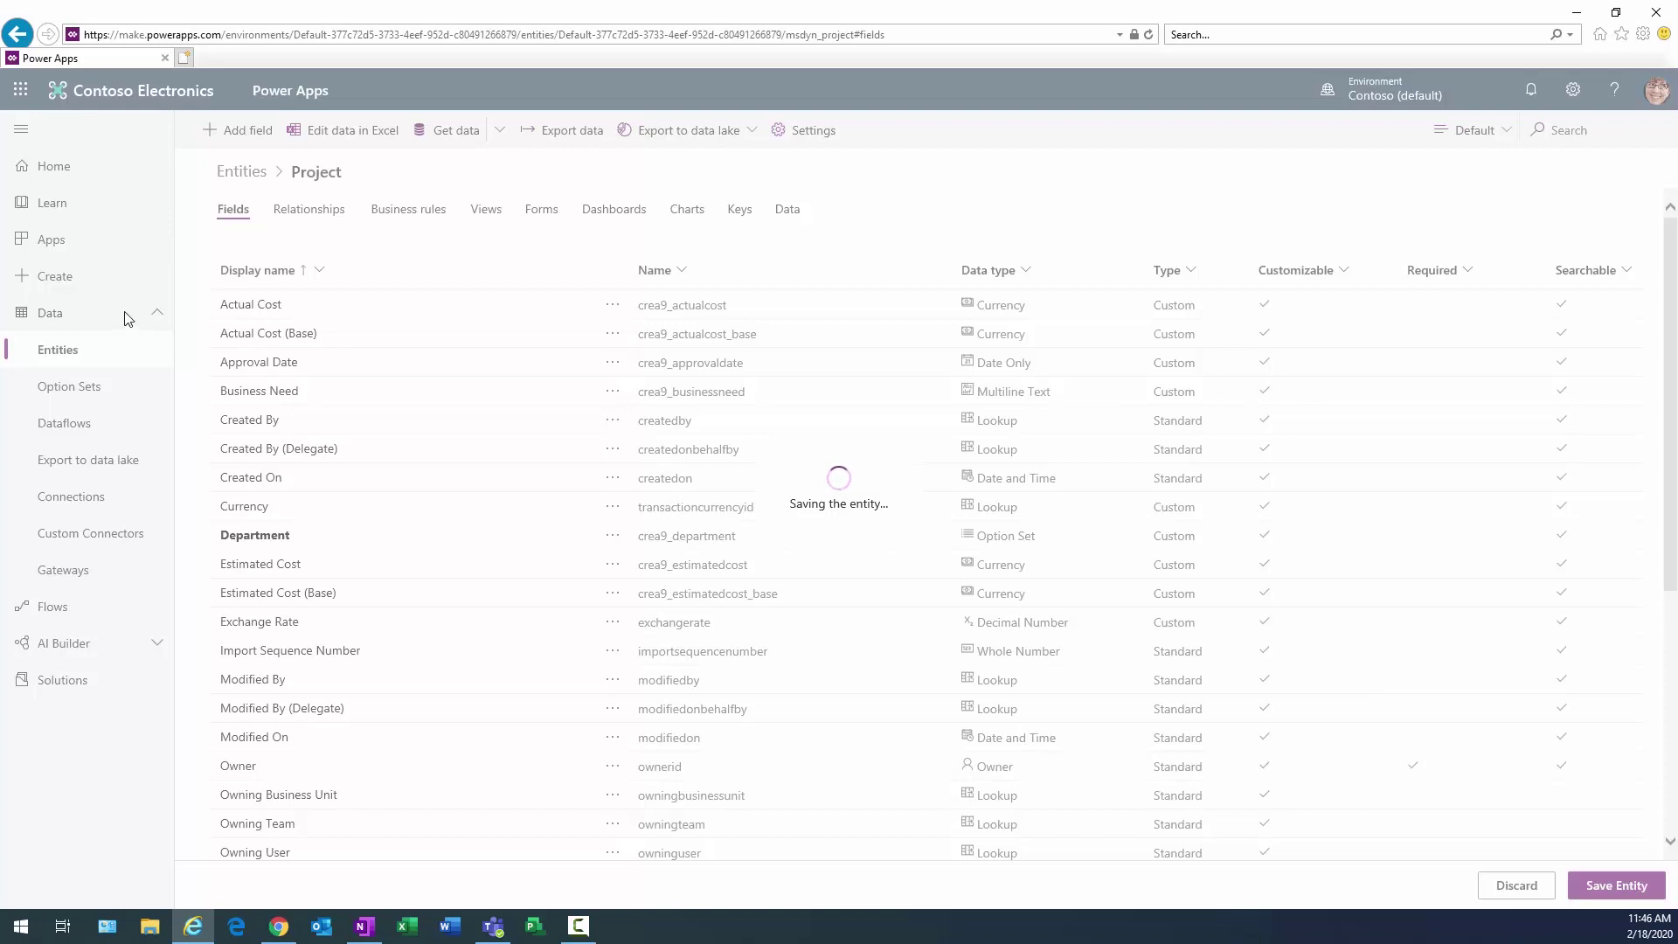
Add a Multiline Text field named Project Closeout to the Project entity.
{"action": "left_click", "coordinate": [246, 133]}
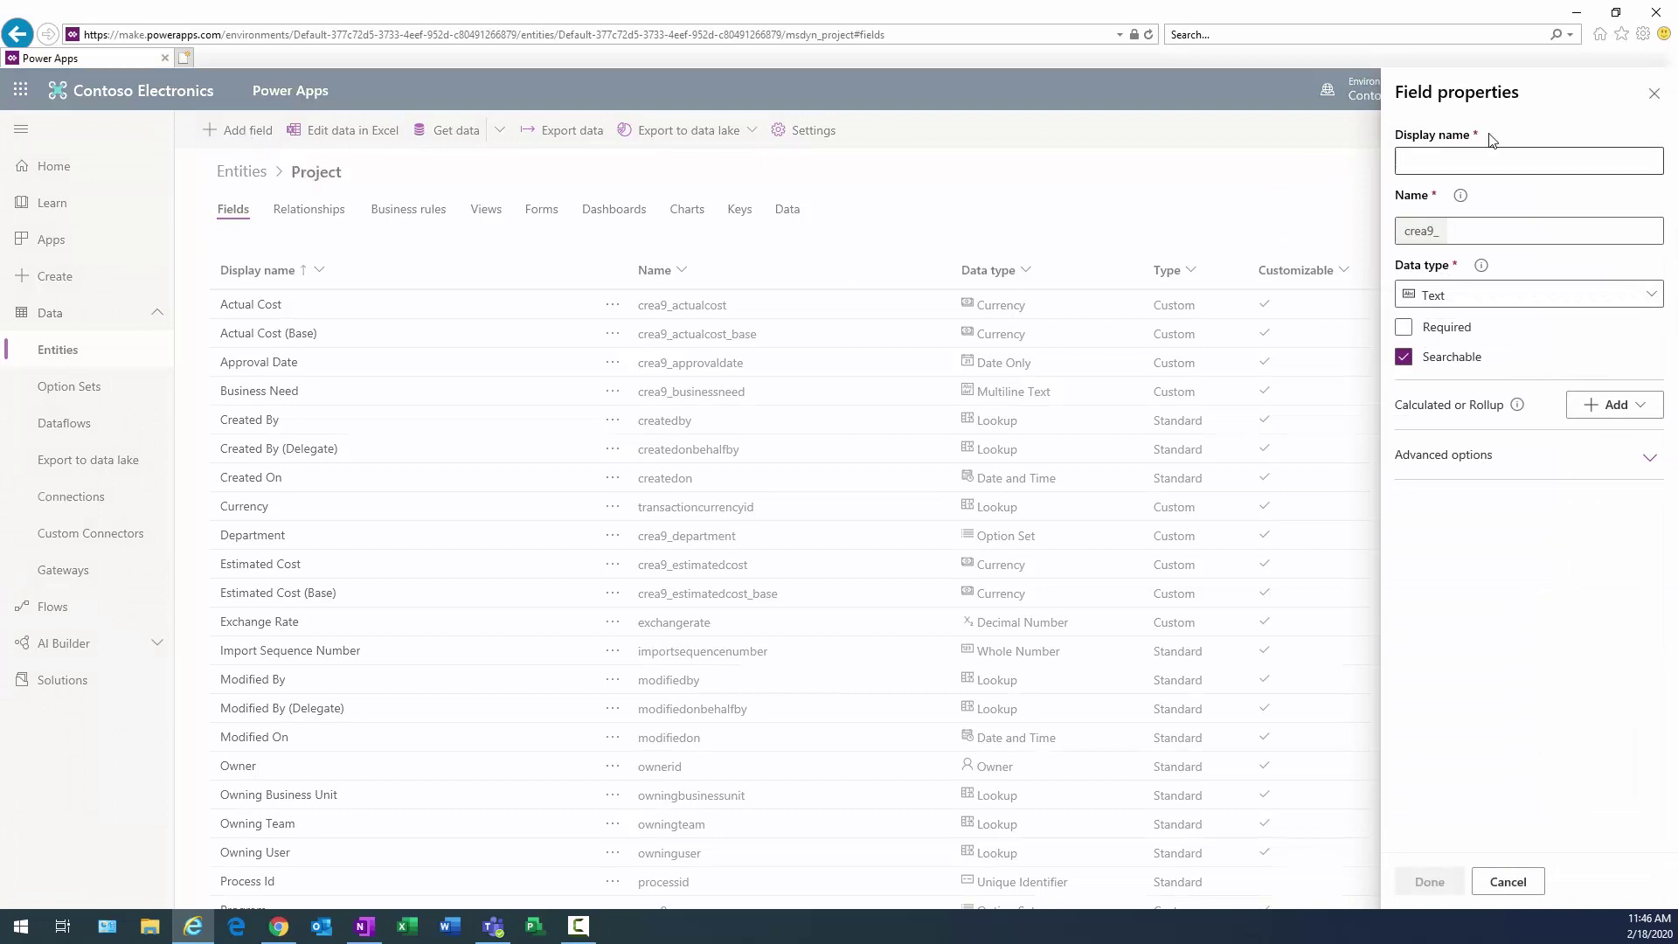
{"action": "left_click", "coordinate": [1485, 162]}
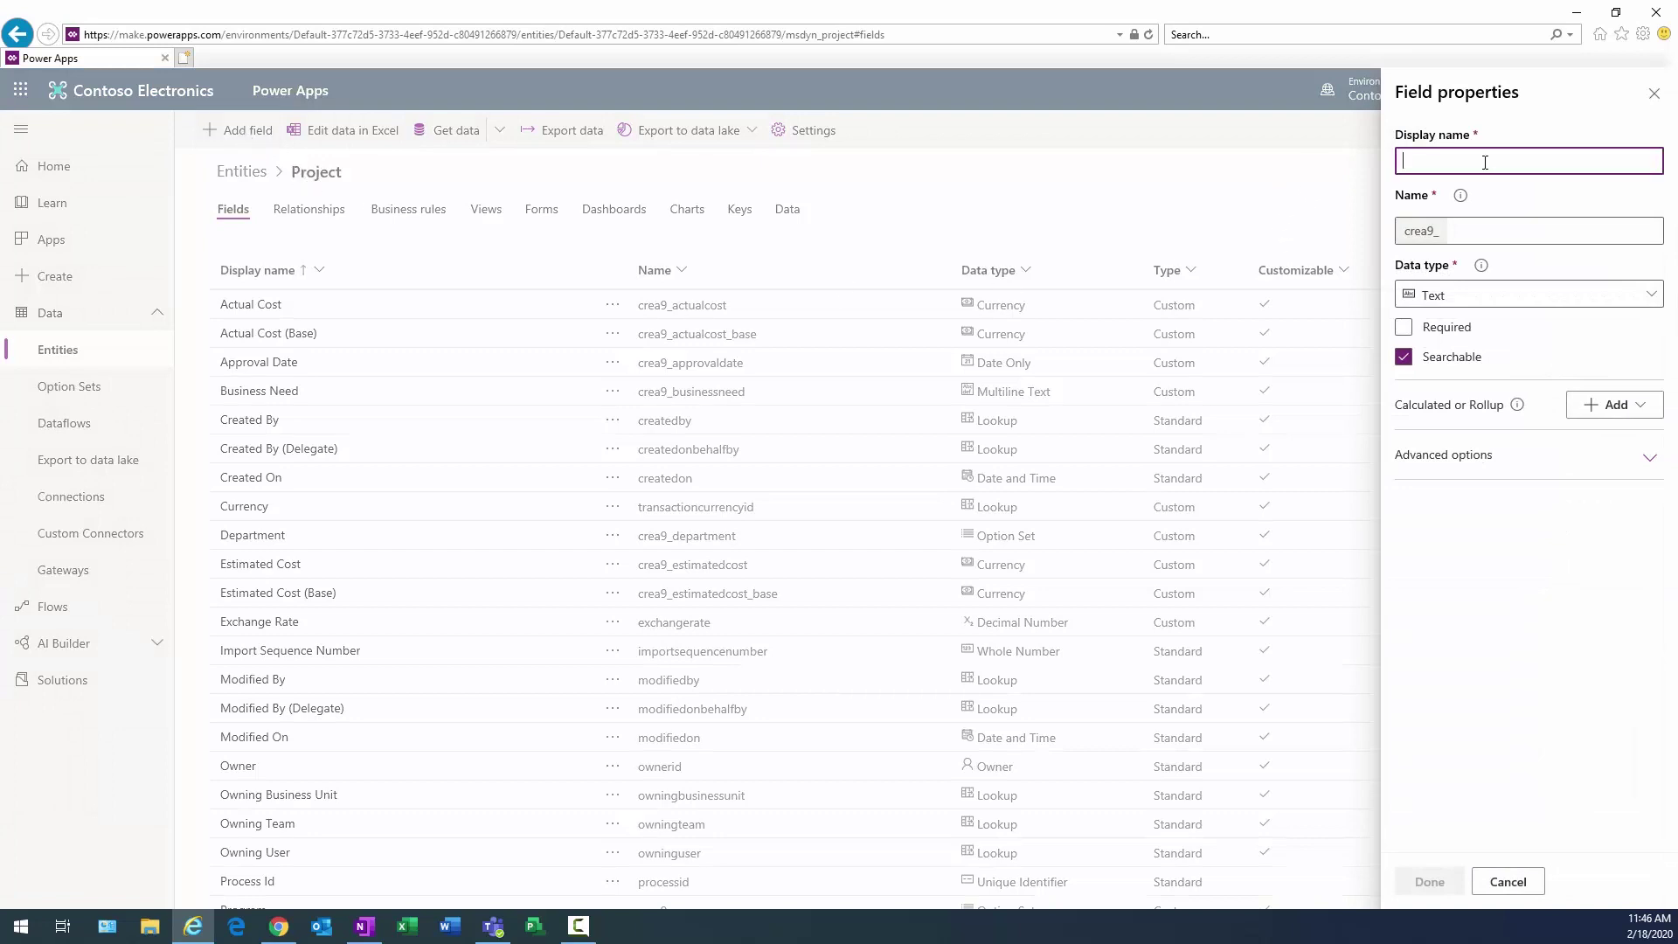
{"action": "type", "text": "Project C"}
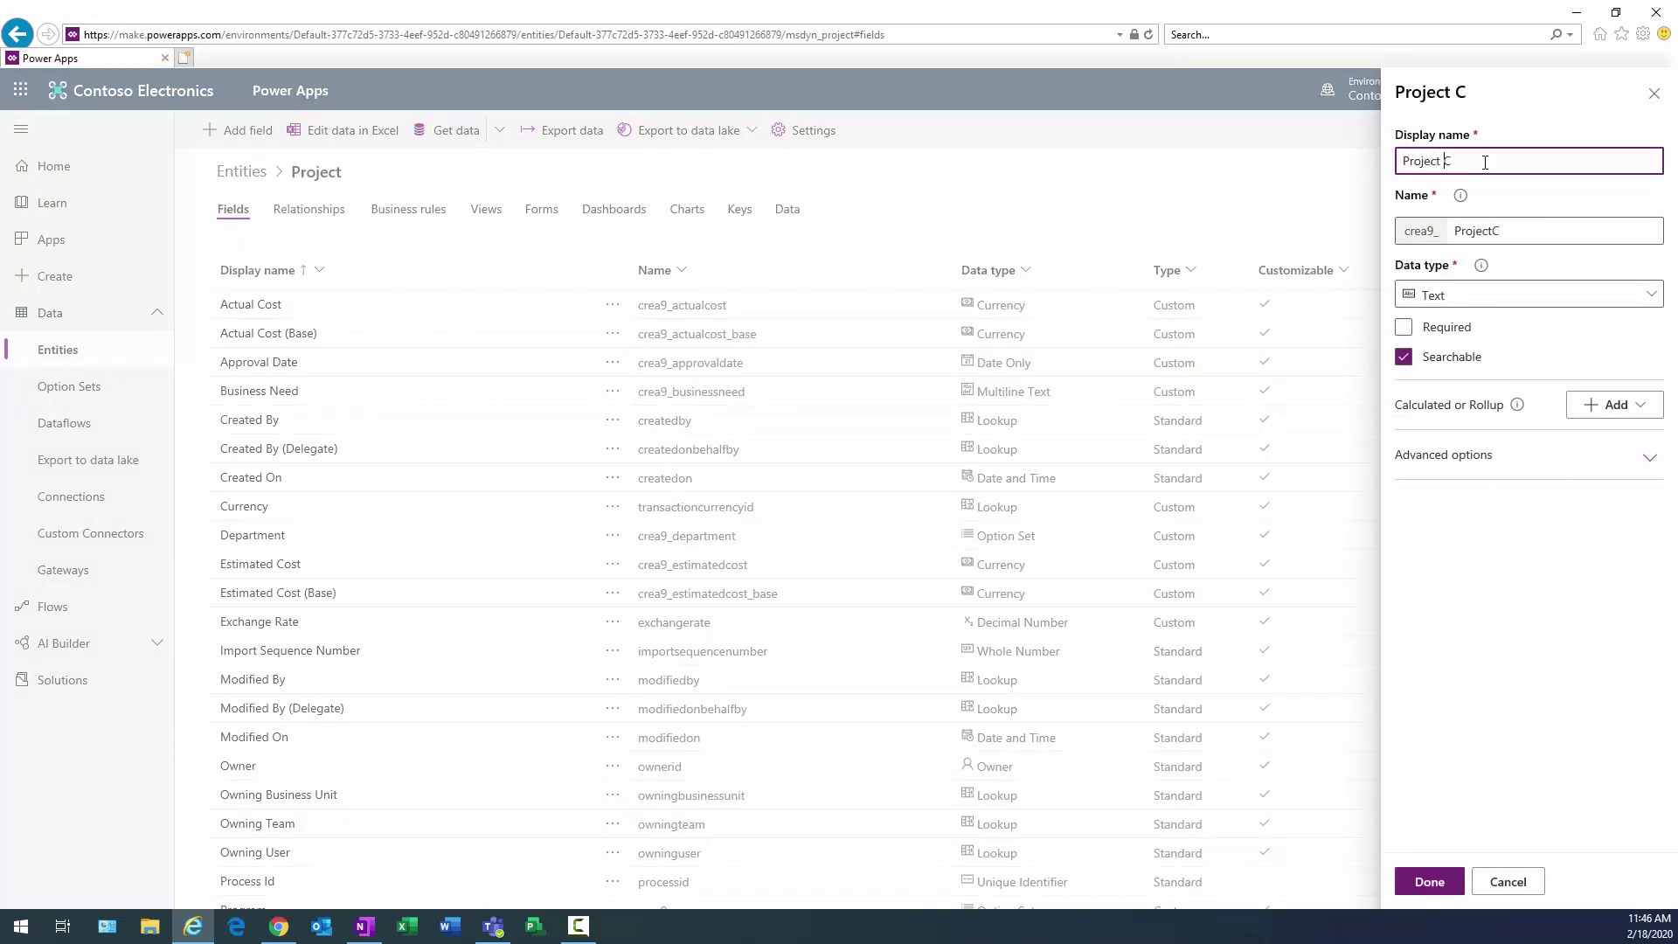
{"action": "type", "text": "loseout"}
{"action": "left_click", "coordinate": [1475, 307]}
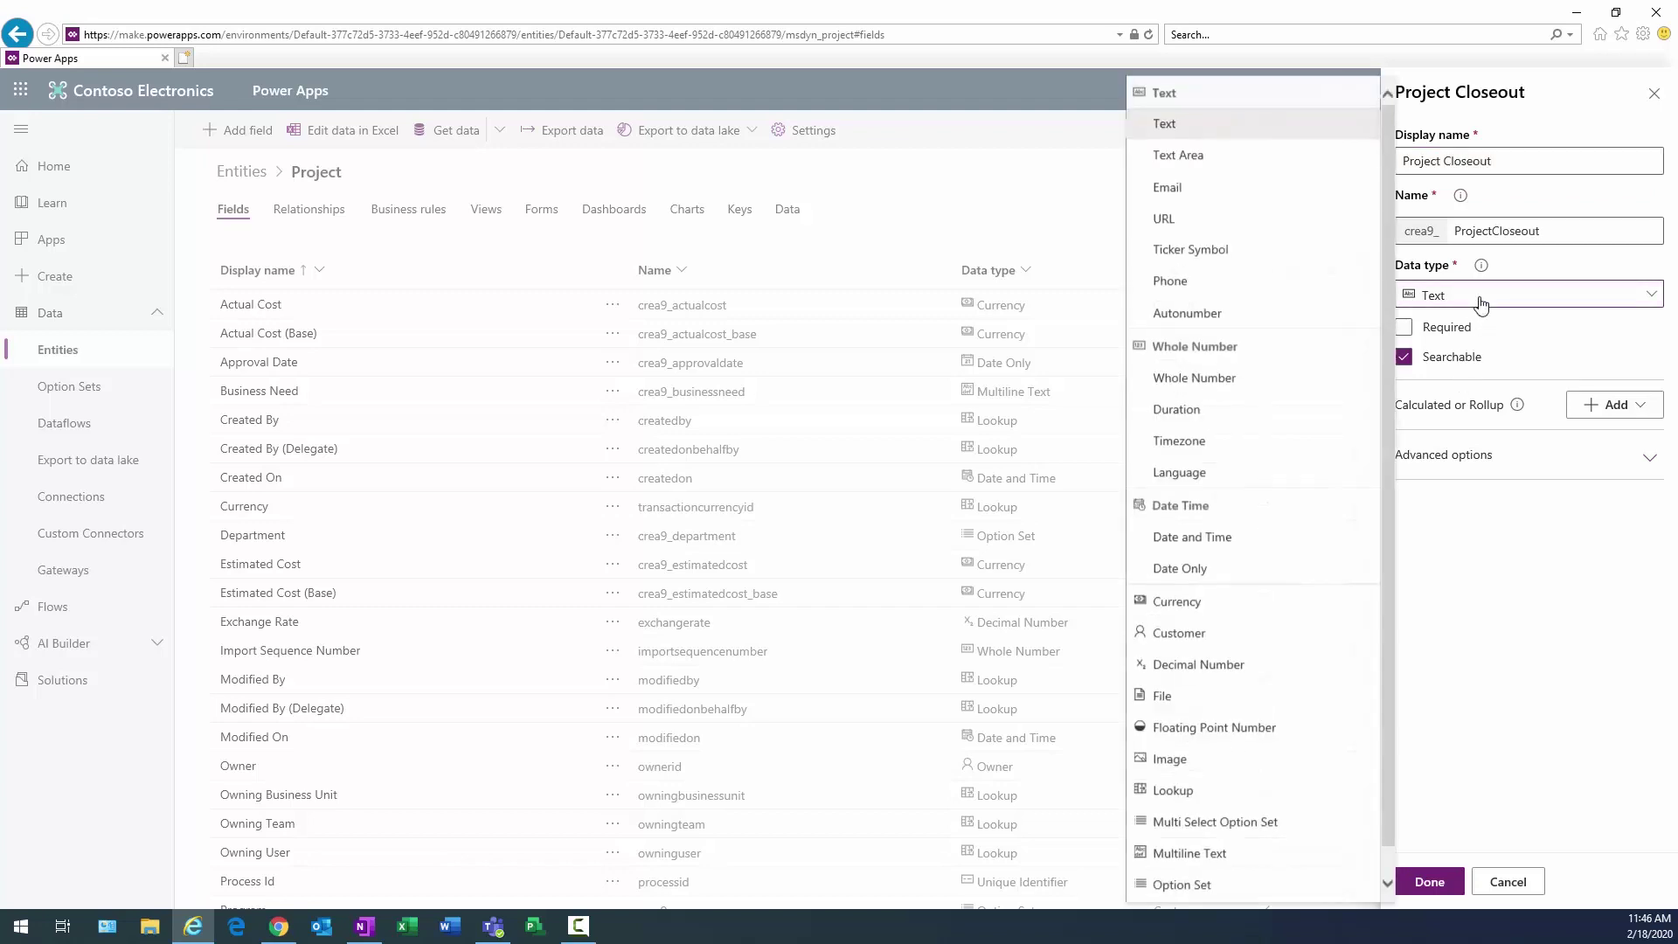
{"action": "left_click", "coordinate": [1189, 861]}
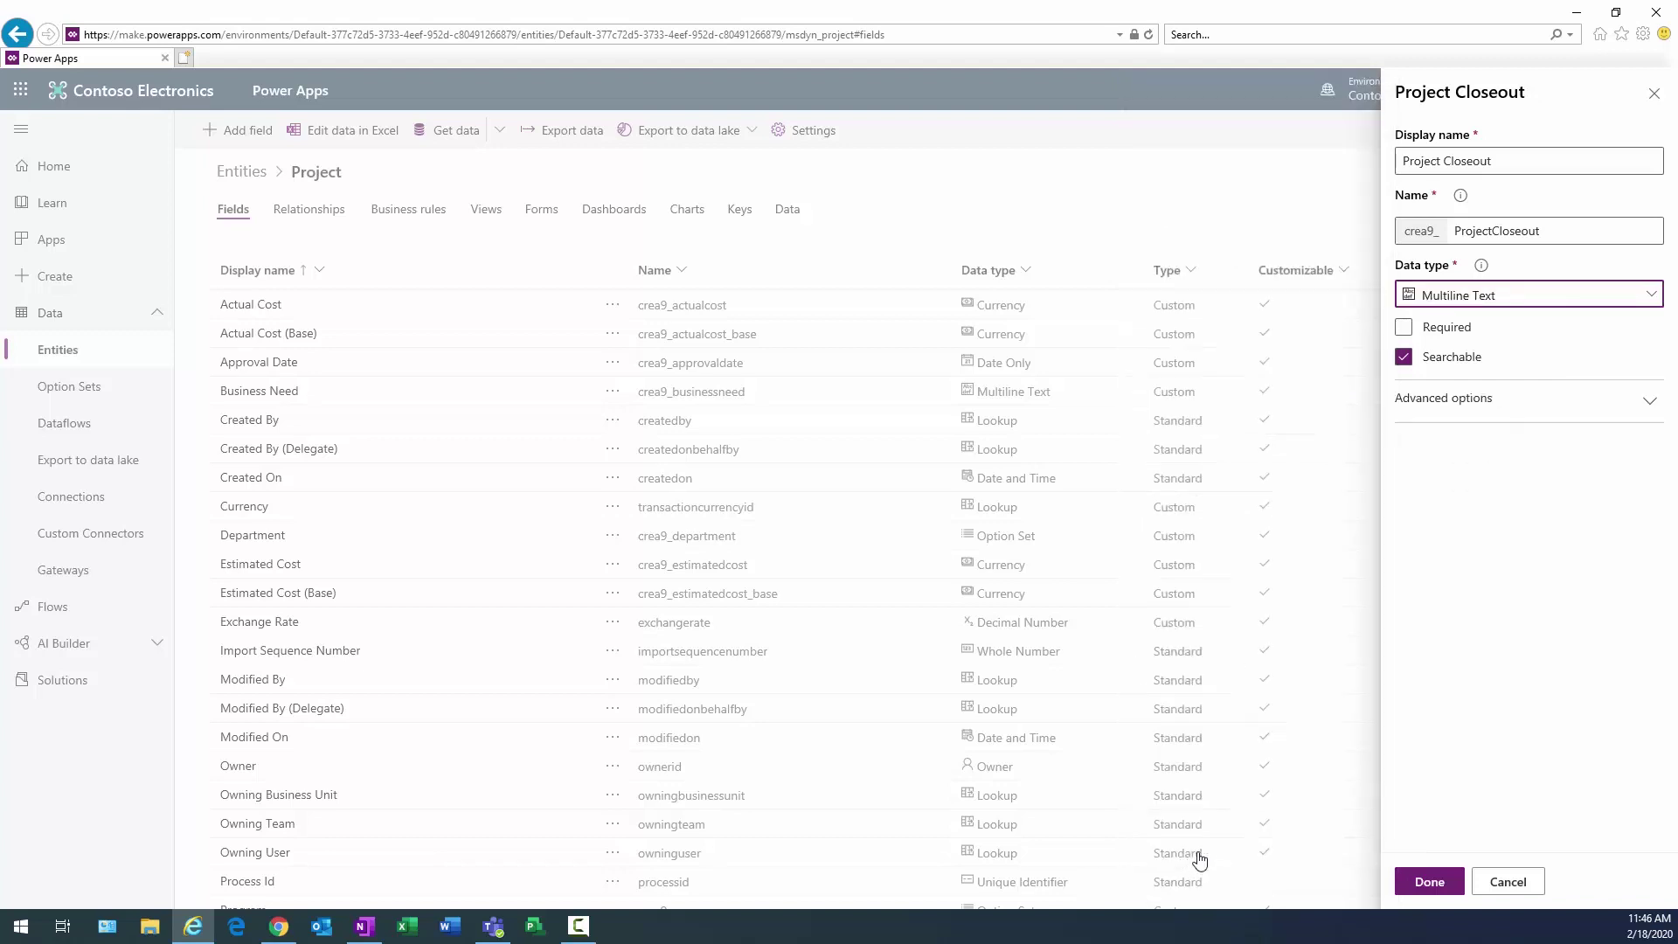
{"action": "left_click", "coordinate": [1417, 886]}
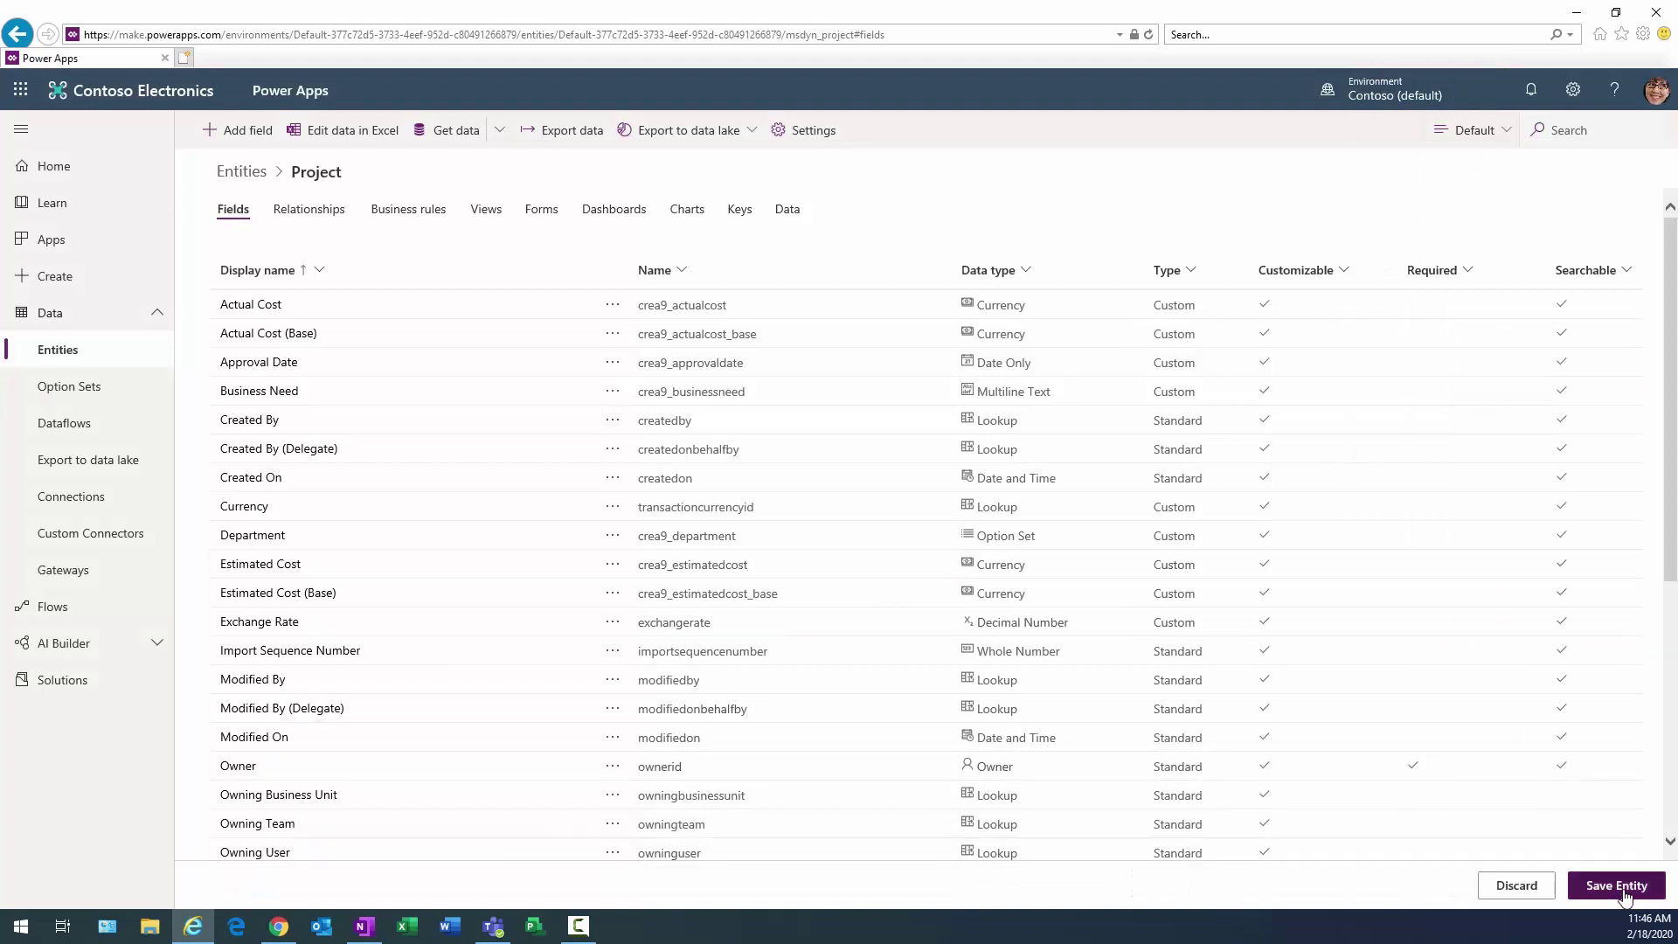
Save the Project entity, add a Multiline Text field named Write Final Report, and save the entity again.
{"action": "left_click", "coordinate": [1624, 892]}
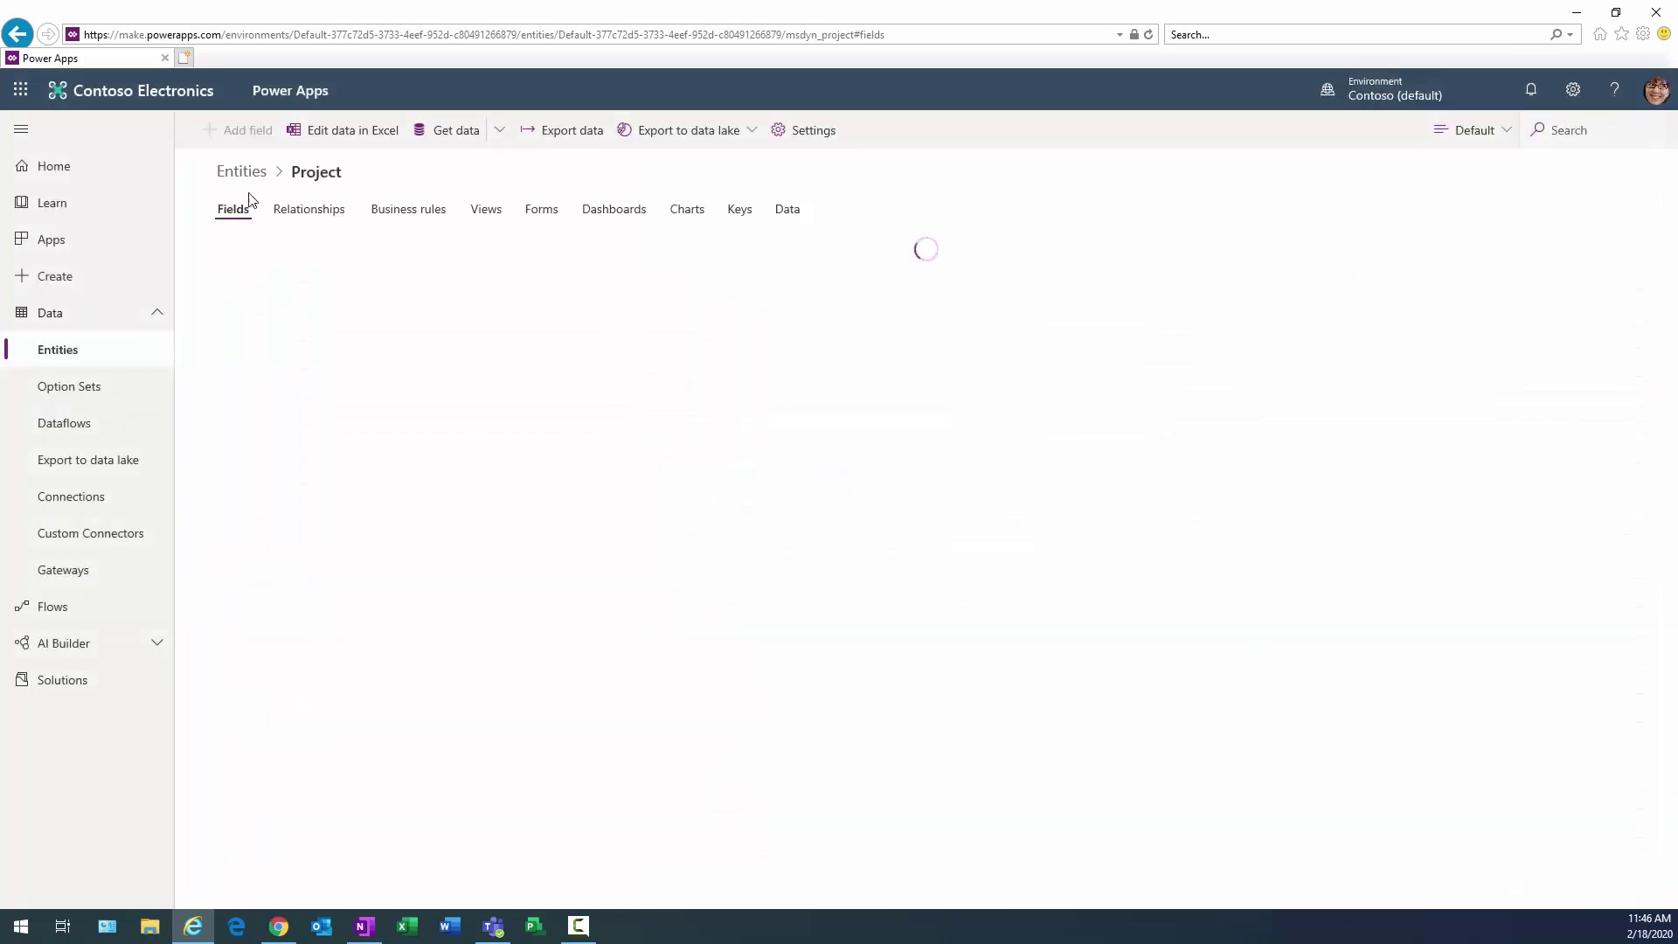
{"action": "left_click", "coordinate": [238, 133]}
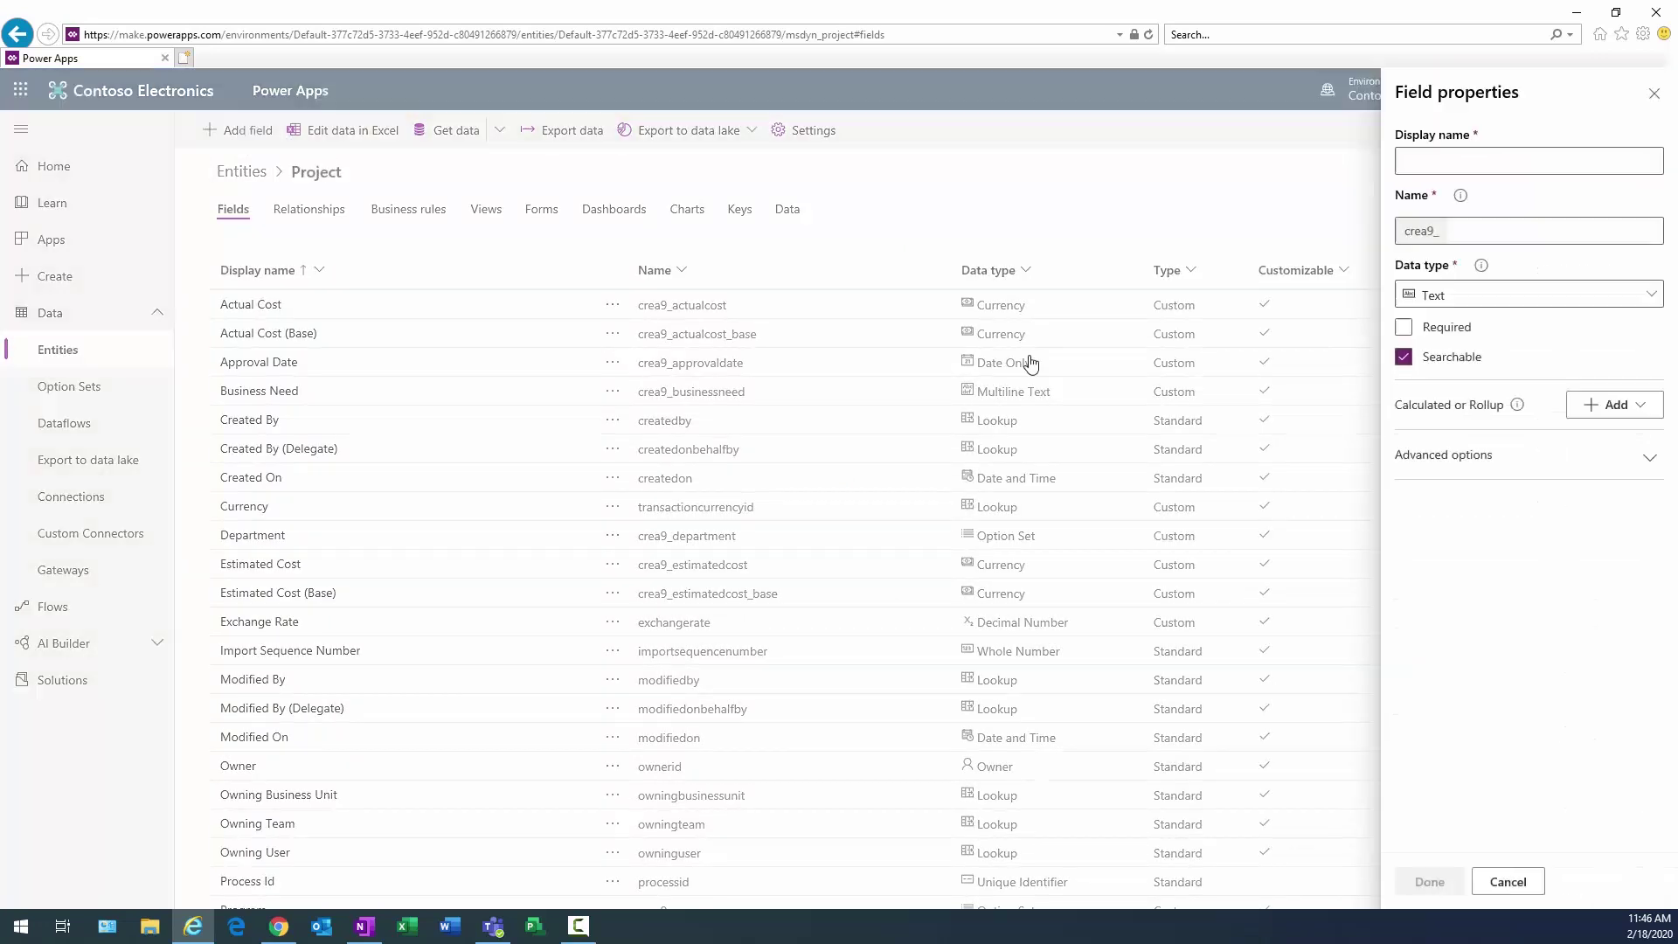
{"action": "left_click", "coordinate": [1439, 164]}
{"action": "type", "text": "Write"}
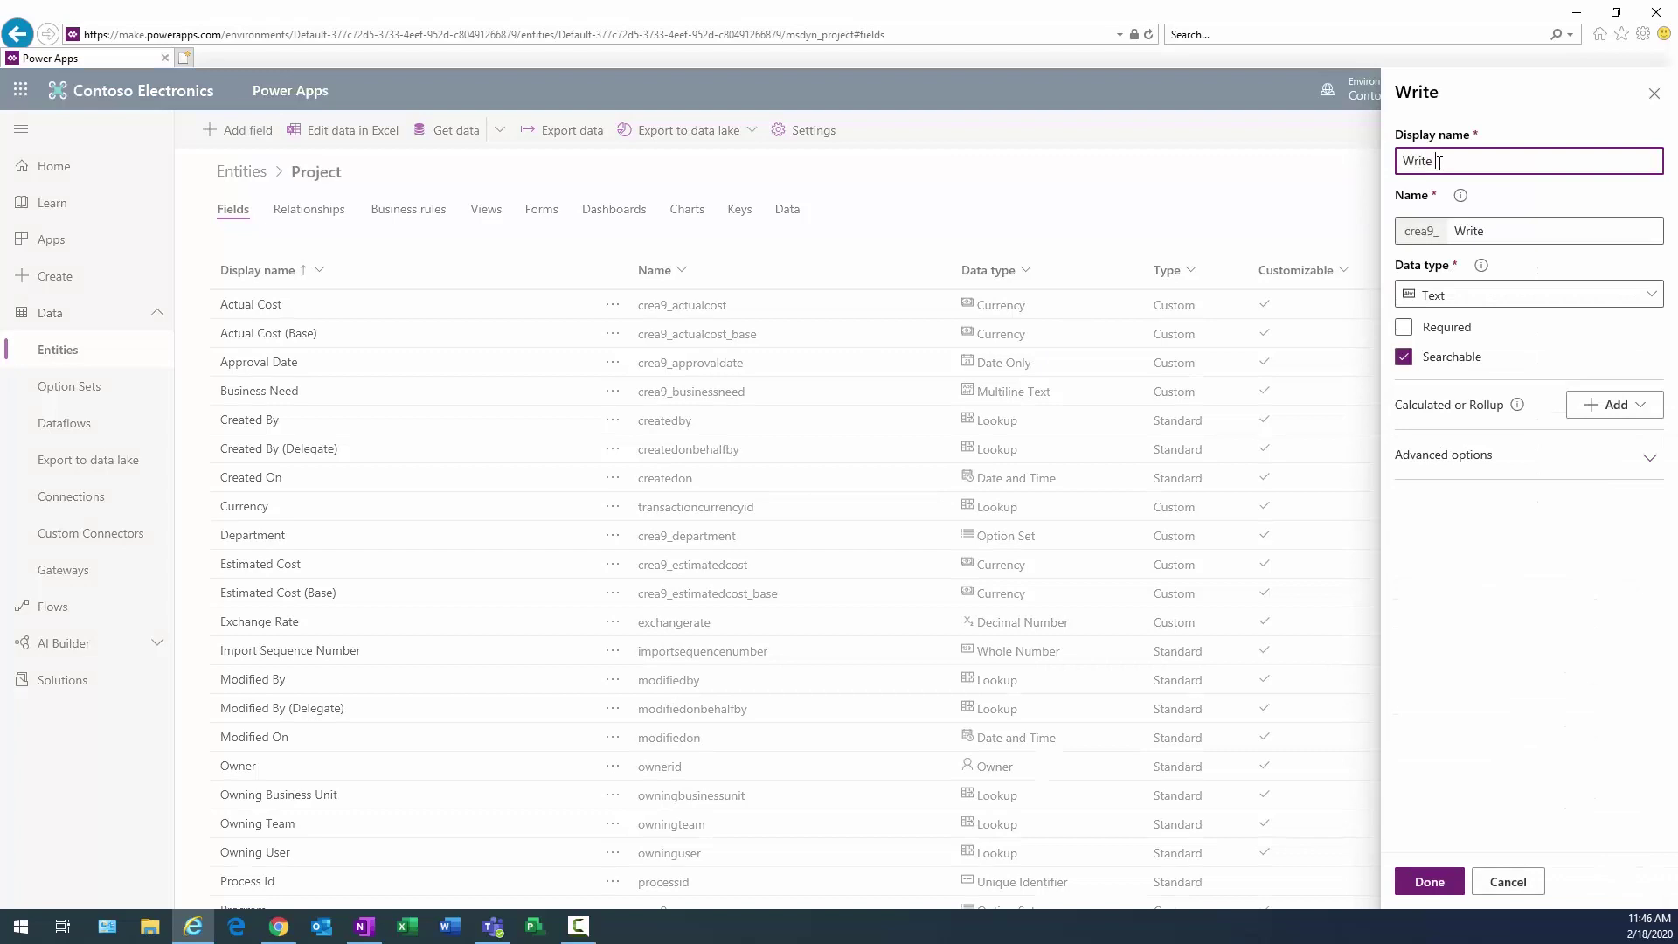
{"action": "type", "text": " Final Report"}
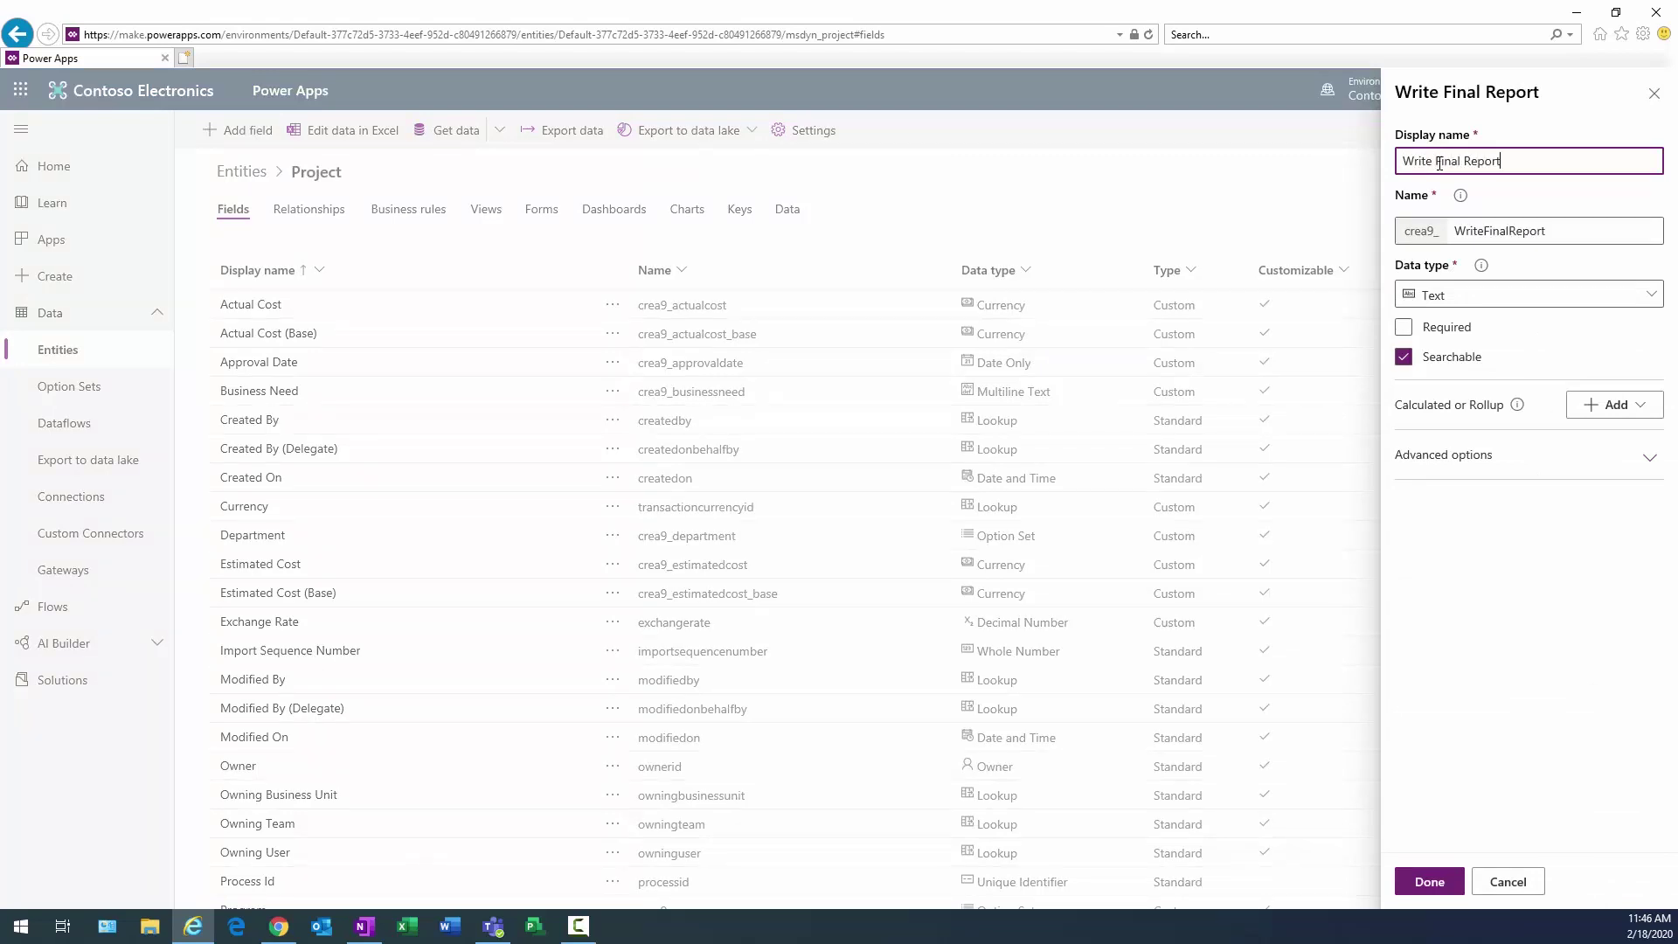
{"action": "left_click", "coordinate": [1547, 298]}
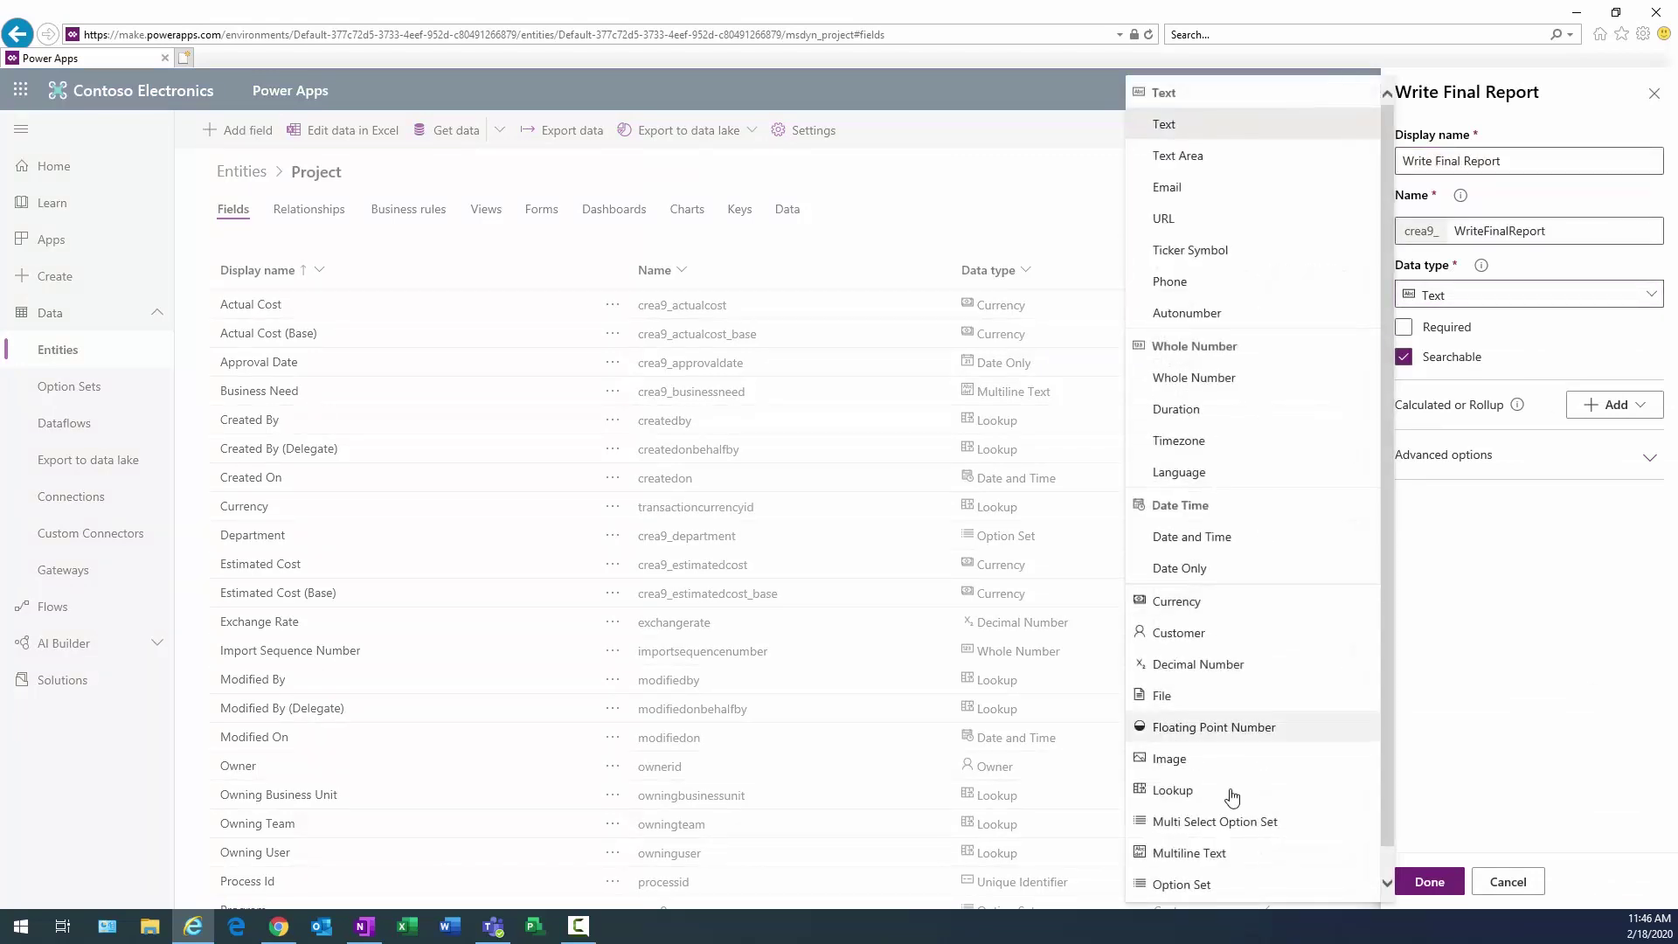
{"action": "left_click", "coordinate": [1215, 854]}
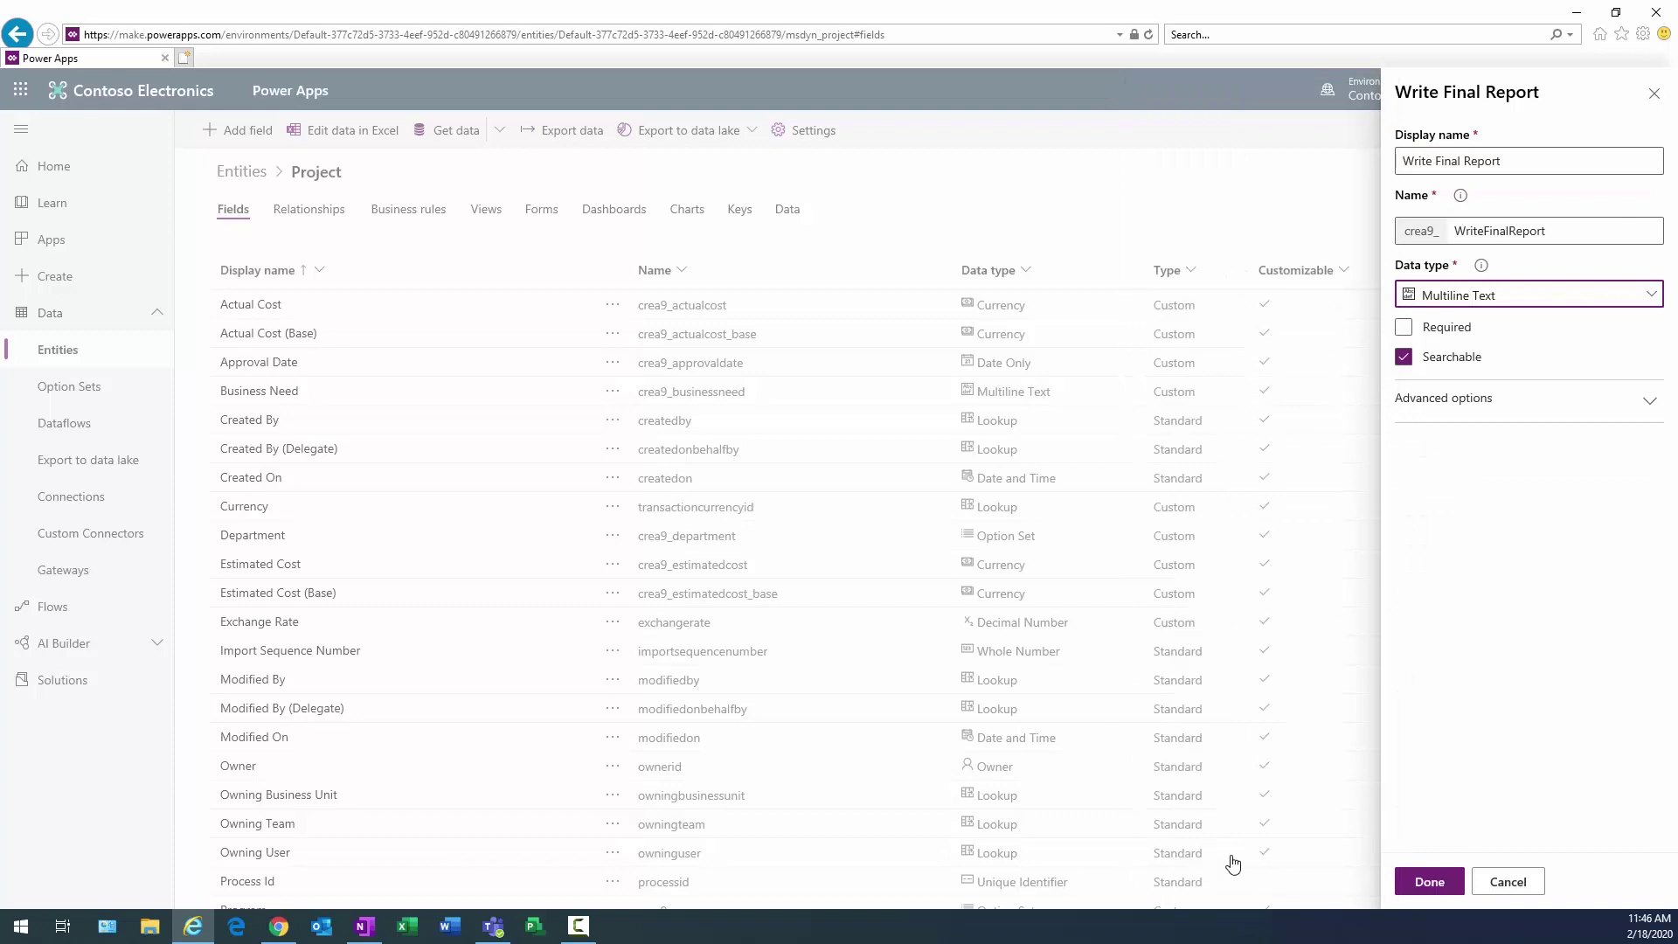
{"action": "left_click", "coordinate": [1429, 881]}
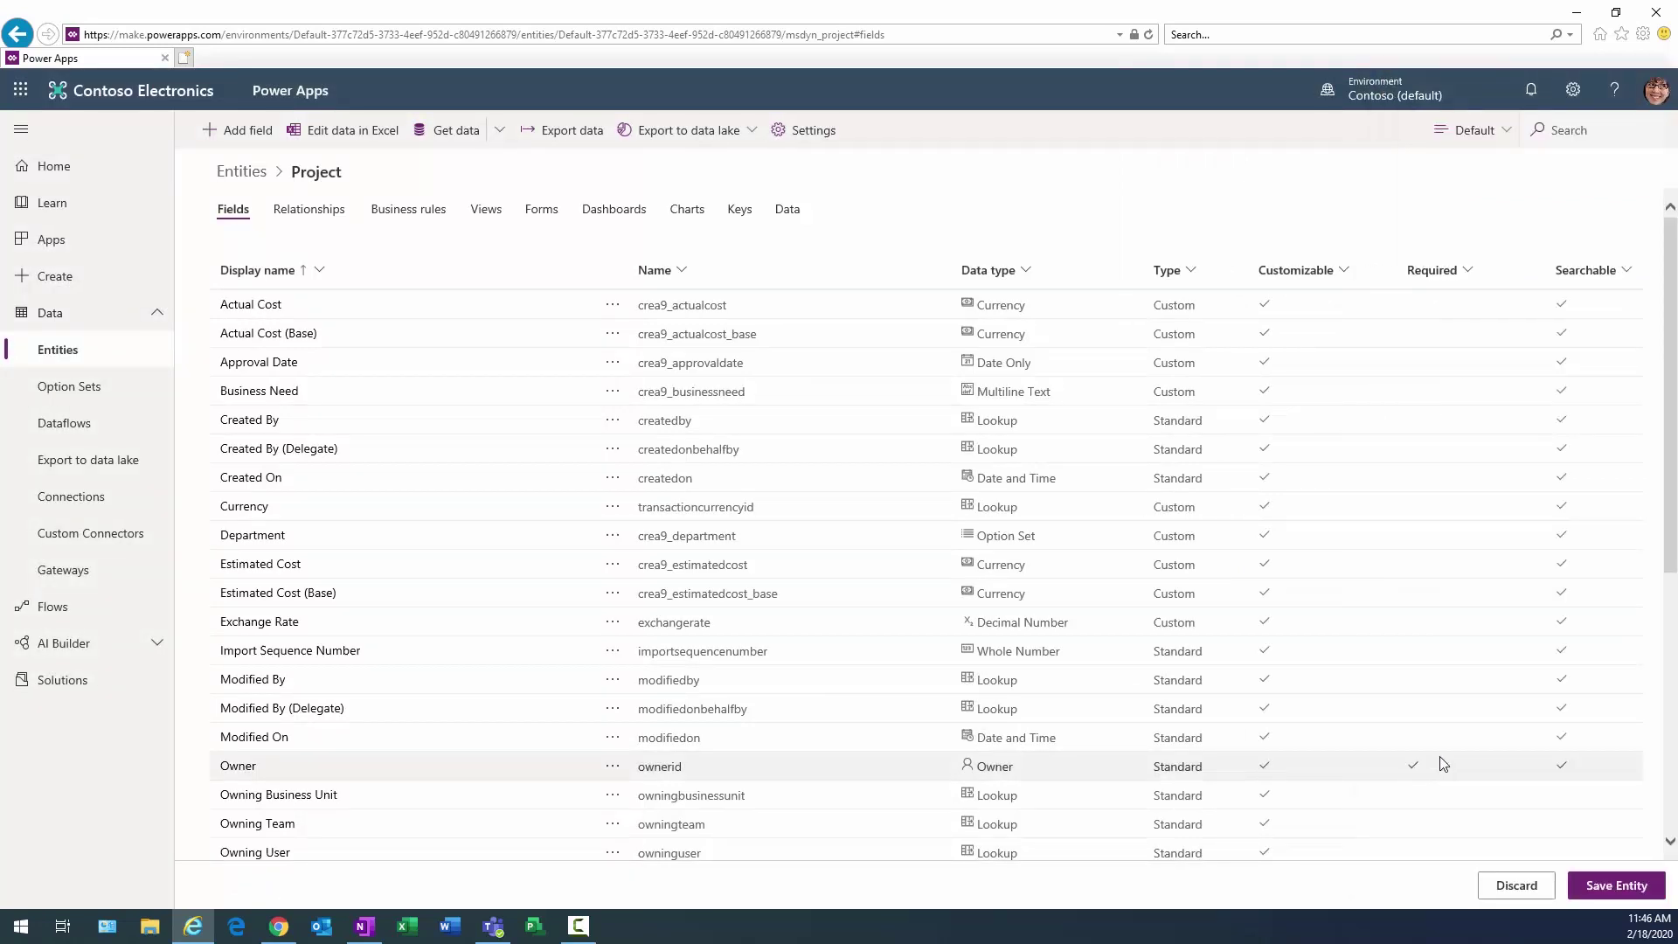
{"action": "left_click", "coordinate": [1611, 887]}
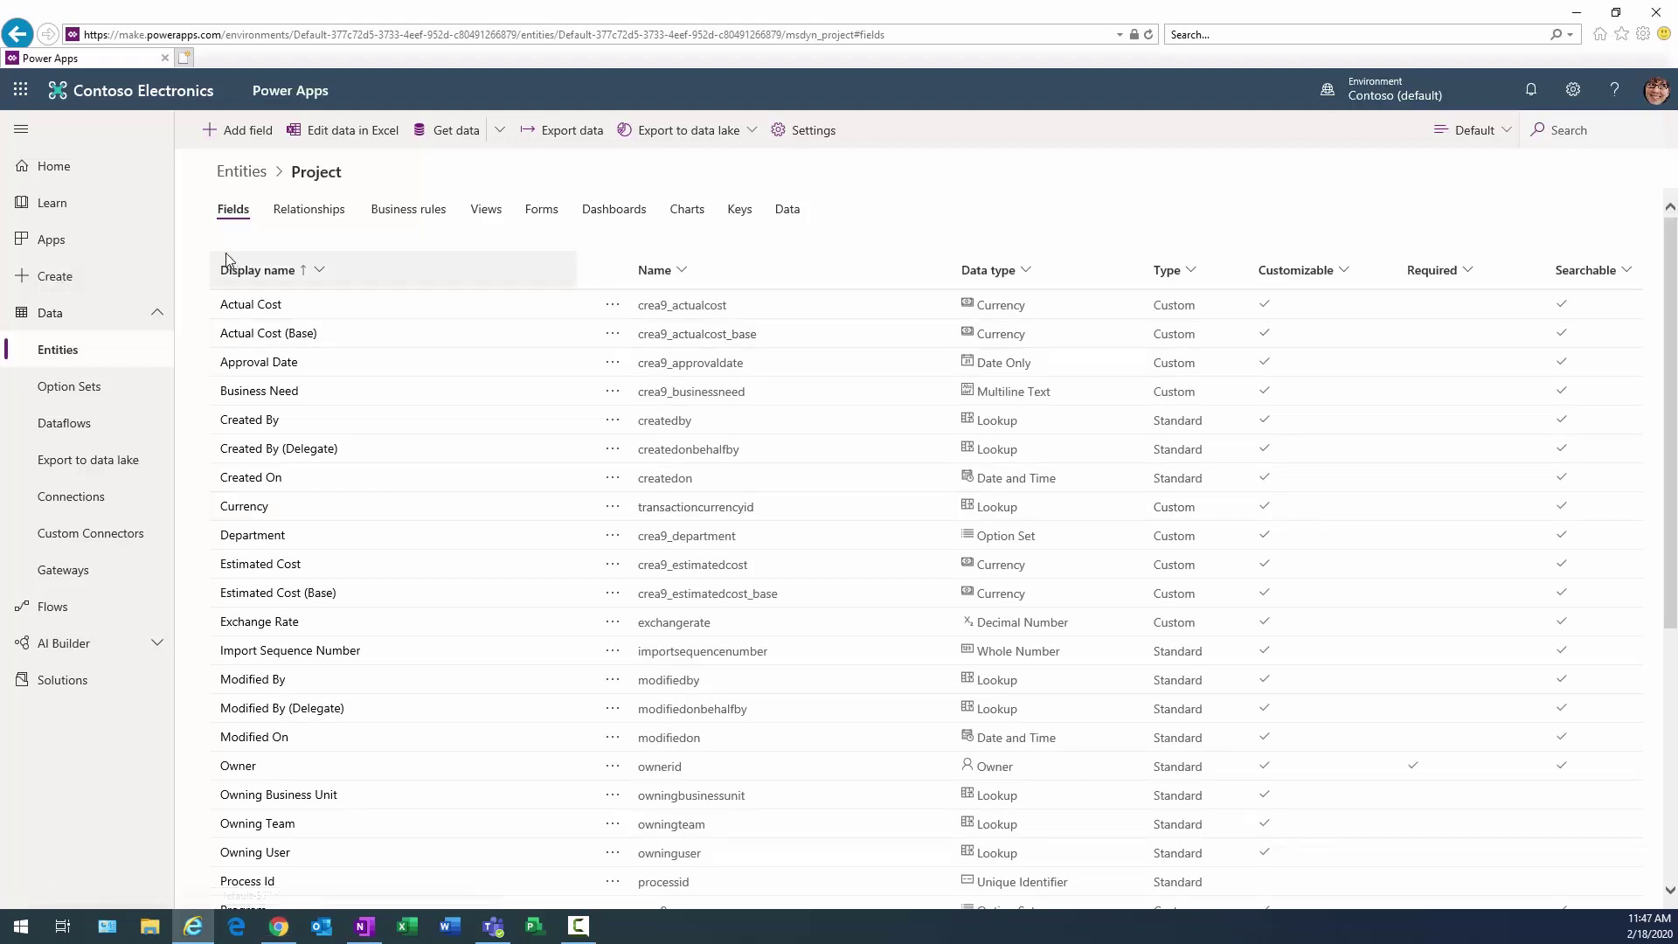
Open the Project entity's Information form for editing and place the Business Need field below Contracting Unit in the General section.
{"action": "left_click", "coordinate": [548, 212]}
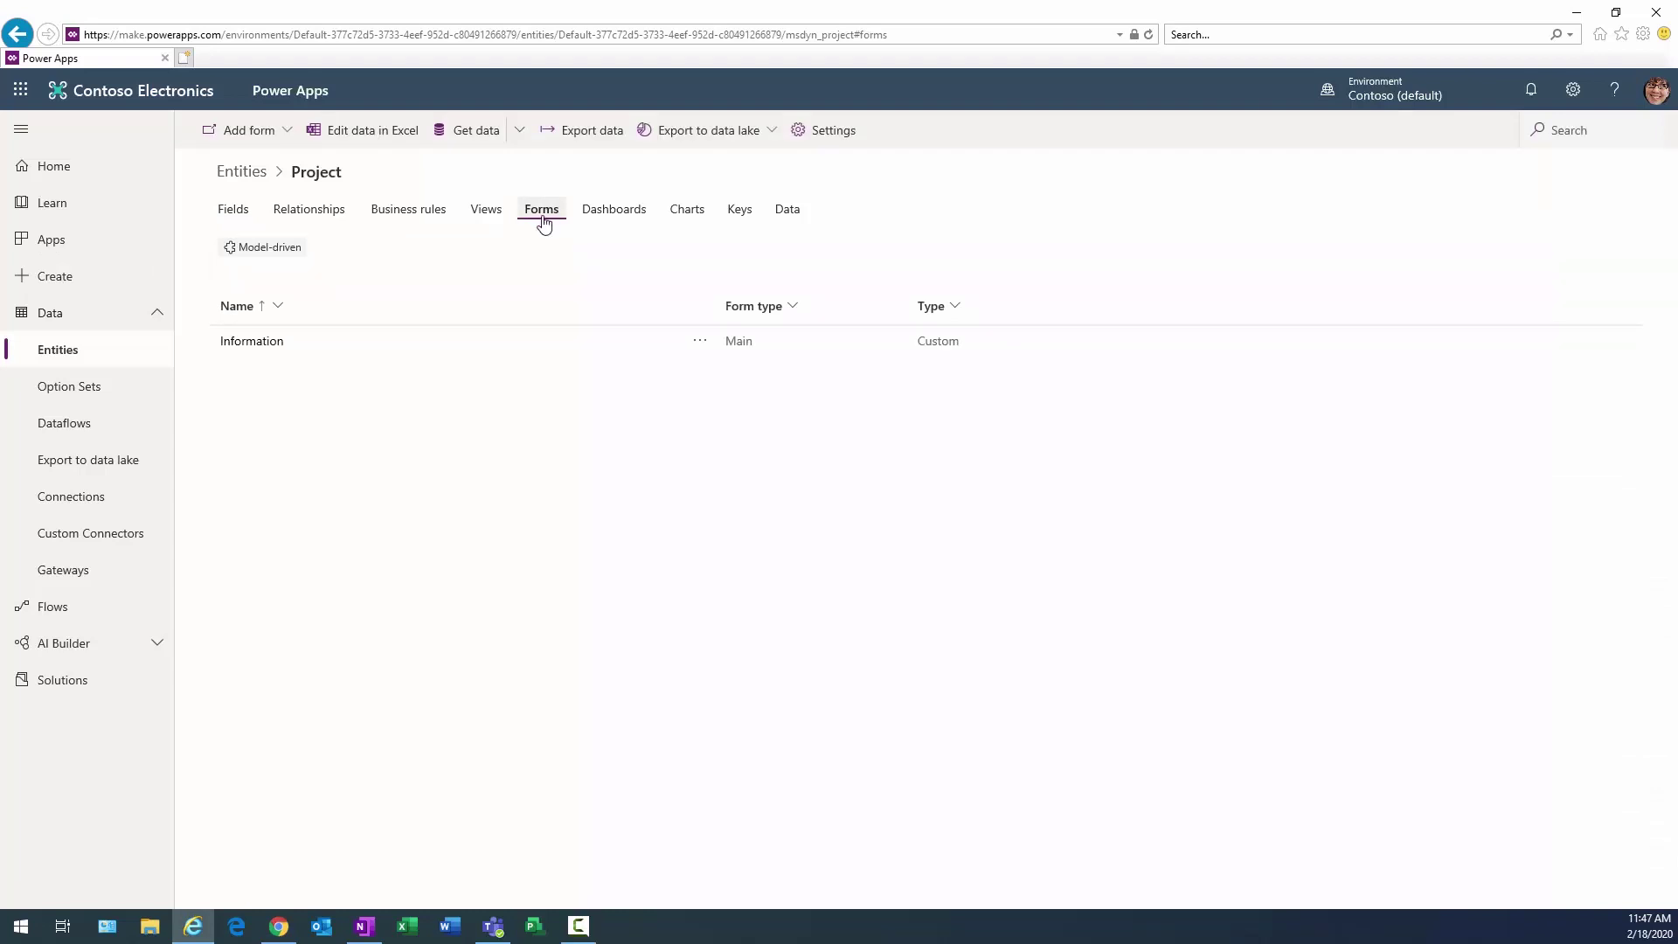
{"action": "left_click", "coordinate": [251, 349]}
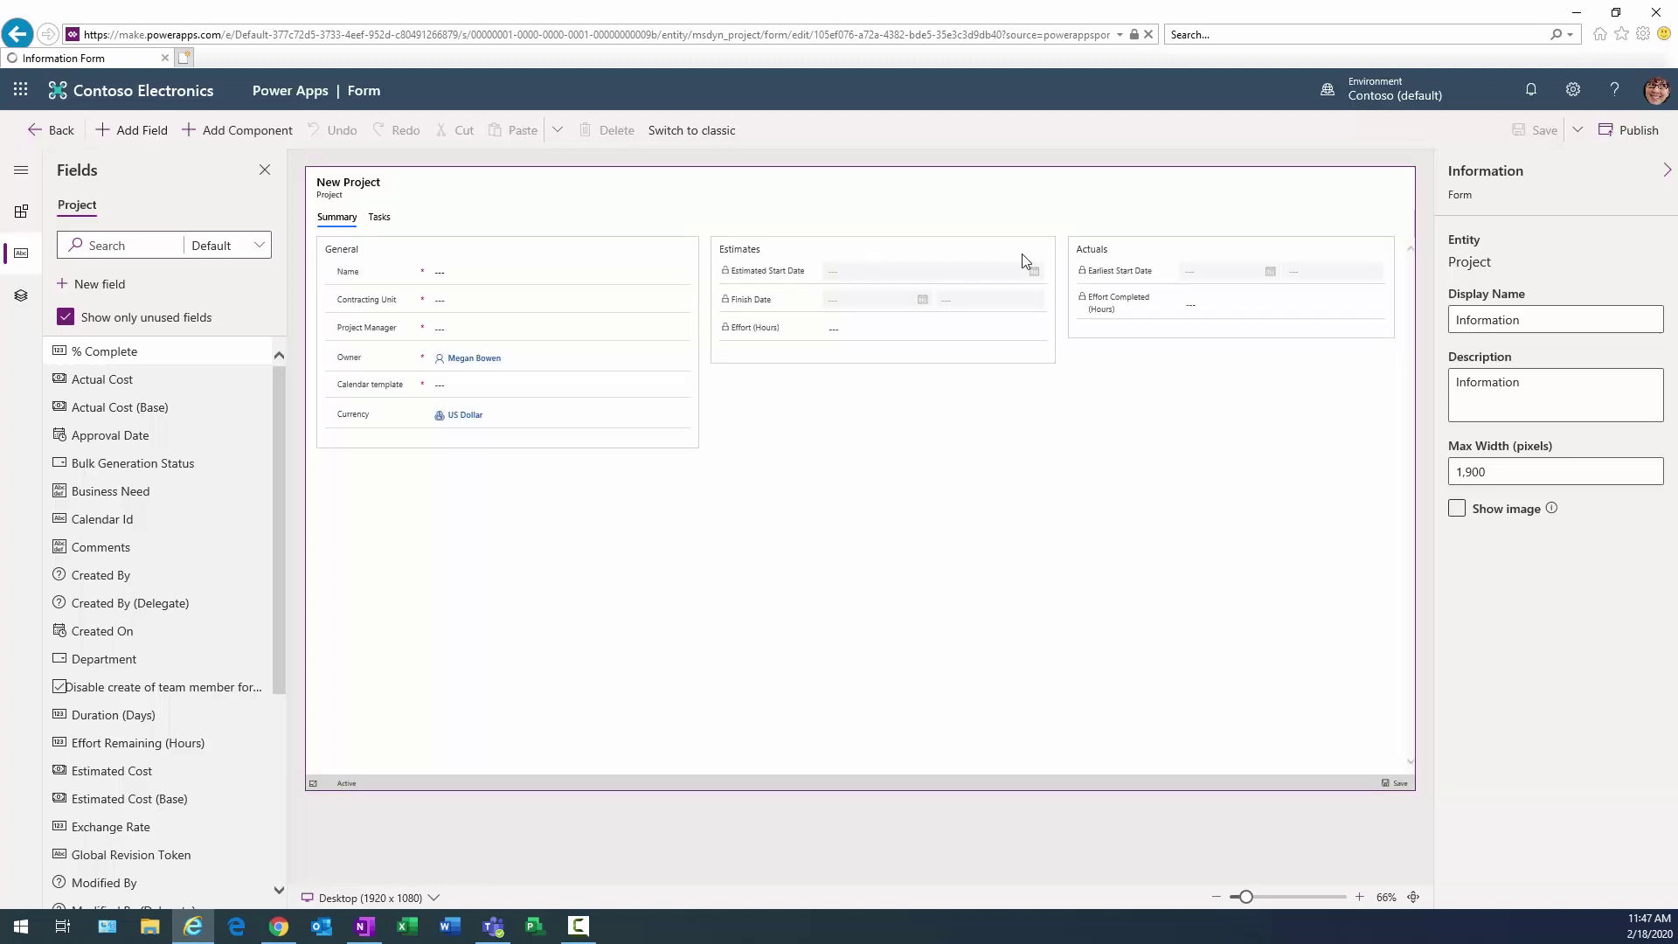
{"action": "left_click", "coordinate": [475, 338]}
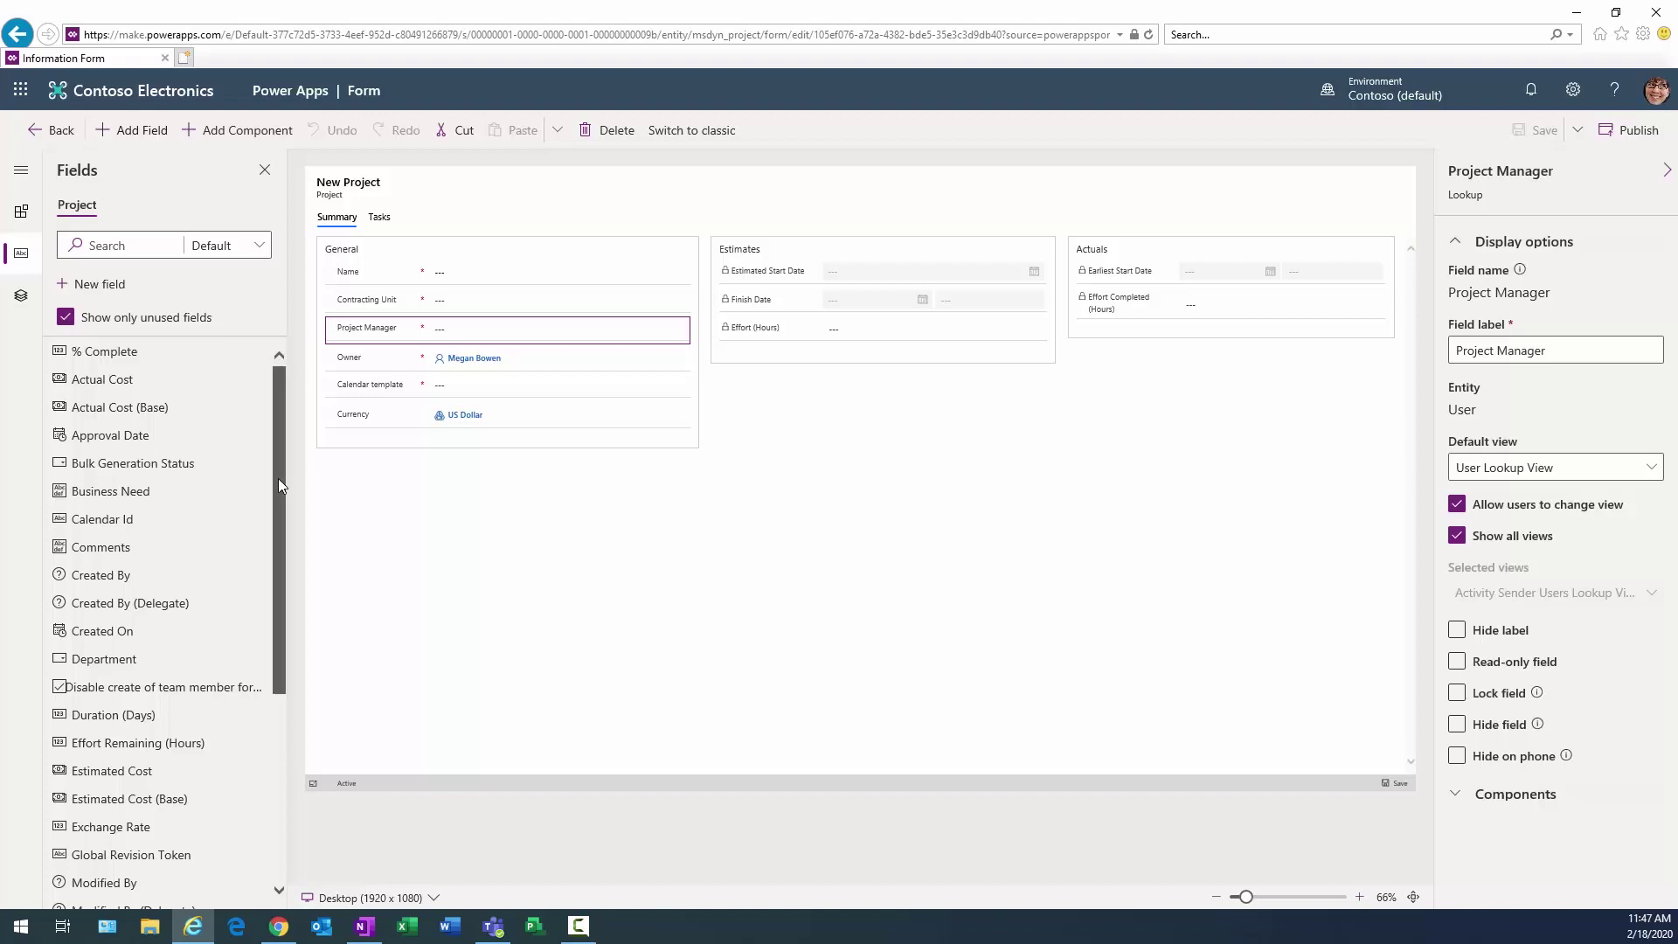
{"action": "mouse_move", "coordinate": [278, 480]}
{"action": "left_mouse_down"}
{"action": "mouse_move", "coordinate": [281, 538]}
{"action": "mouse_move", "coordinate": [276, 464]}
{"action": "left_mouse_up"}
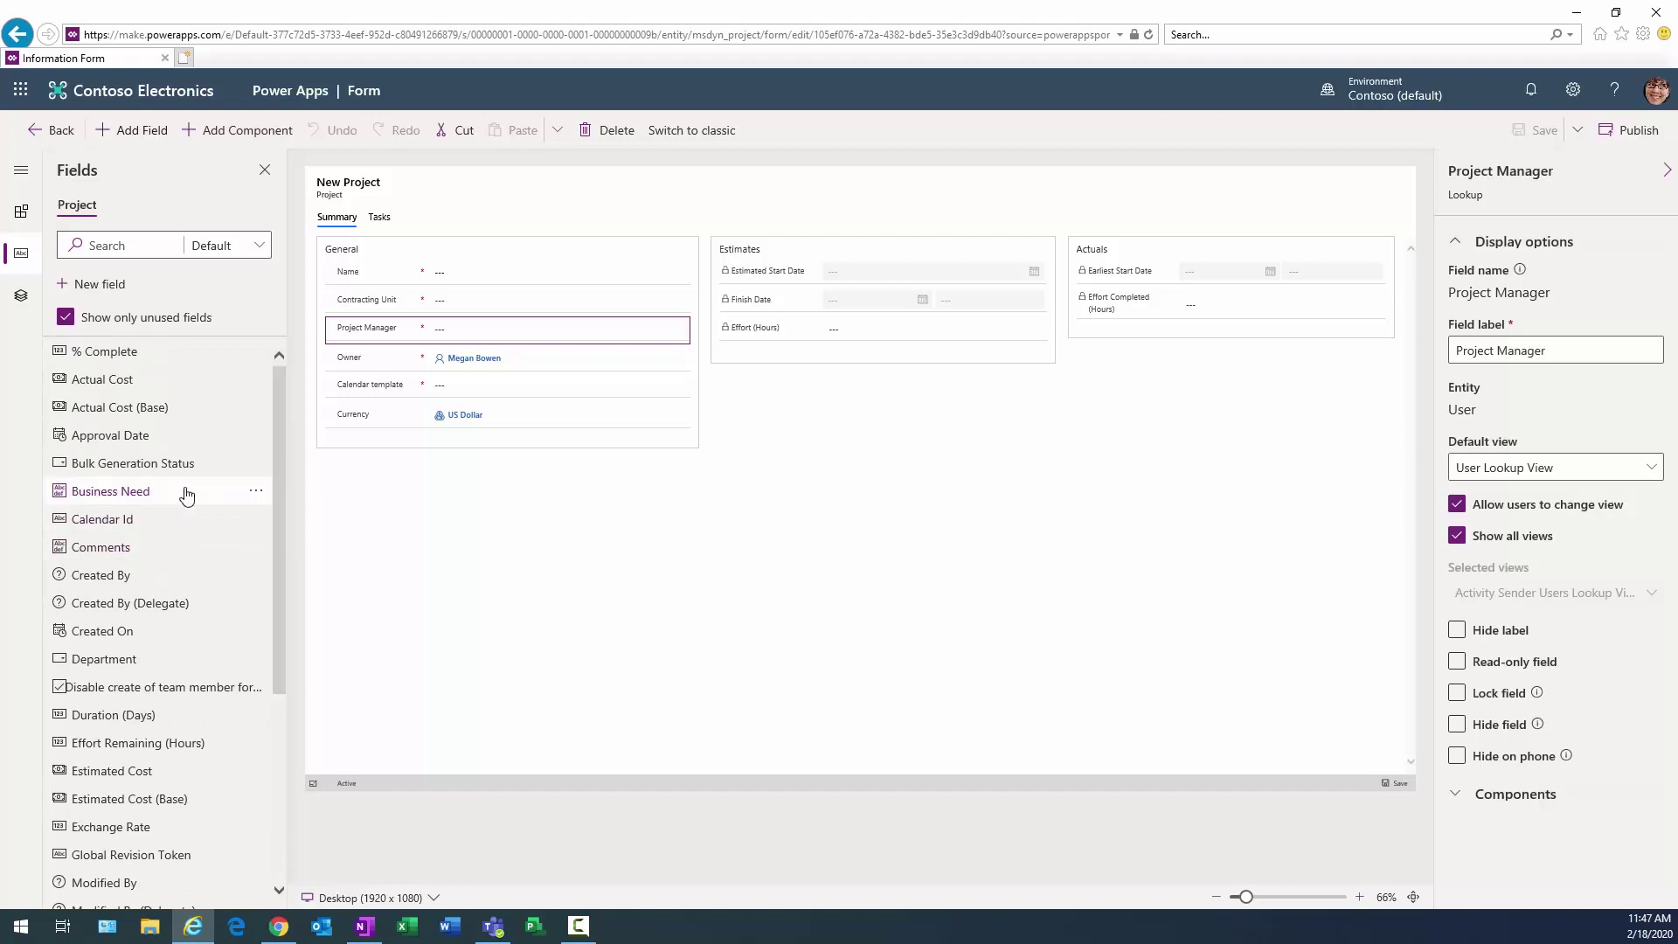
{"action": "left_click_drag", "start_coordinate": [186, 495], "coordinate": [467, 339]}
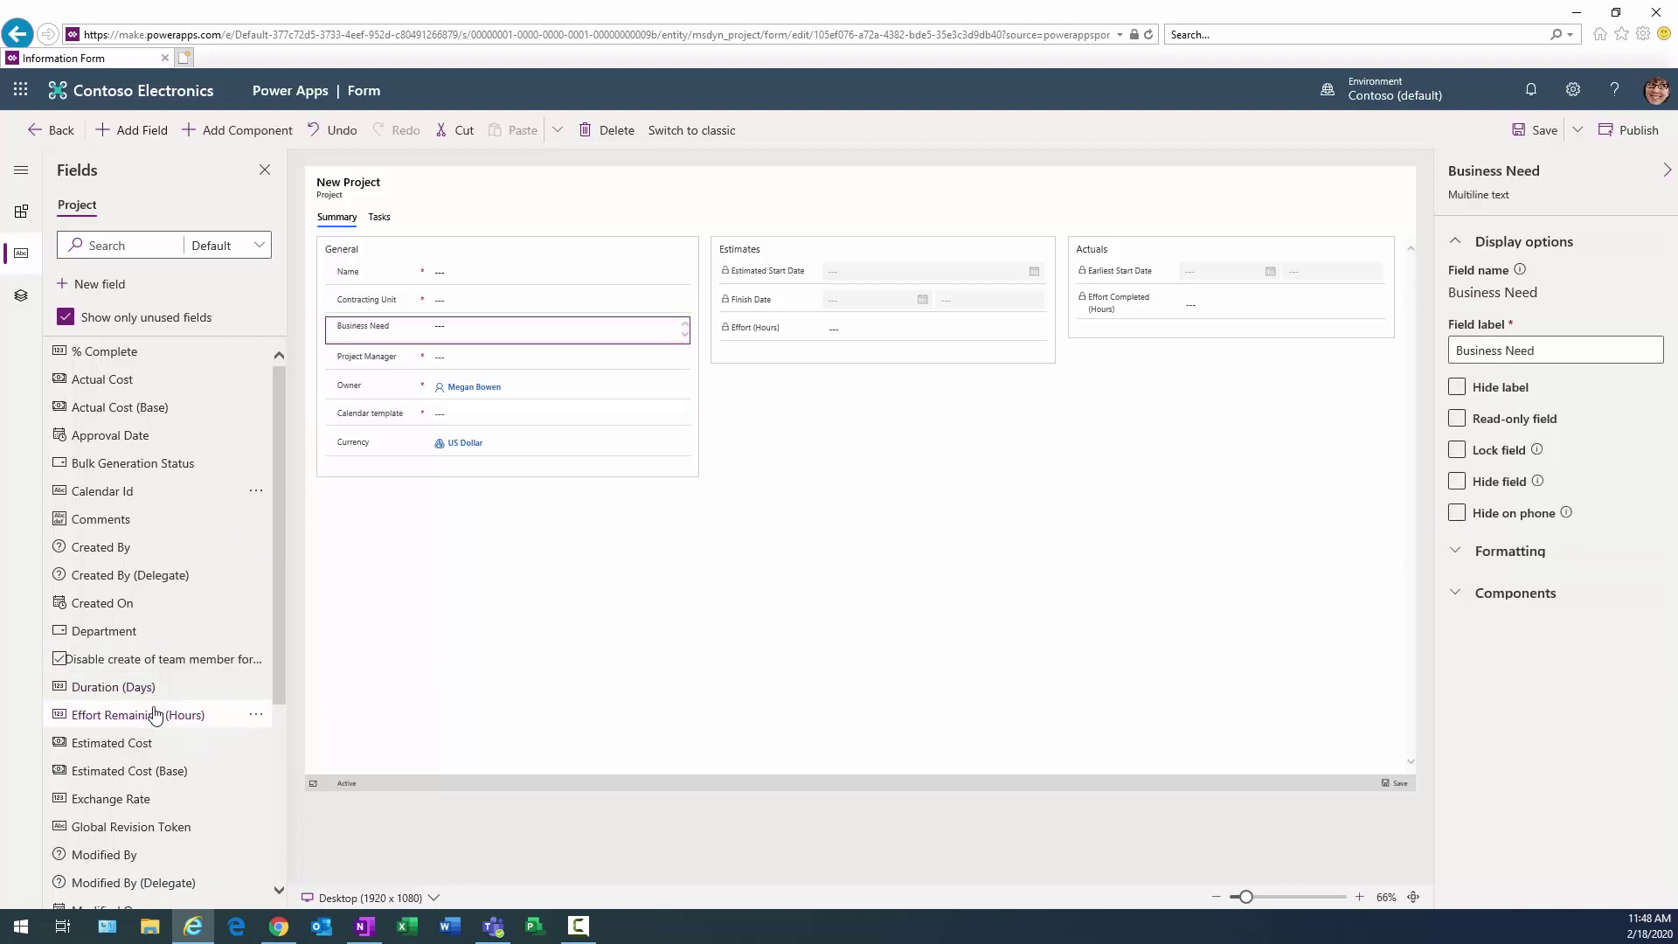
Add Project Description, Program and Department to the General section, in that order between Business Need and Project Manager.
{"action": "scroll", "coordinate": [155, 716], "scroll_direction": "down", "scroll_amount": 3}
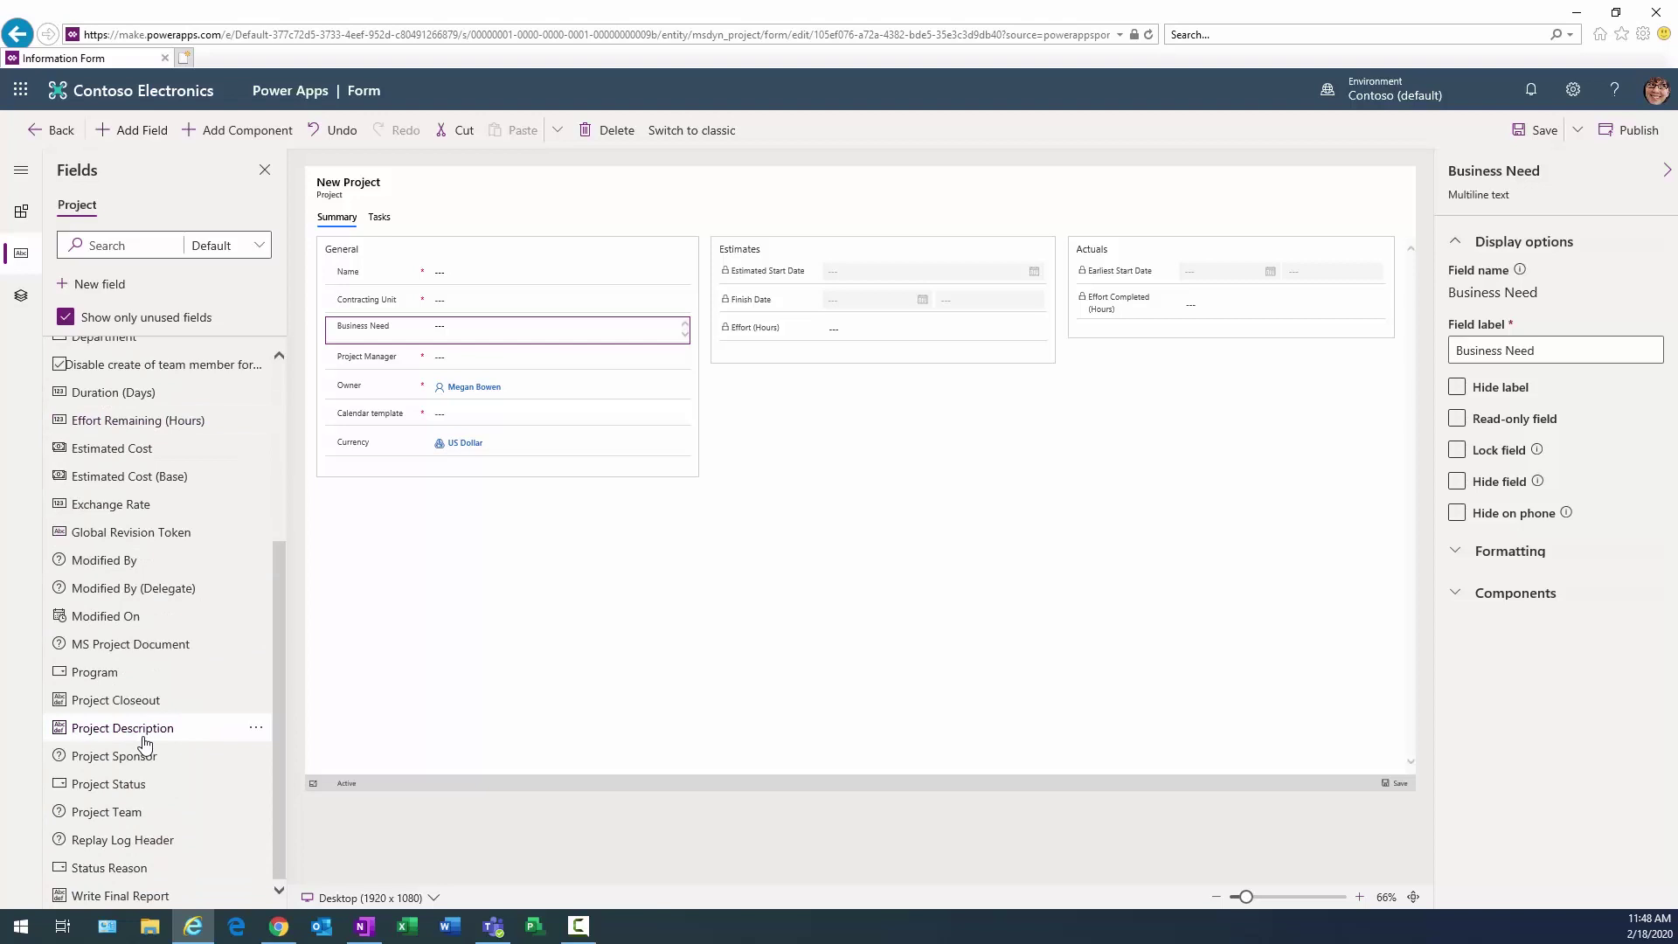
{"action": "left_click_drag", "start_coordinate": [145, 741], "coordinate": [464, 367]}
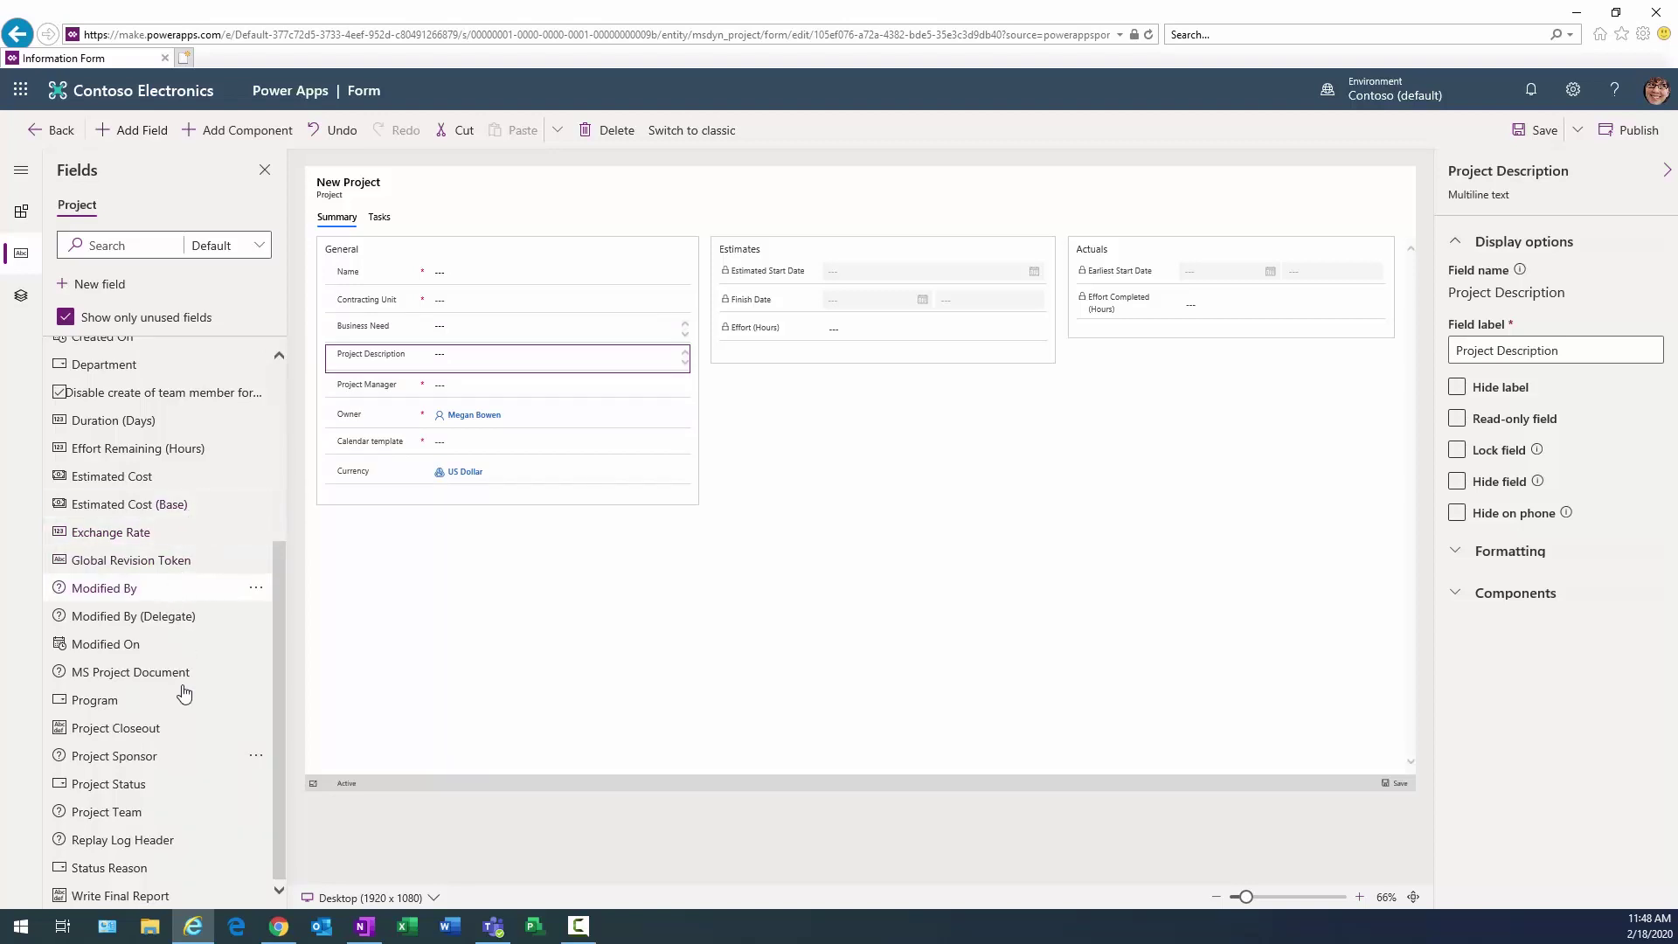
{"action": "left_click_drag", "start_coordinate": [151, 714], "coordinate": [467, 404]}
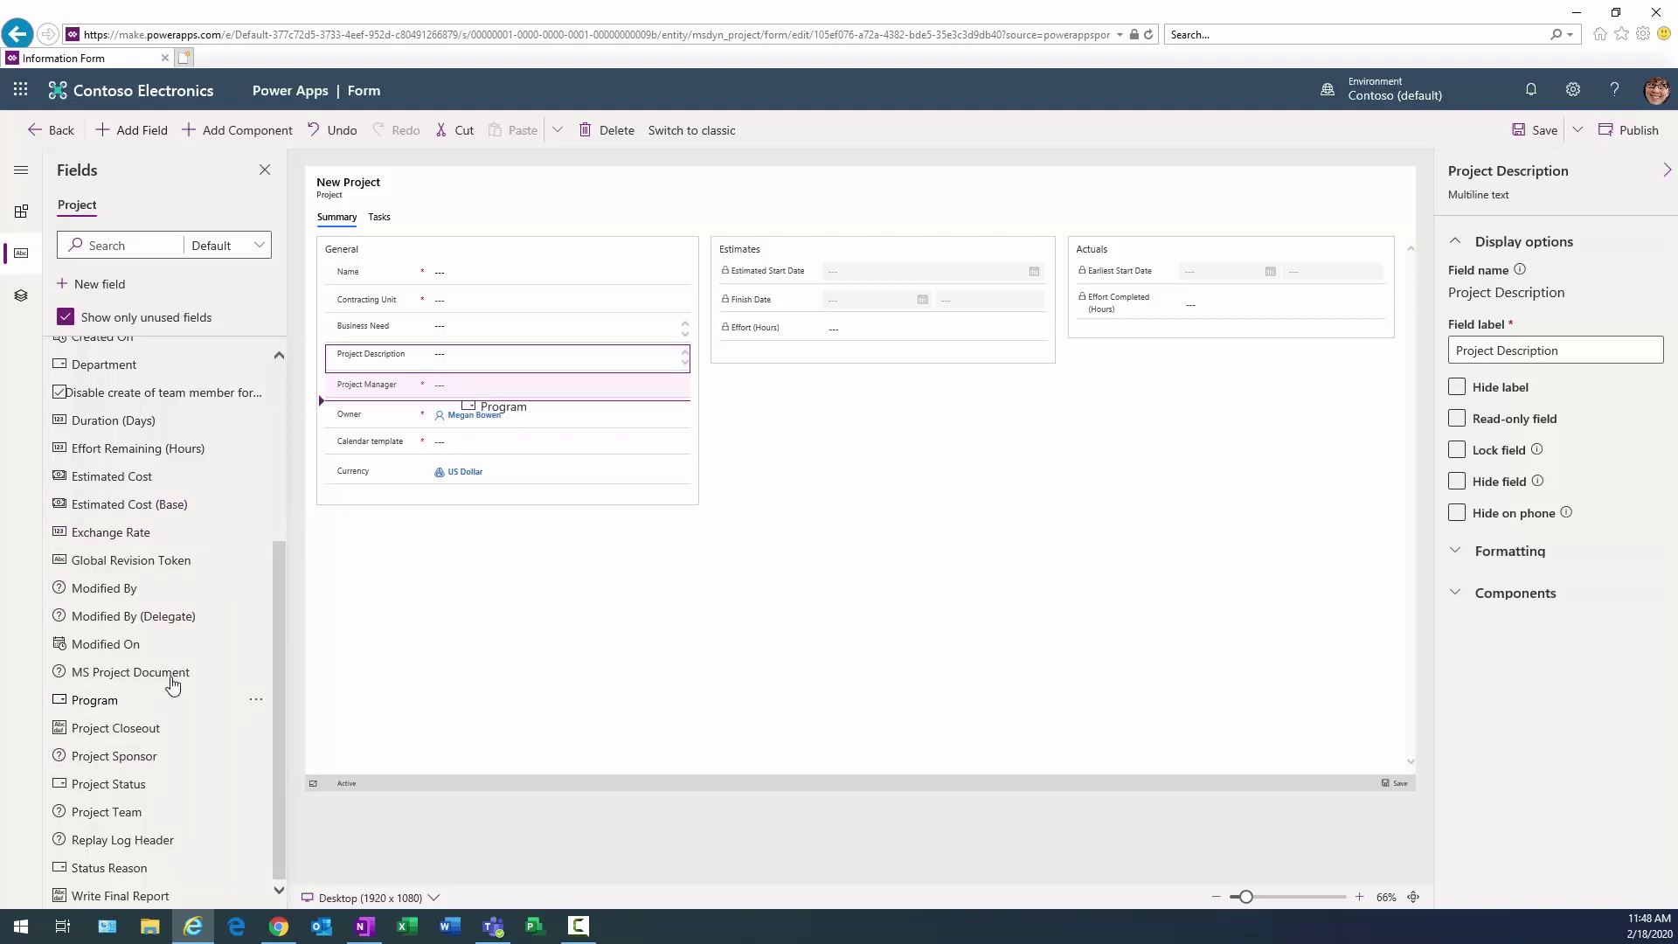
{"action": "left_click_drag", "start_coordinate": [172, 685], "coordinate": [184, 697]}
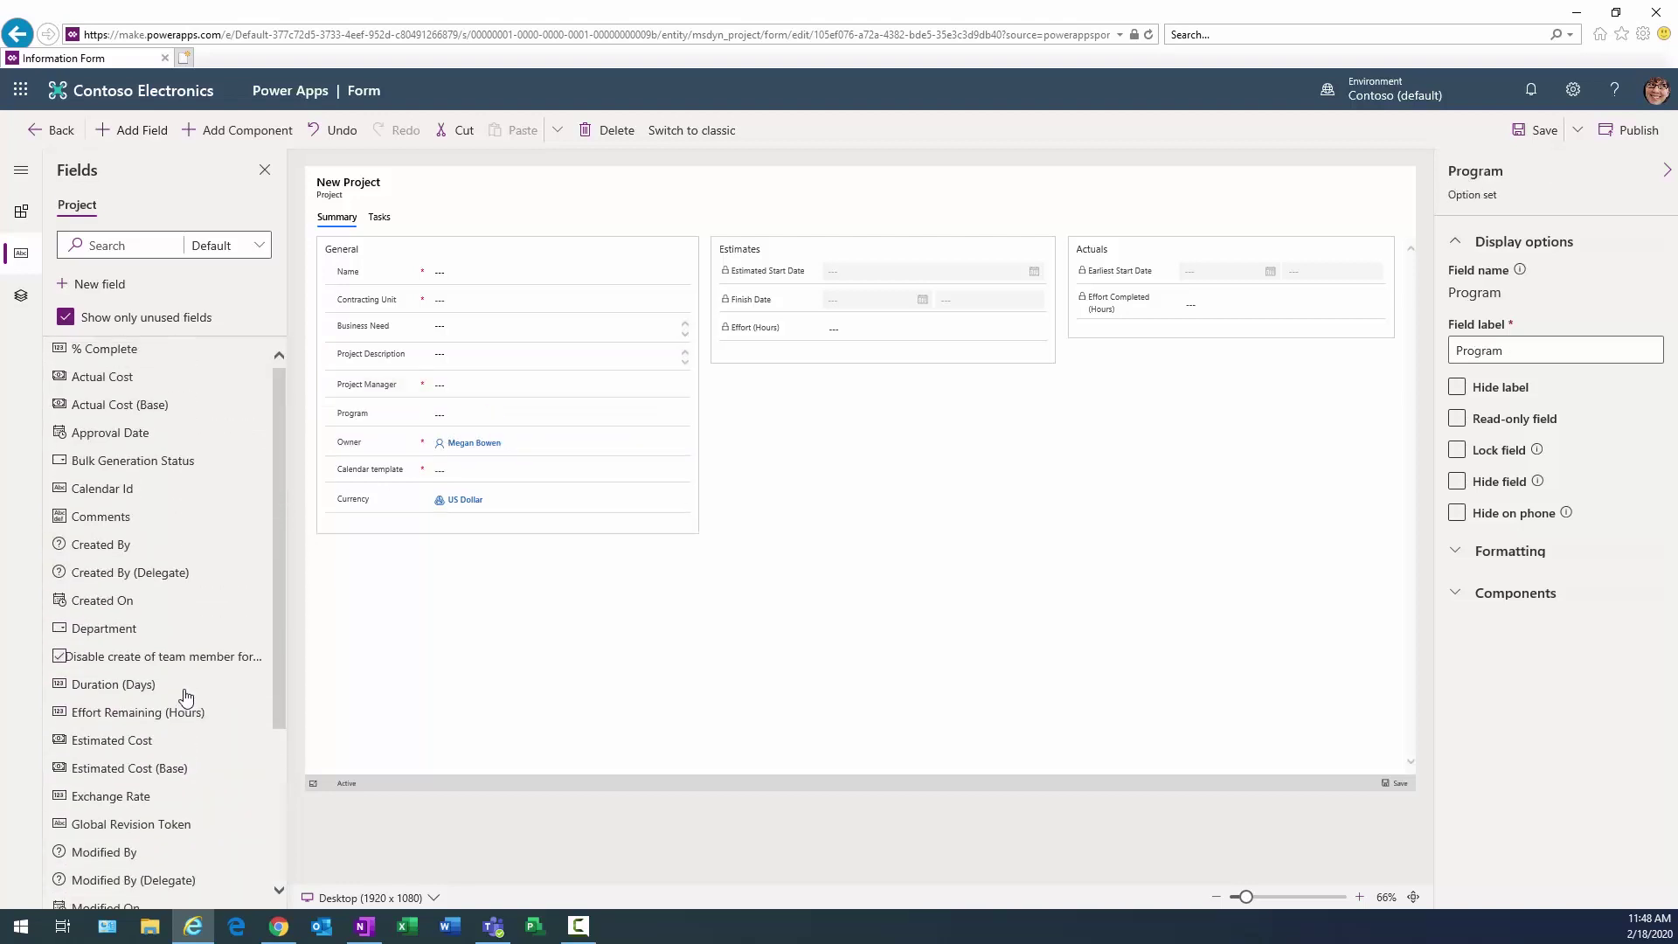
{"action": "mouse_move", "coordinate": [216, 622]}
{"action": "left_mouse_down"}
{"action": "mouse_move", "coordinate": [402, 517]}
{"action": "mouse_move", "coordinate": [454, 453]}
{"action": "mouse_move", "coordinate": [488, 449]}
{"action": "mouse_move", "coordinate": [480, 424]}
{"action": "mouse_move", "coordinate": [453, 522]}
{"action": "left_mouse_up"}
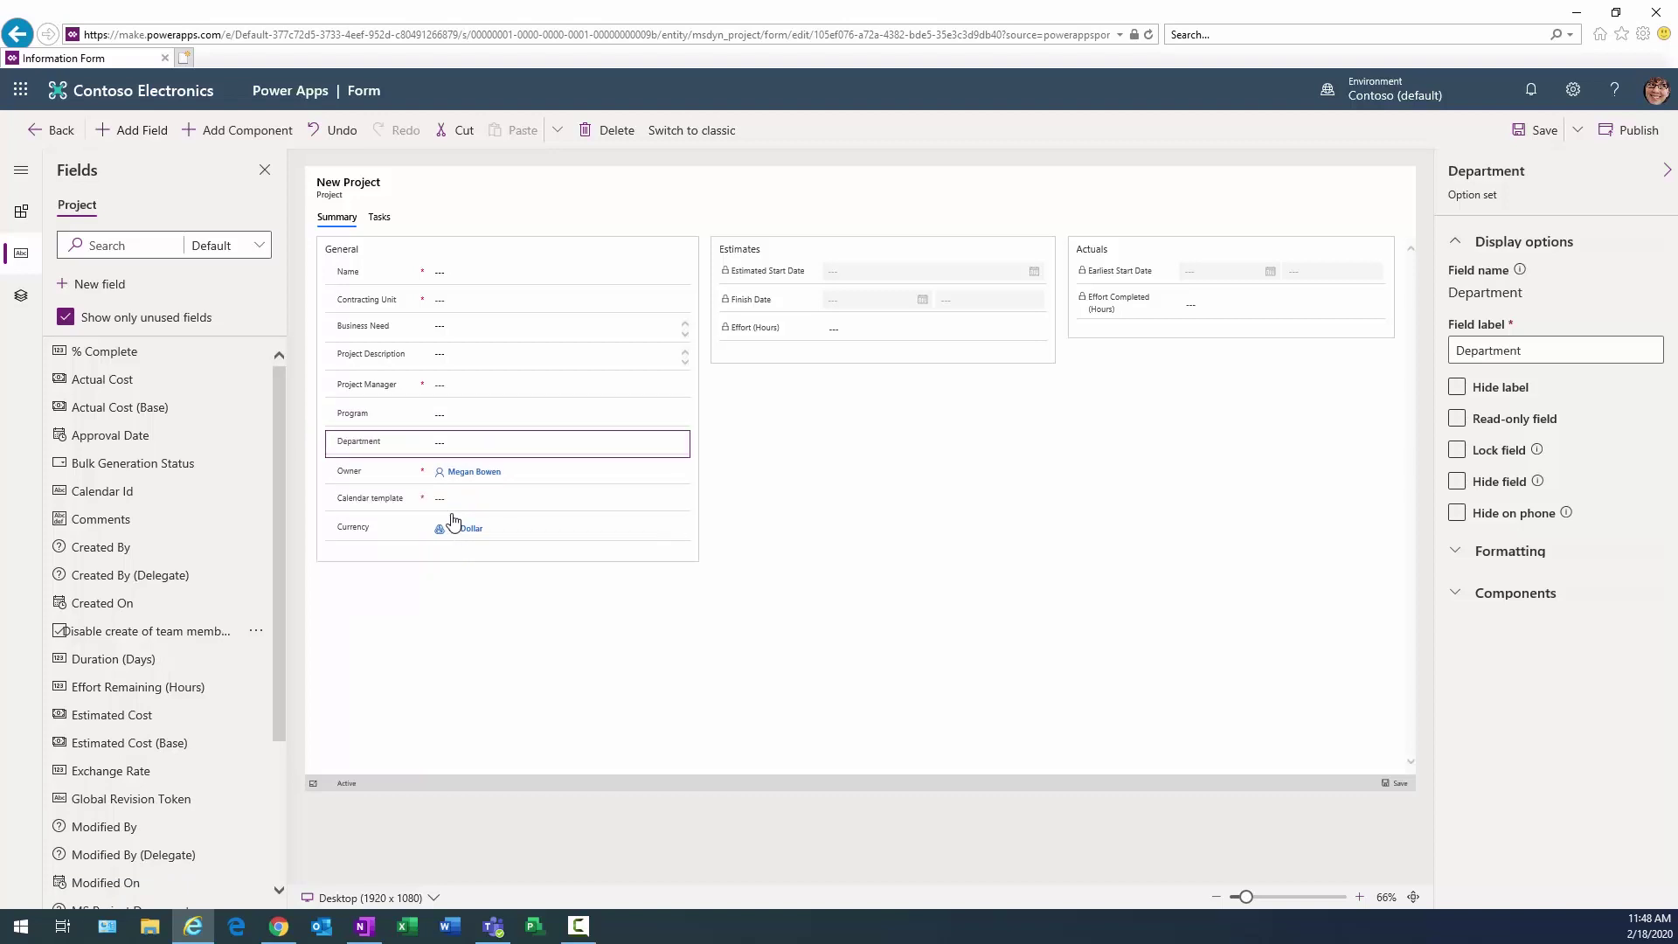
{"action": "left_click", "coordinate": [453, 549]}
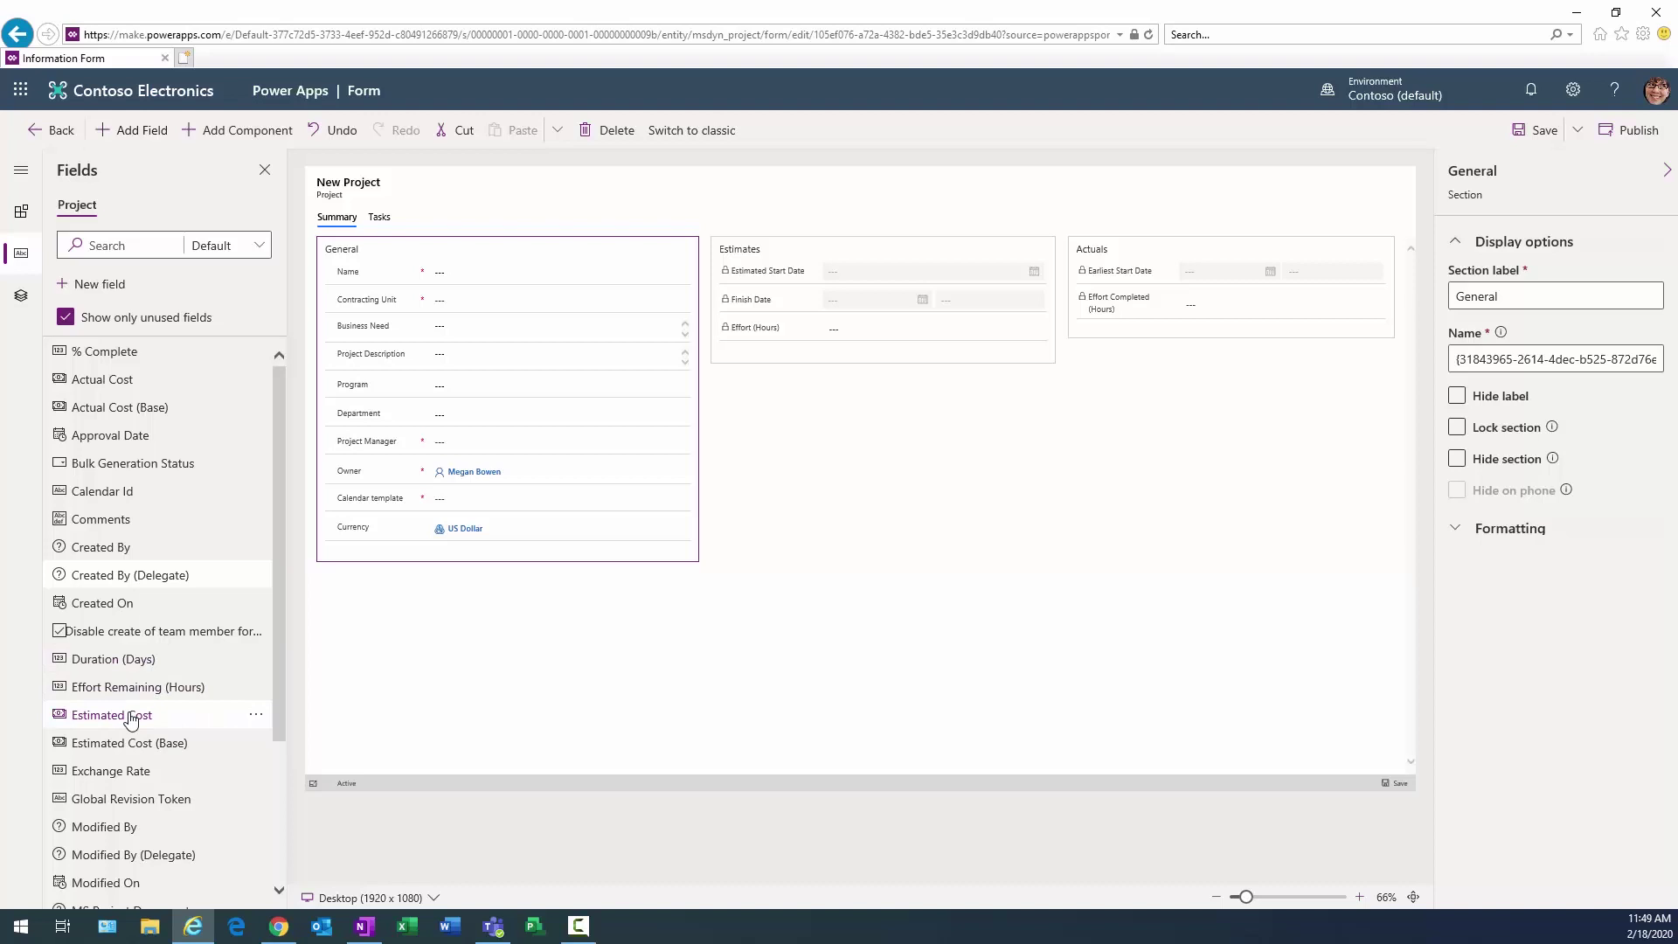
Add Estimated Cost at the end of the Estimates section and Actual Cost at the end of the Actuals section.
{"action": "left_click_drag", "start_coordinate": [131, 718], "coordinate": [814, 343]}
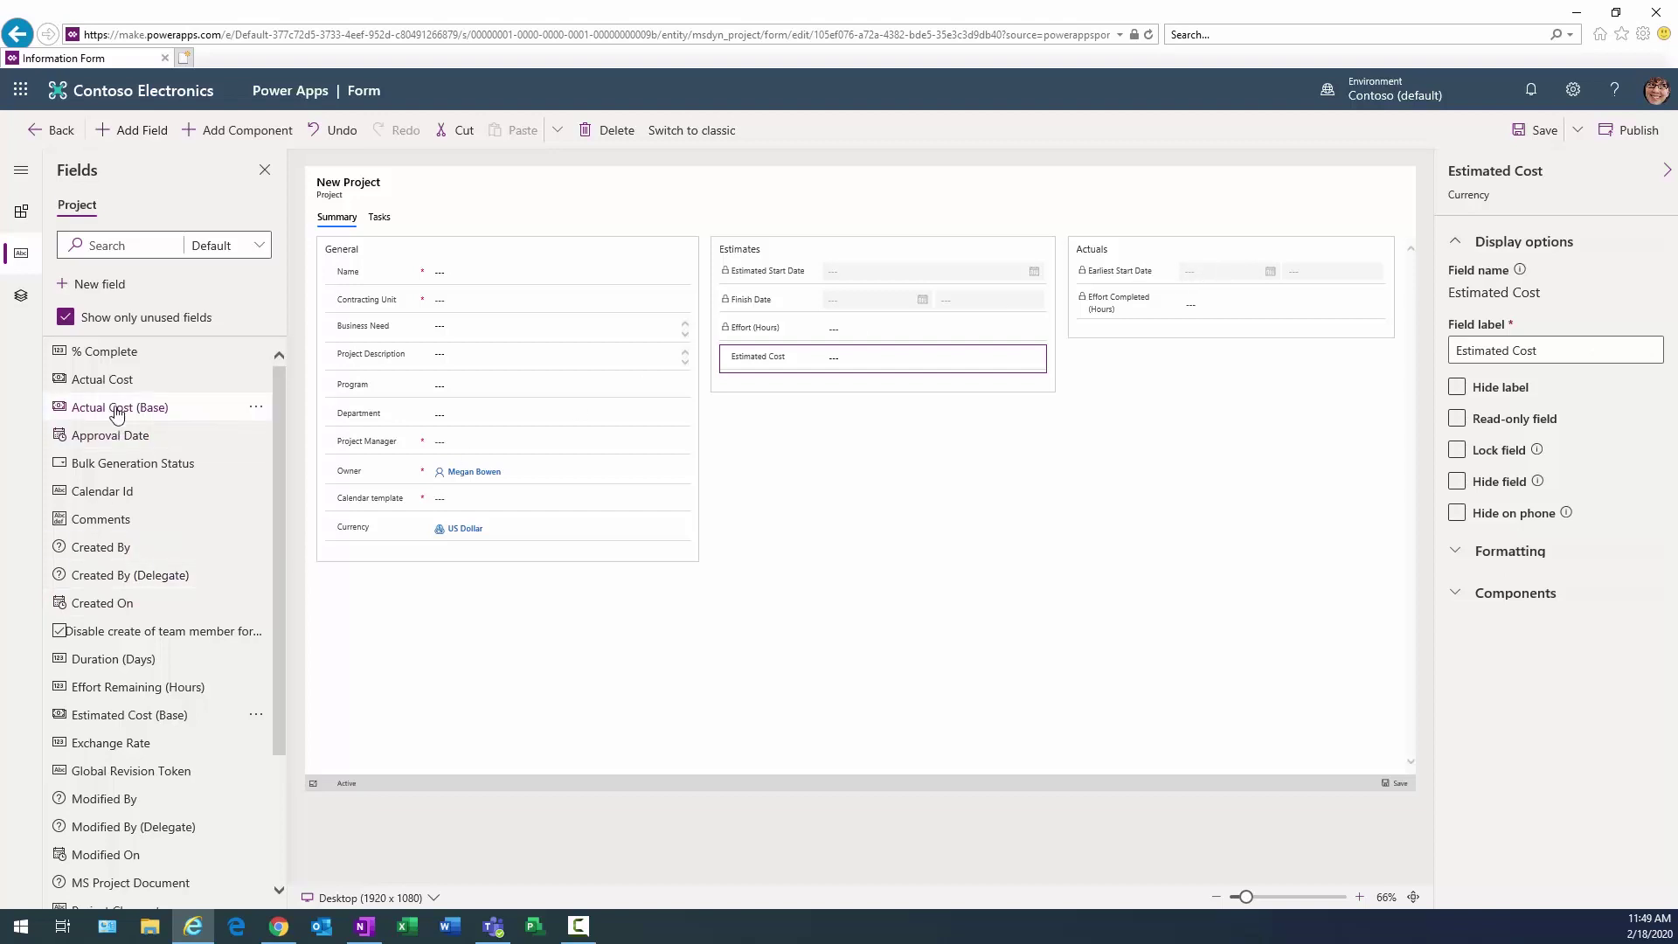
{"action": "mouse_move", "coordinate": [121, 385]}
{"action": "left_mouse_down"}
{"action": "mouse_move", "coordinate": [1099, 364]}
{"action": "mouse_move", "coordinate": [1162, 325]}
{"action": "left_mouse_up"}
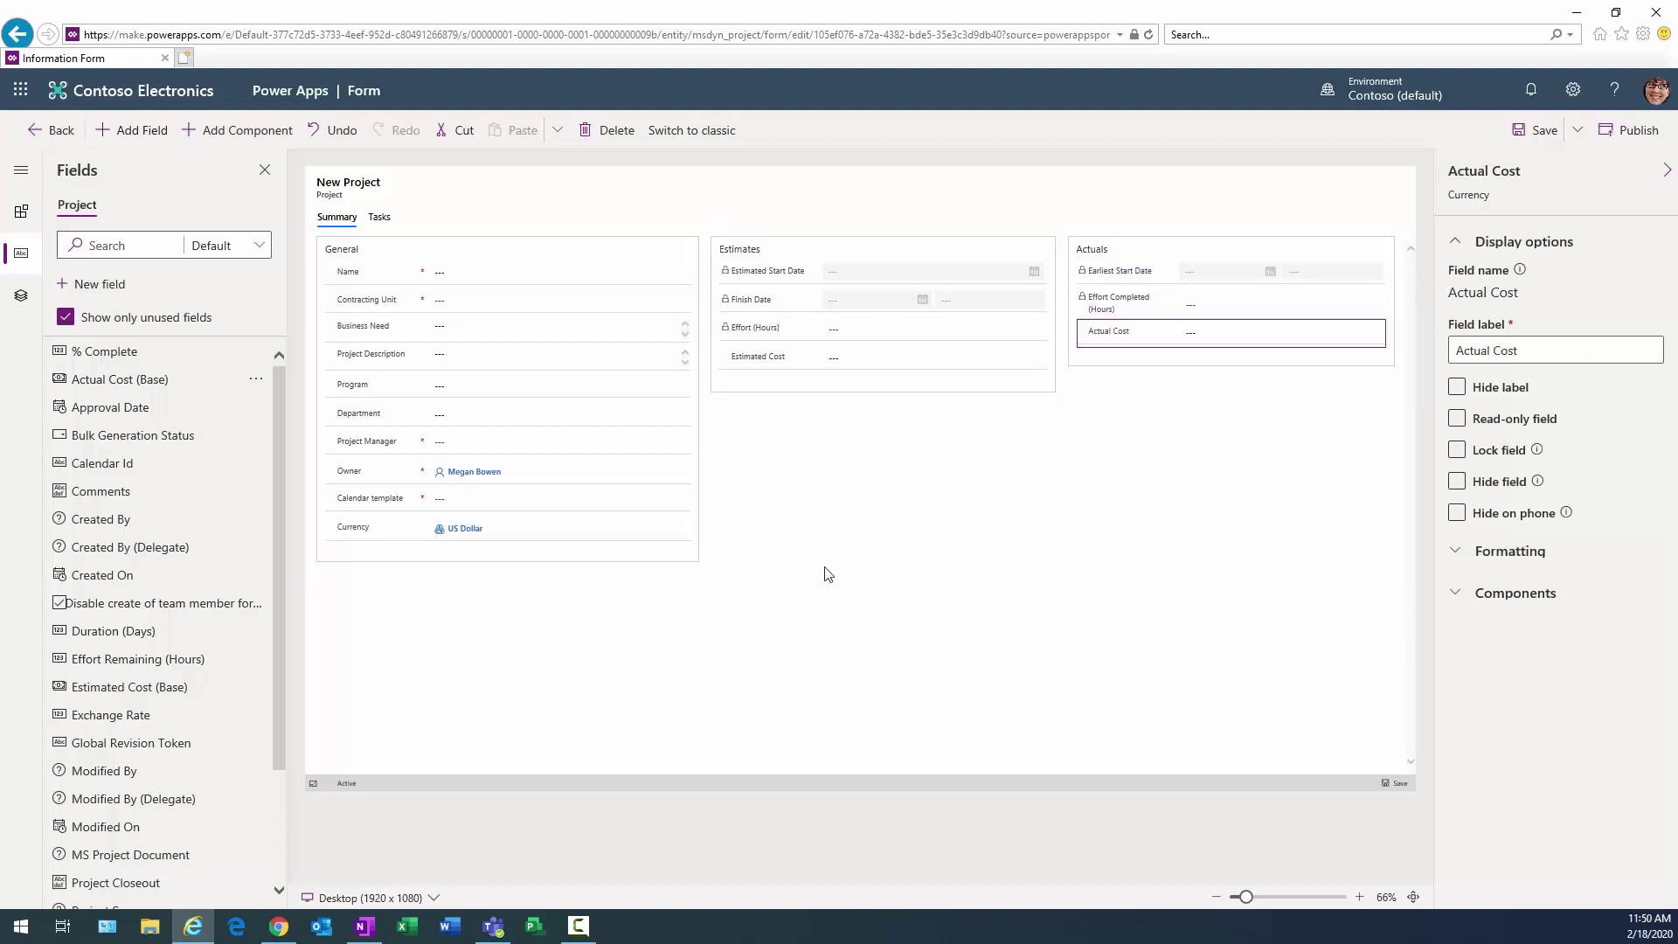
Change both the label and the name of the form's Summary tab to Business Case, and save the form.
{"action": "left_click", "coordinate": [340, 220]}
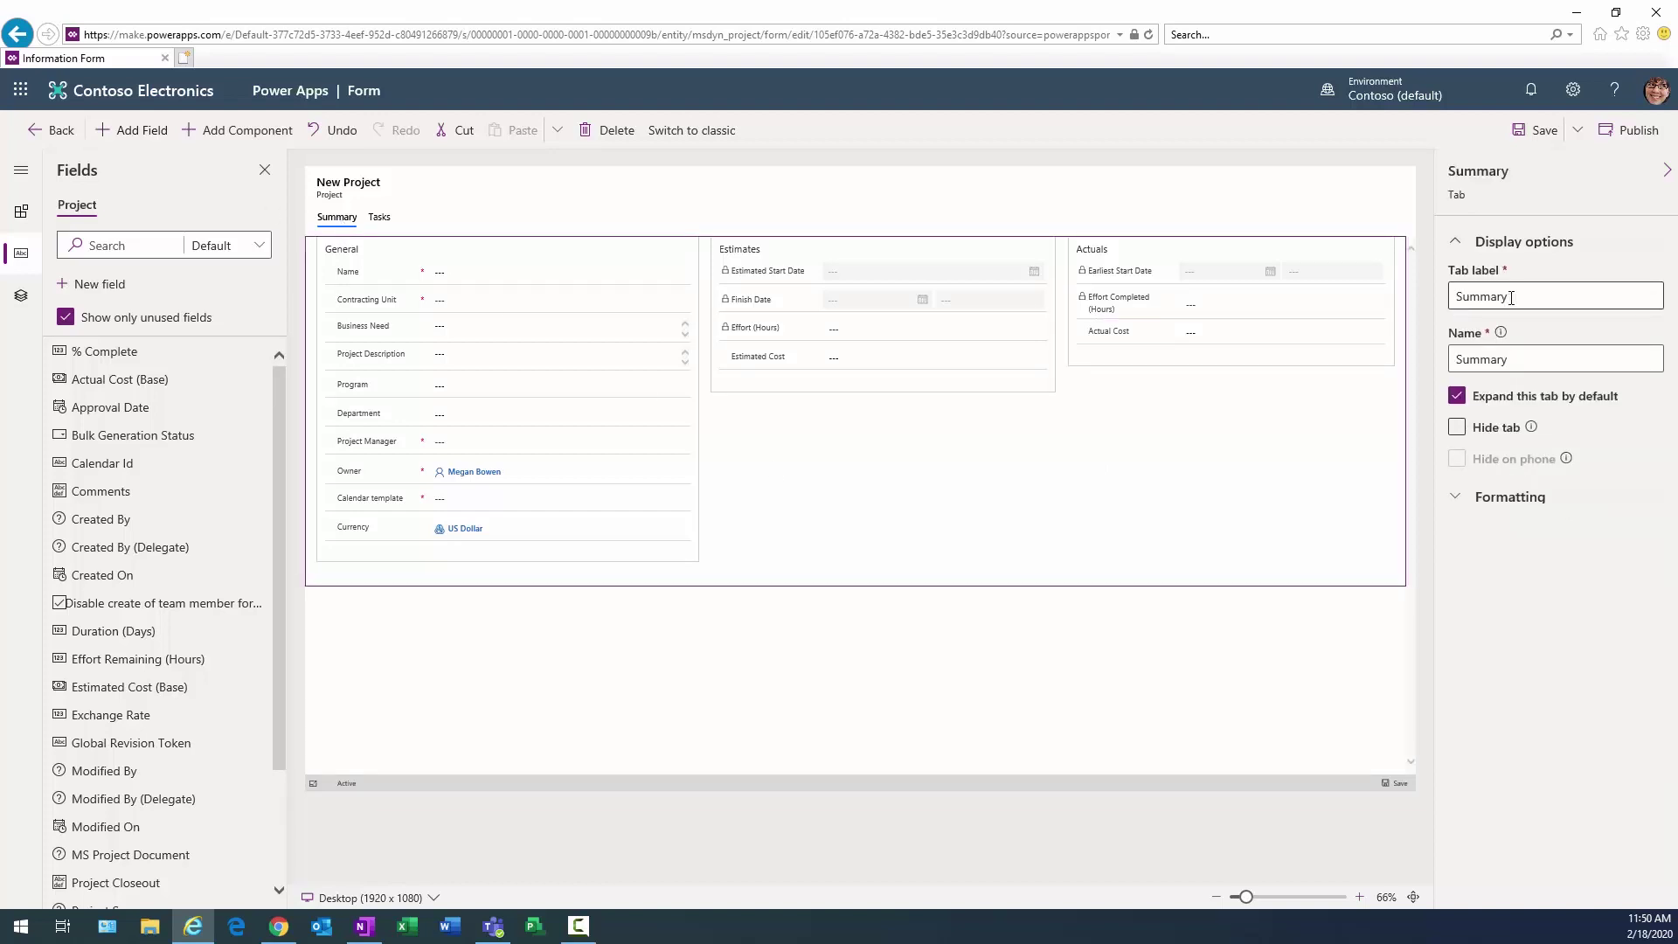
{"action": "left_click_drag", "start_coordinate": [1511, 298], "coordinate": [1454, 301]}
{"action": "type", "text": "Business Case"}
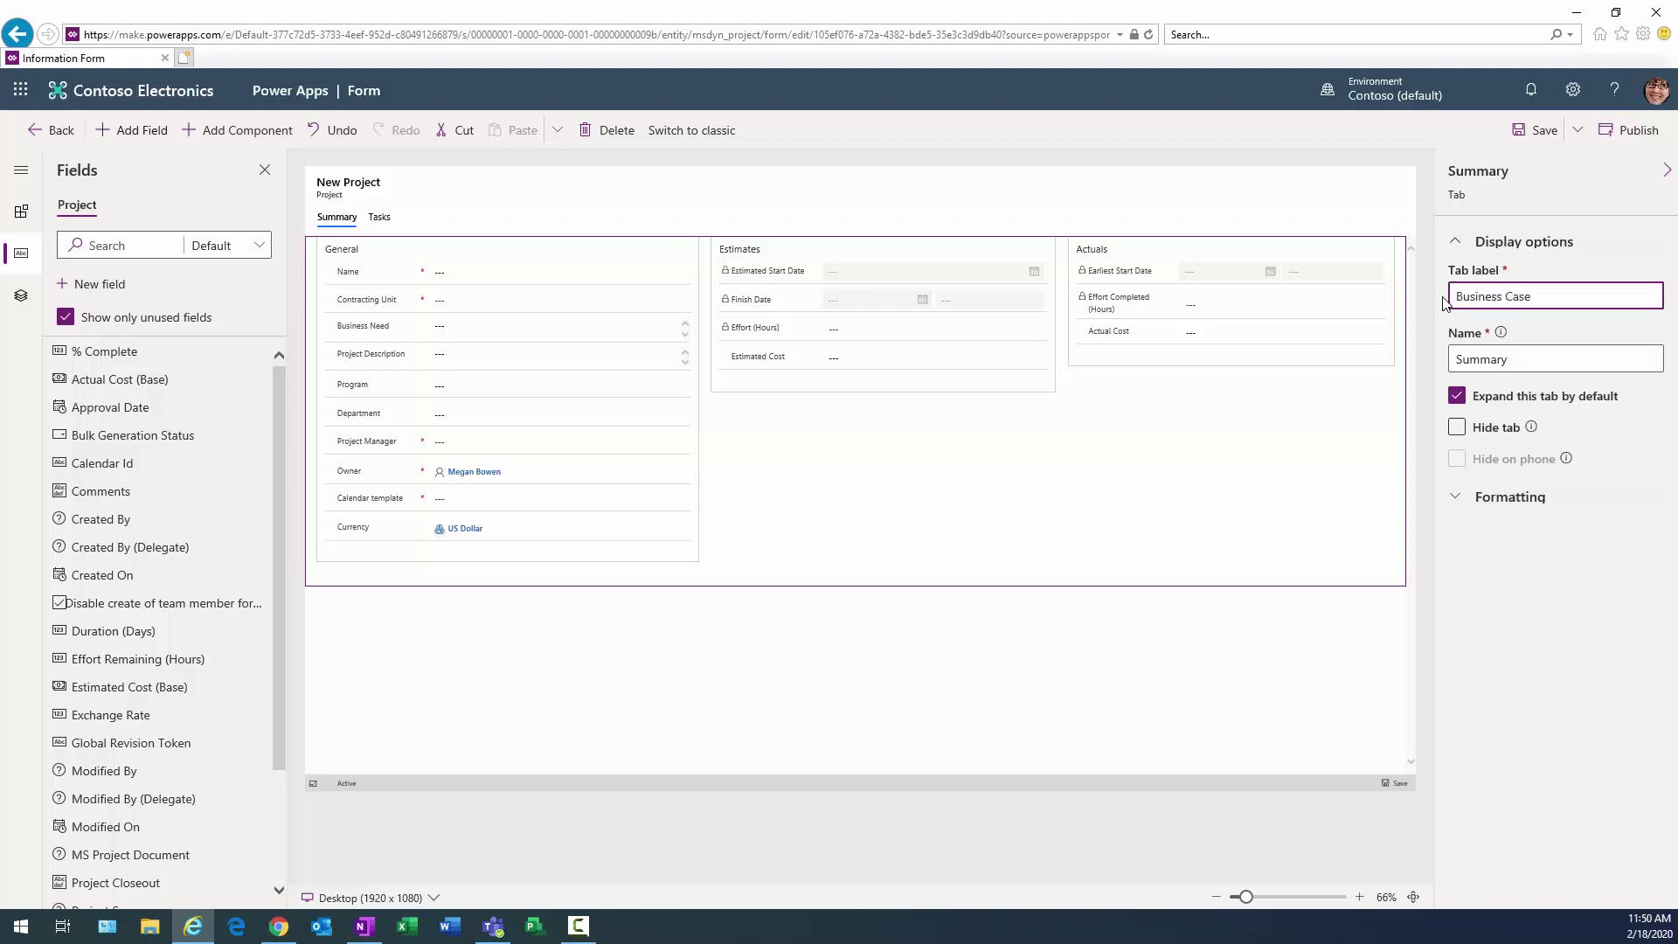
{"action": "key", "text": "Tab"}
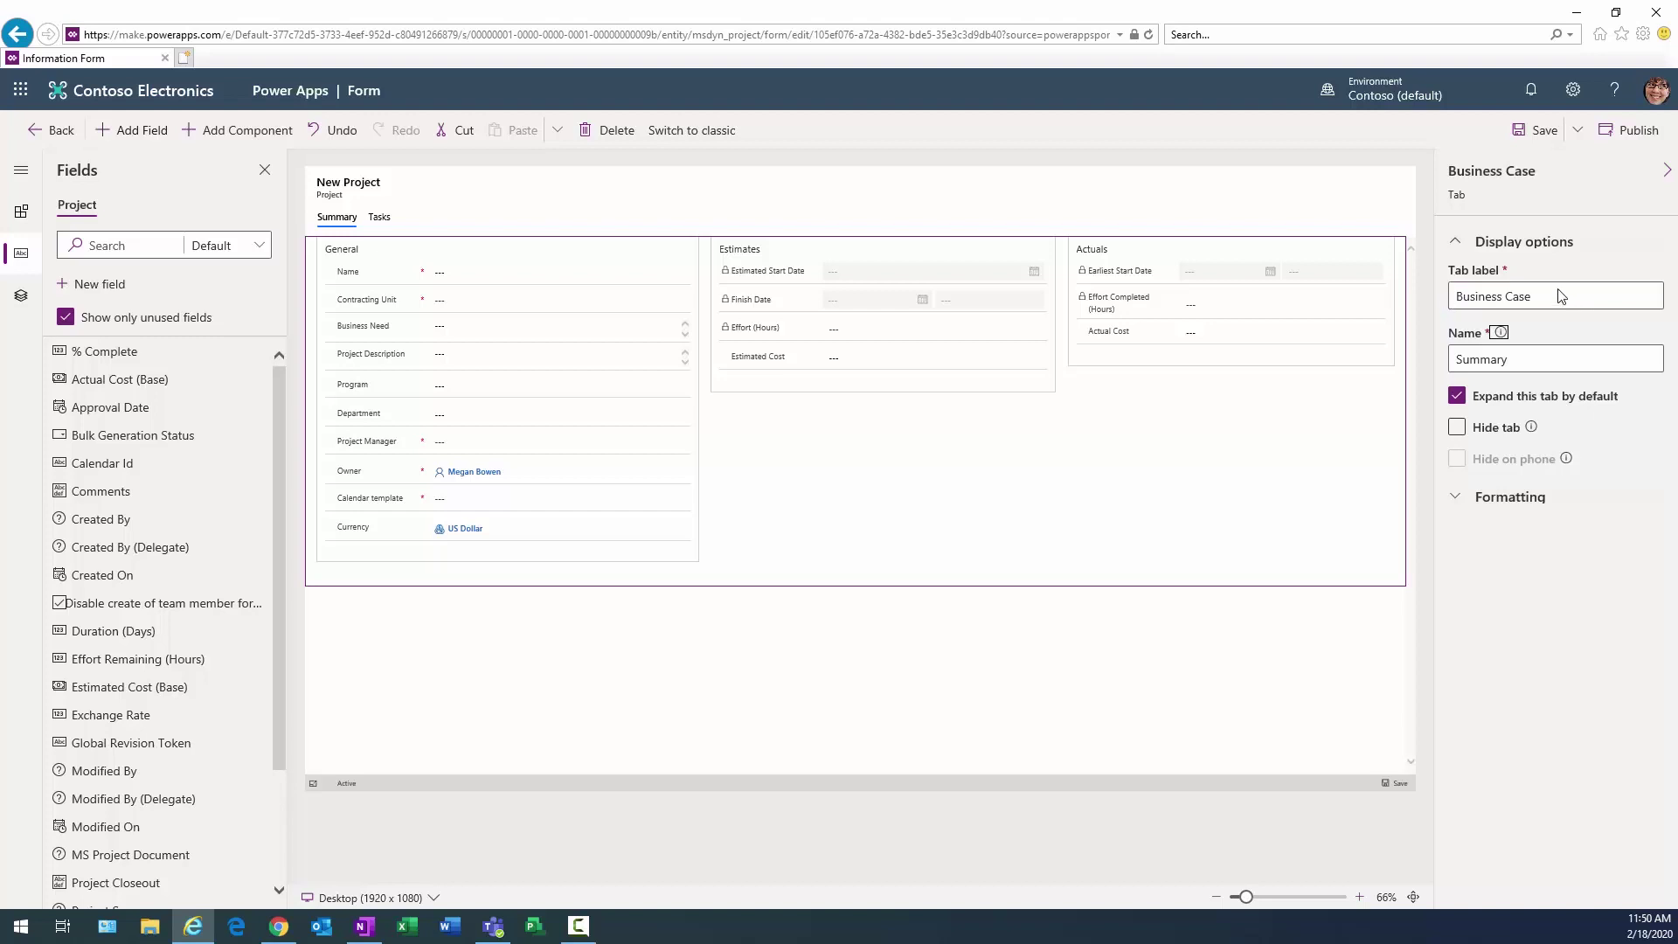
{"action": "left_click_drag", "start_coordinate": [1535, 295], "coordinate": [1446, 307]}
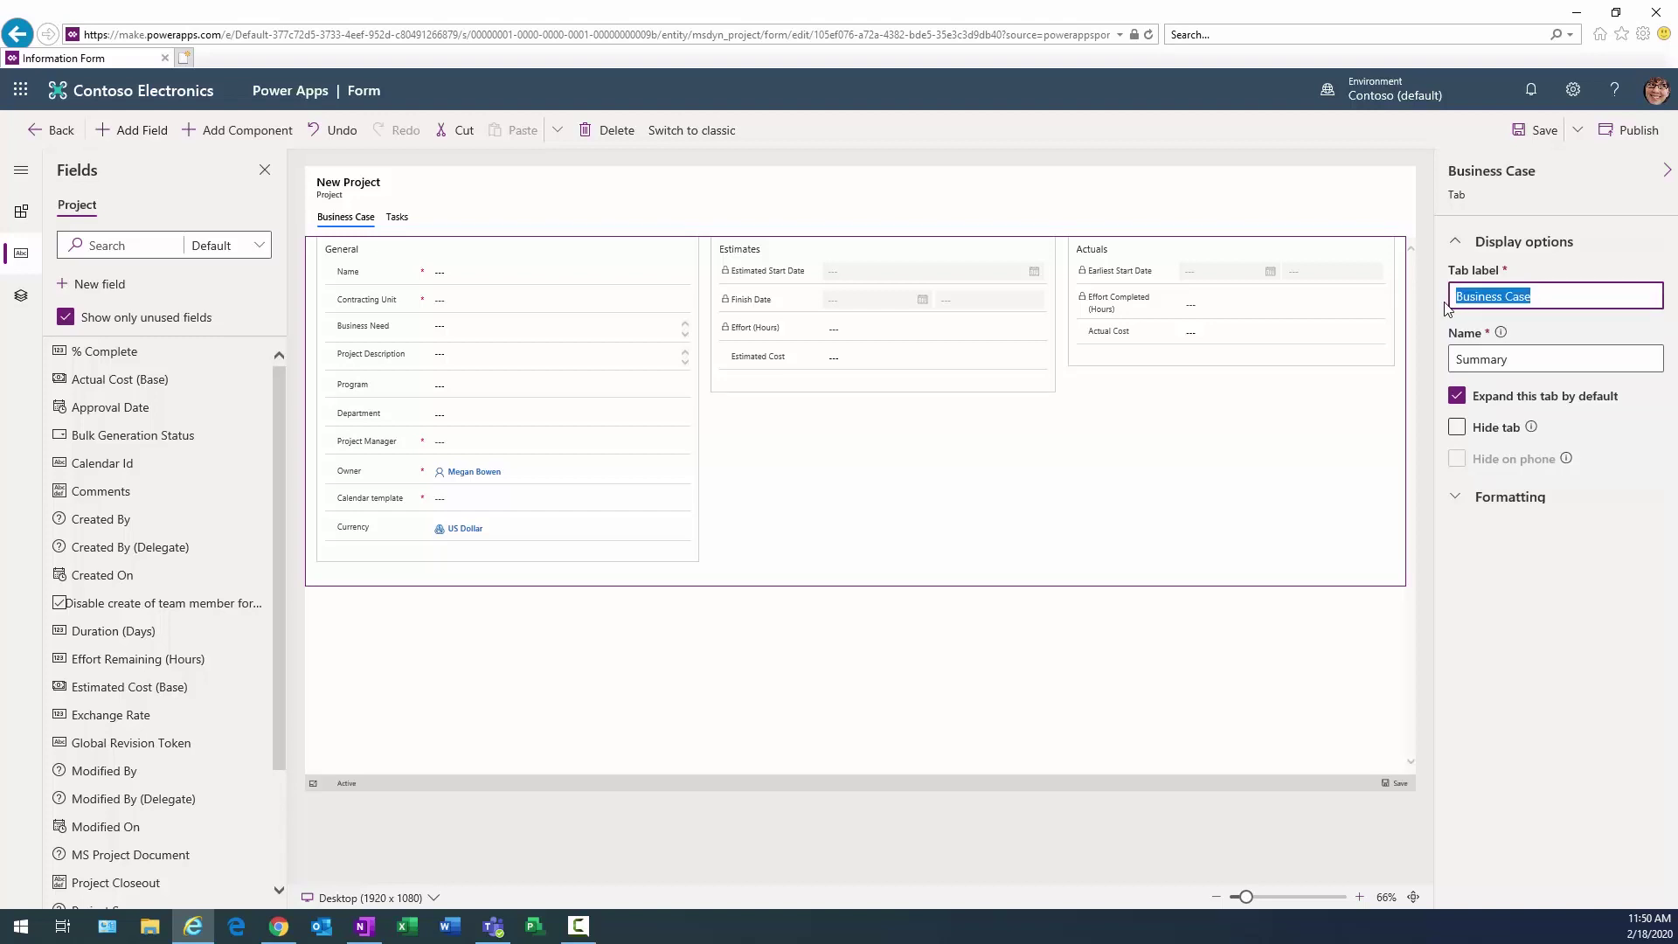
{"action": "key", "text": "ctrl+c"}
{"action": "double_click", "coordinate": [1491, 354]}
{"action": "key", "text": "ctrl+v"}
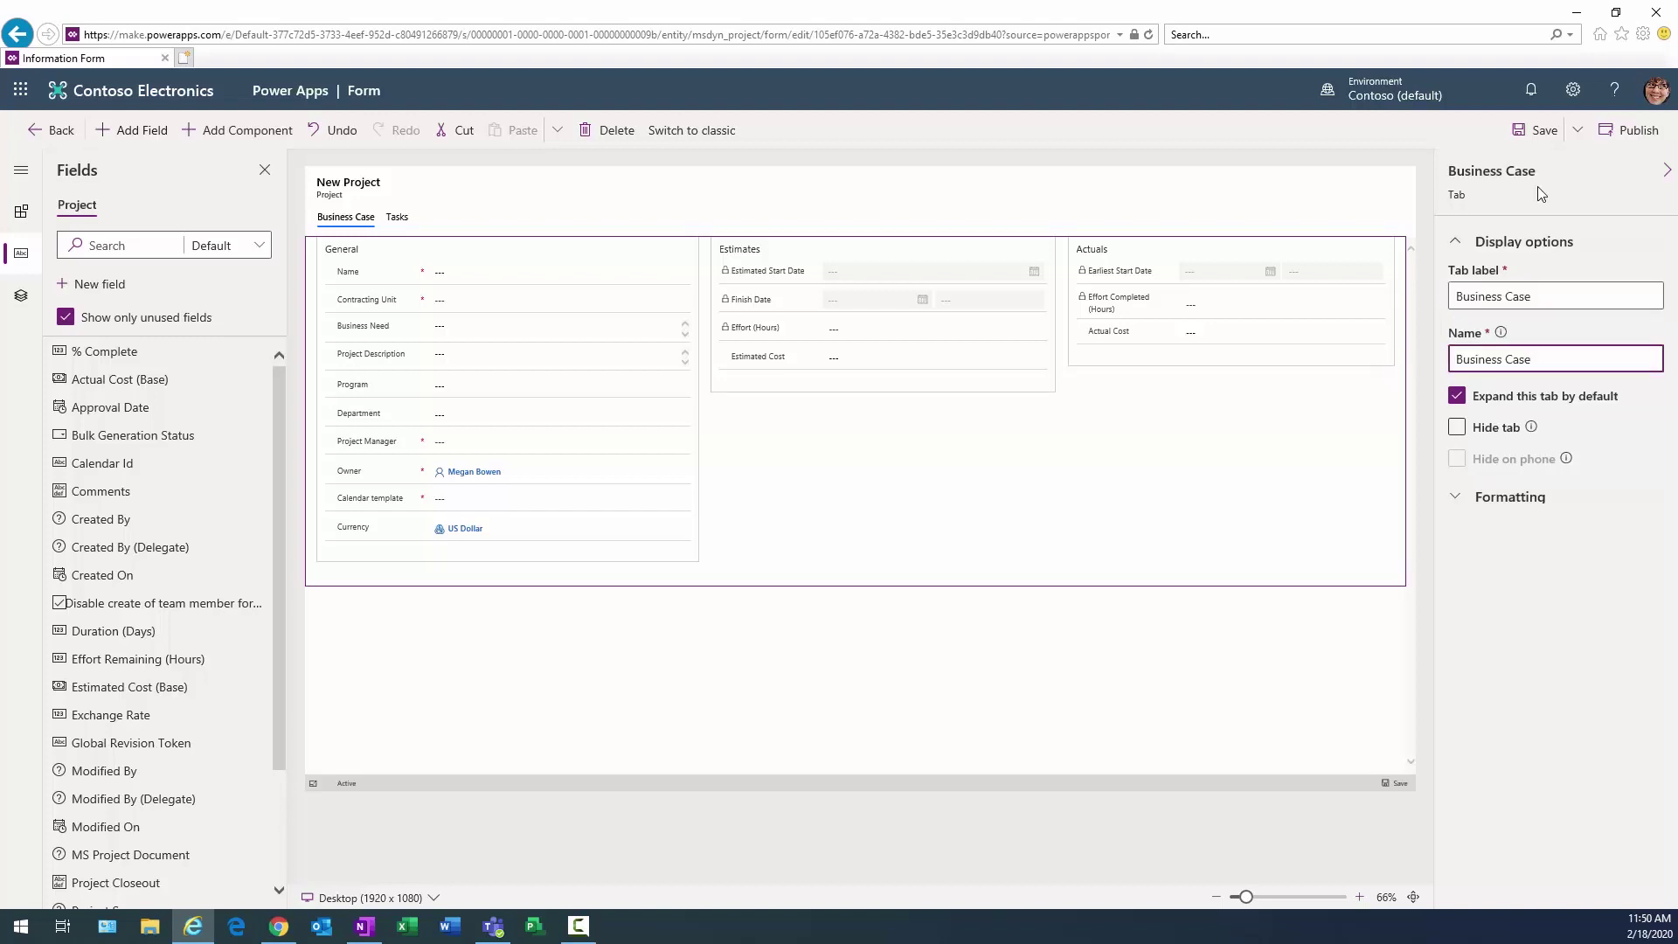
{"action": "left_click", "coordinate": [1534, 129]}
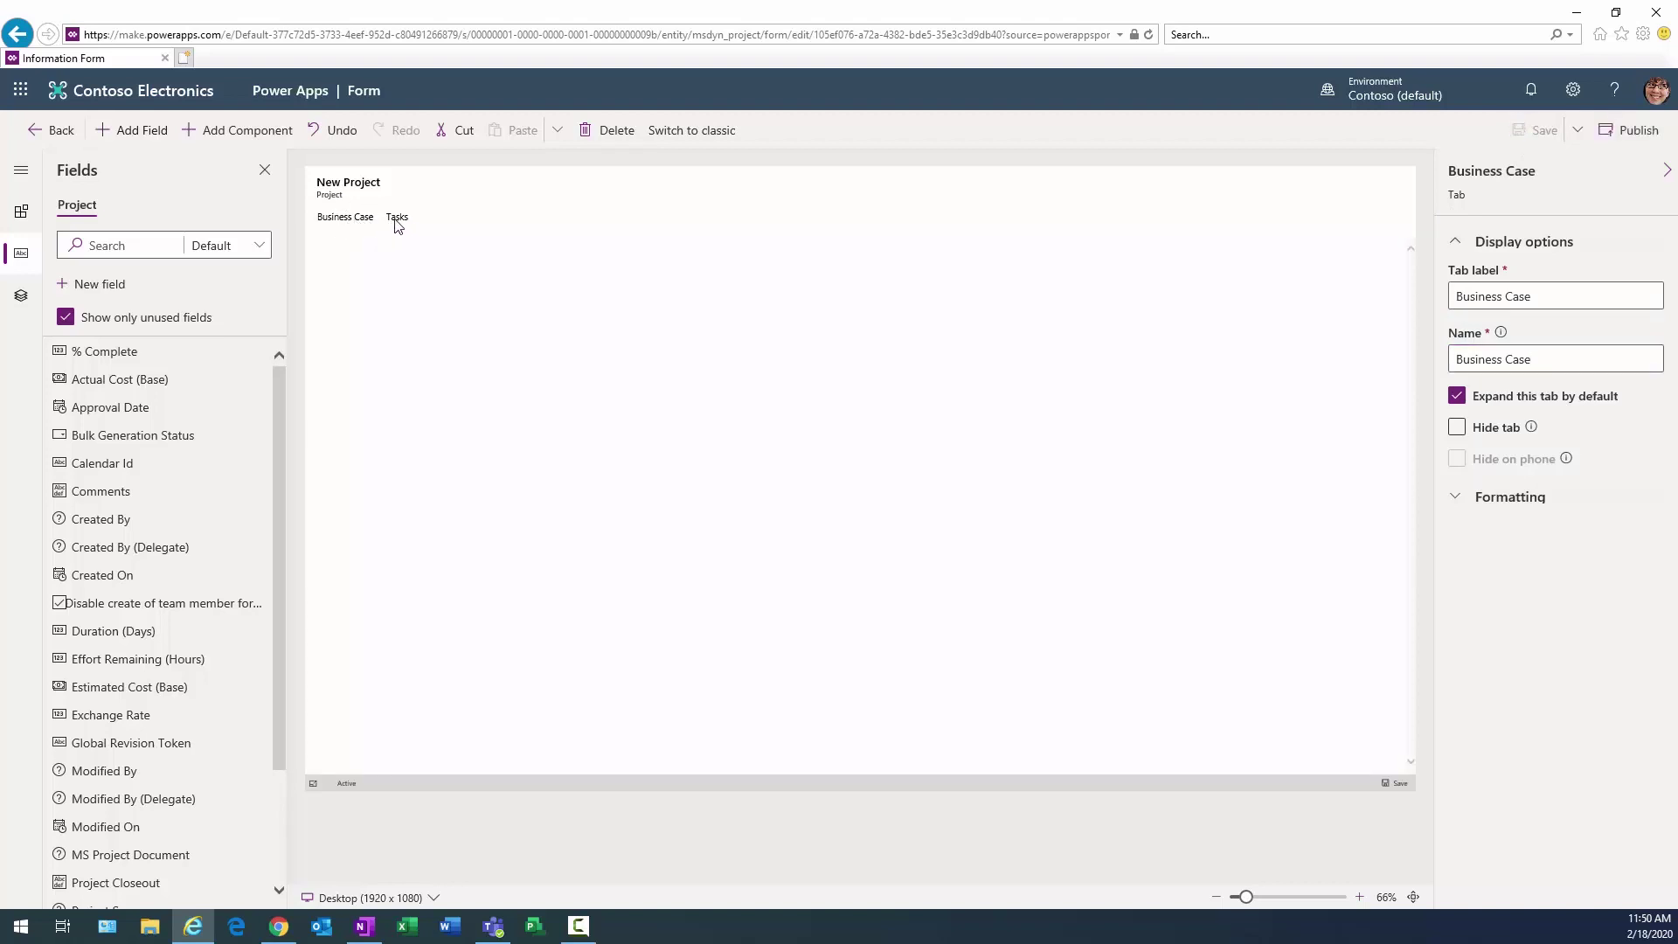
Add a 2-column tab to the form after the Tasks tab.
{"action": "left_click", "coordinate": [350, 220]}
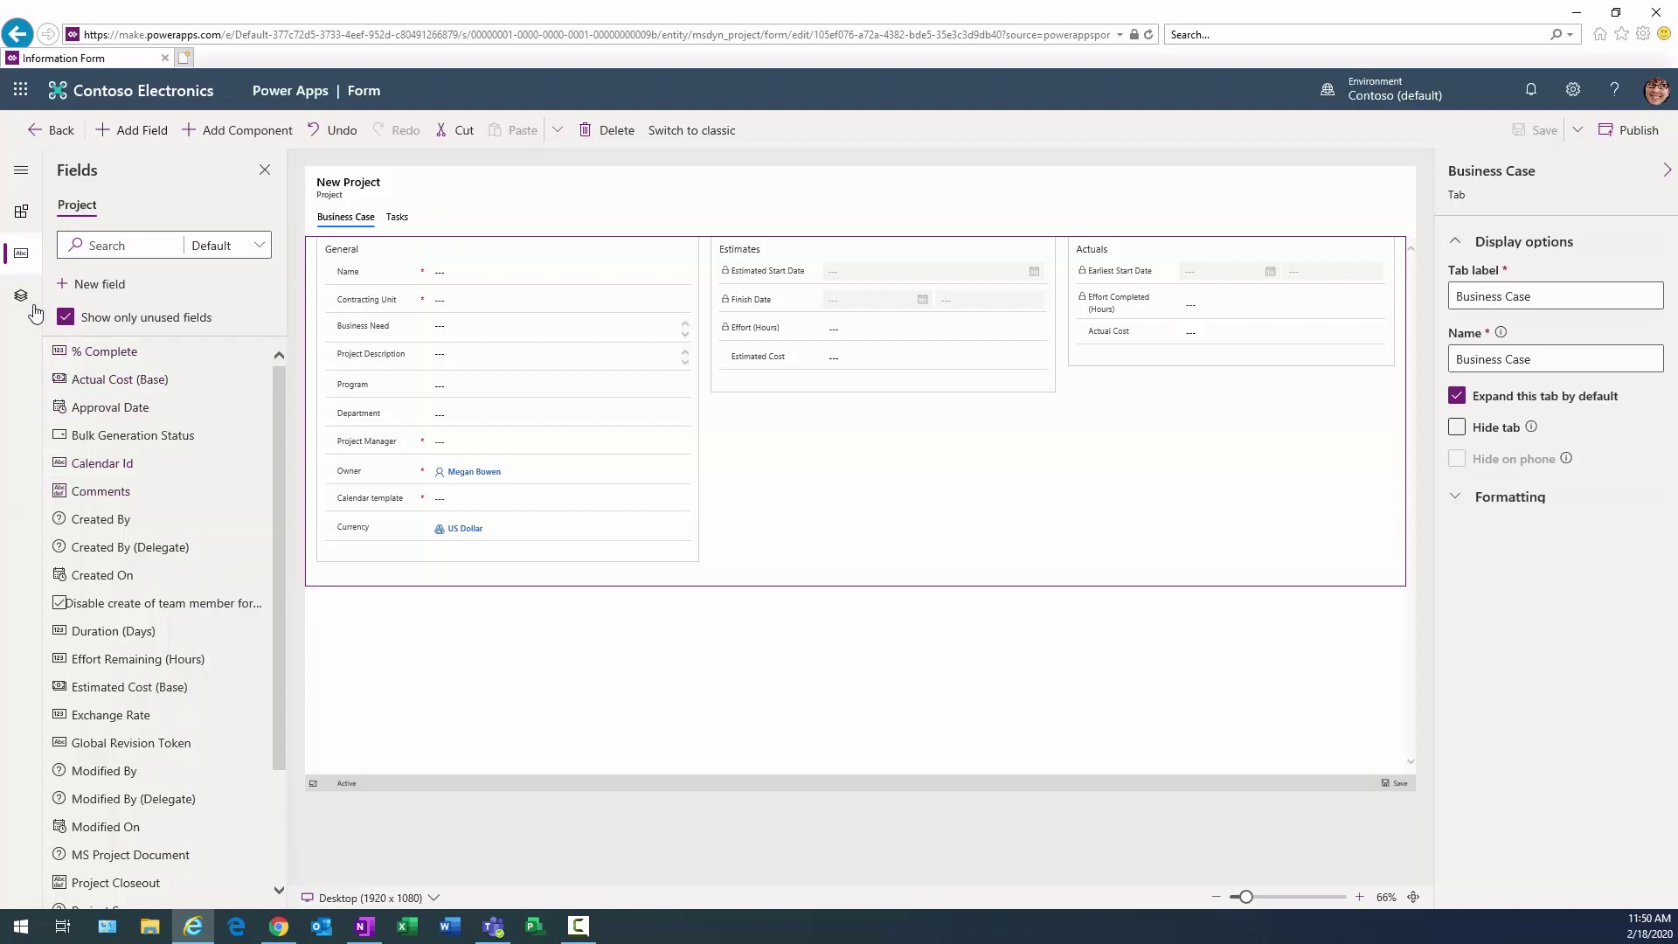
{"action": "left_click", "coordinate": [20, 215]}
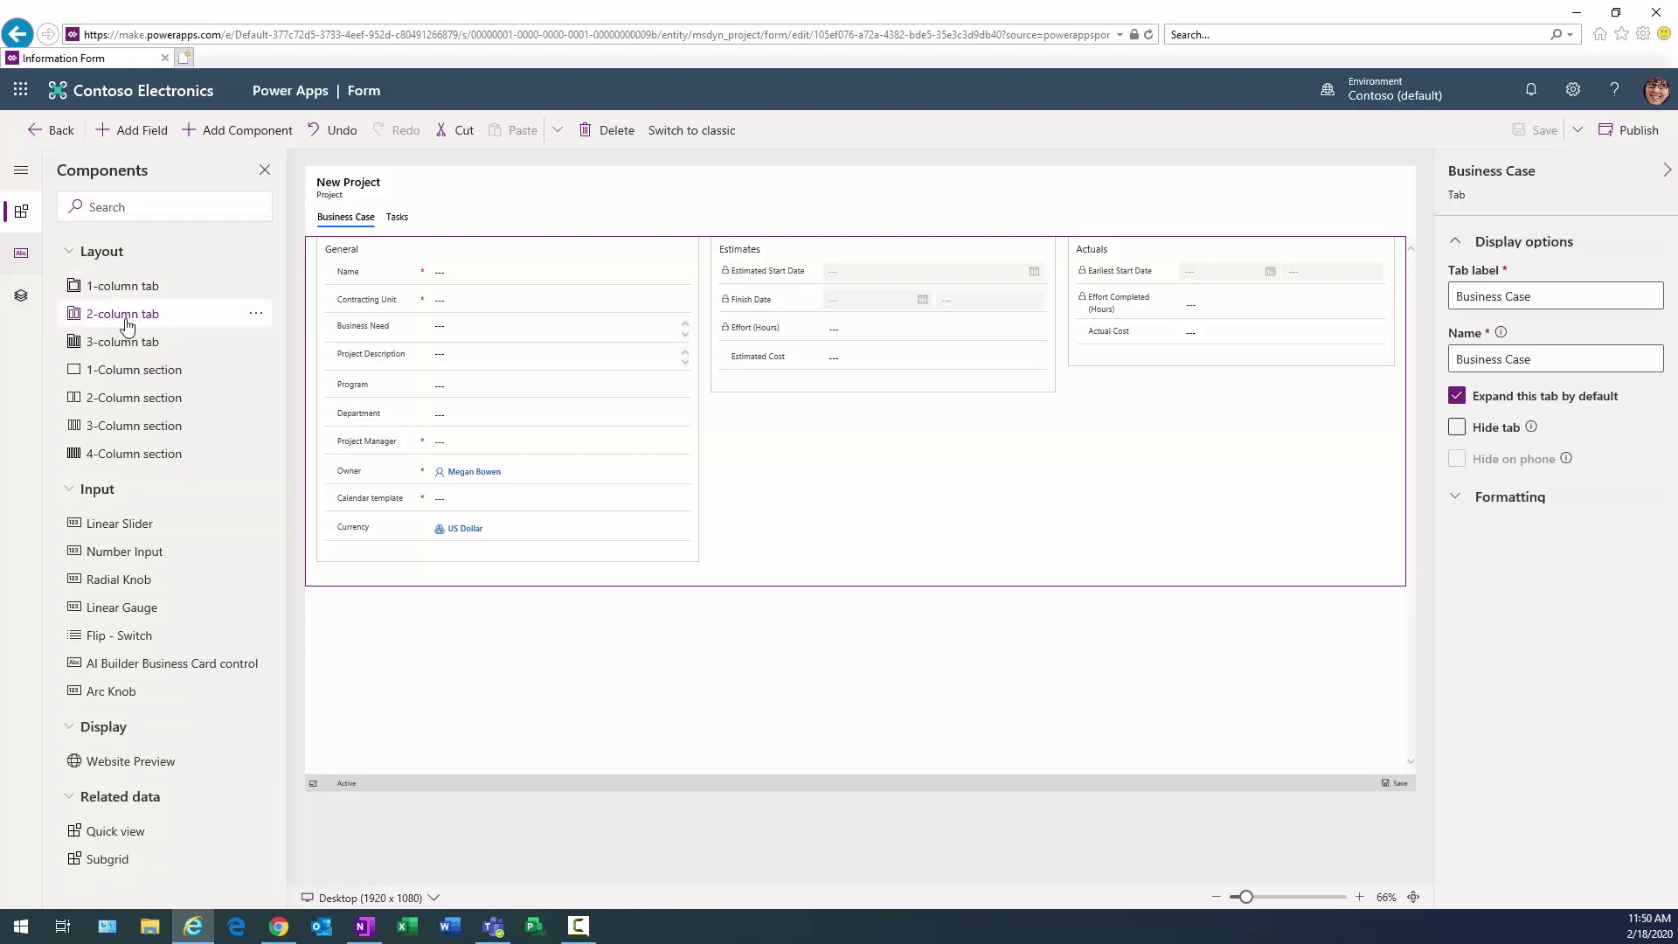
{"action": "left_click_drag", "start_coordinate": [127, 326], "coordinate": [454, 217]}
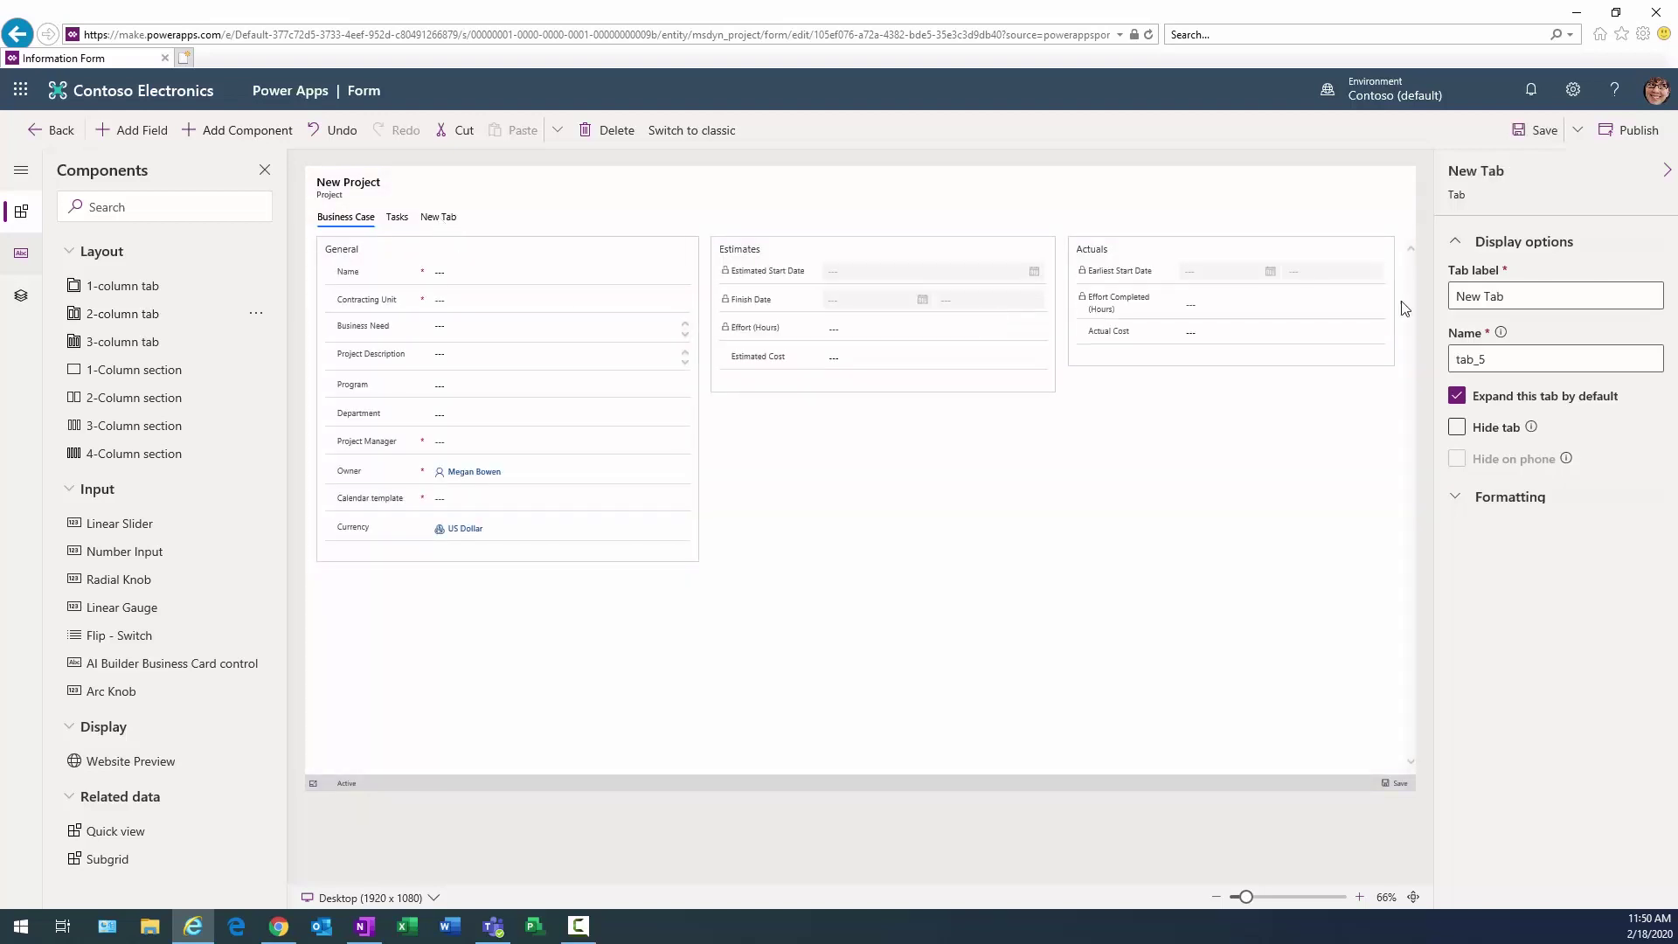
Set both the label and the name of the new two-column tab to Project Closeout, save the form, and reopen that tab.
{"action": "left_click", "coordinate": [440, 218]}
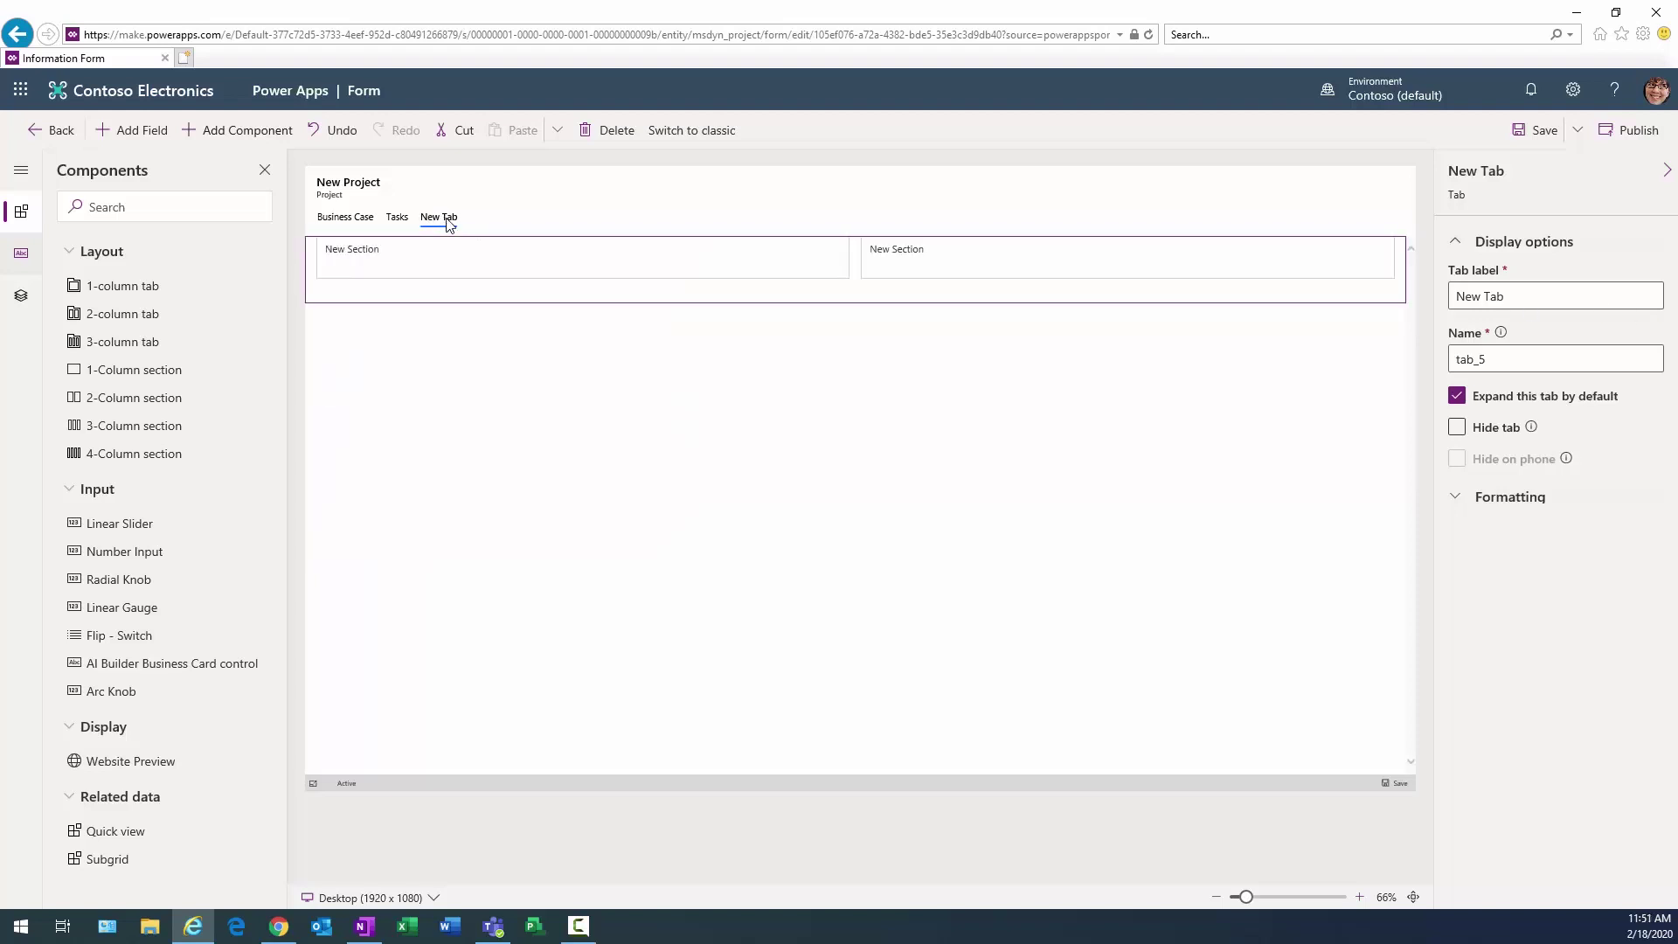
{"action": "triple_click", "coordinate": [1457, 297]}
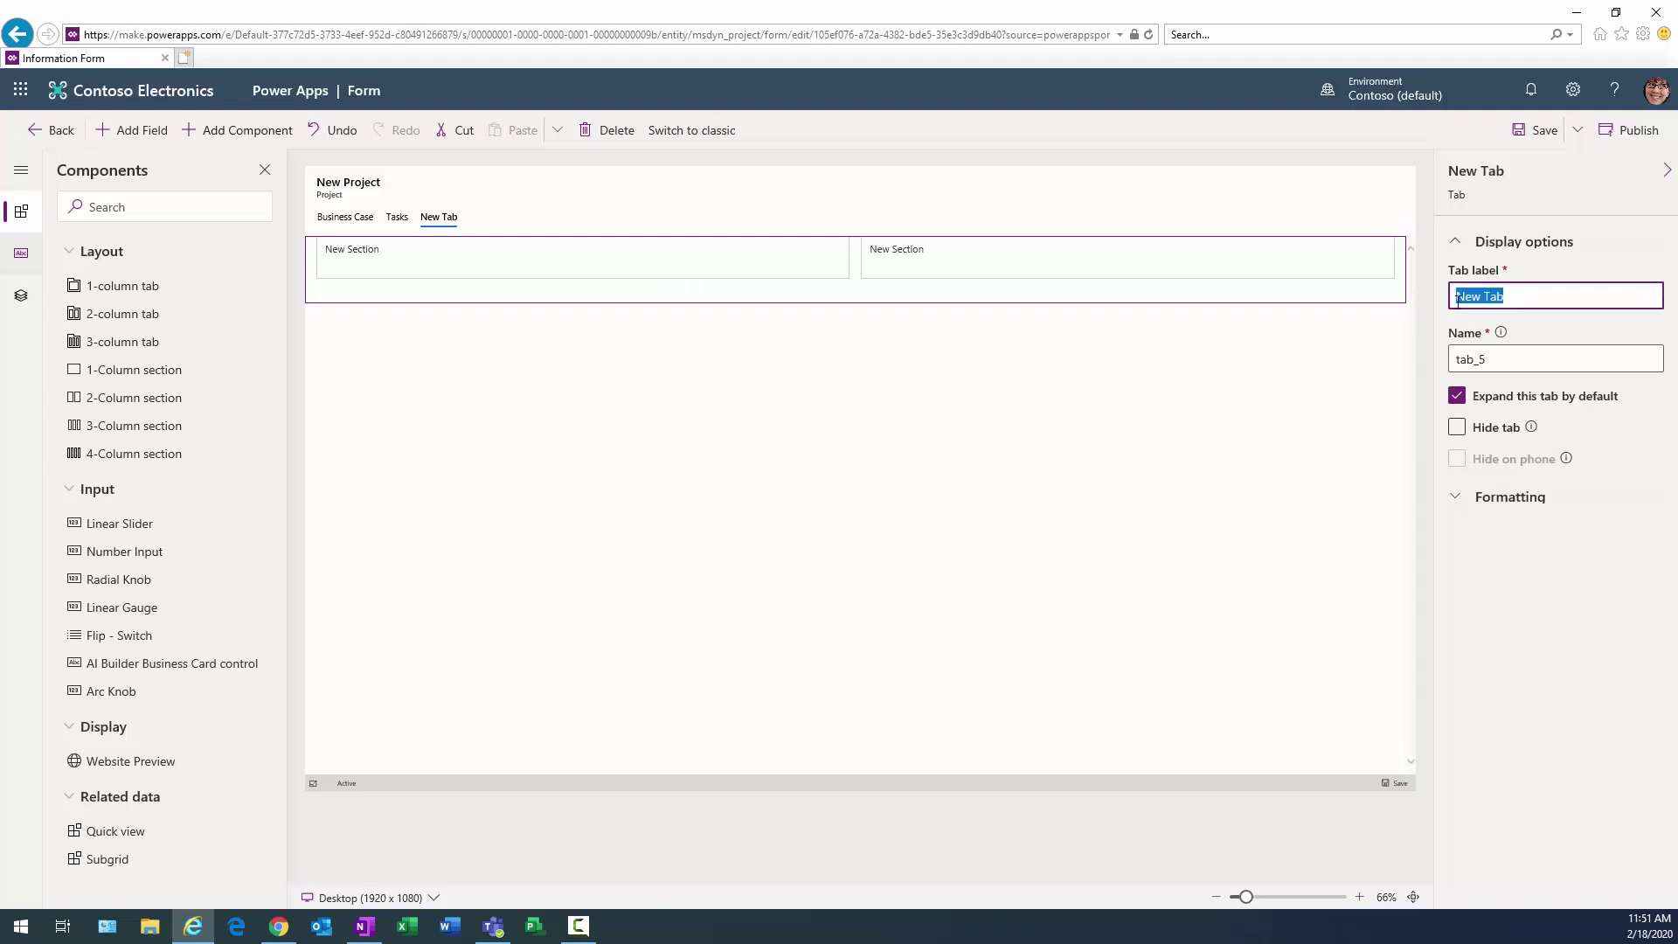
{"action": "type", "text": "Project Closeout"}
{"action": "key", "text": "ctrl+a"}
{"action": "key", "text": "Tab"}
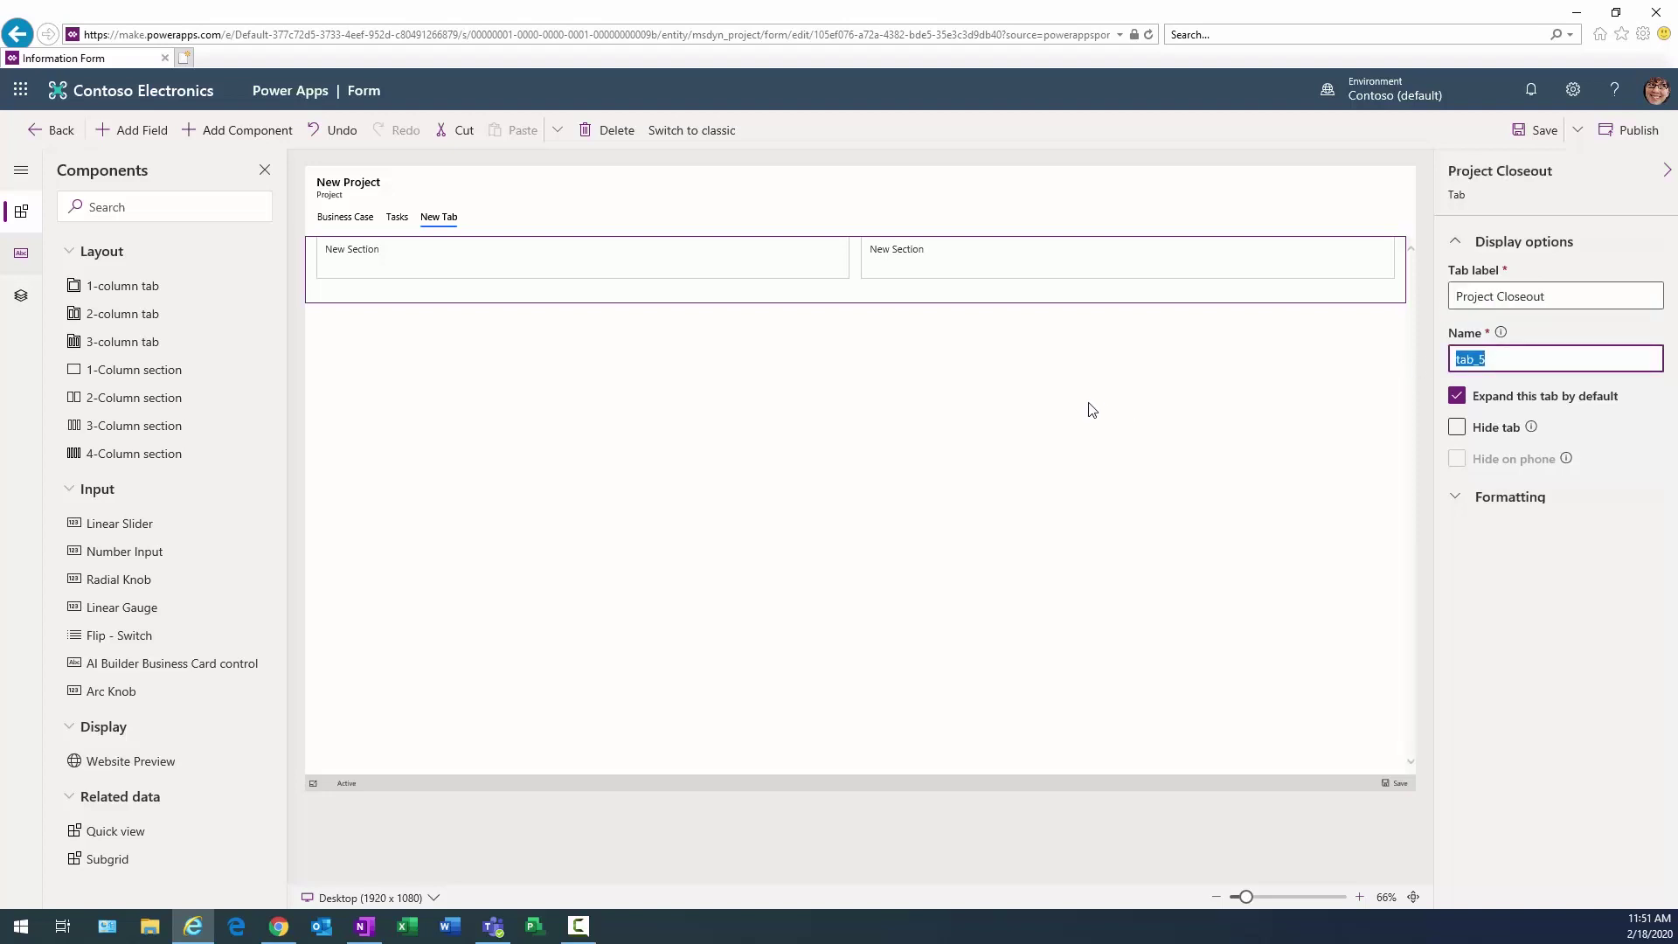
{"action": "key", "text": "ctrl+v"}
{"action": "left_click", "coordinate": [1536, 131]}
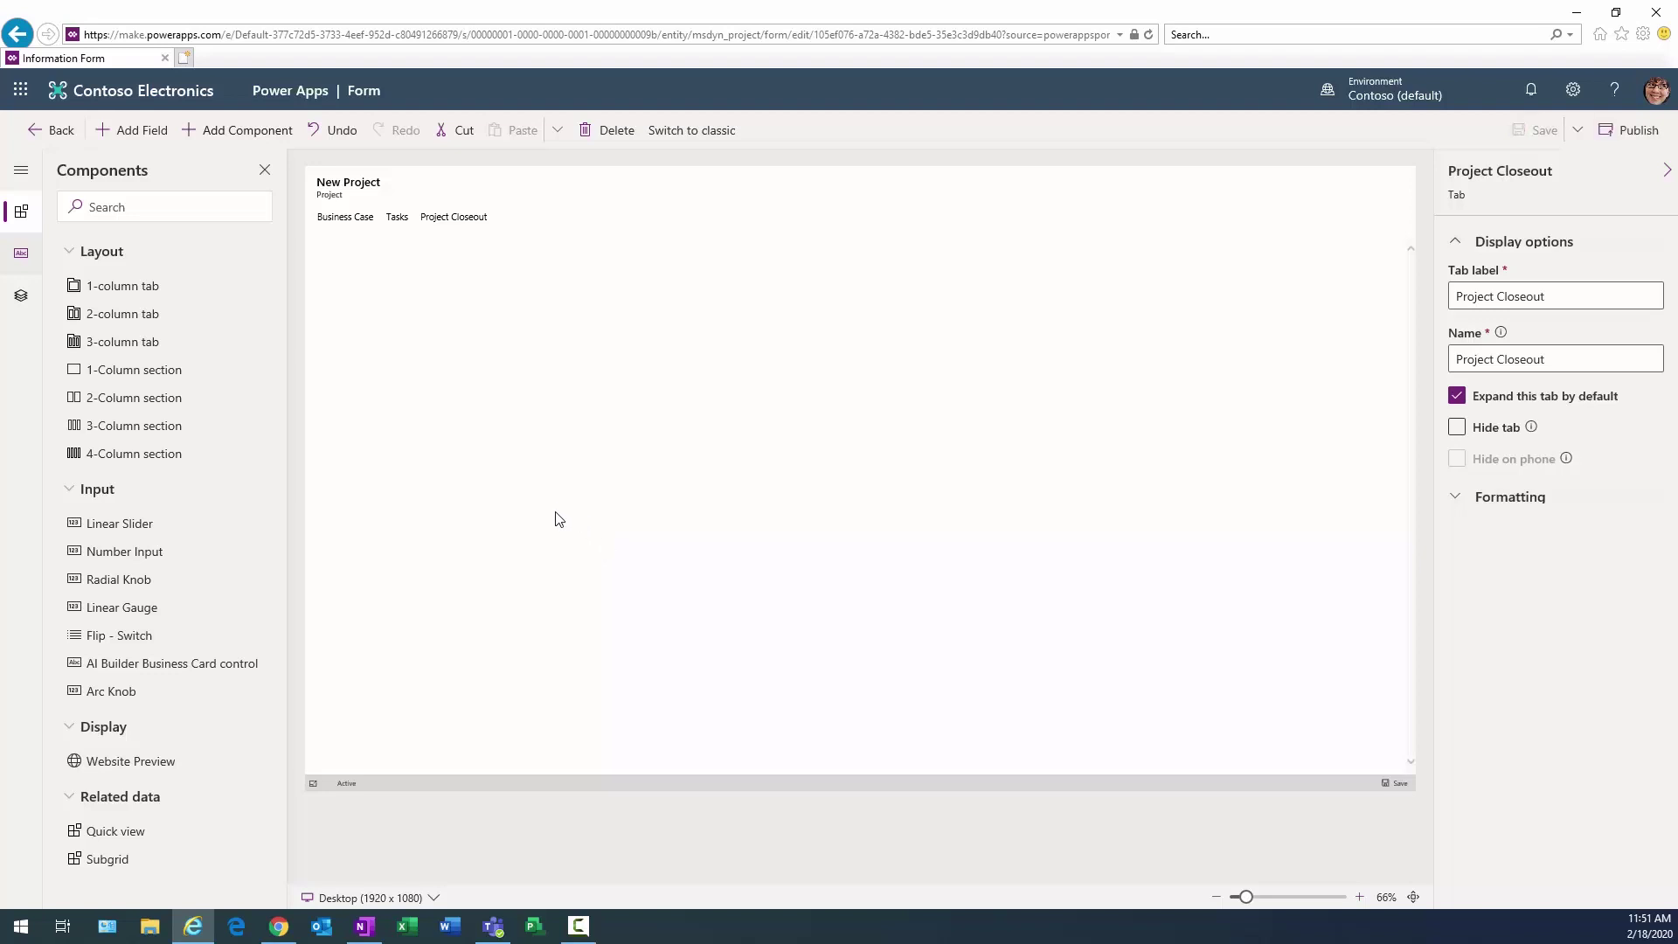
{"action": "left_click", "coordinate": [455, 216]}
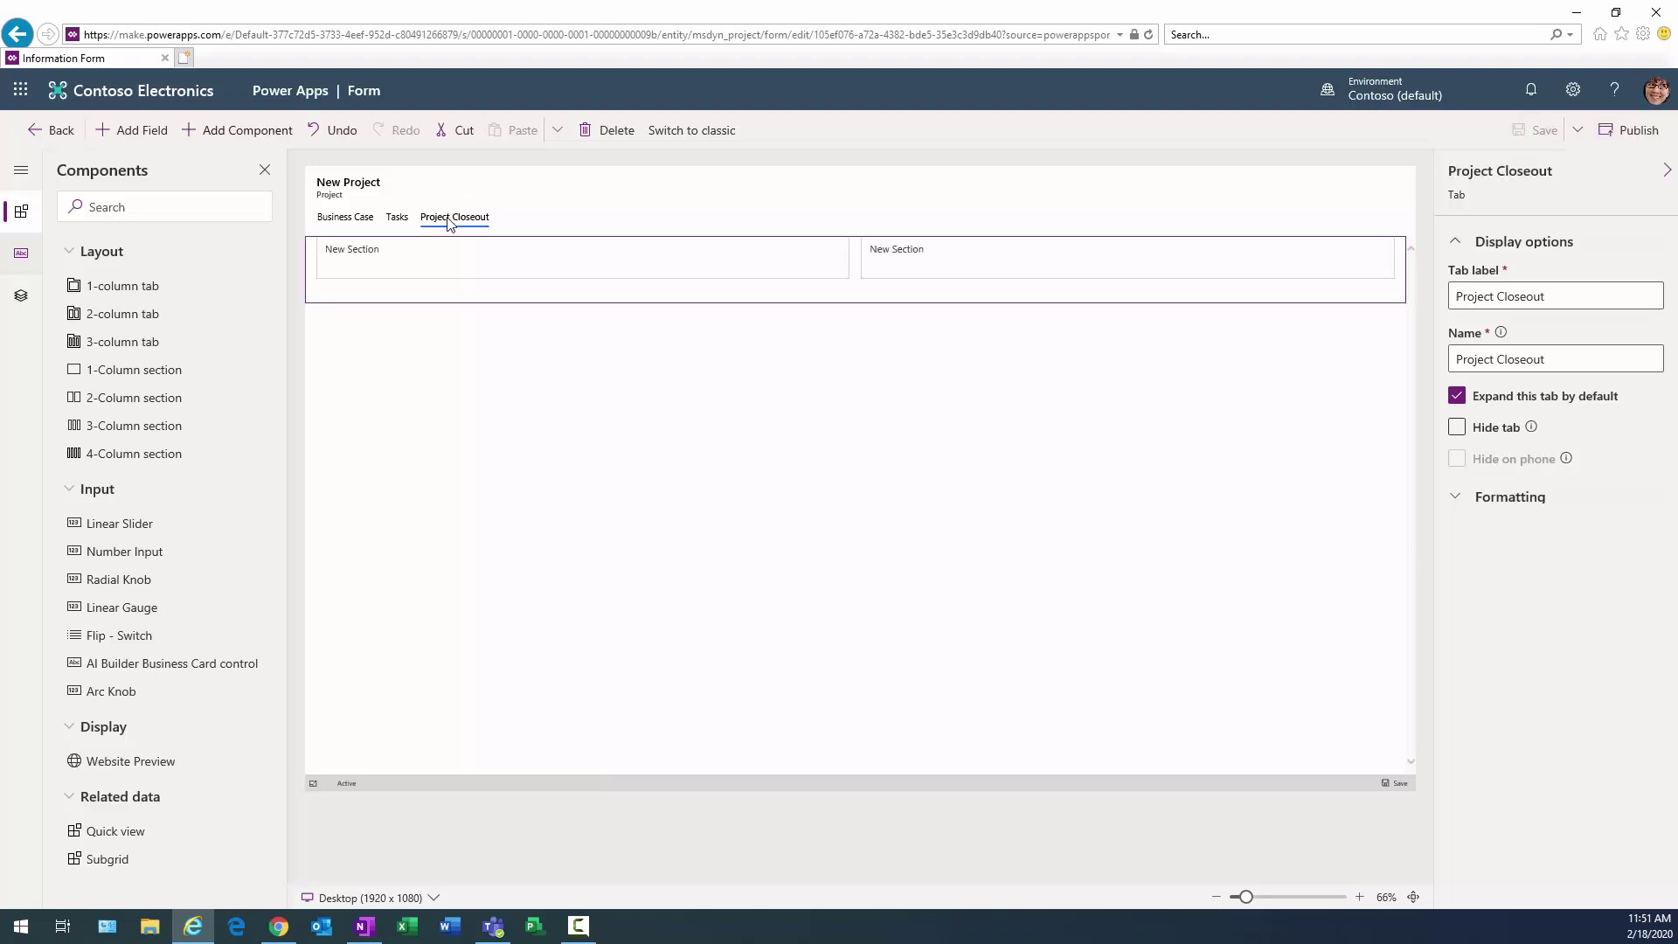
Add the unused Project Closeout field to the first section of the Project Closeout tab, with Write Final Report above it.
{"action": "left_click", "coordinate": [21, 256]}
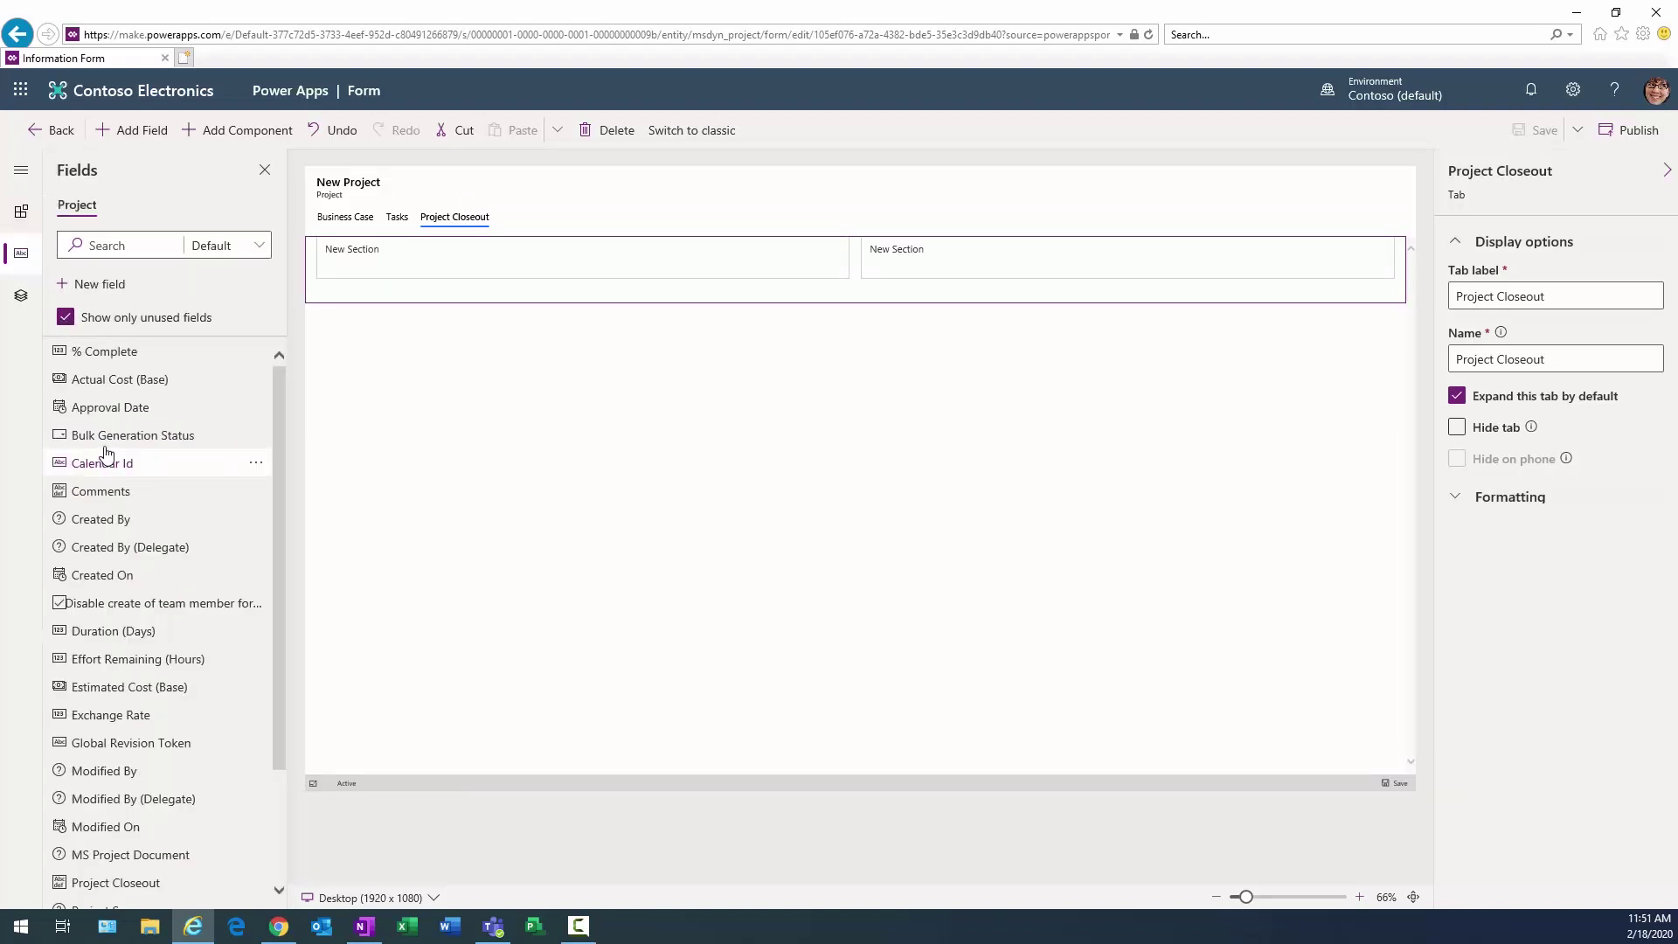
{"action": "left_click", "coordinate": [66, 318]}
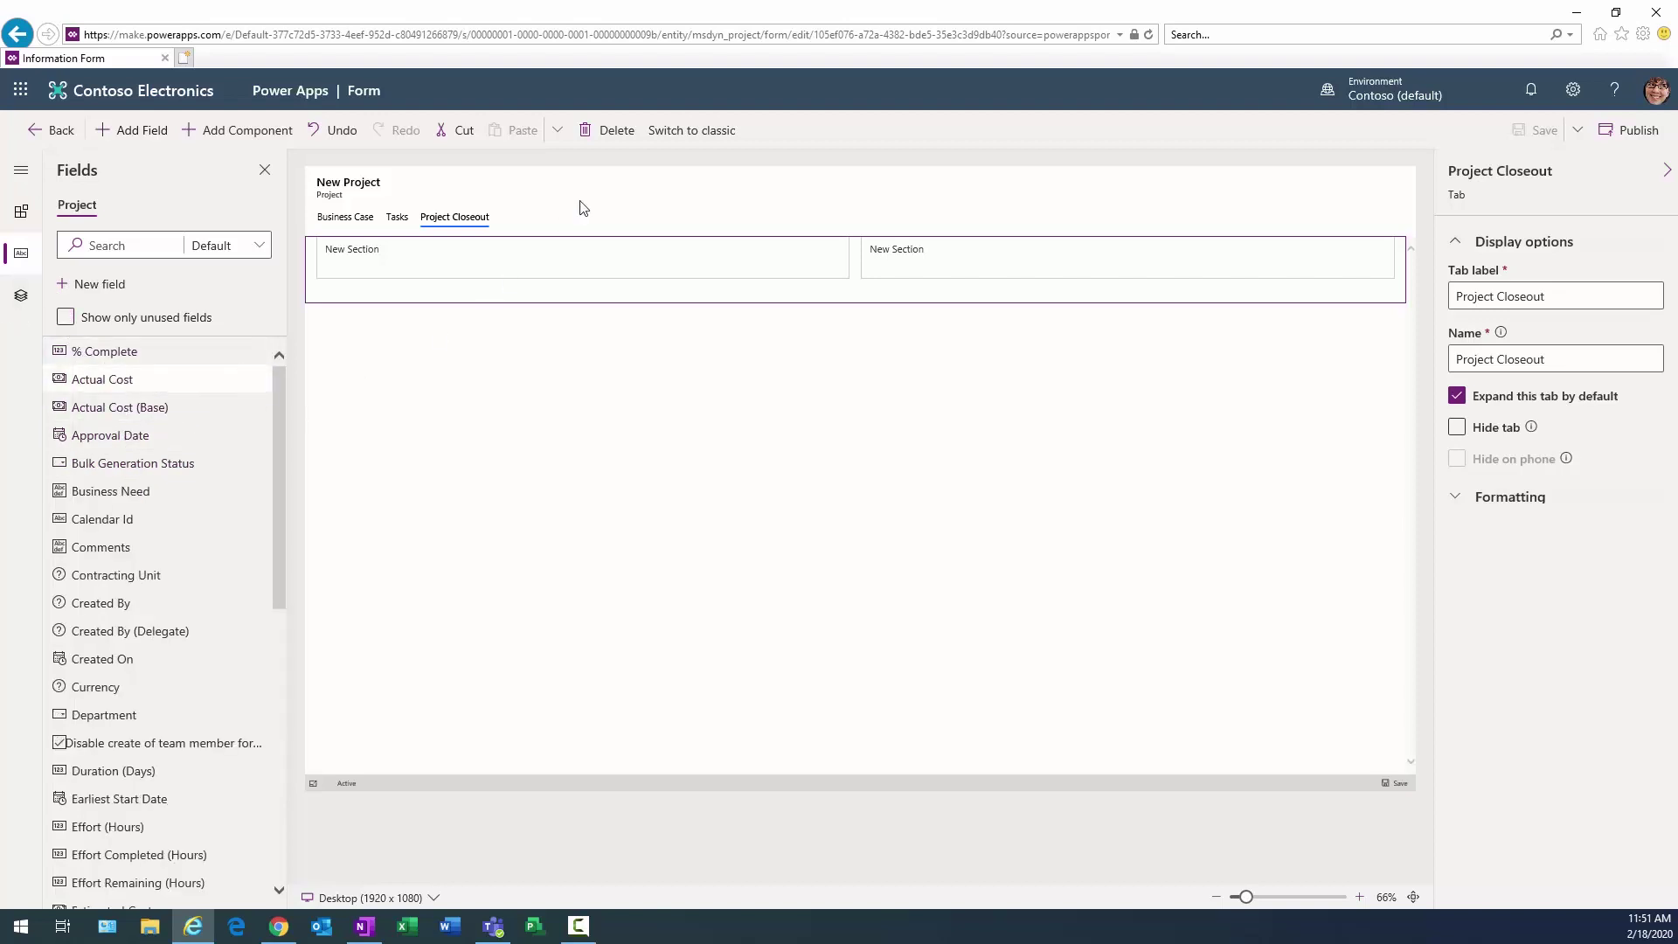
{"action": "left_click", "coordinate": [66, 317]}
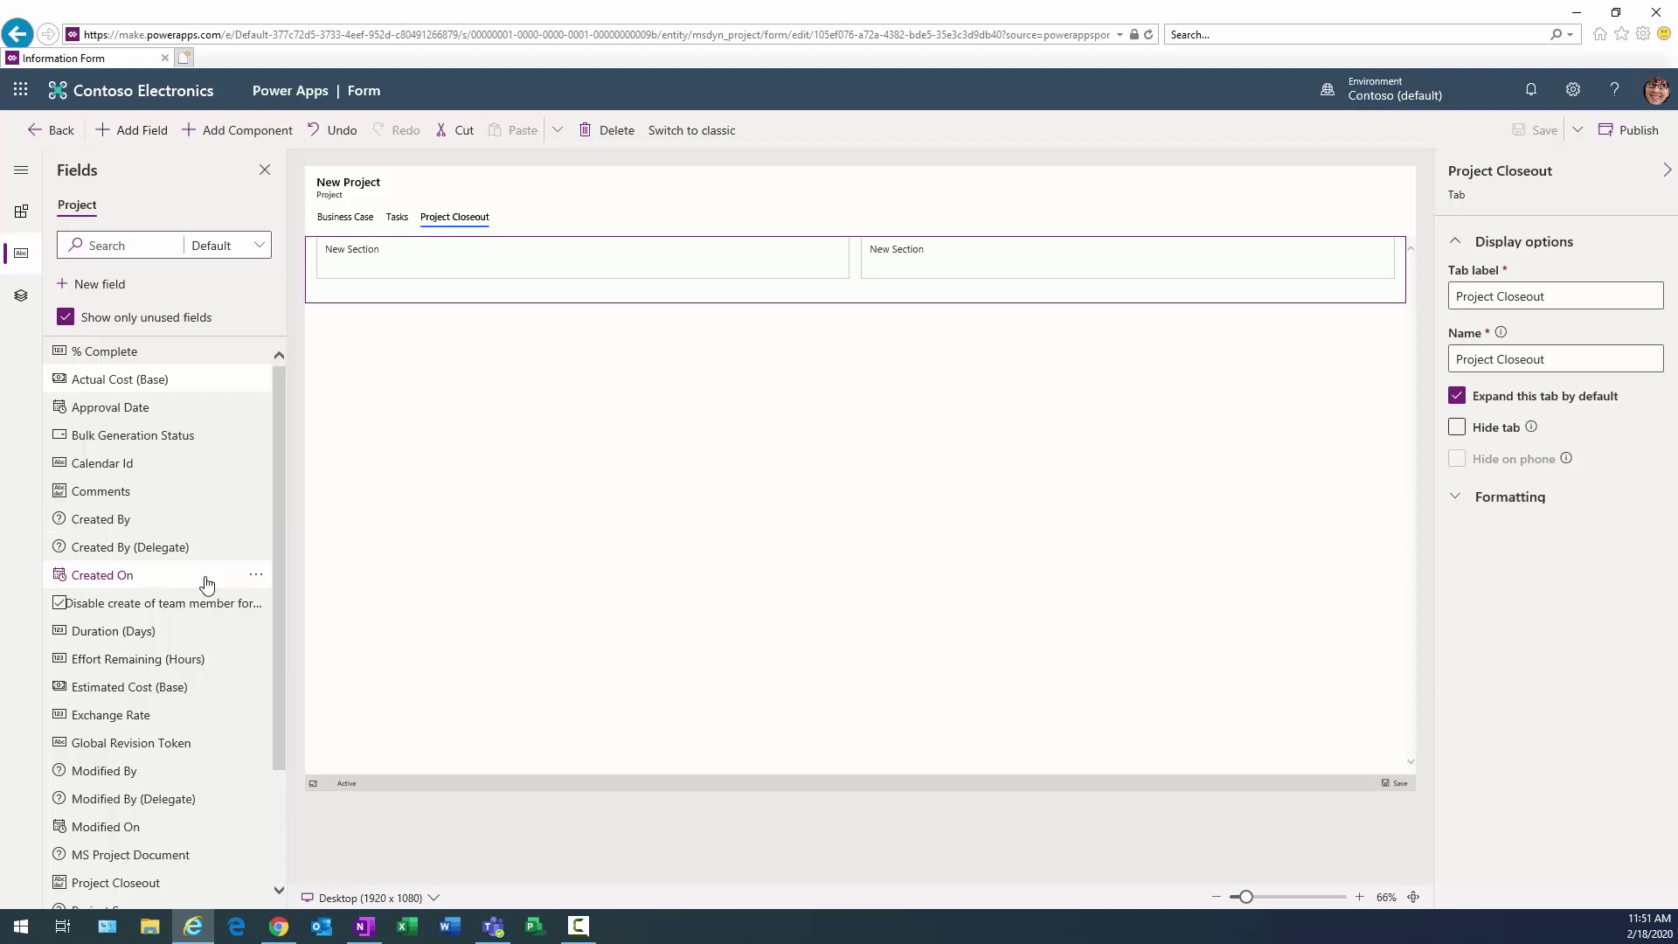
{"action": "scroll", "coordinate": [206, 581], "scroll_direction": "down", "scroll_amount": 2}
{"action": "left_click_drag", "start_coordinate": [157, 728], "coordinate": [494, 269]}
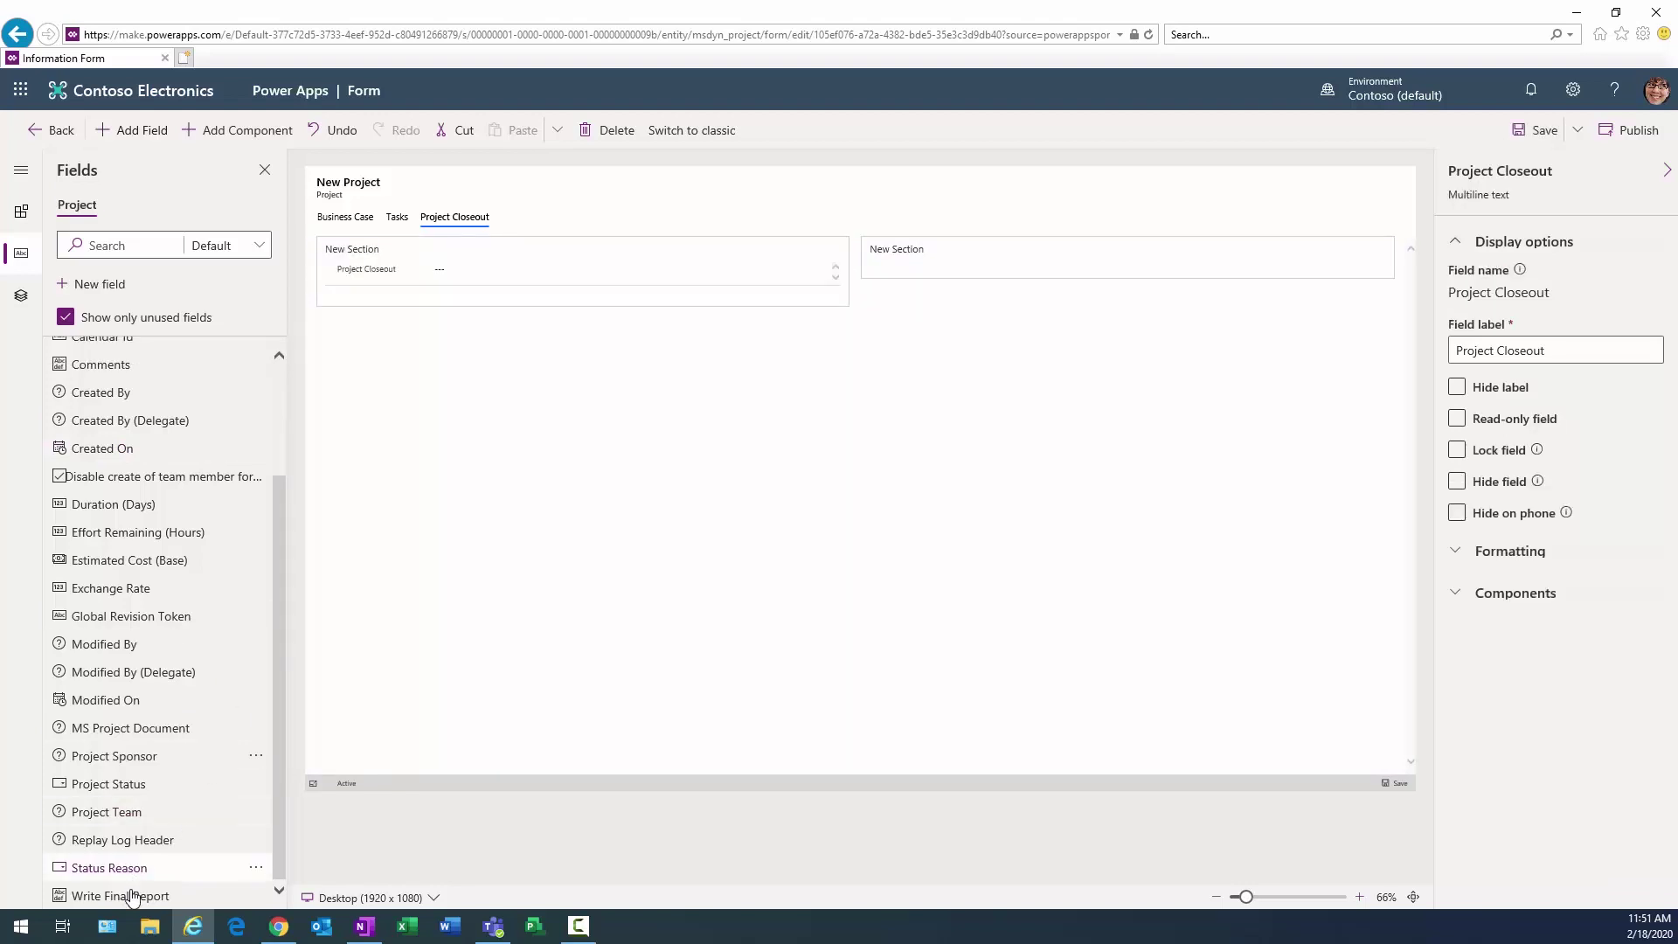
{"action": "left_click_drag", "start_coordinate": [127, 897], "coordinate": [470, 297]}
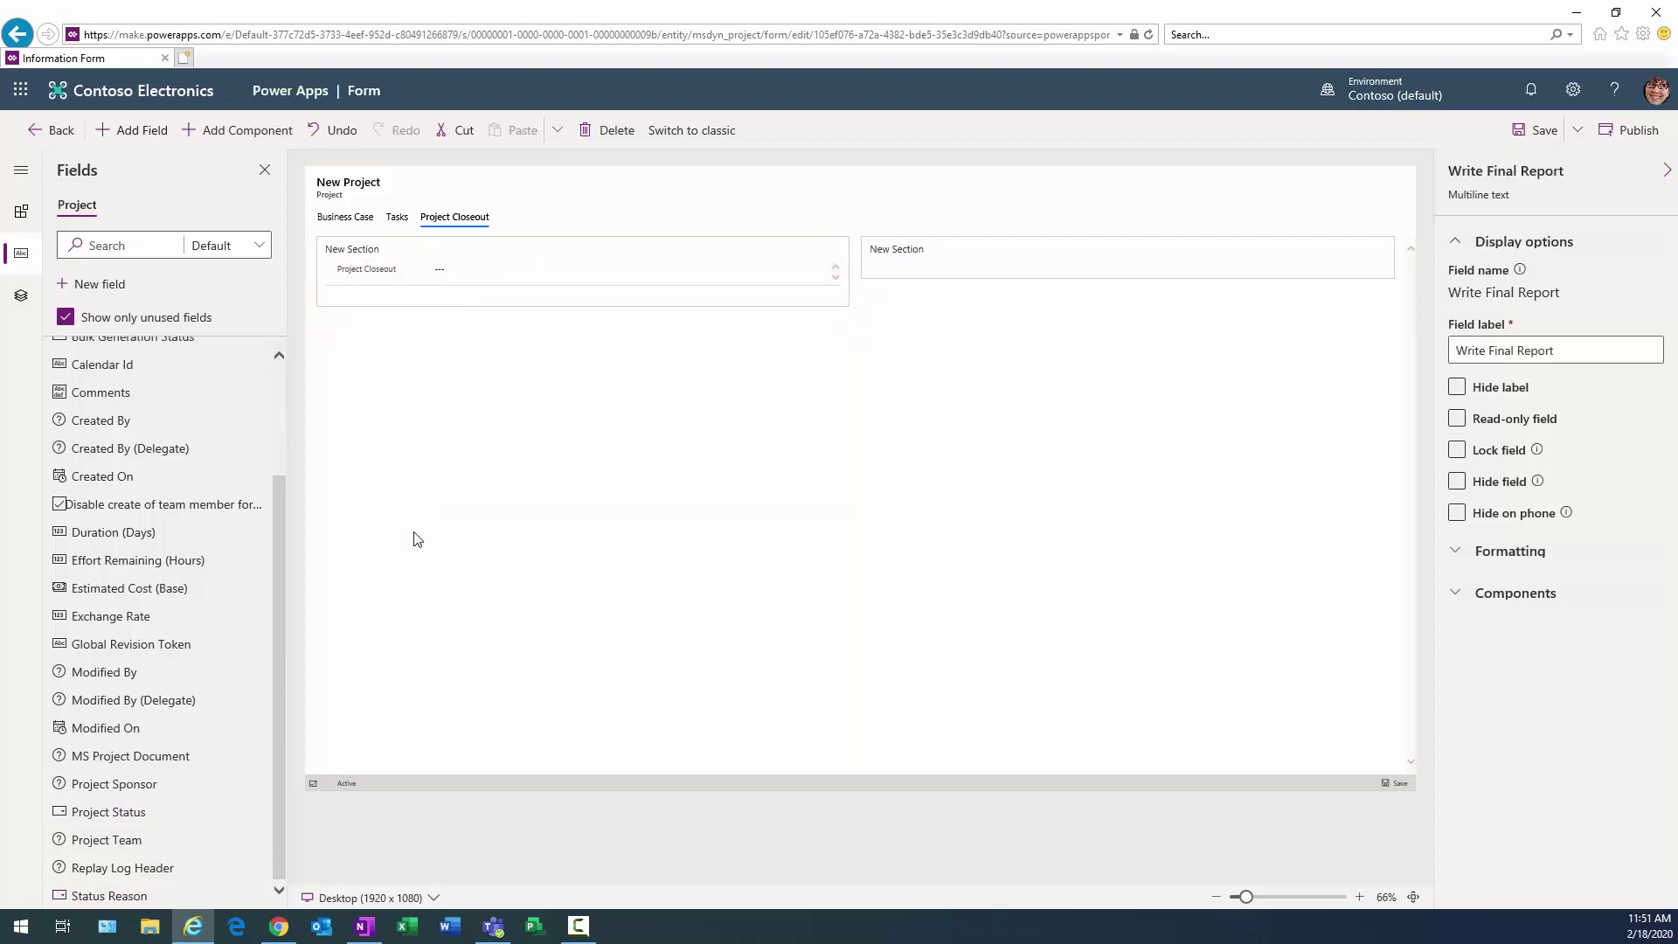
Set both the label and the name of the section holding Write Final Report to Closeout, and save the form.
{"action": "left_click", "coordinate": [358, 254]}
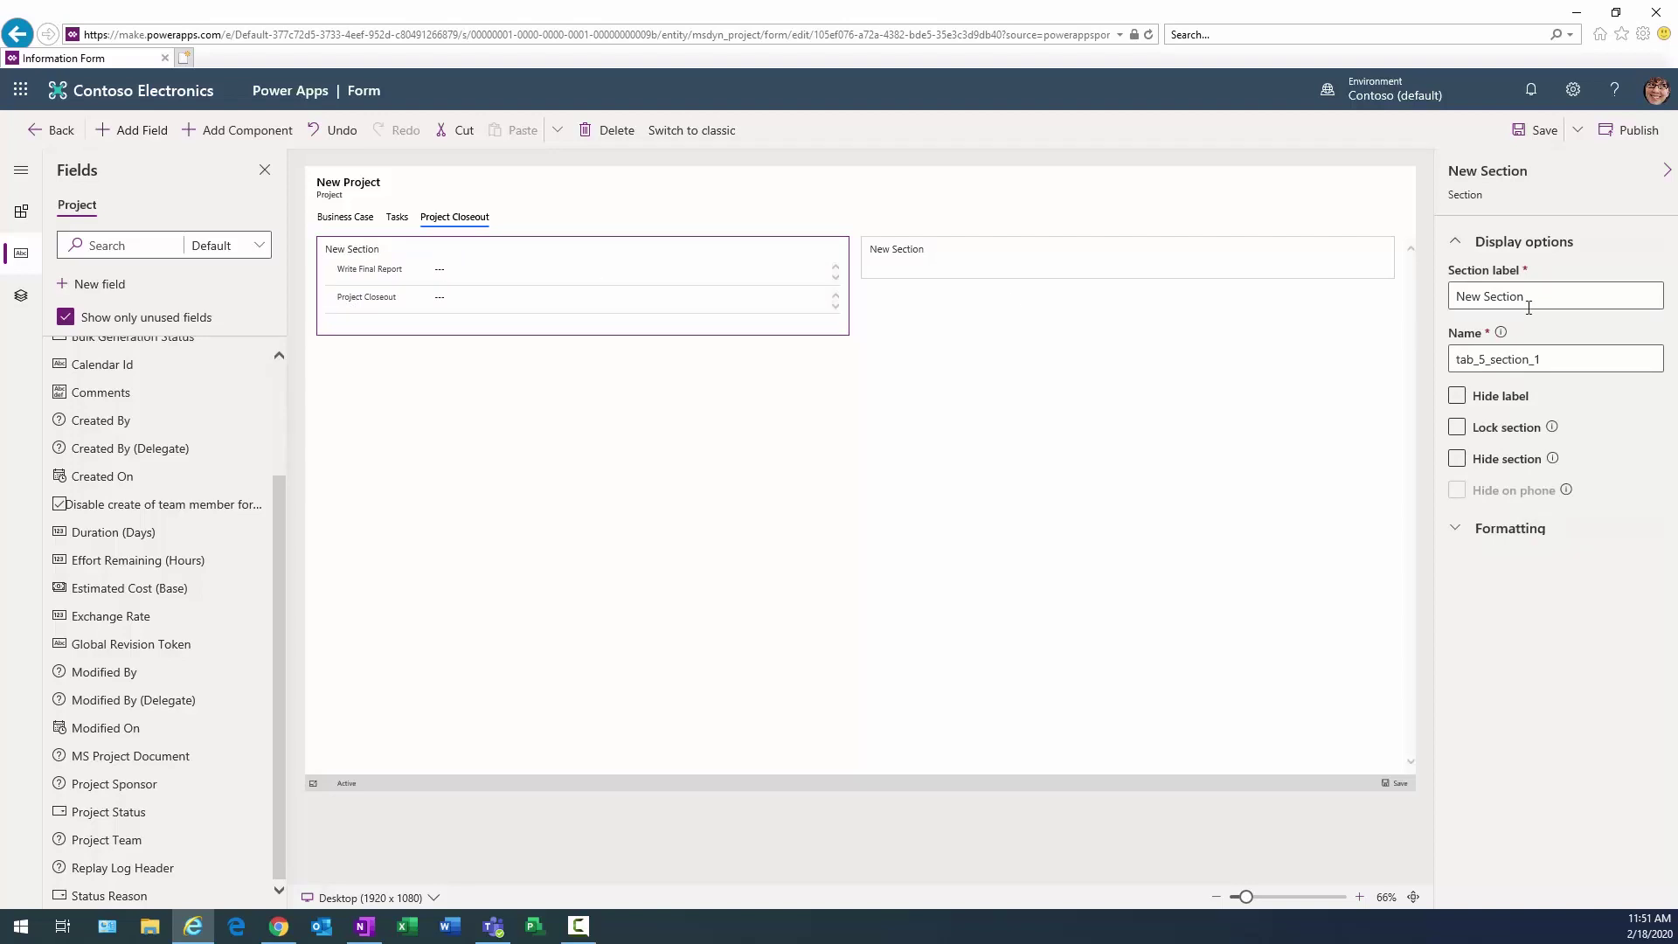
{"action": "left_click_drag", "start_coordinate": [1529, 296], "coordinate": [1430, 315]}
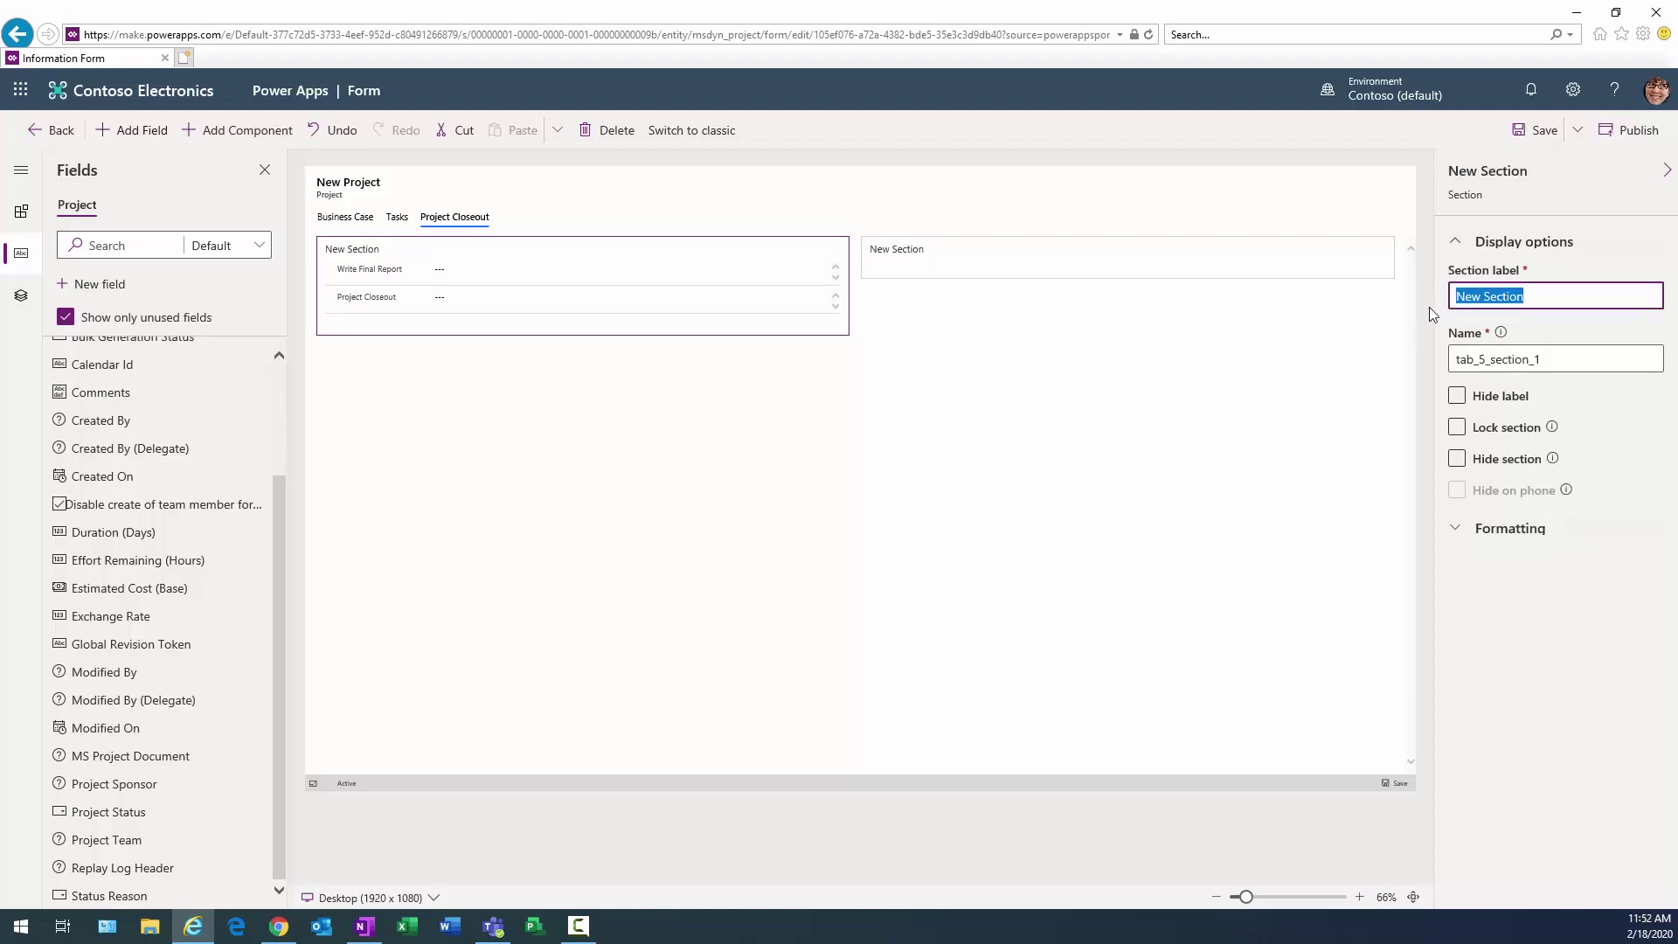
{"action": "type", "text": "Closeout"}
{"action": "double_click", "coordinate": [1474, 295]}
{"action": "key", "text": "ctrl+c"}
{"action": "key", "text": "Tab"}
{"action": "key", "text": "ctrl+v"}
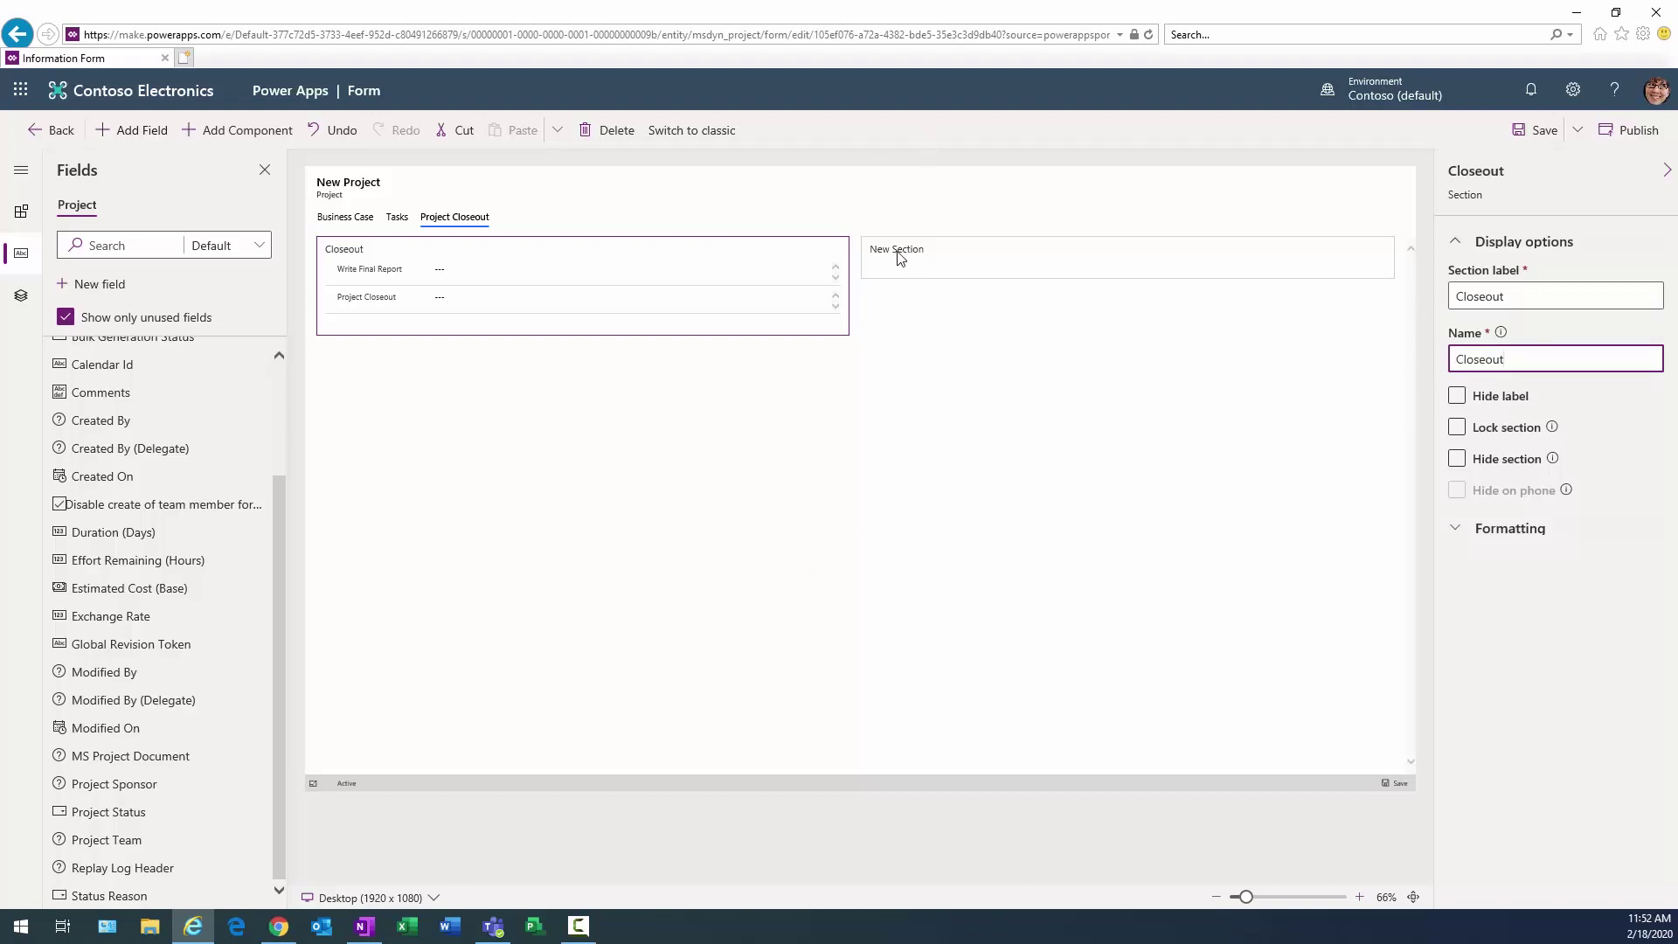
{"action": "left_click", "coordinate": [1538, 131]}
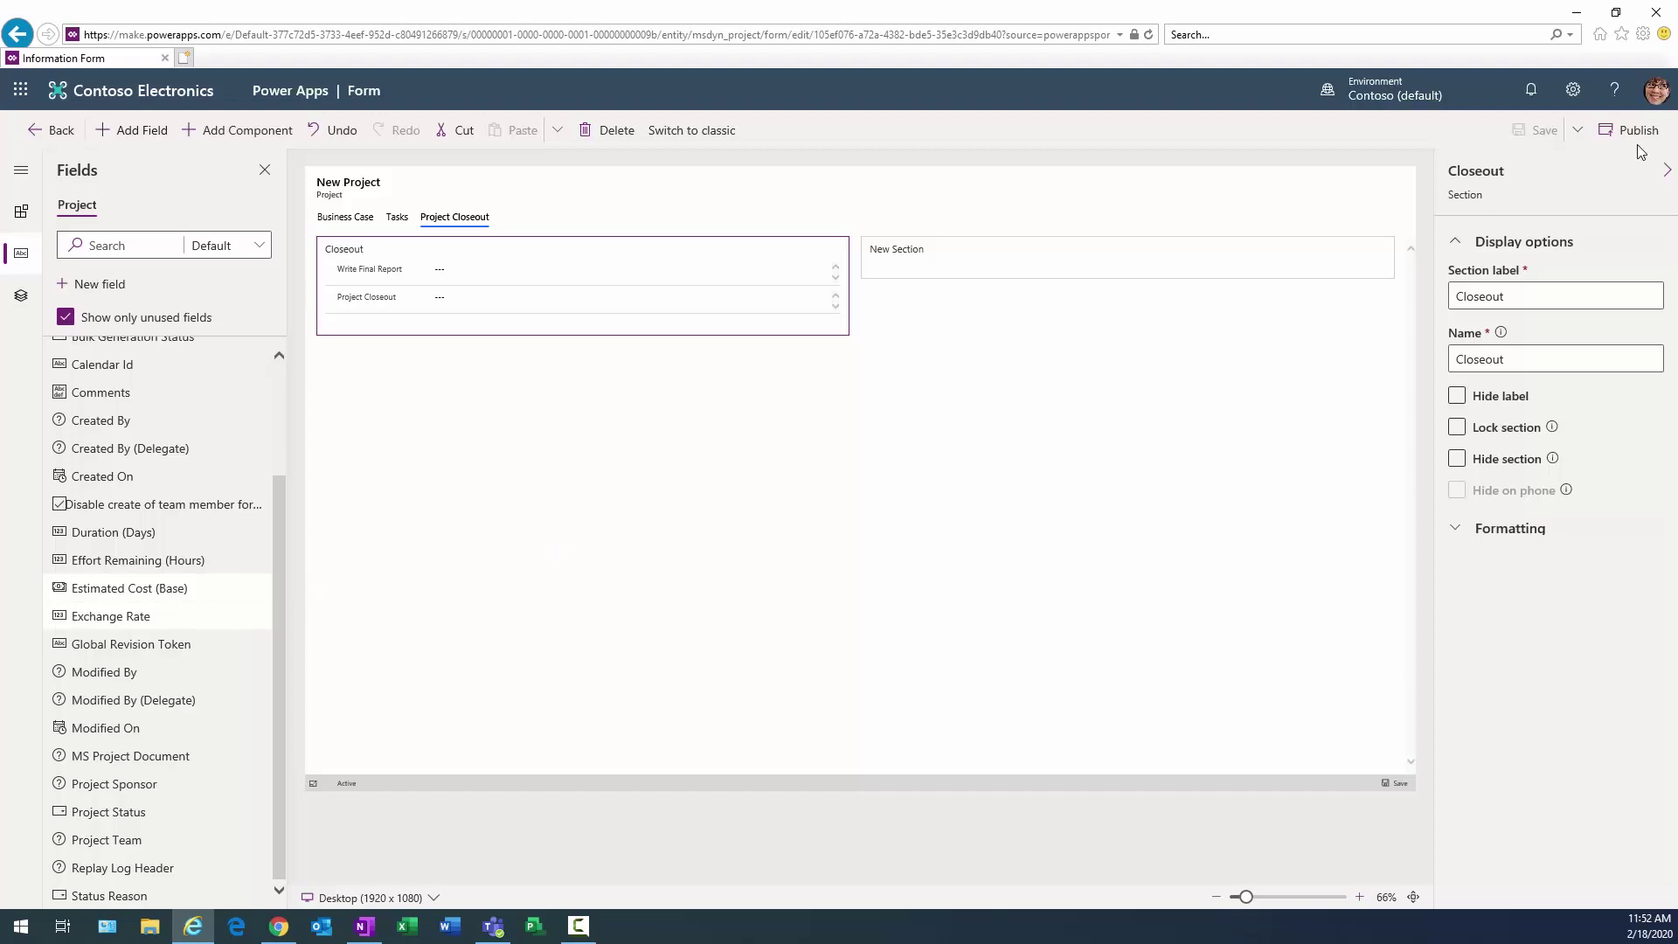
Leave the form editor, launch the Project app from the apps list, and start a new project record.
{"action": "left_click", "coordinate": [50, 133]}
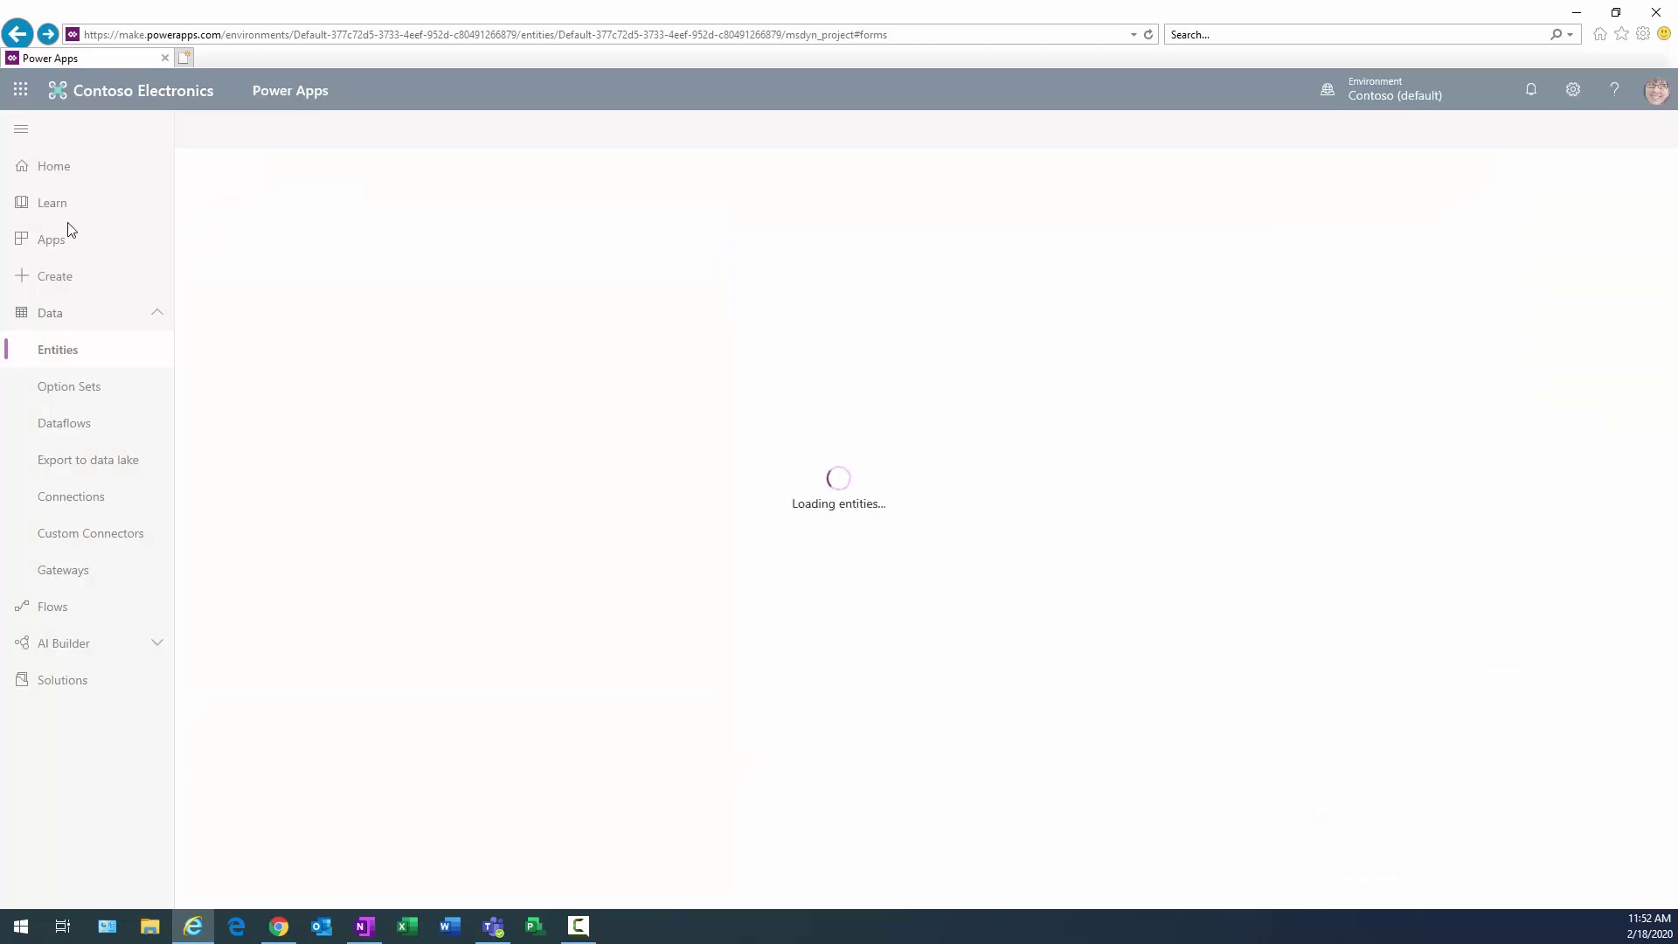
{"action": "left_click", "coordinate": [55, 242]}
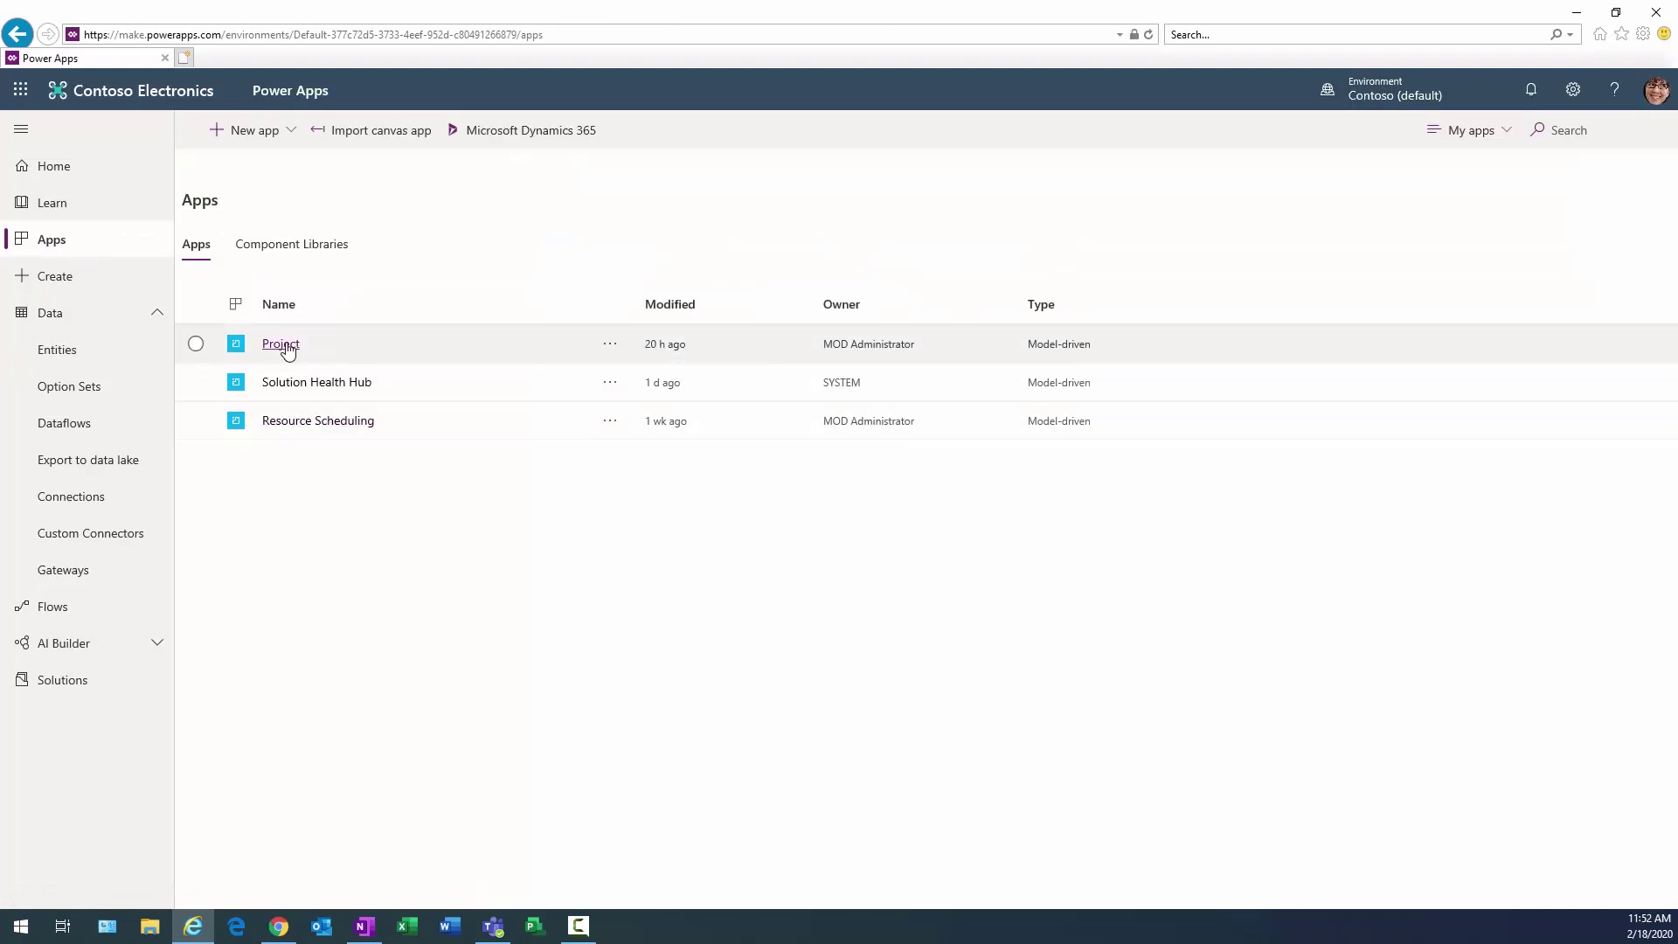
{"action": "left_click", "coordinate": [283, 344]}
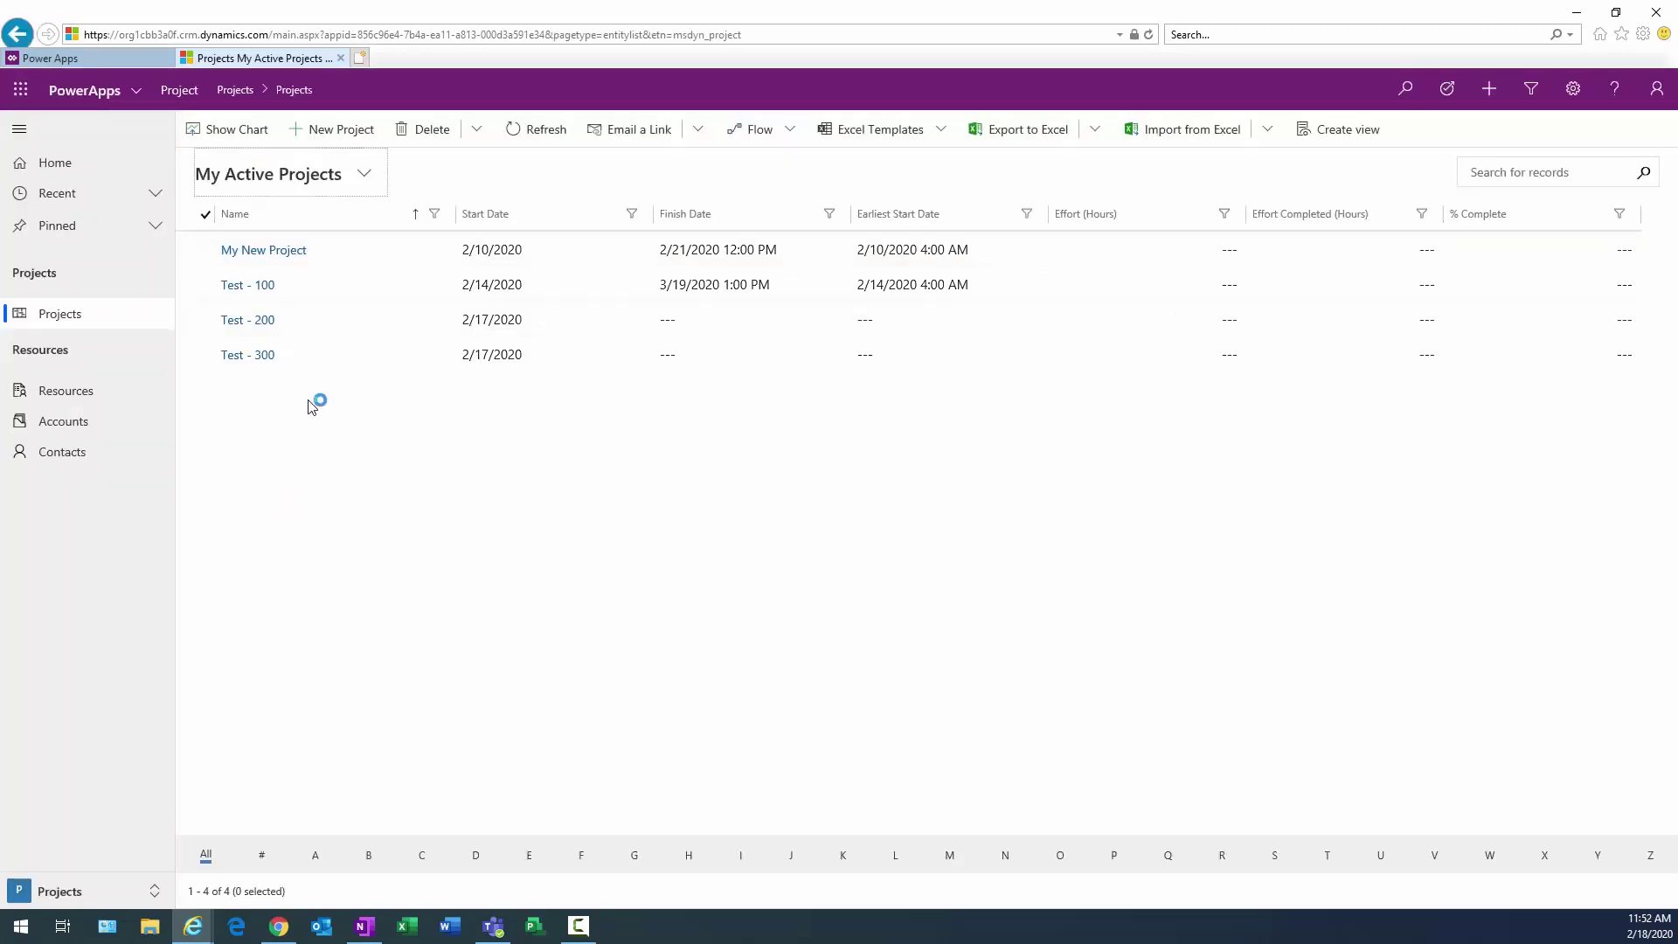
{"action": "left_click", "coordinate": [345, 131]}
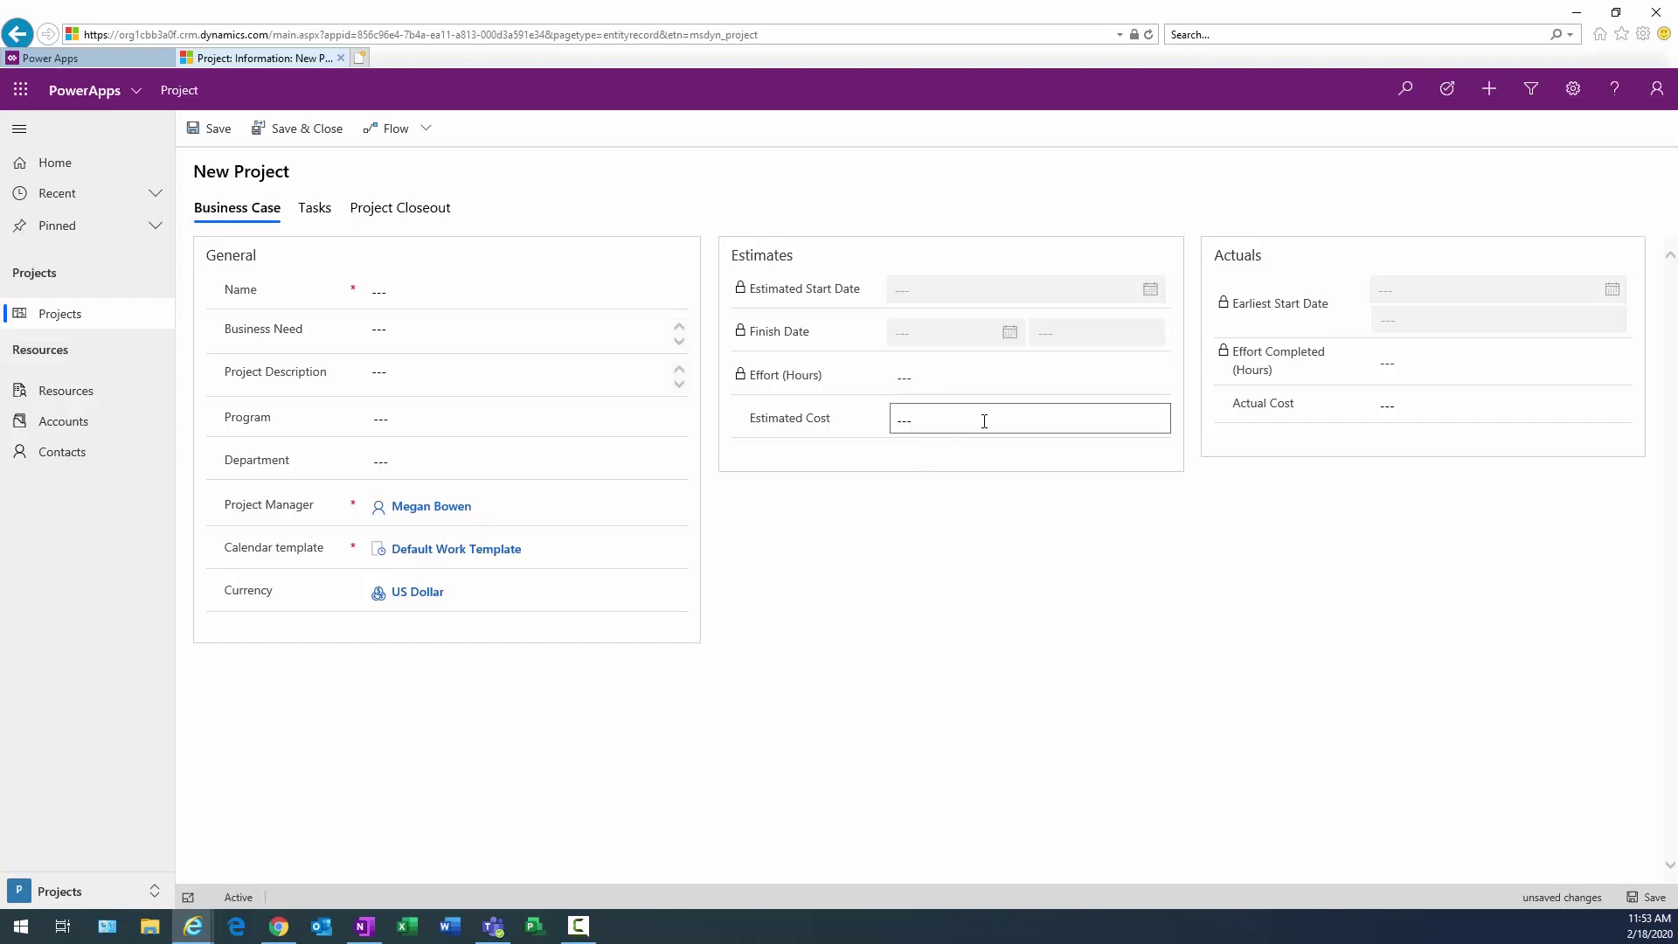
Name the new project Test 500 and enter "Write Text here" as both its Business Need and Project Description.
{"action": "left_click", "coordinate": [407, 294]}
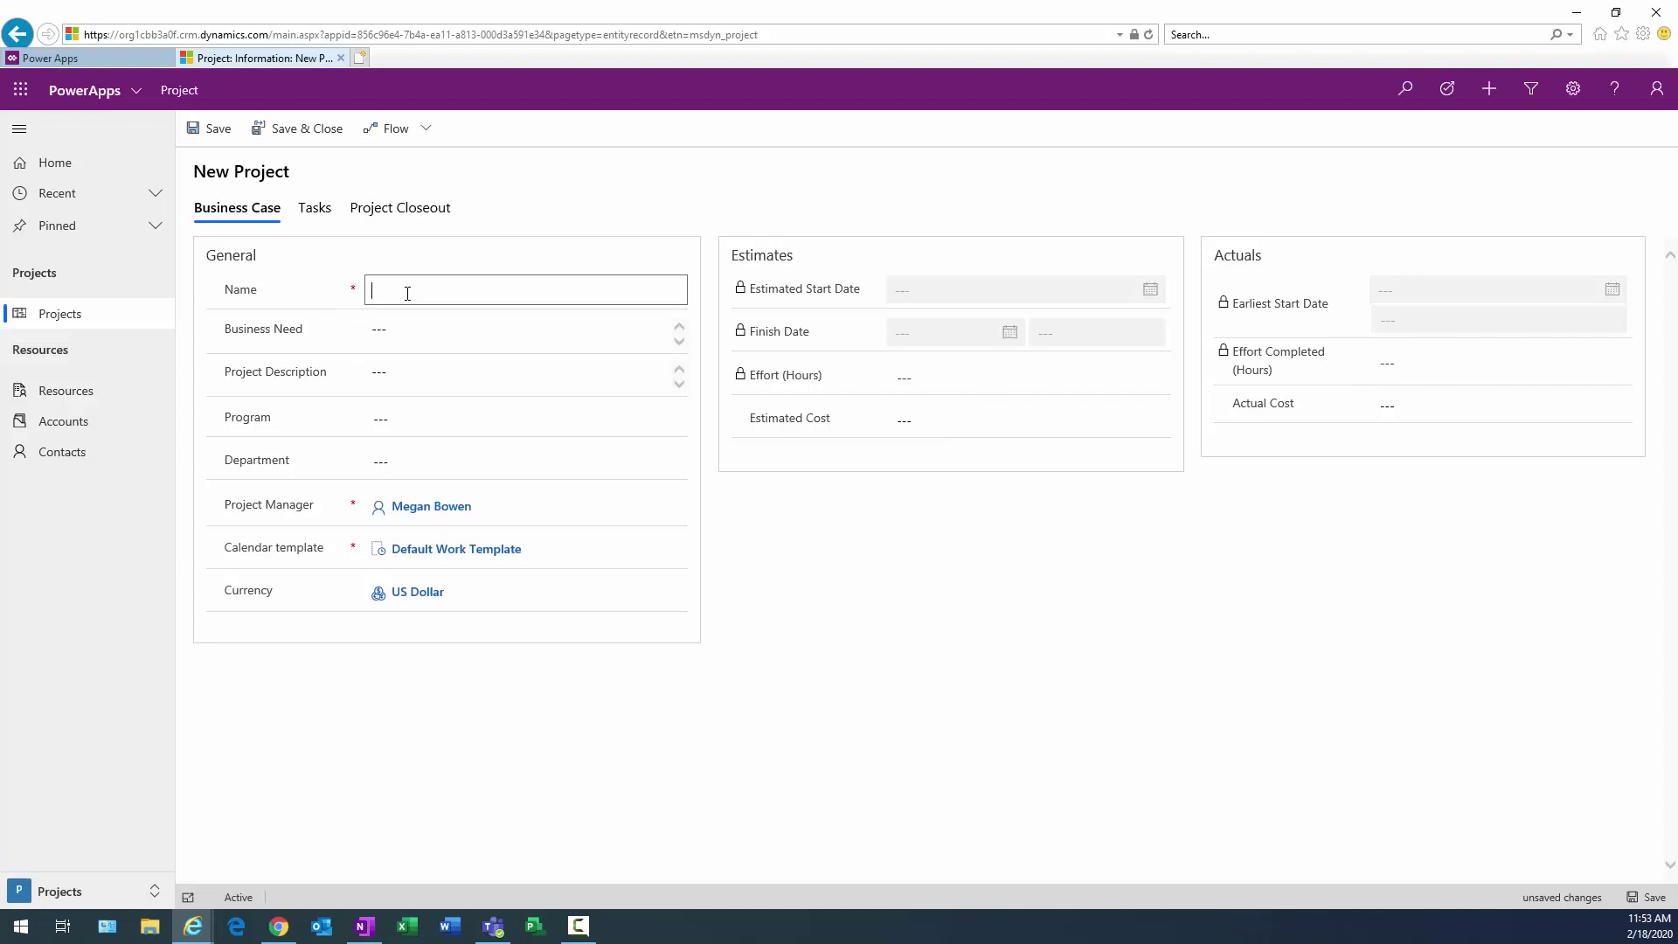
{"action": "type", "text": "Test 500"}
{"action": "left_click", "coordinate": [480, 330]}
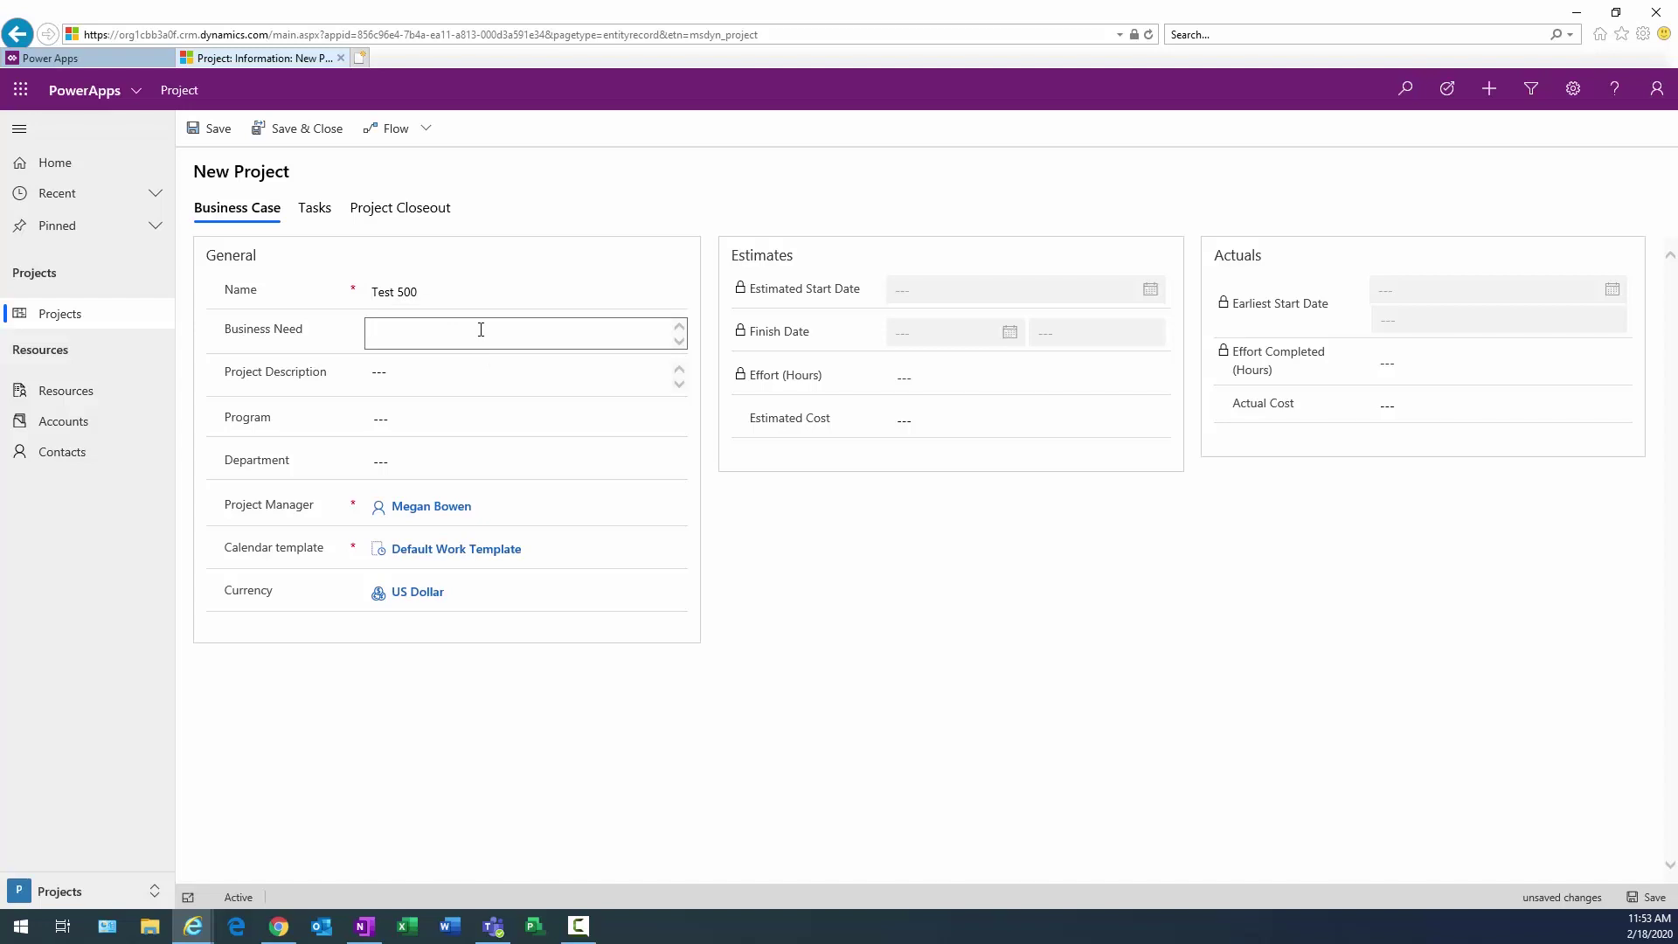
{"action": "type", "text": "Write Test here"}
{"action": "key", "text": "ctrl+a"}
{"action": "key", "text": "ctrl+c"}
{"action": "left_click", "coordinate": [419, 374]}
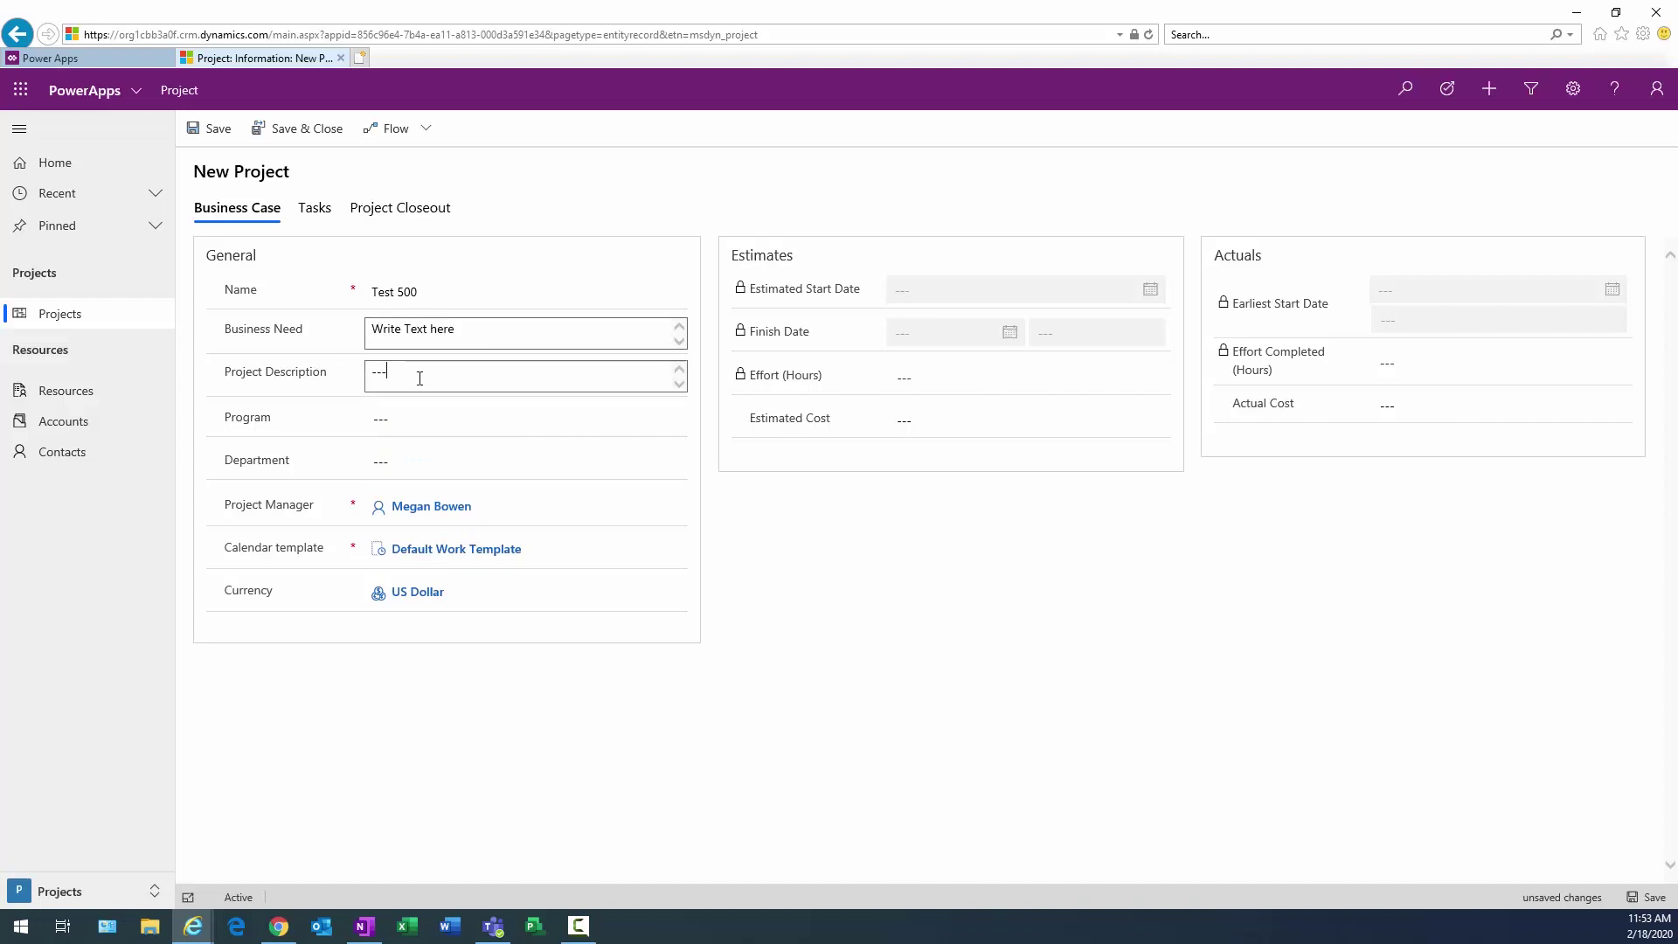
{"action": "key", "text": "ctrl+v"}
Set the project's Program to Asset Management and its Department to Finance.
{"action": "left_click", "coordinate": [434, 423]}
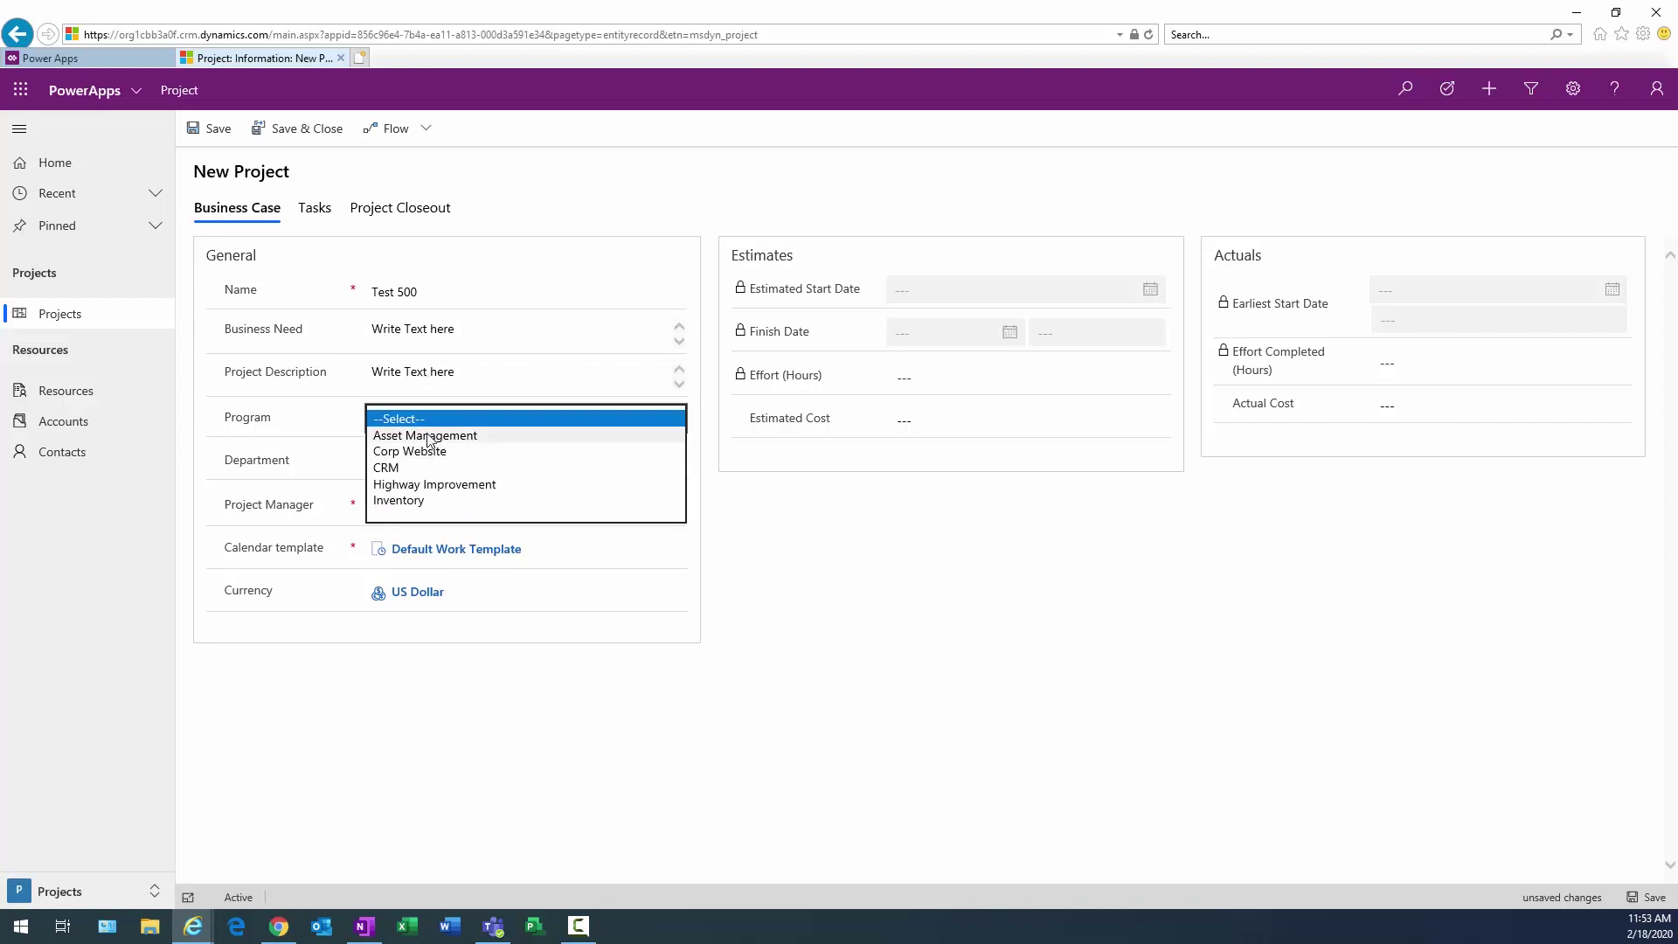
{"action": "left_click", "coordinate": [442, 437]}
{"action": "left_click", "coordinate": [439, 471]}
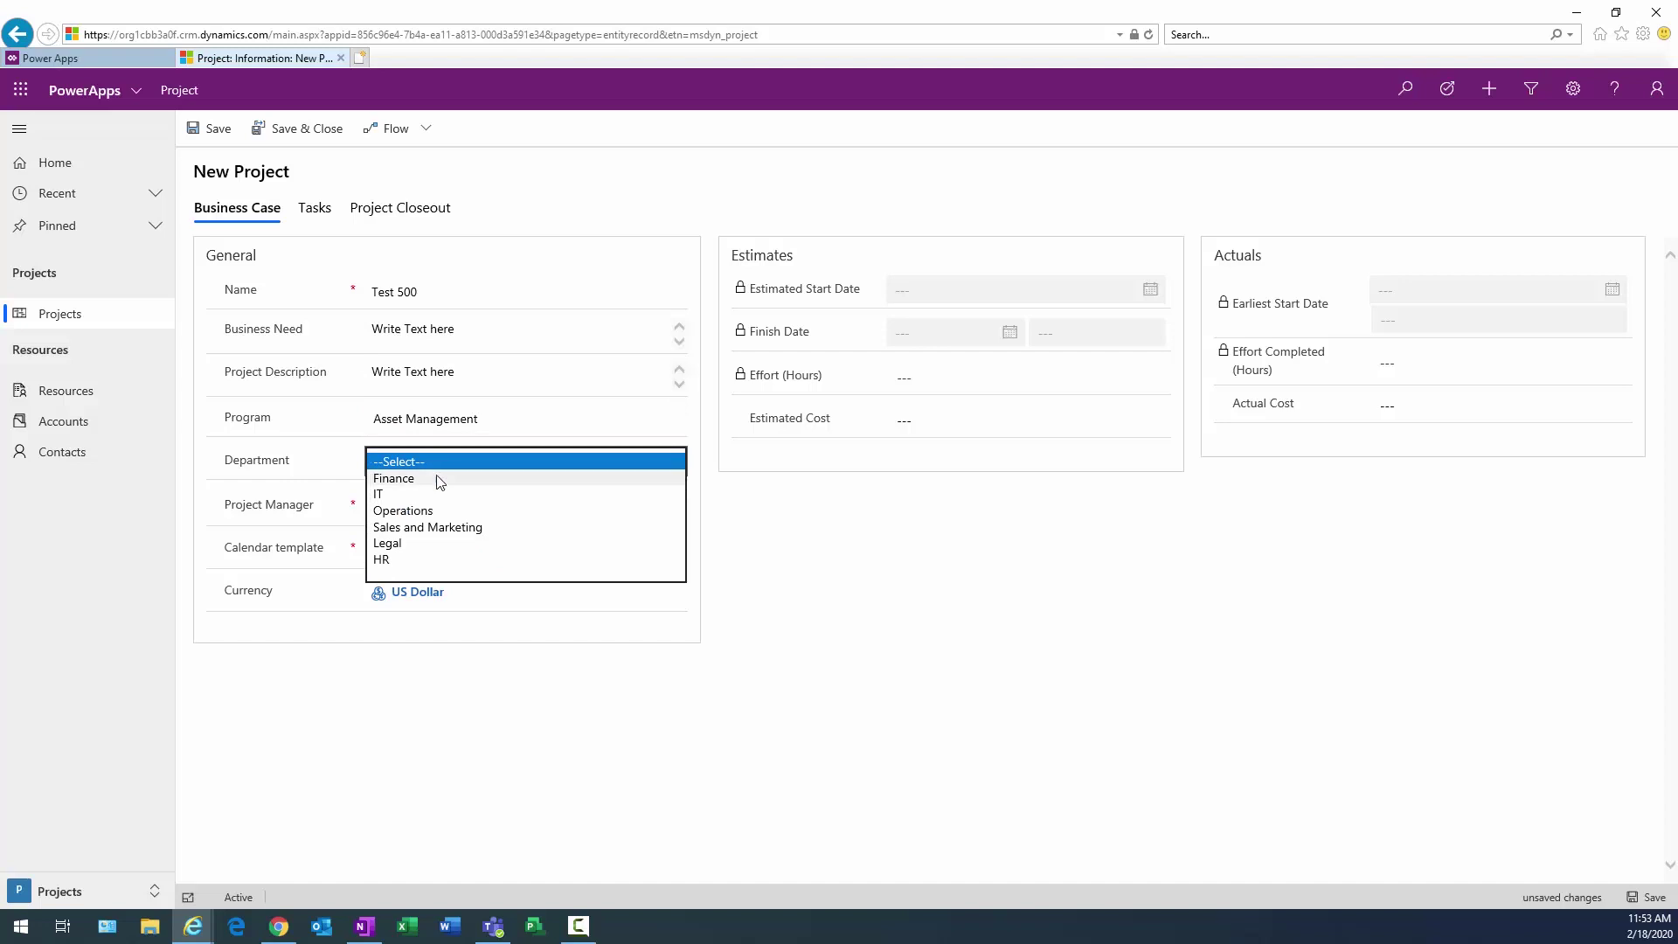
{"action": "left_click", "coordinate": [439, 479]}
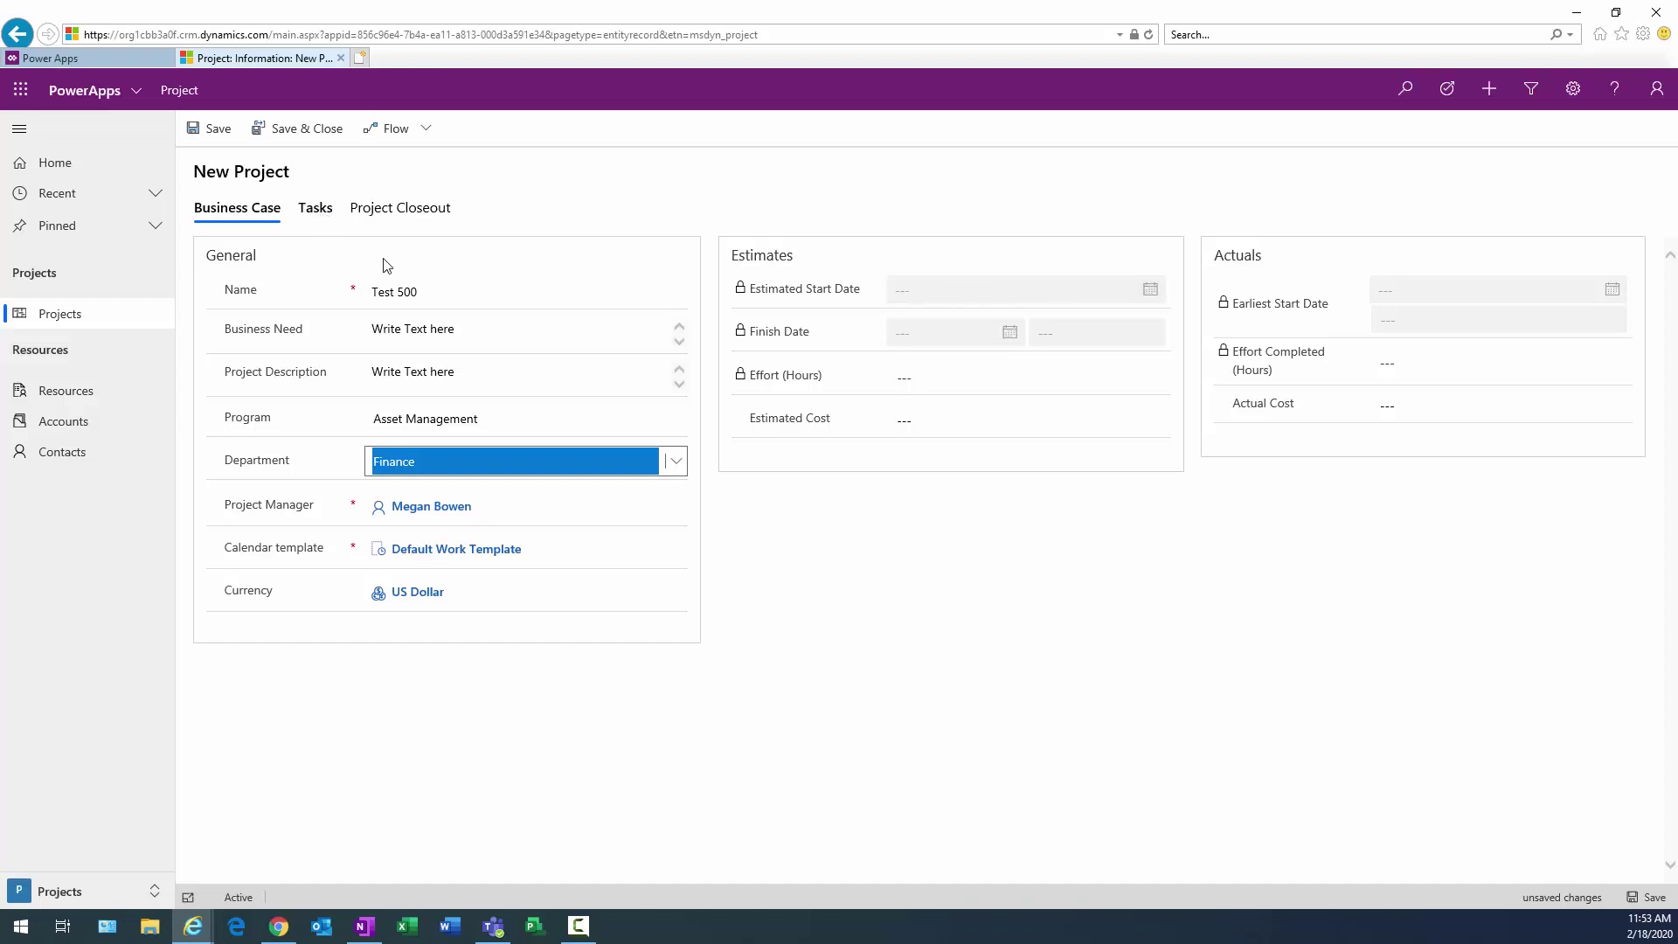
Enter 500000 as the project's Estimated Cost and save the record.
{"action": "left_click", "coordinate": [985, 420]}
{"action": "type", "text": "500000"}
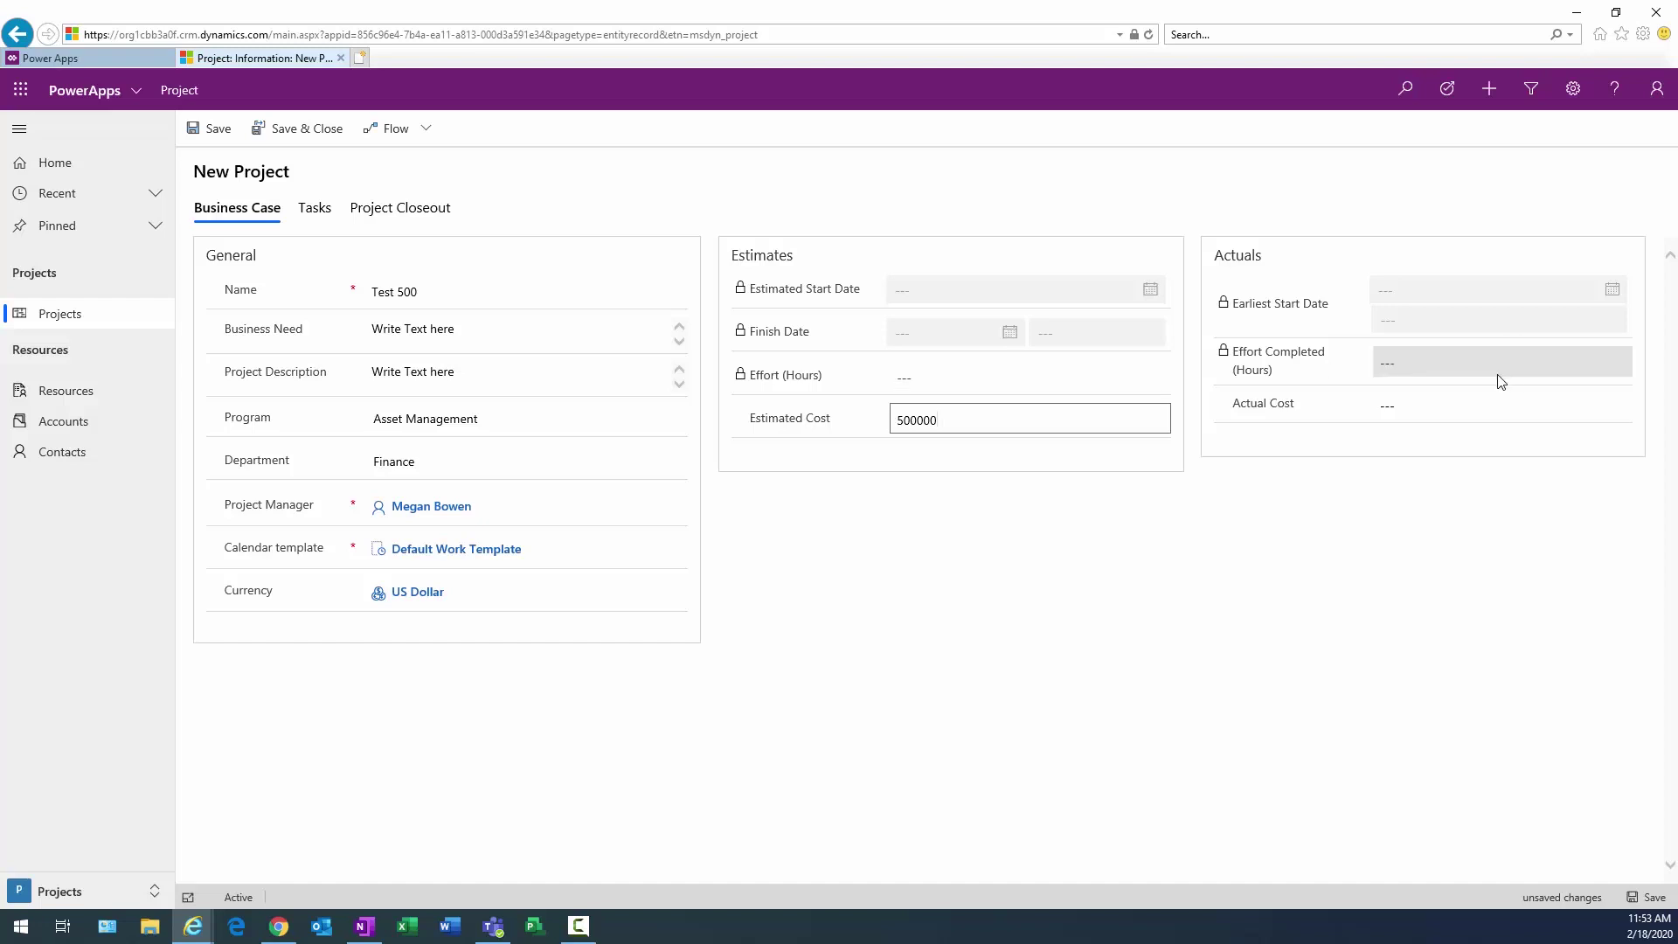
{"action": "left_click", "coordinate": [1457, 371]}
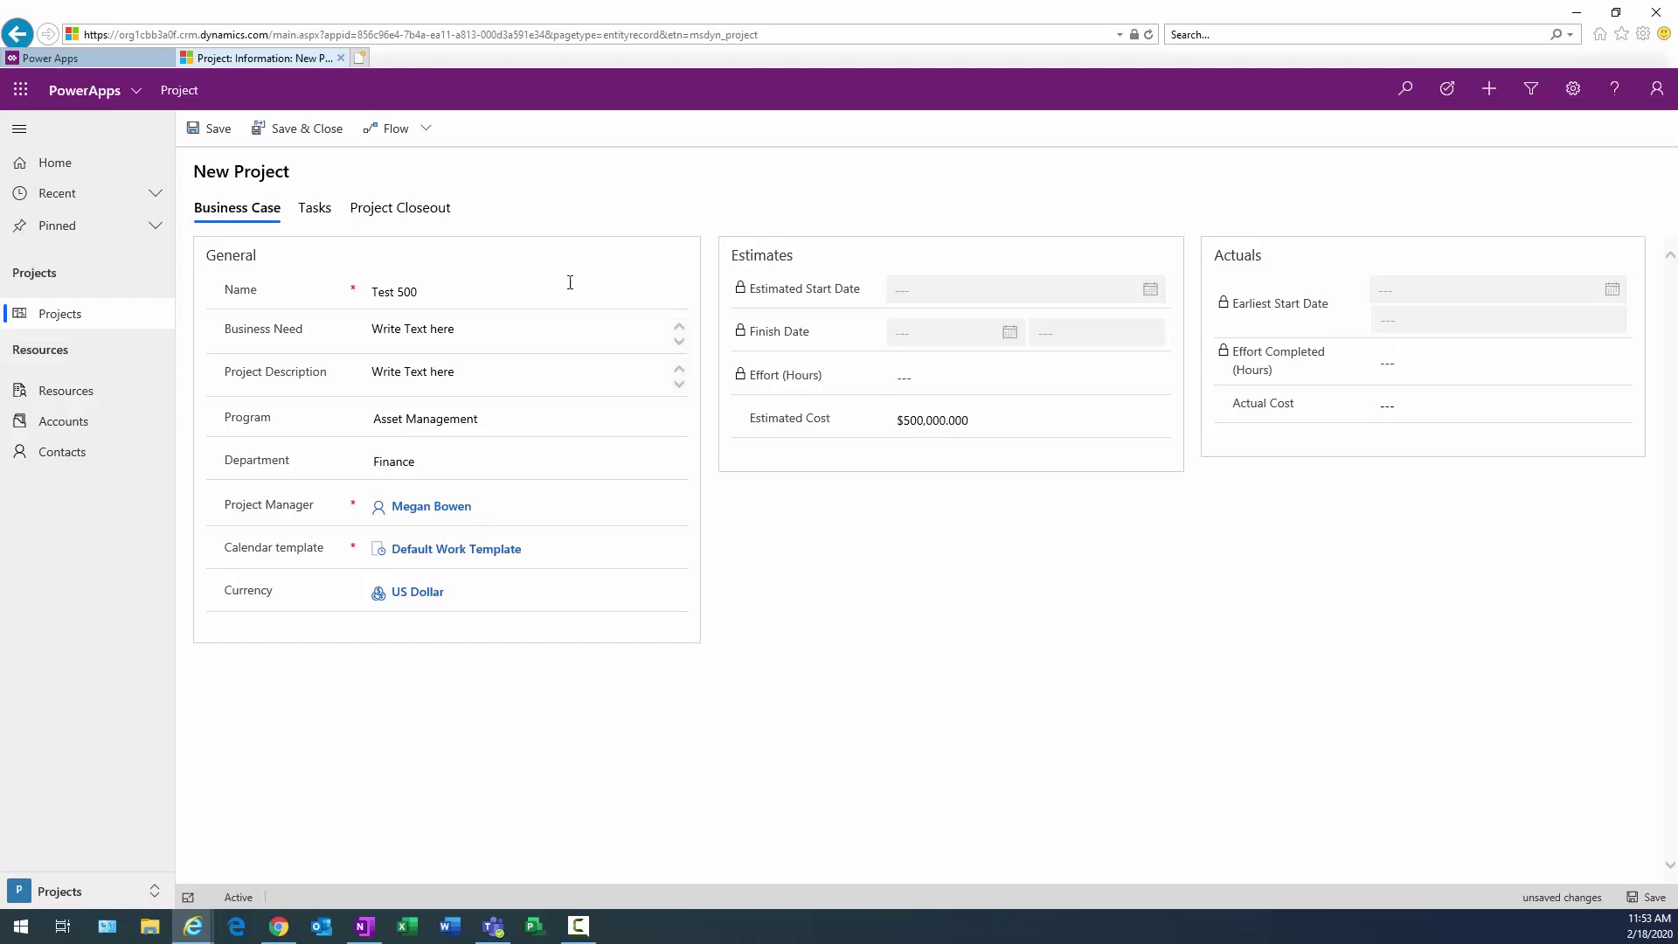
{"action": "left_click", "coordinate": [210, 128]}
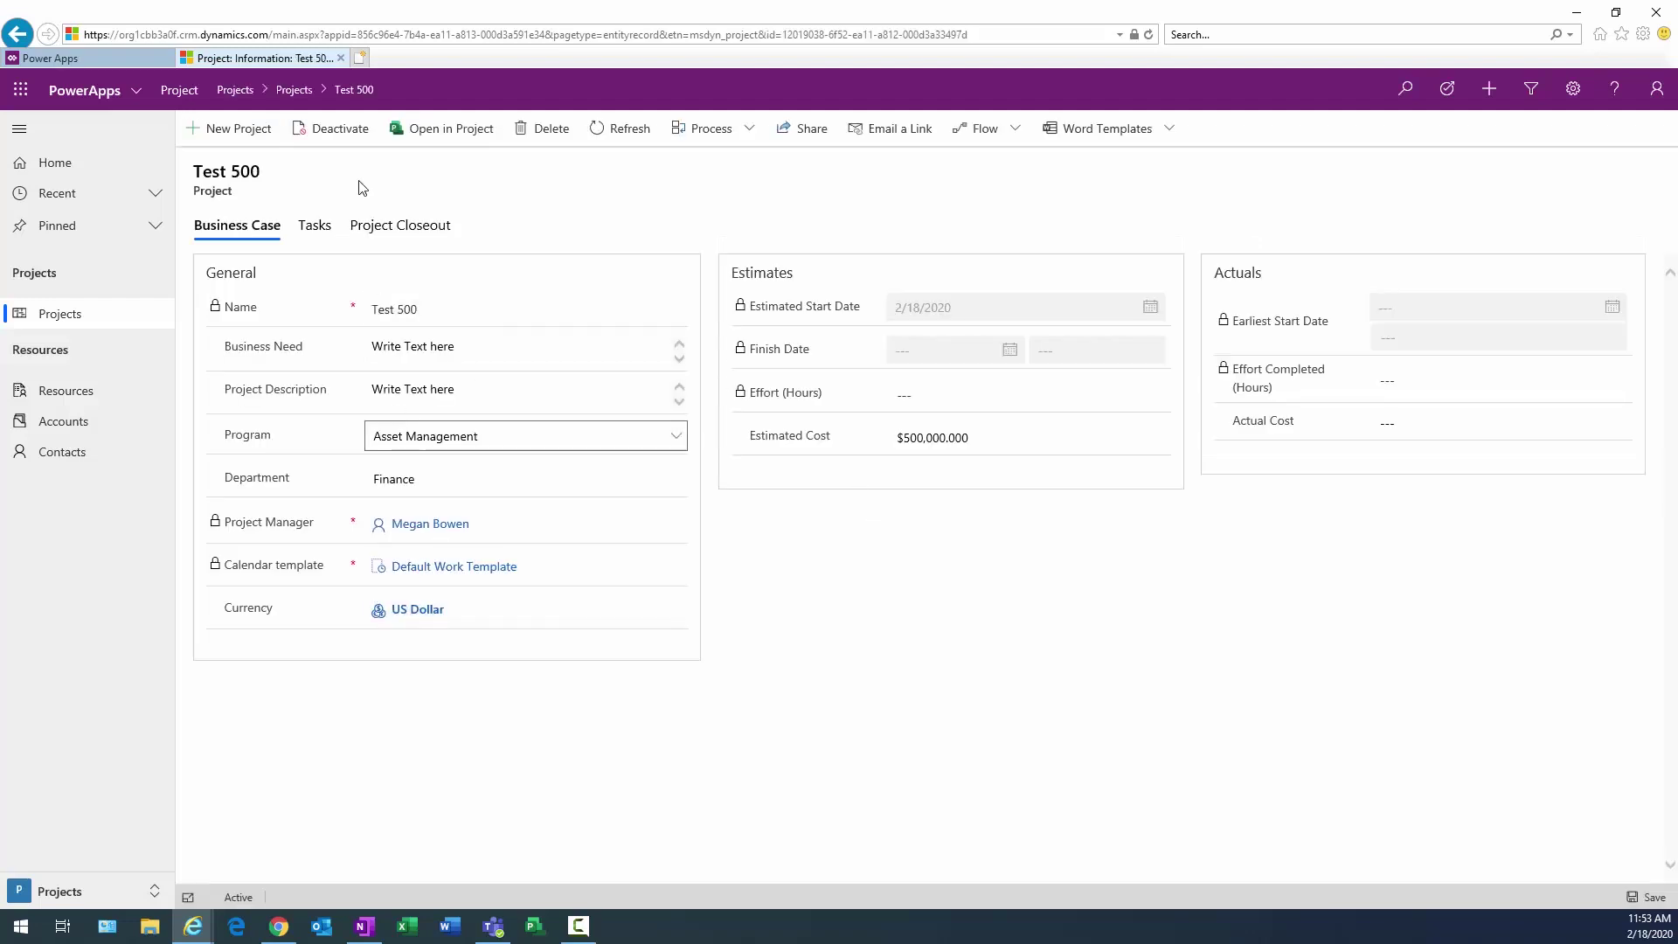
Check the Write Final Report and Project Closeout fields on the record's Project Closeout tab, and close the running app.
{"action": "left_click", "coordinate": [392, 234]}
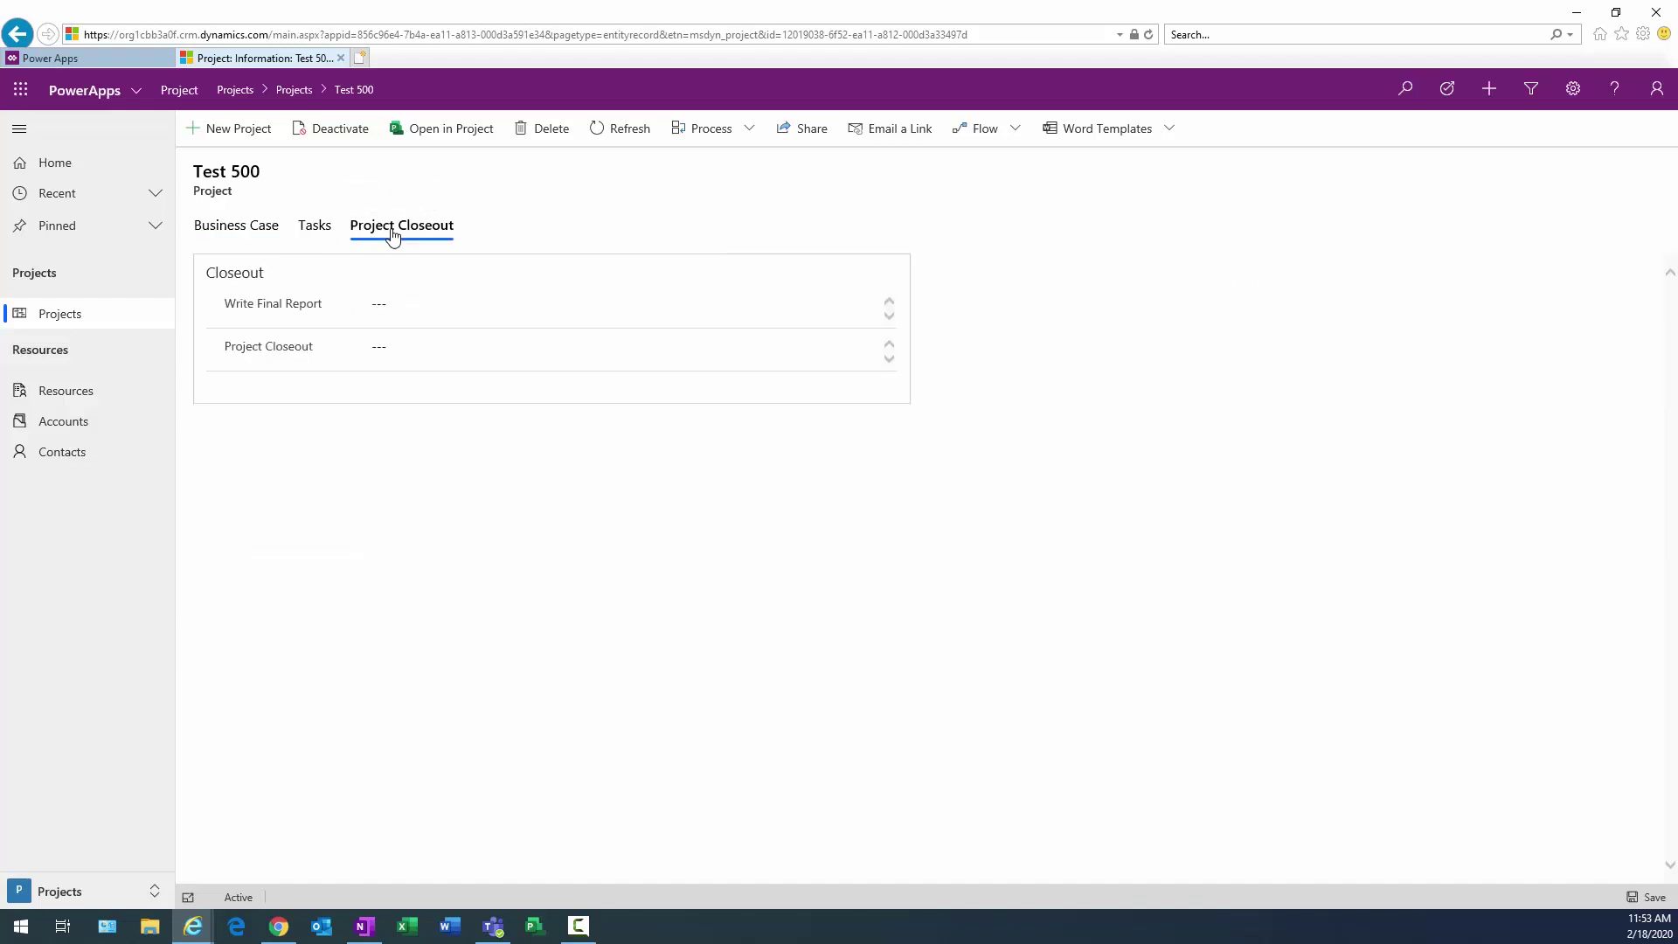
{"action": "left_click", "coordinate": [395, 306]}
{"action": "left_click", "coordinate": [411, 350]}
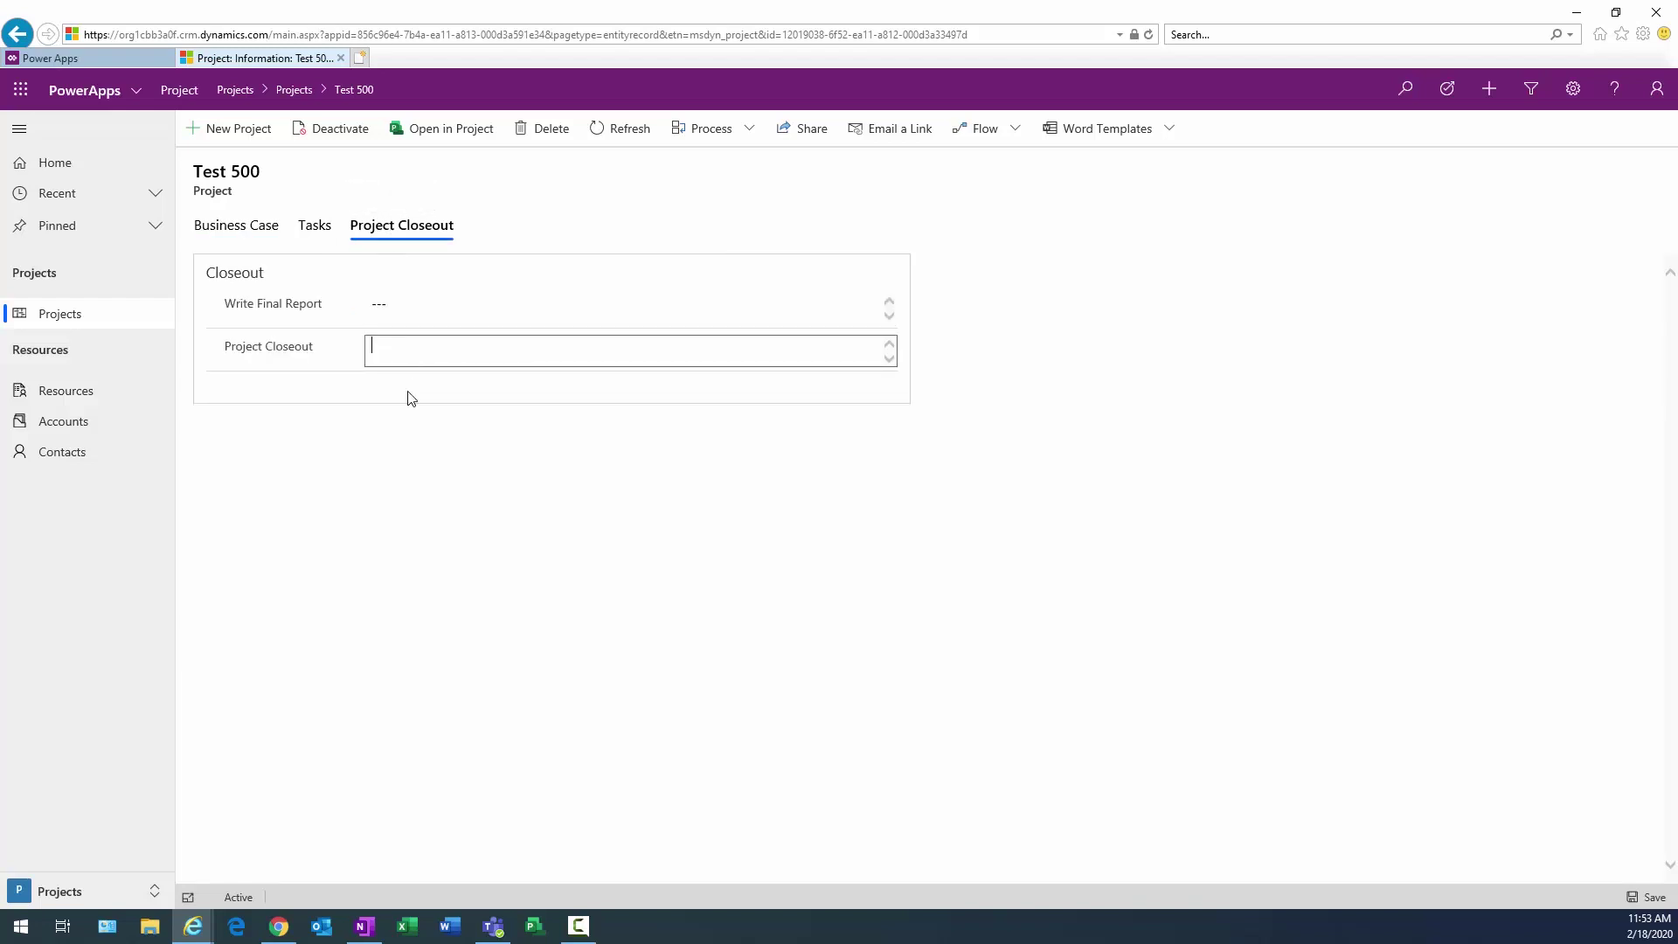
{"action": "left_click", "coordinate": [408, 304]}
{"action": "left_click", "coordinate": [407, 348]}
{"action": "left_click", "coordinate": [340, 58]}
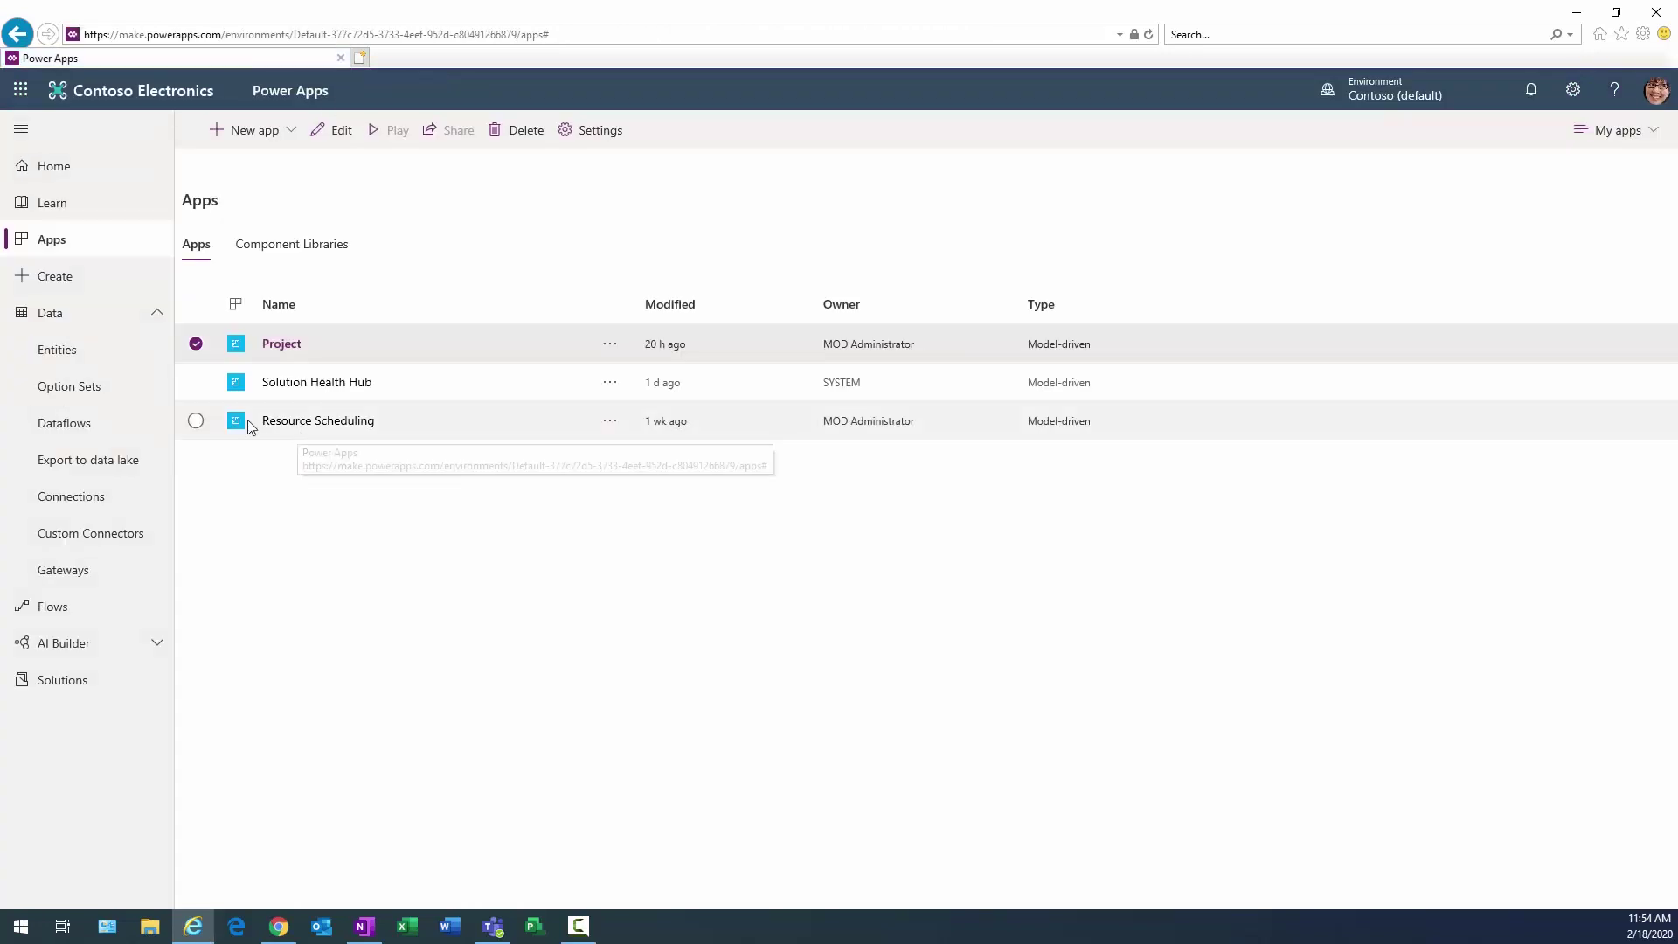
{"action": "left_click", "coordinate": [196, 343]}
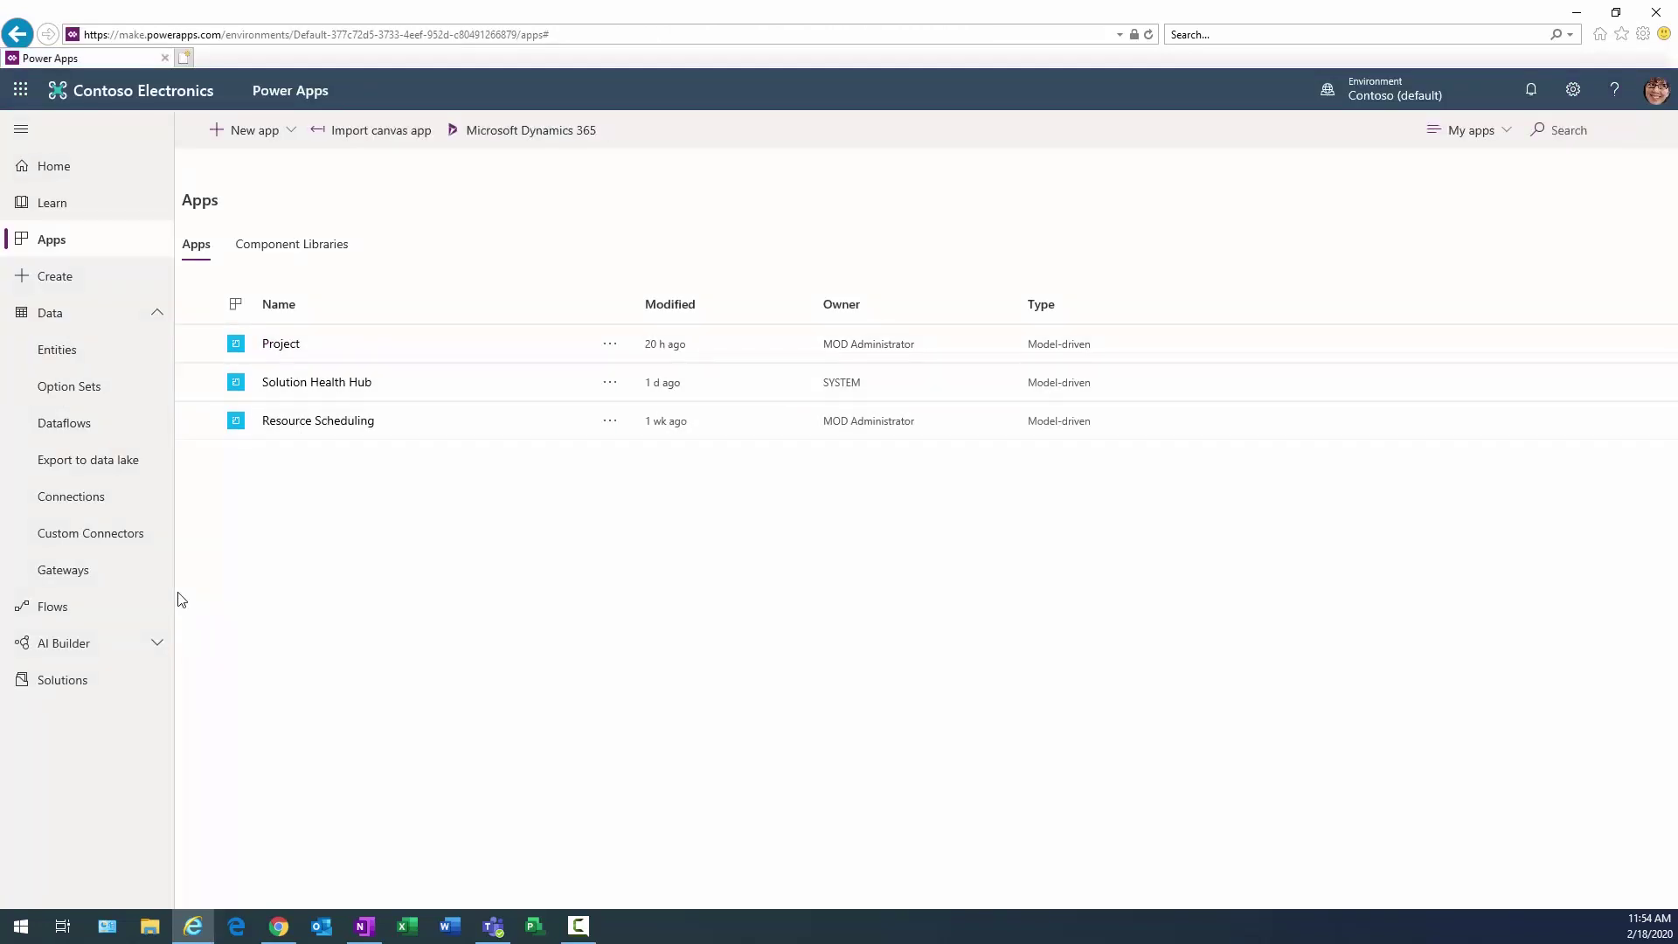
{"action": "left_click", "coordinate": [291, 131]}
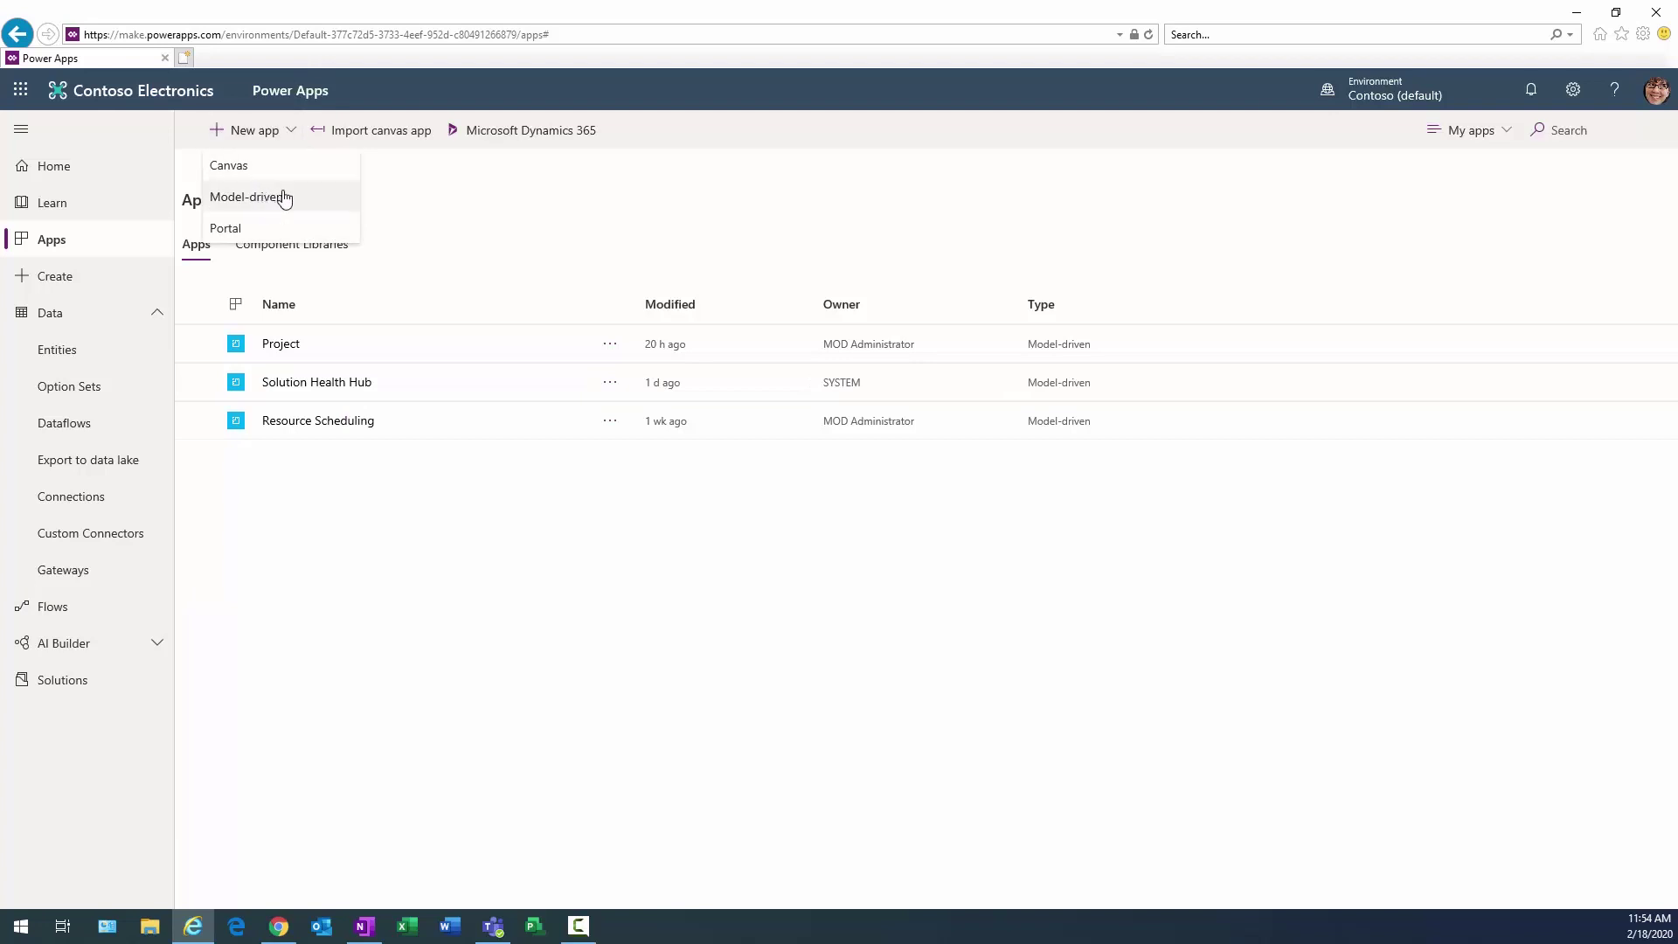
{"action": "left_click", "coordinate": [388, 622]}
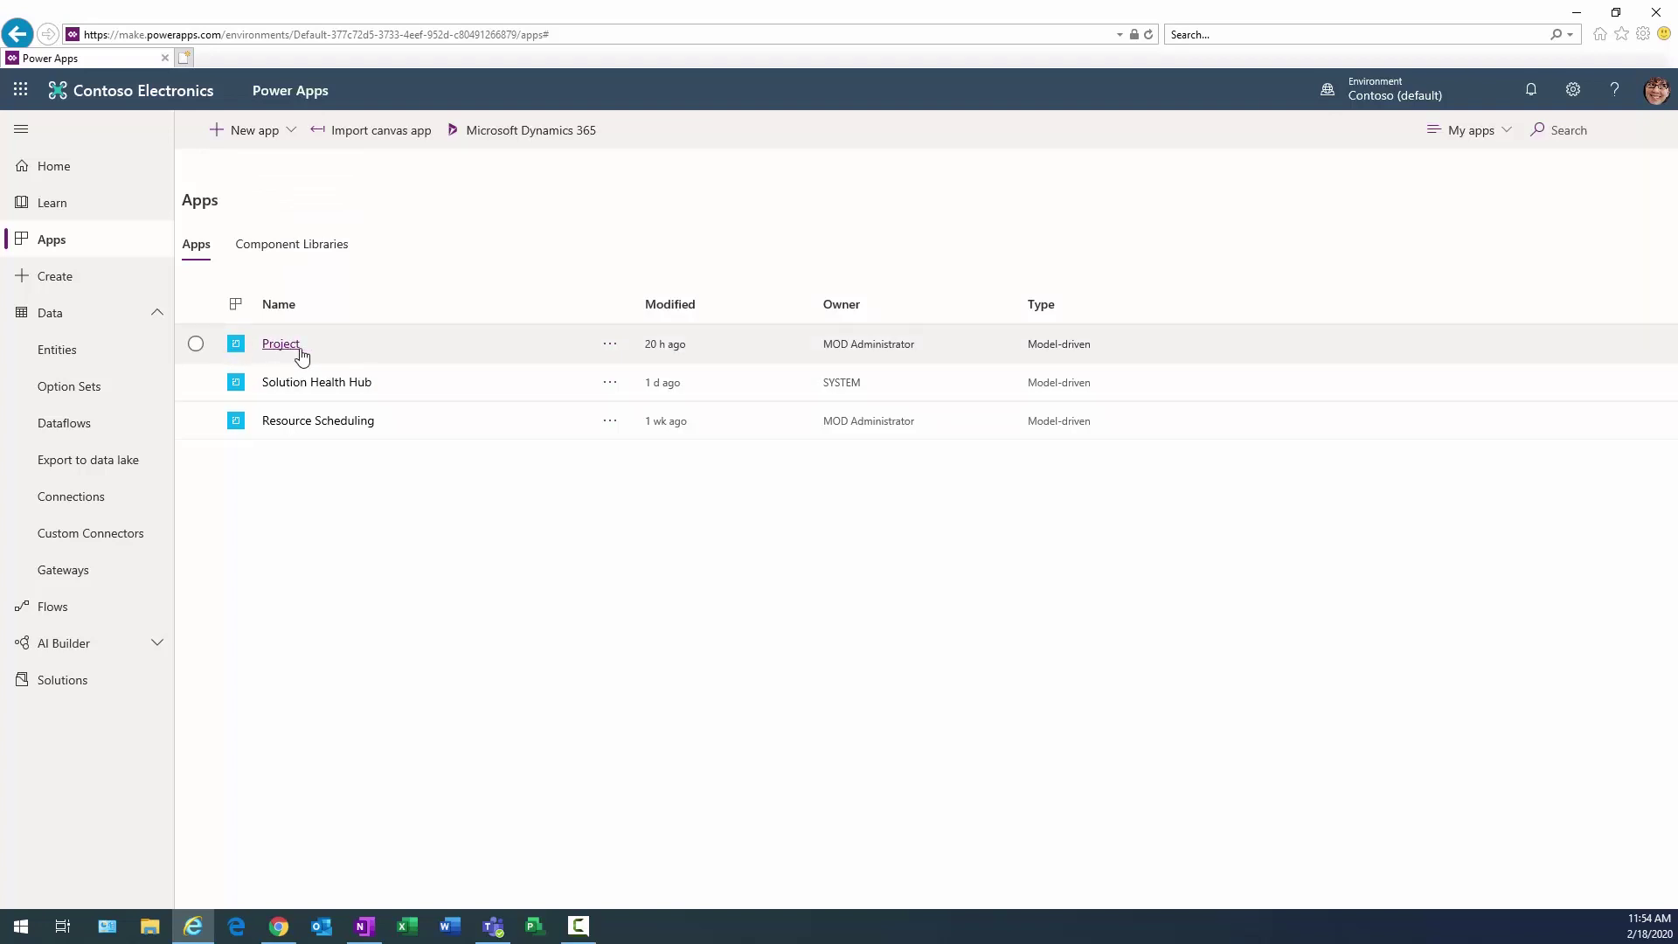
Open the Project app for editing in the App Designer and show its business process flow selection.
{"action": "left_click", "coordinate": [611, 344]}
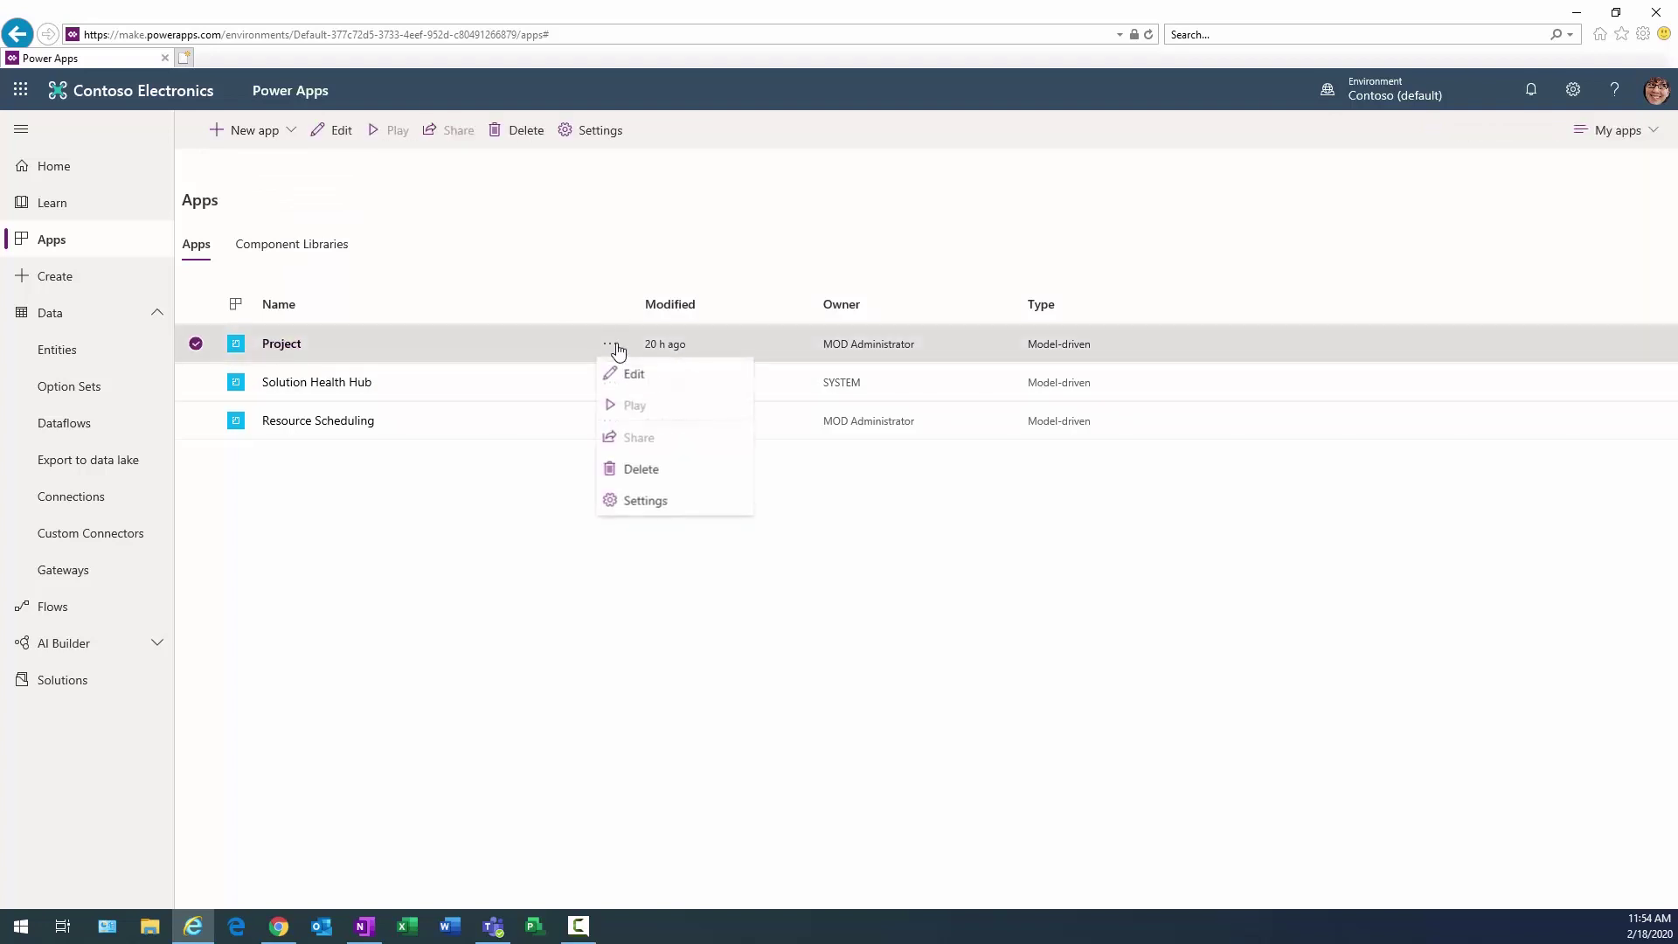
{"action": "left_click", "coordinate": [647, 383]}
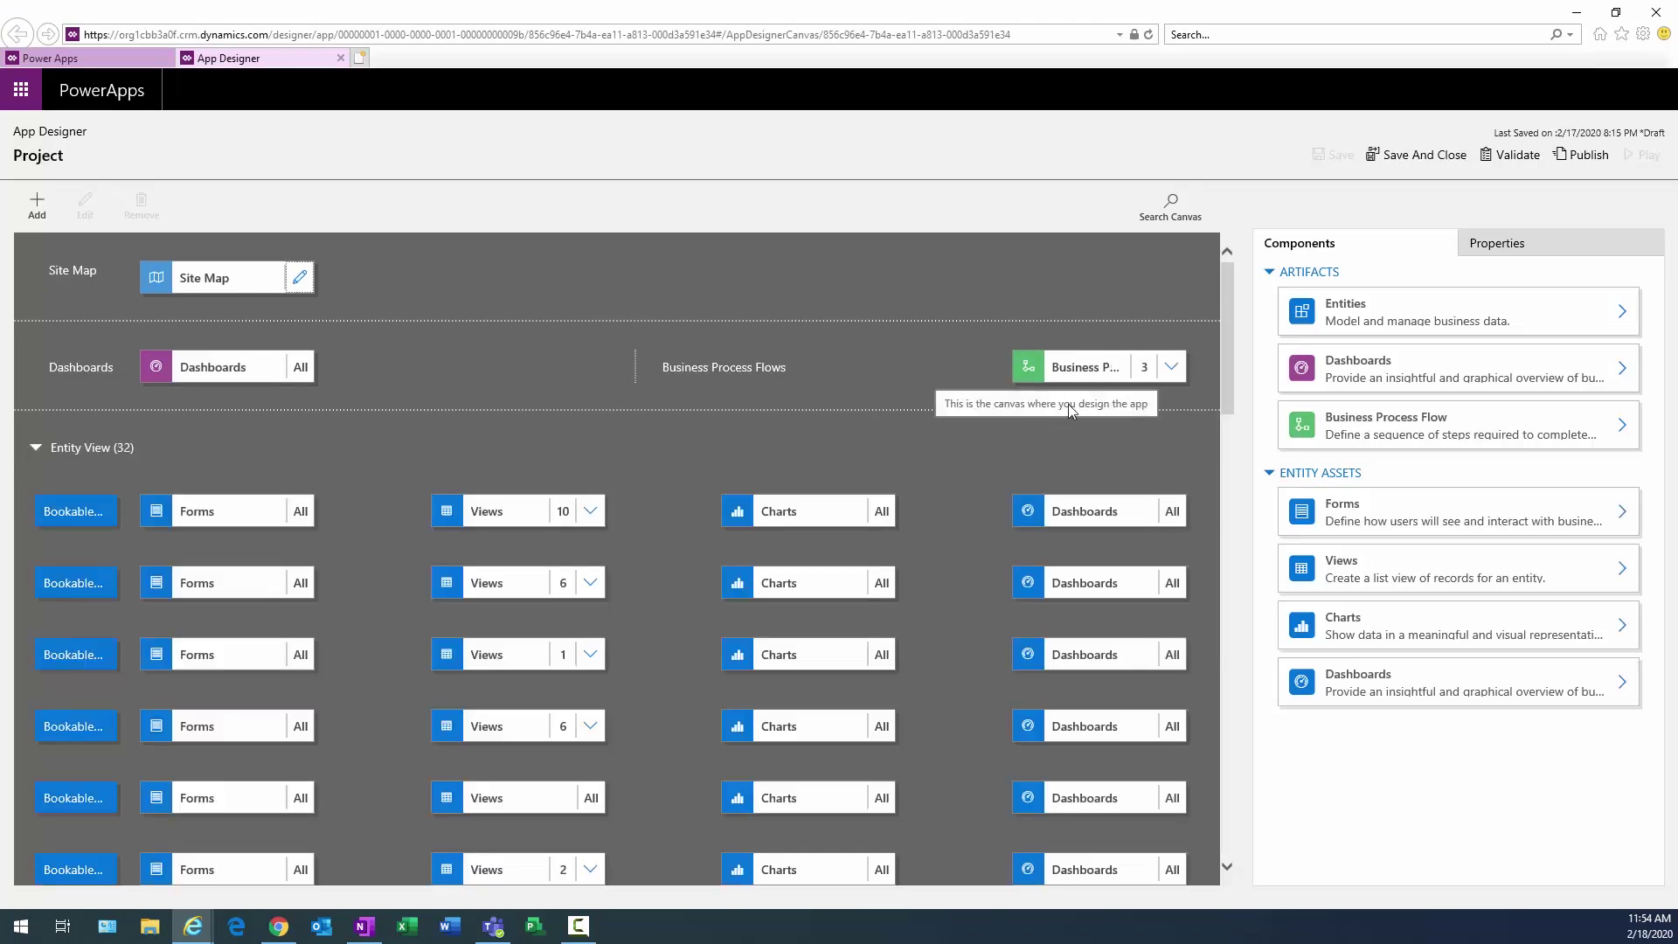
{"action": "left_click", "coordinate": [1097, 366]}
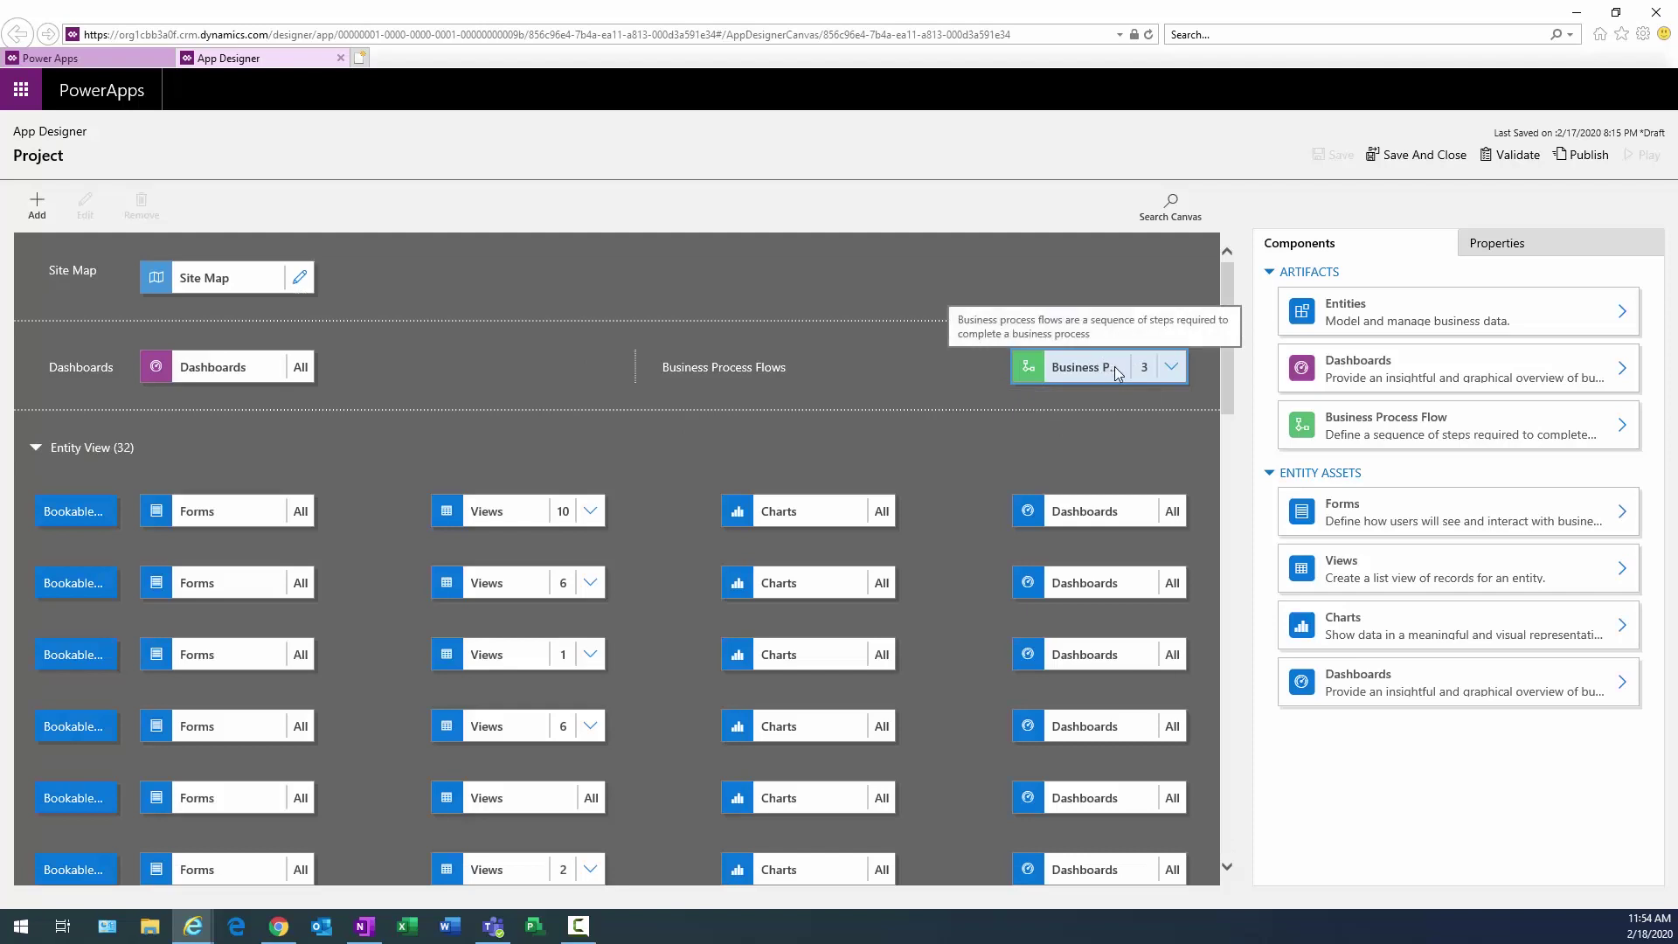
{"action": "left_click", "coordinate": [1114, 365]}
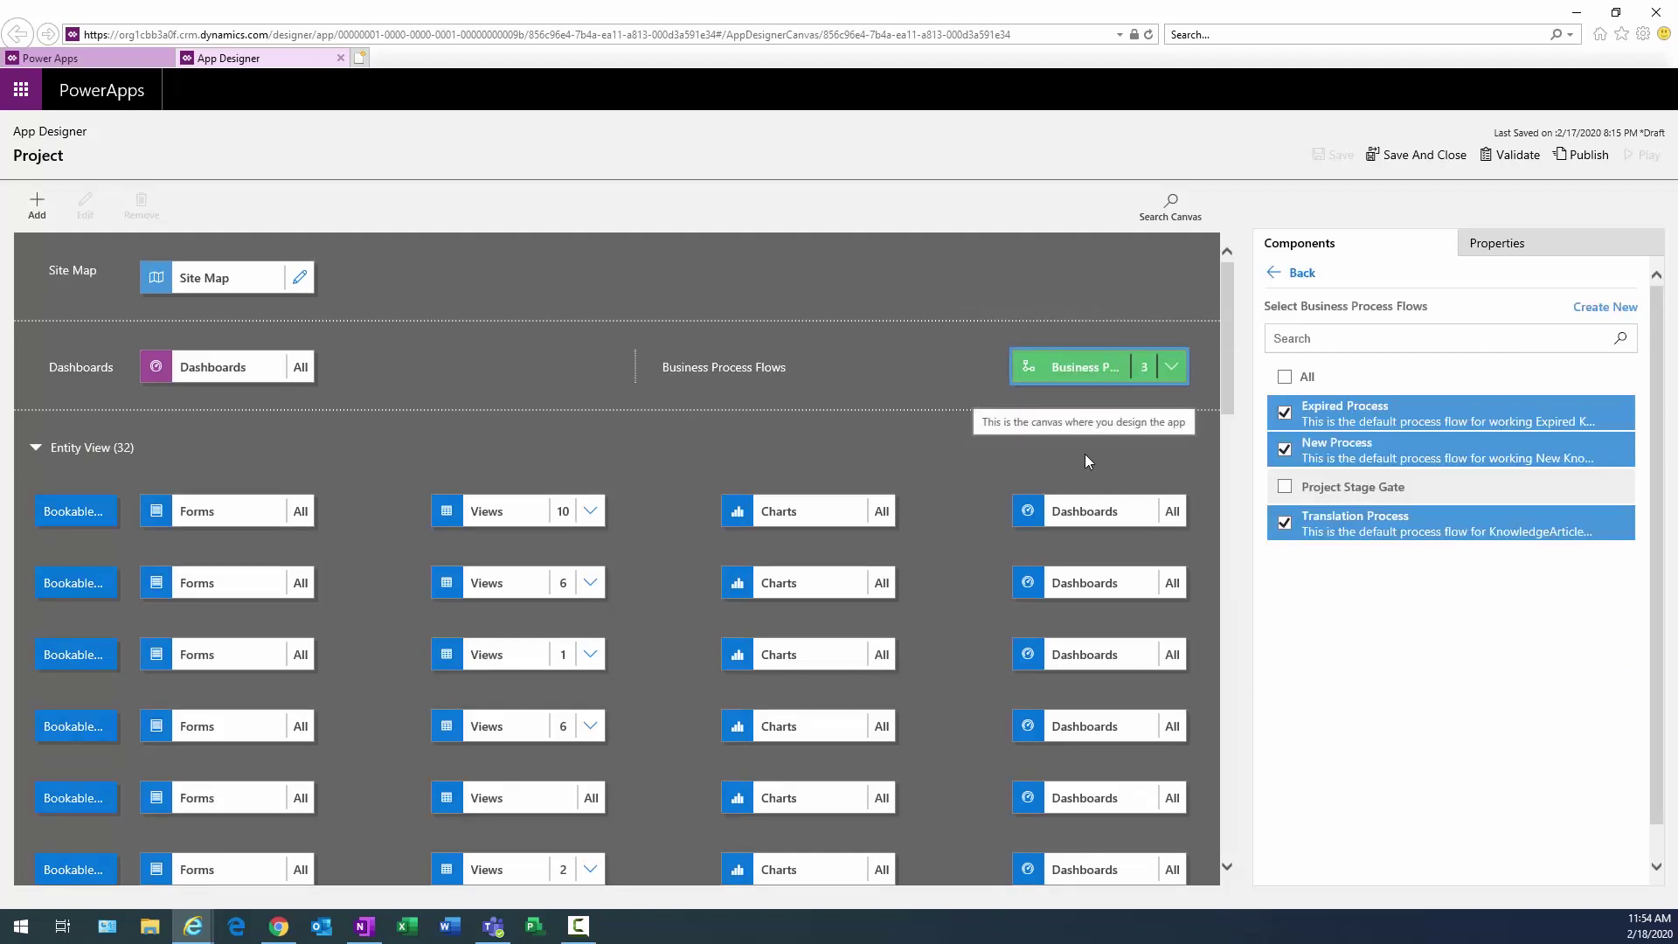
Create a new business process flow named Project Phases for the Project entity.
{"action": "left_click", "coordinate": [1605, 307]}
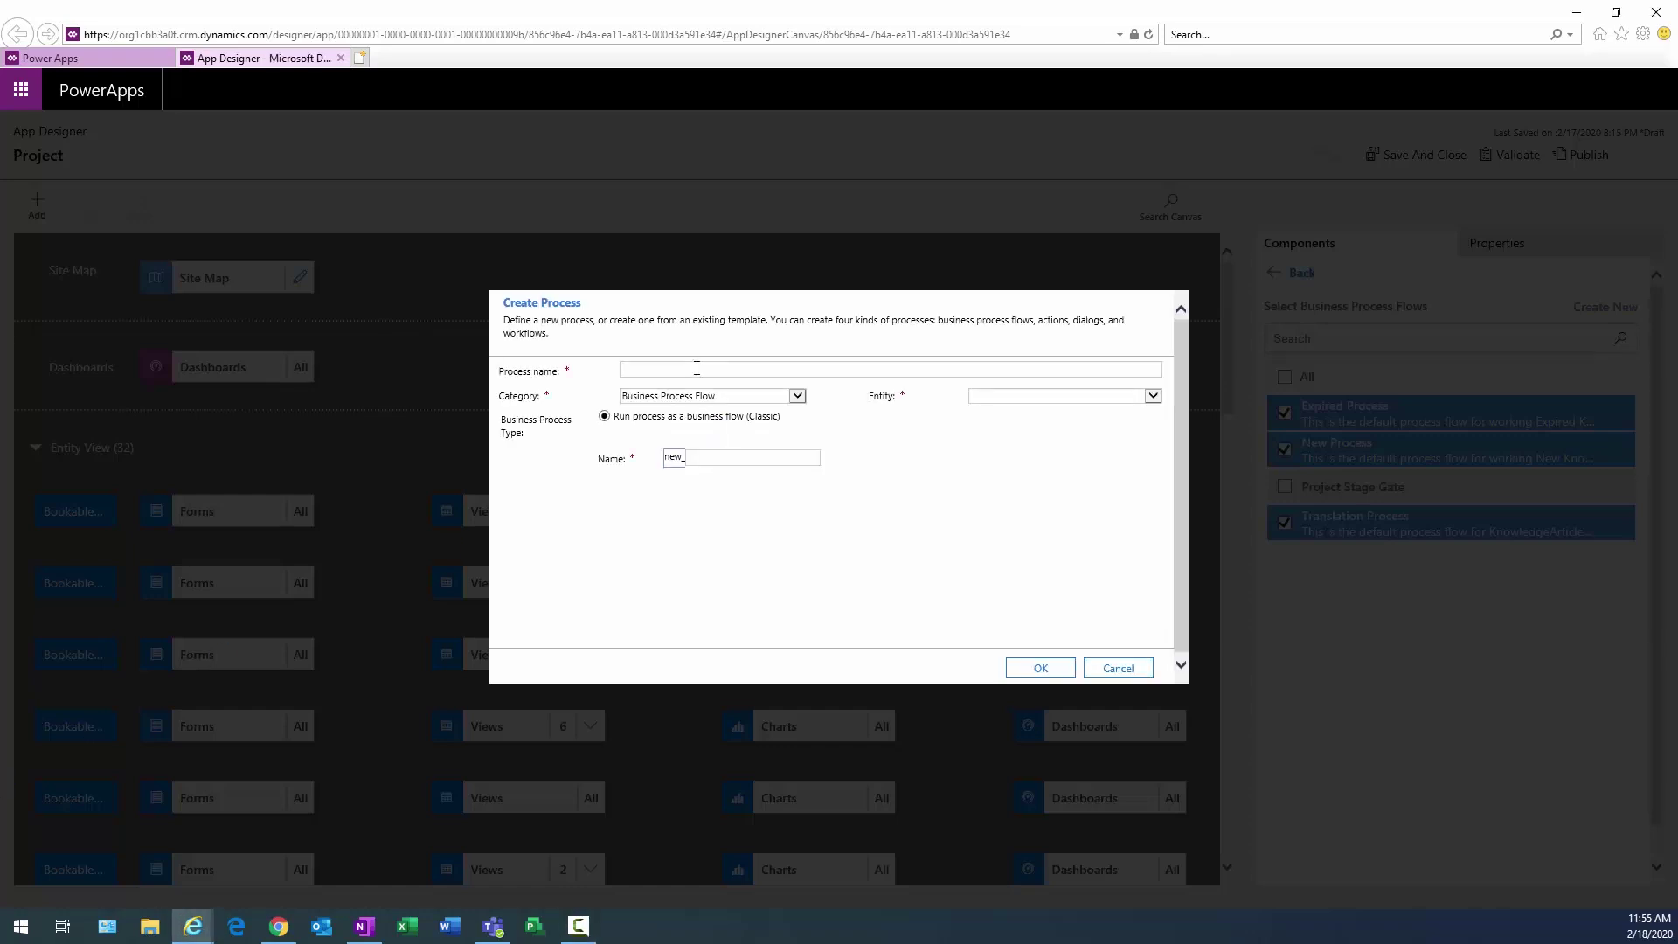
{"action": "type", "text": "ect Phases"}
{"action": "left_click", "coordinate": [1010, 398]}
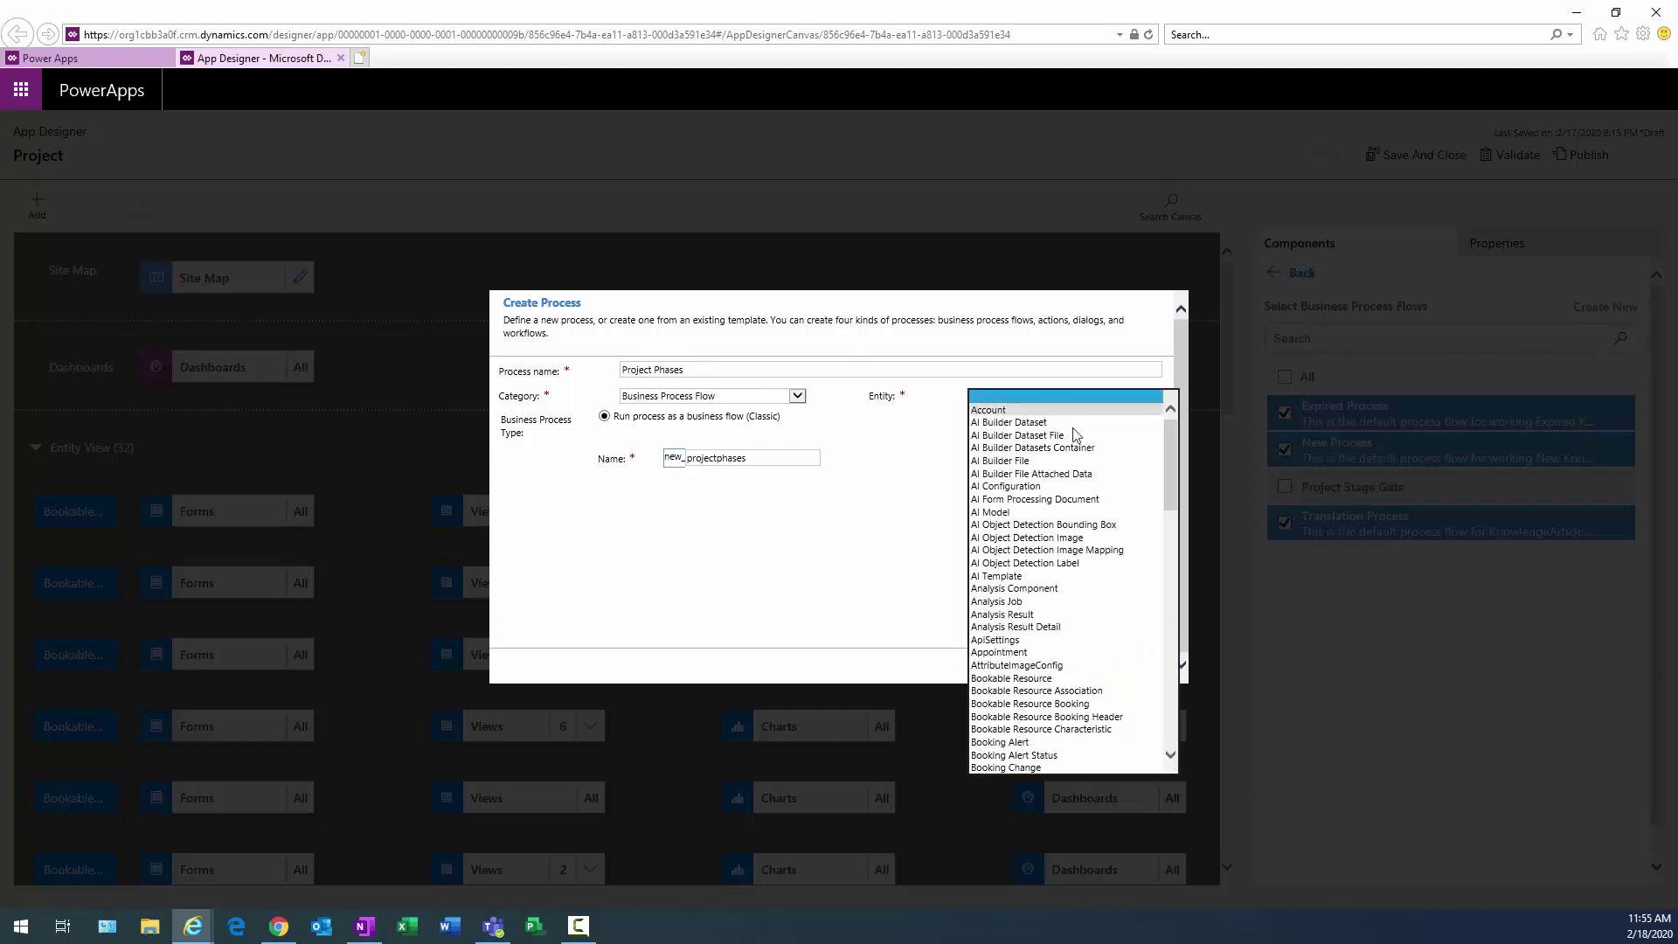
{"action": "left_click_drag", "start_coordinate": [1172, 430], "coordinate": [1096, 548]}
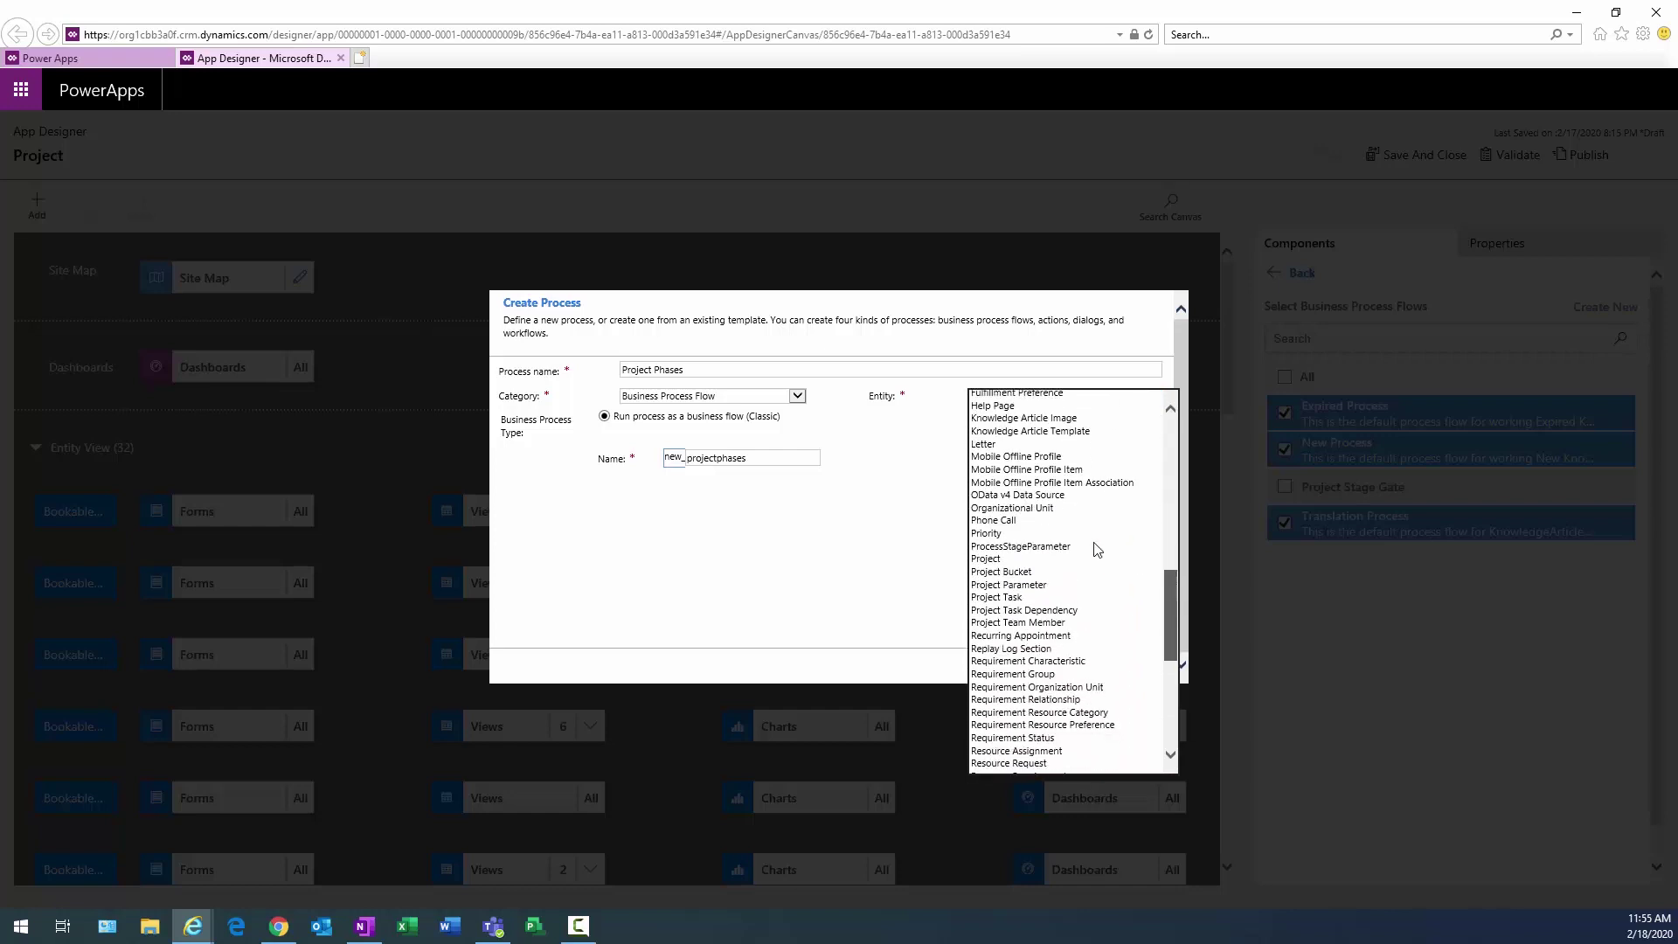
{"action": "left_click", "coordinate": [1018, 579]}
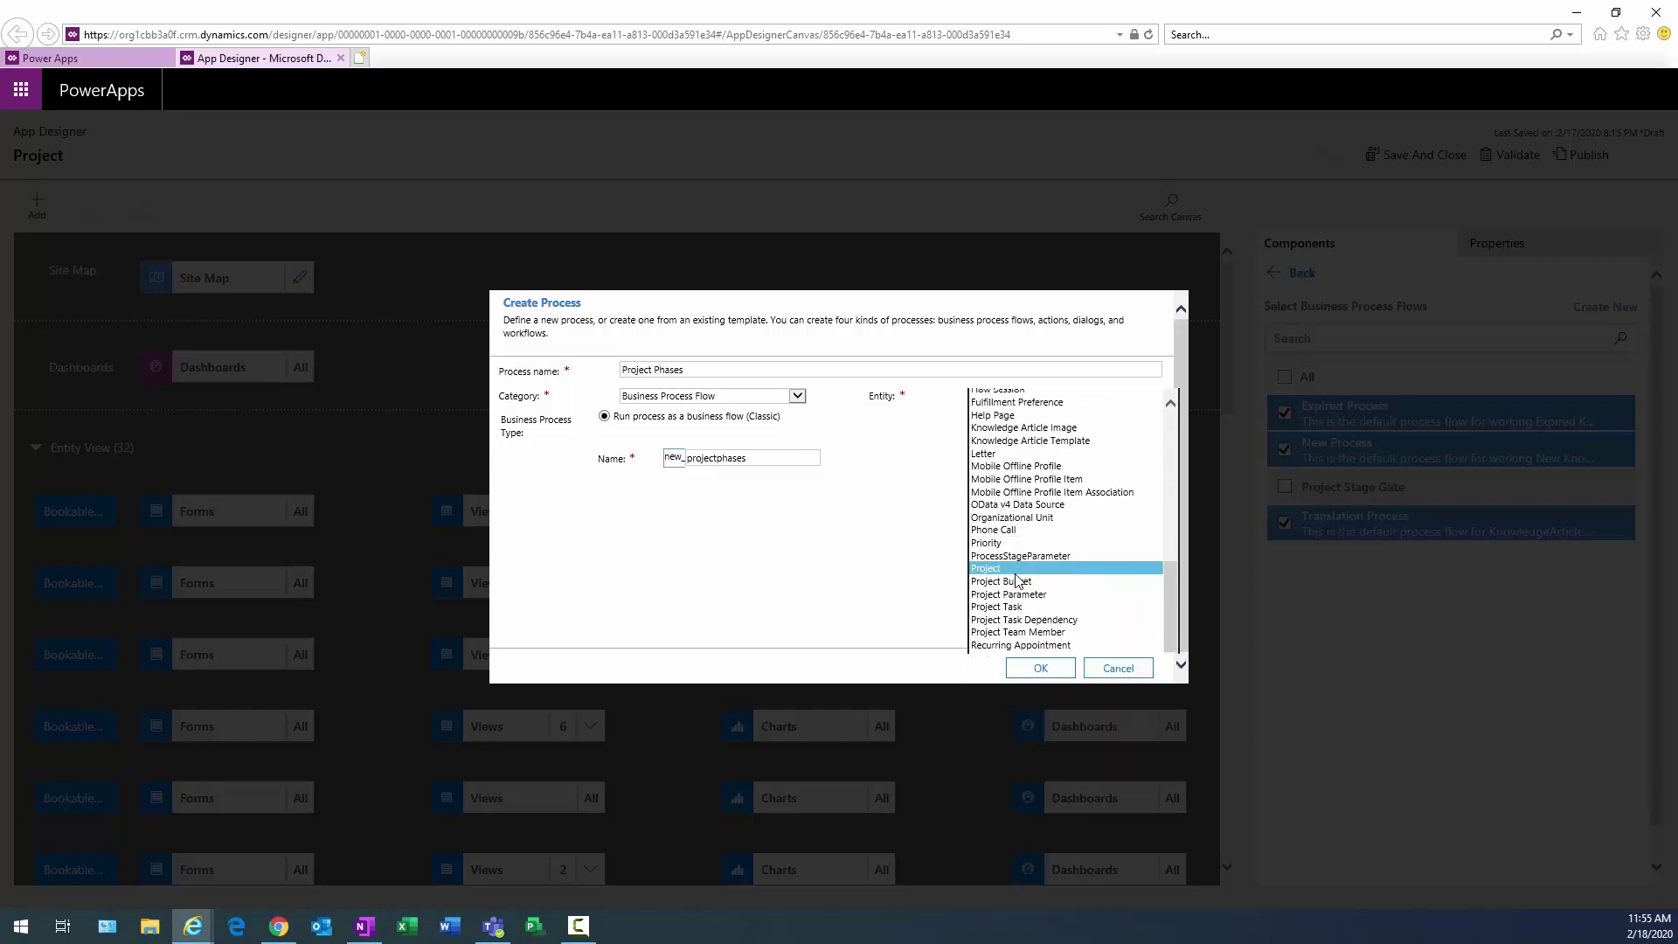
{"action": "left_click", "coordinate": [1019, 578]}
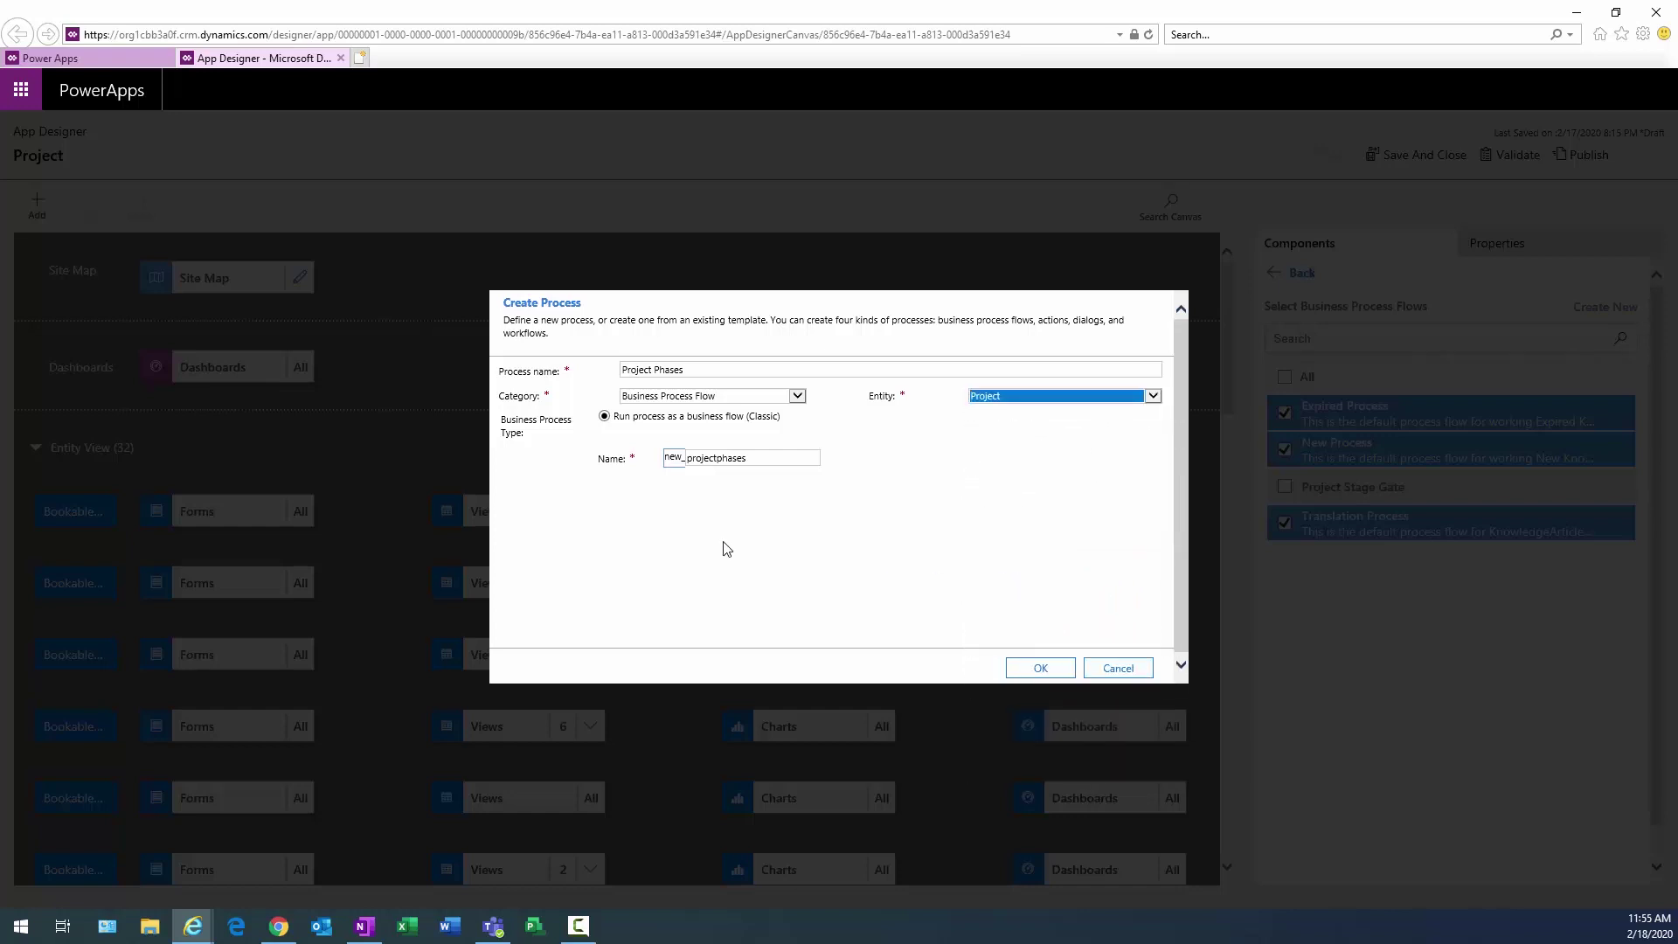
{"action": "left_click", "coordinate": [1040, 669]}
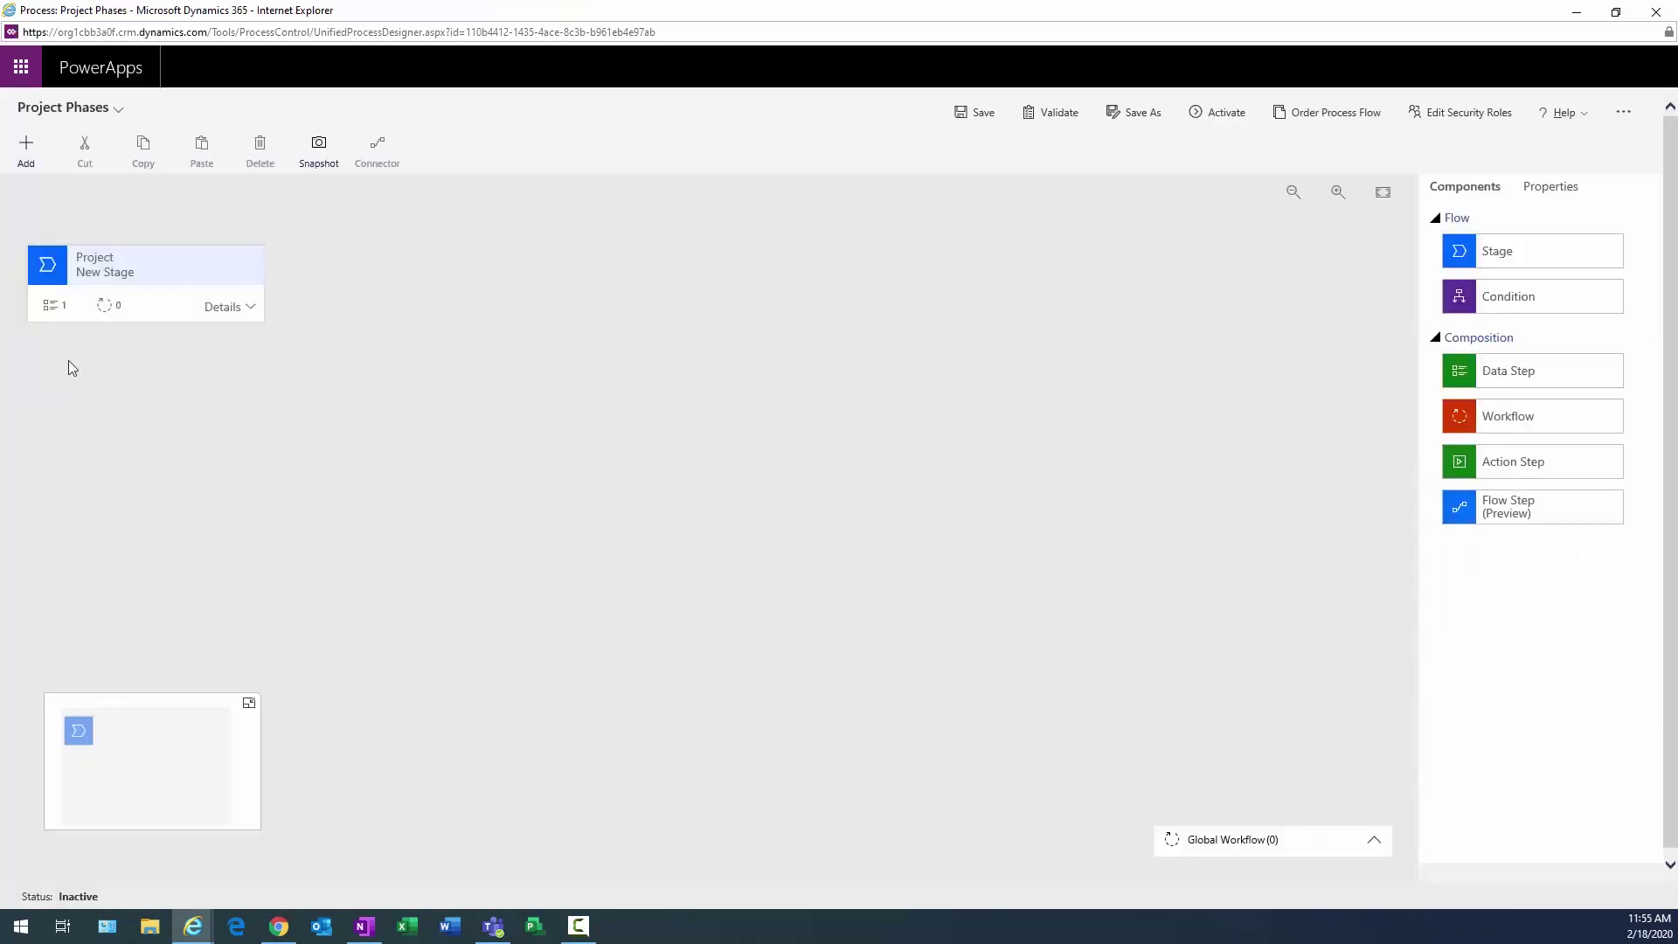
Rename the flow's first stage to 01 - Initiation and apply the change.
{"action": "left_click", "coordinate": [94, 271]}
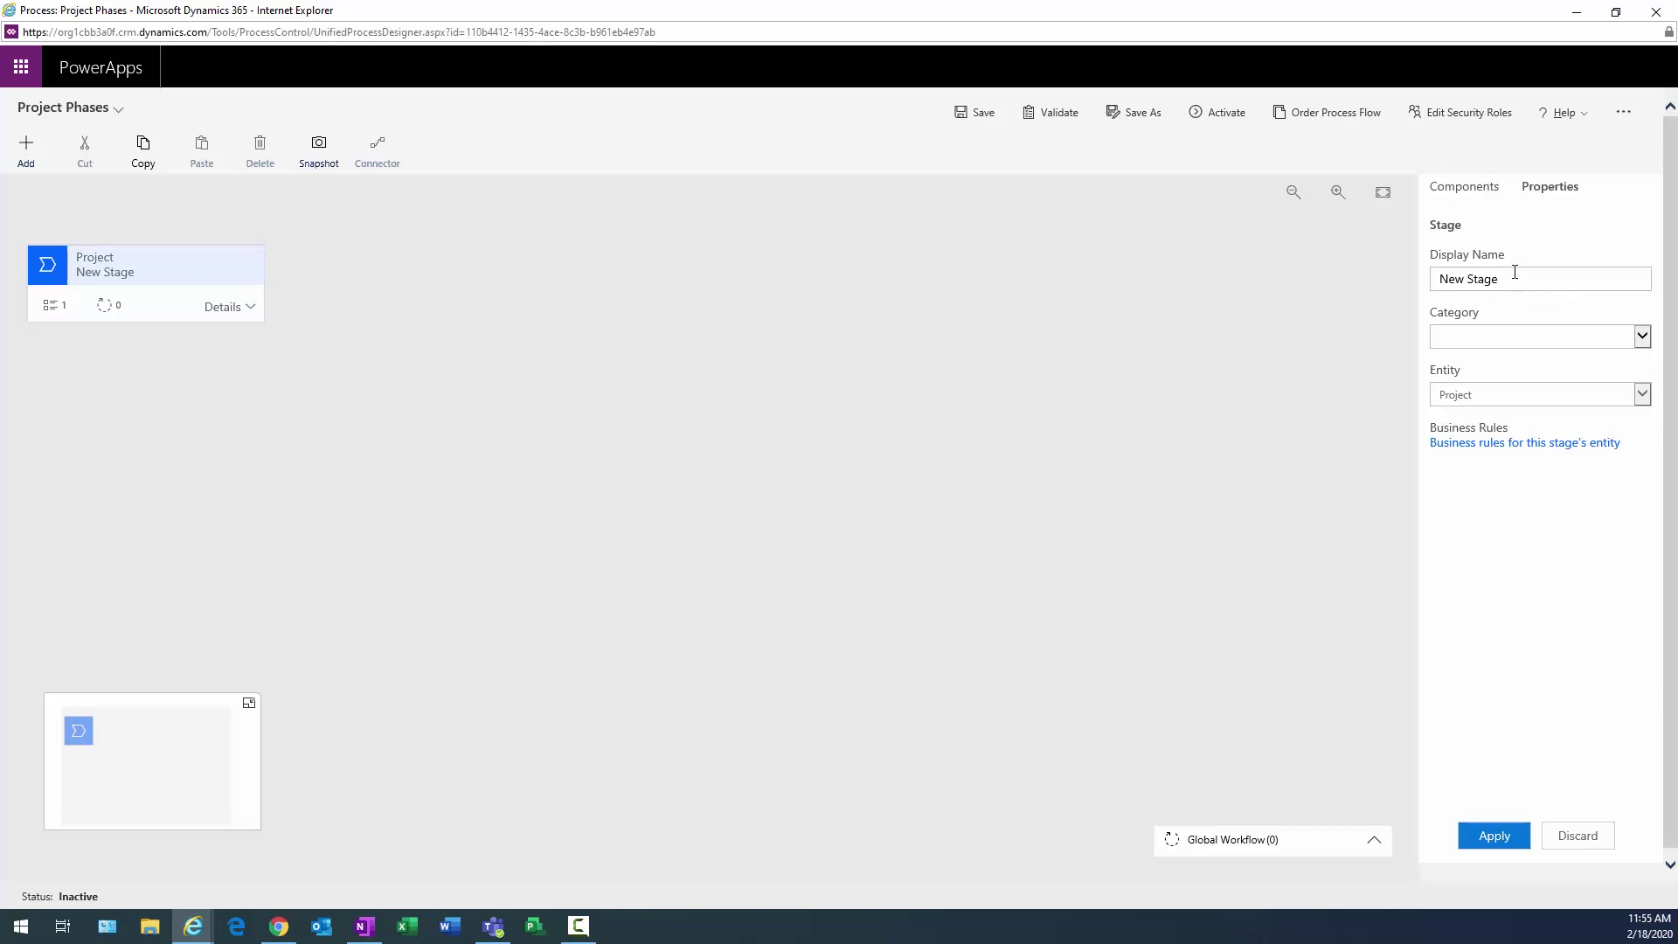
{"action": "left_click_drag", "start_coordinate": [1513, 278], "coordinate": [1424, 286]}
{"action": "type", "text": "01 - Initi"}
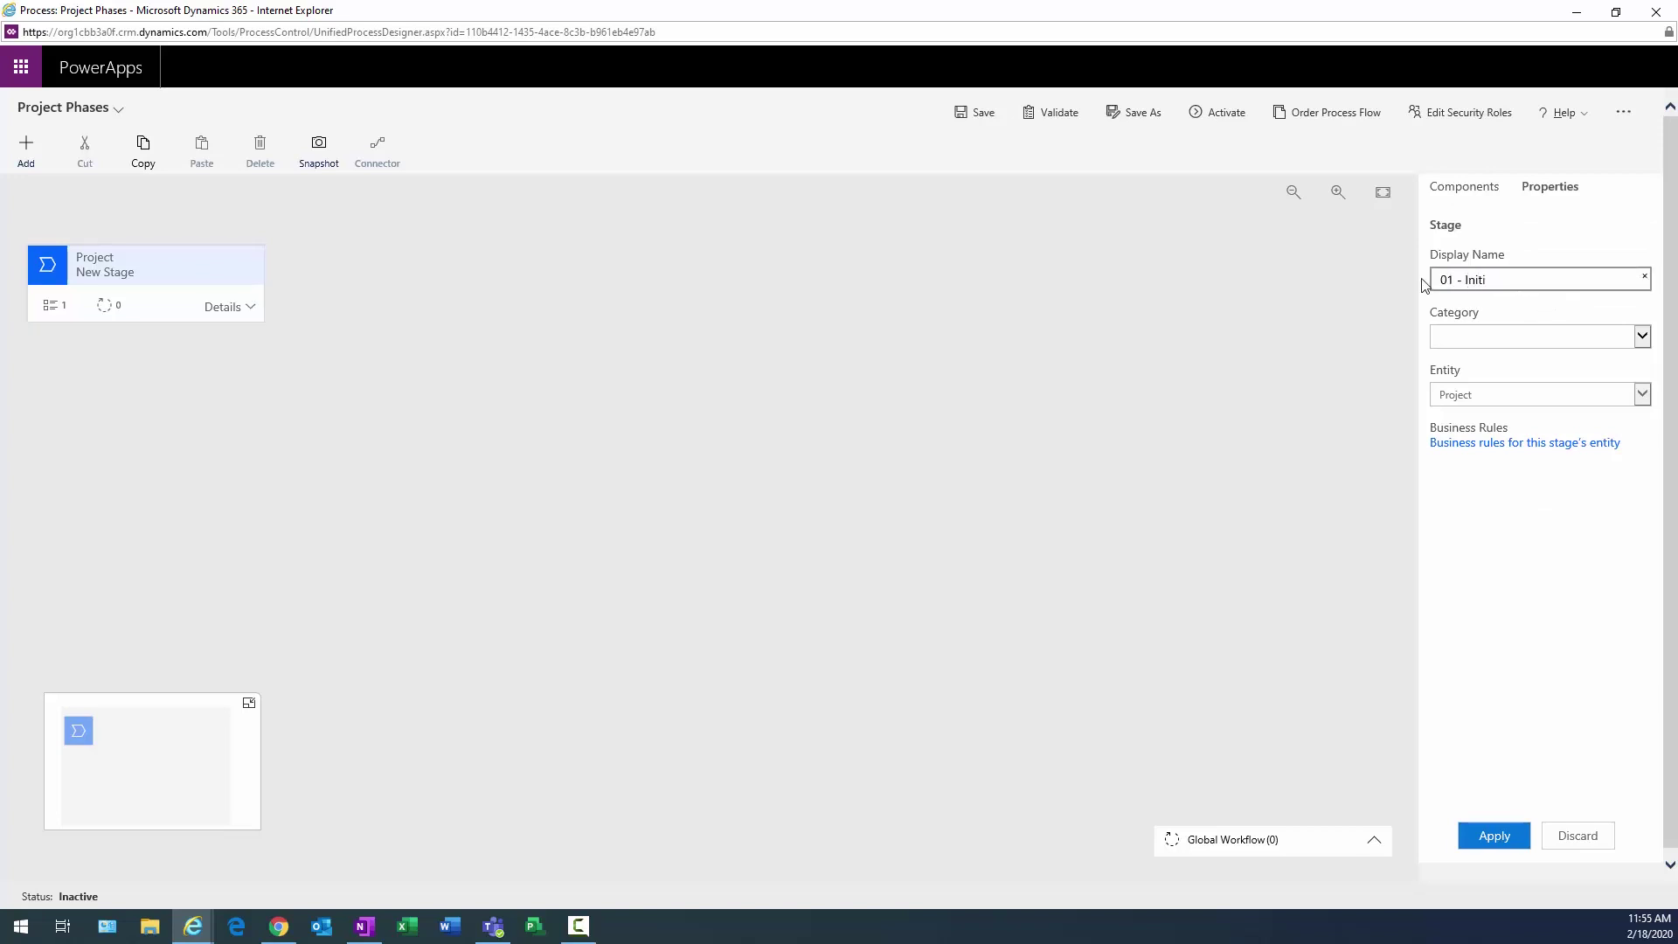
{"action": "type", "text": "ation"}
{"action": "left_click", "coordinate": [1501, 844]}
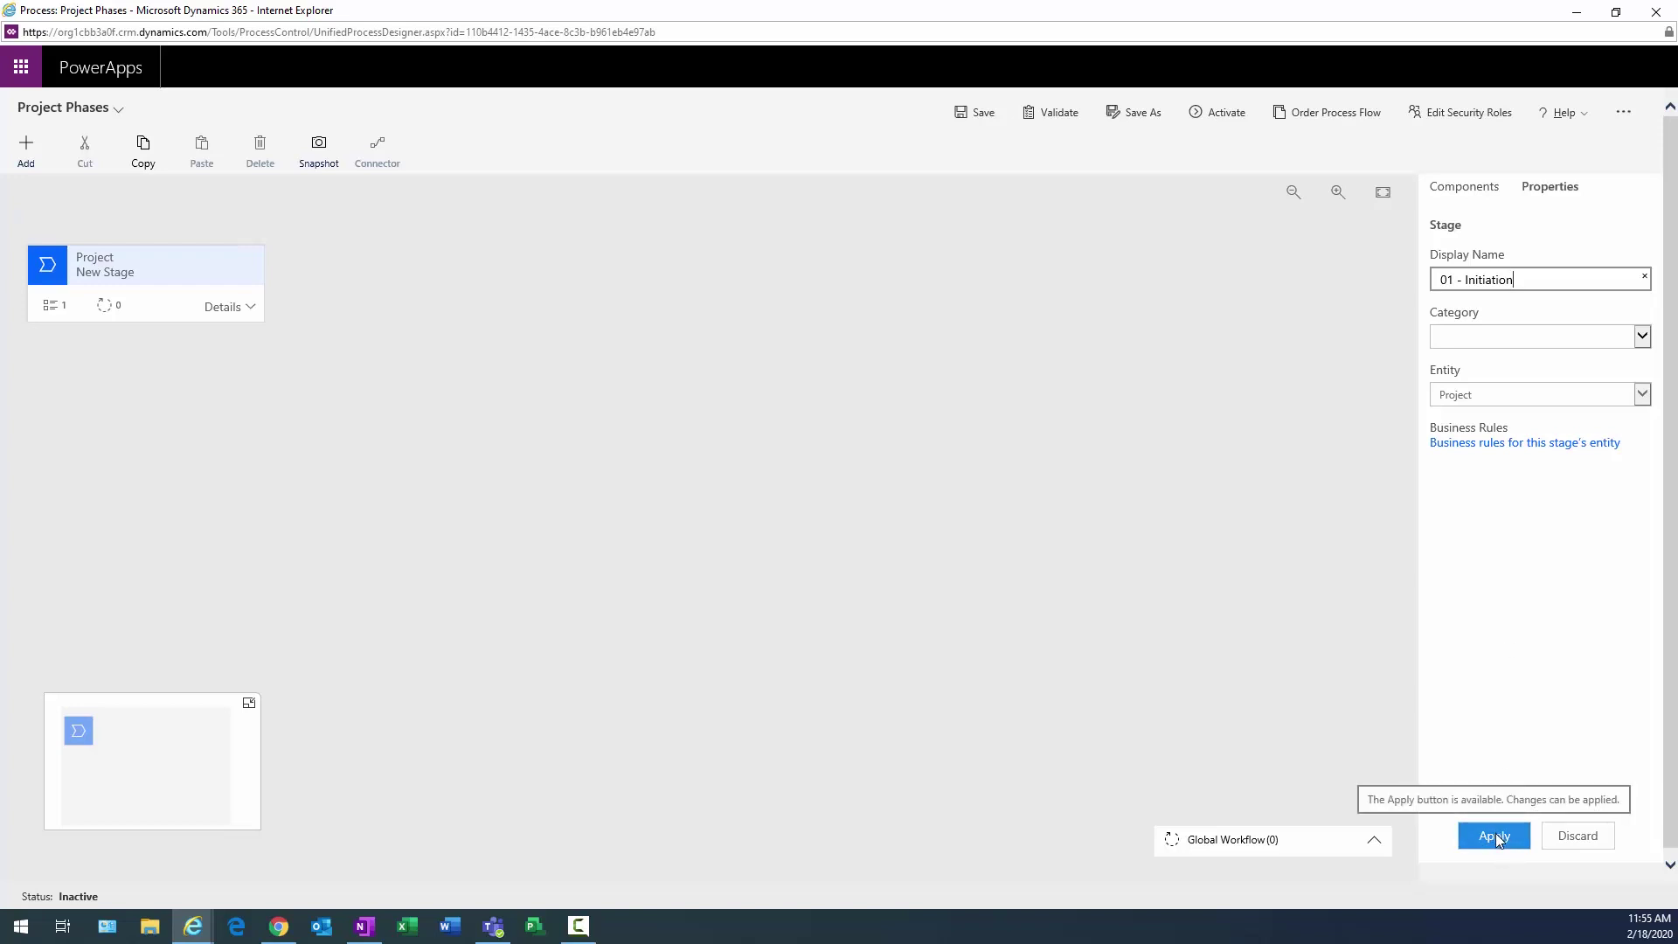
{"action": "left_click", "coordinate": [1496, 832]}
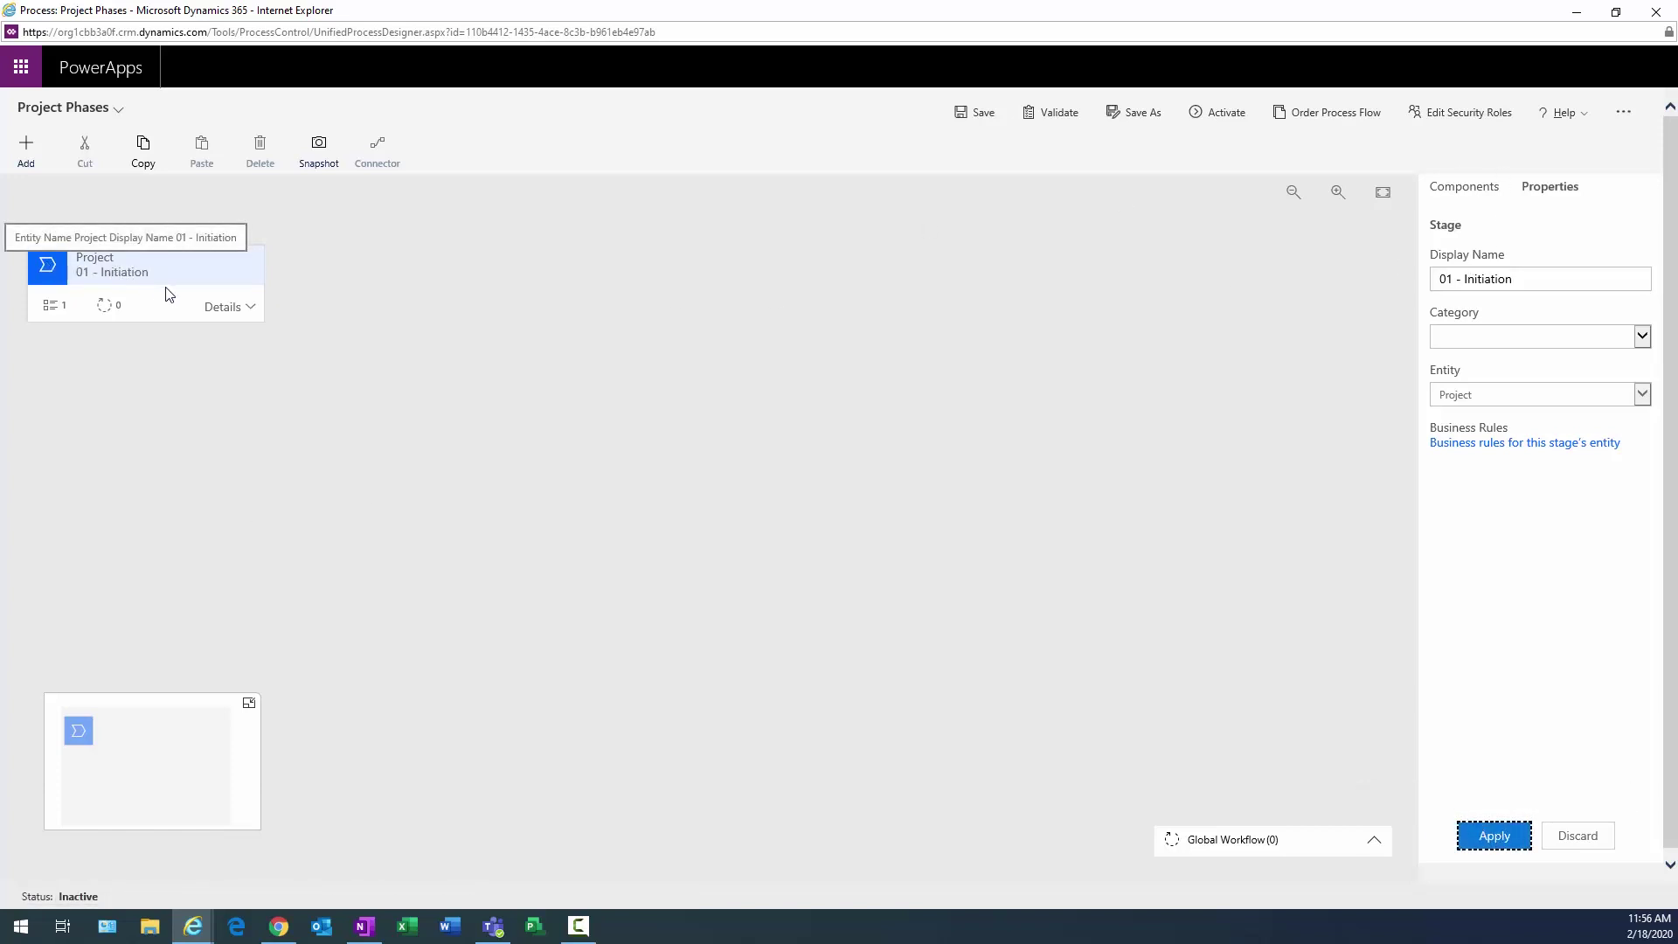
Set the data field of the Initiation stage's first data step to Business Need and apply it.
{"action": "left_click", "coordinate": [248, 308]}
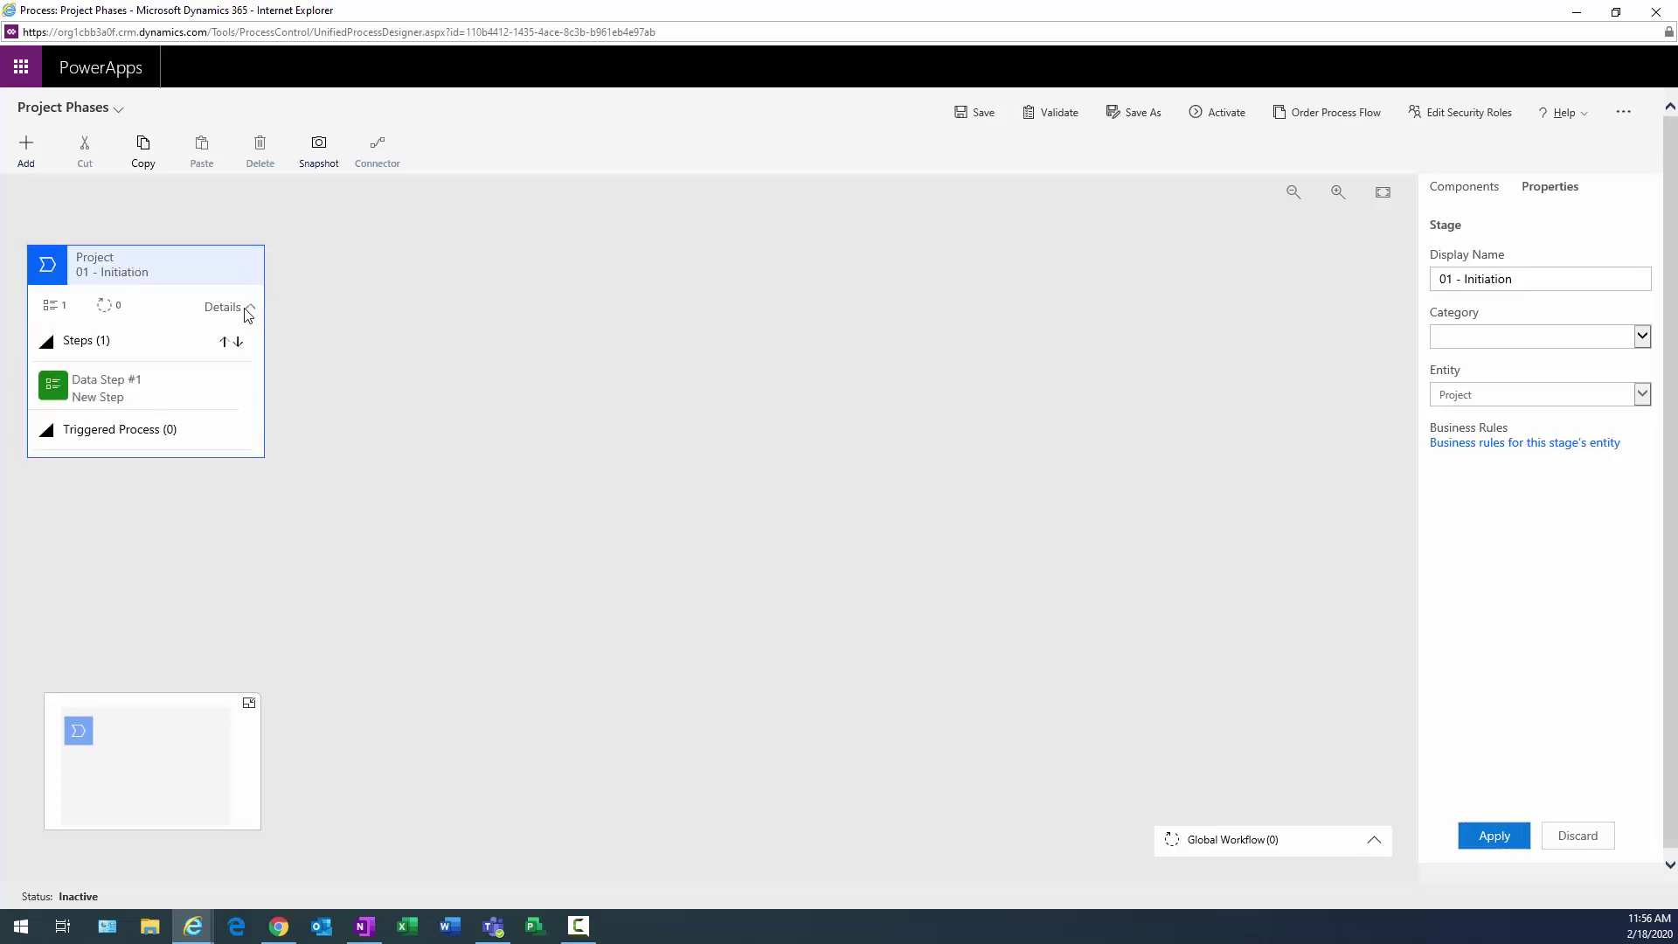
{"action": "left_click", "coordinate": [121, 395]}
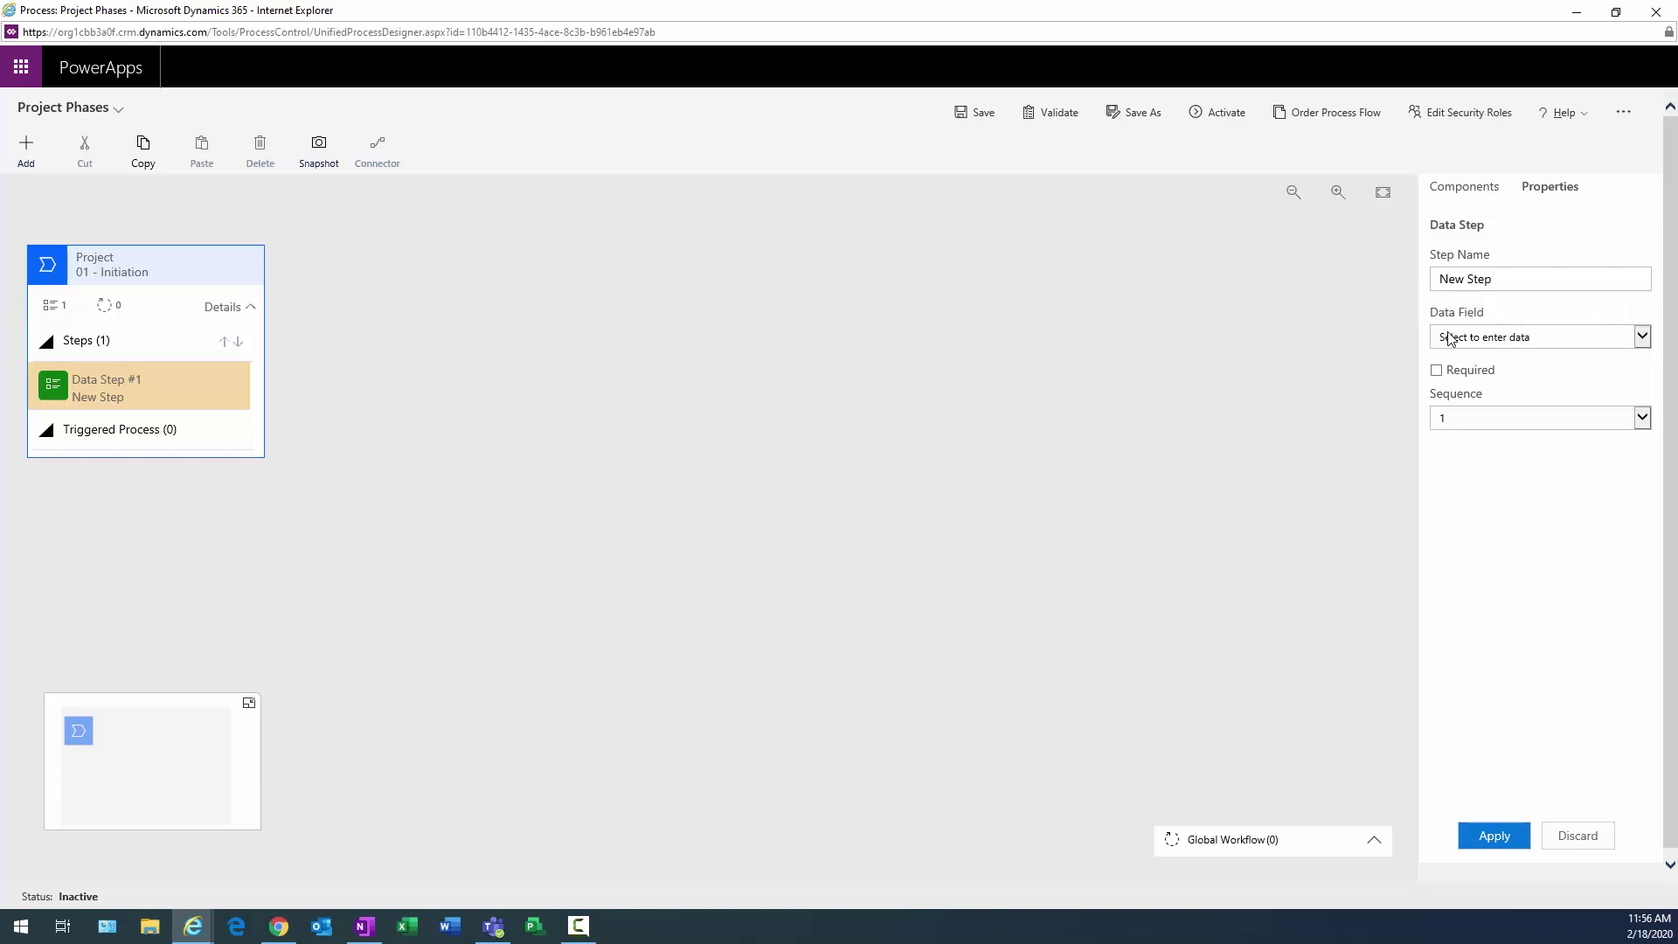
{"action": "left_click", "coordinate": [1644, 337]}
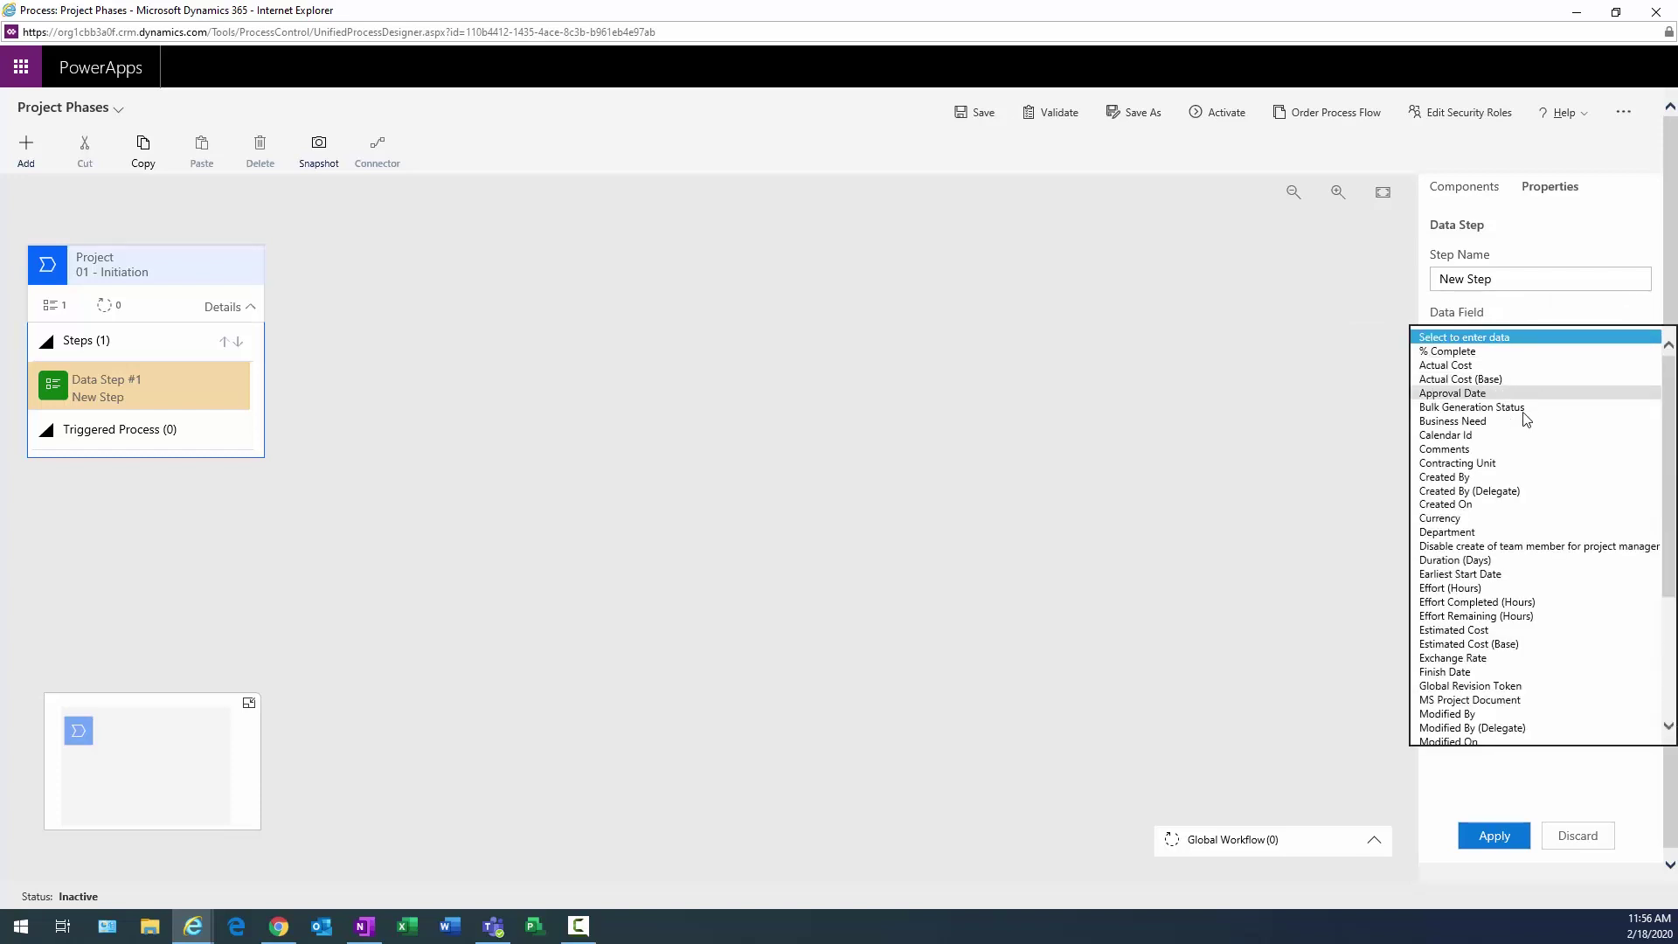
{"action": "left_click", "coordinate": [1498, 423]}
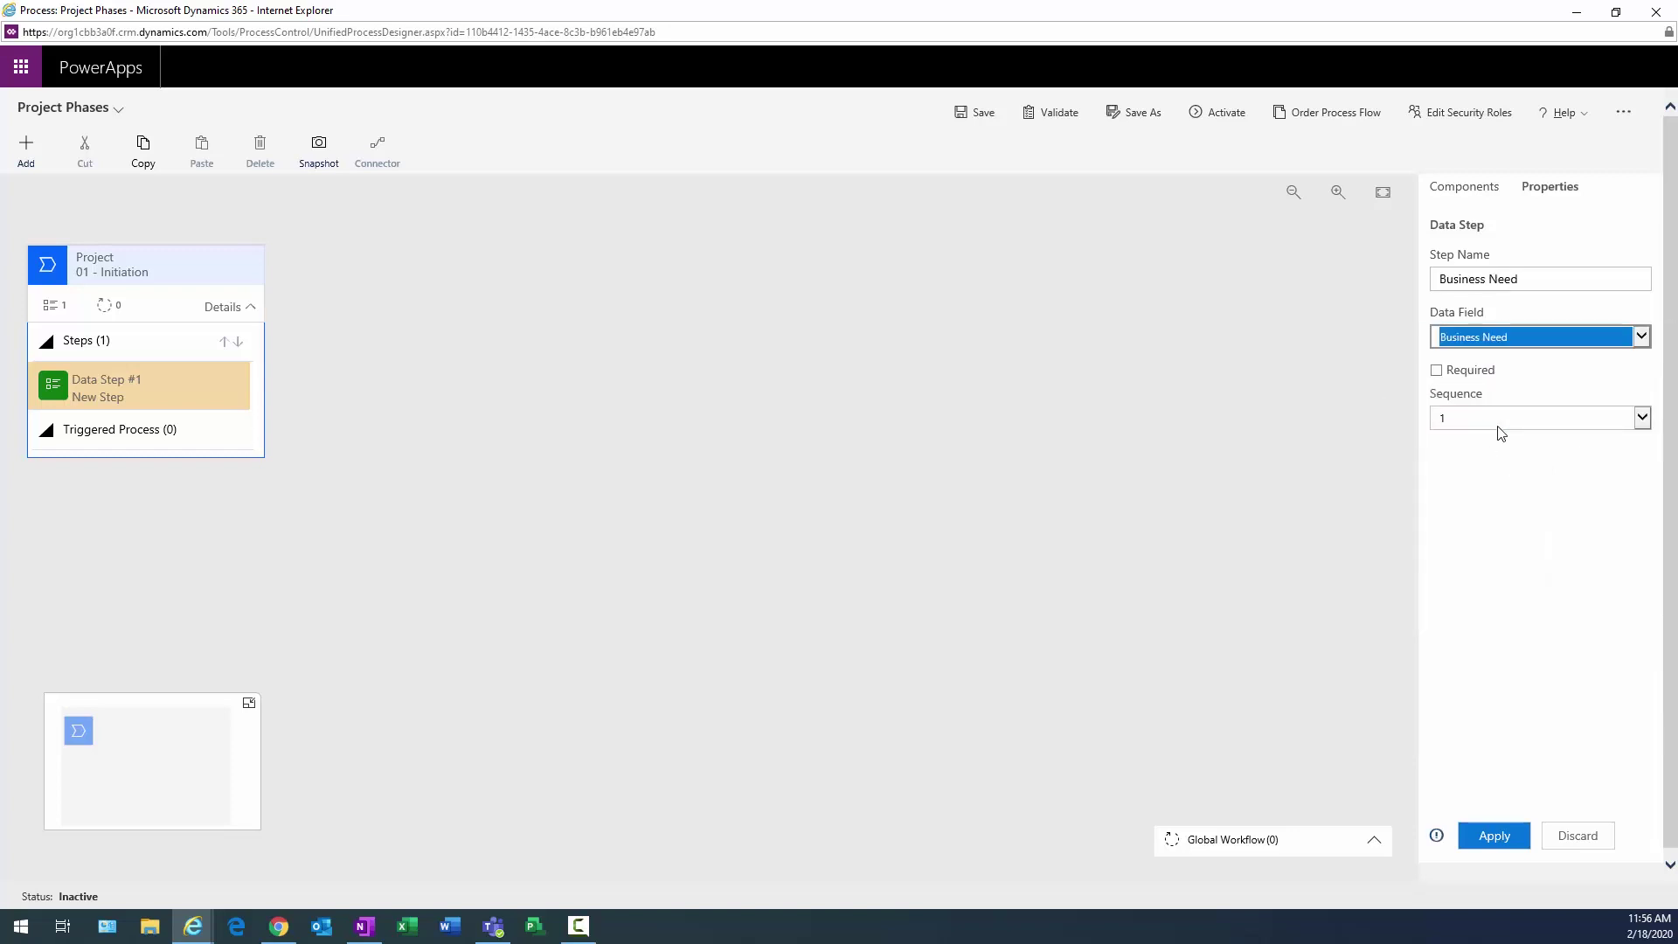
{"action": "left_click", "coordinate": [1496, 835]}
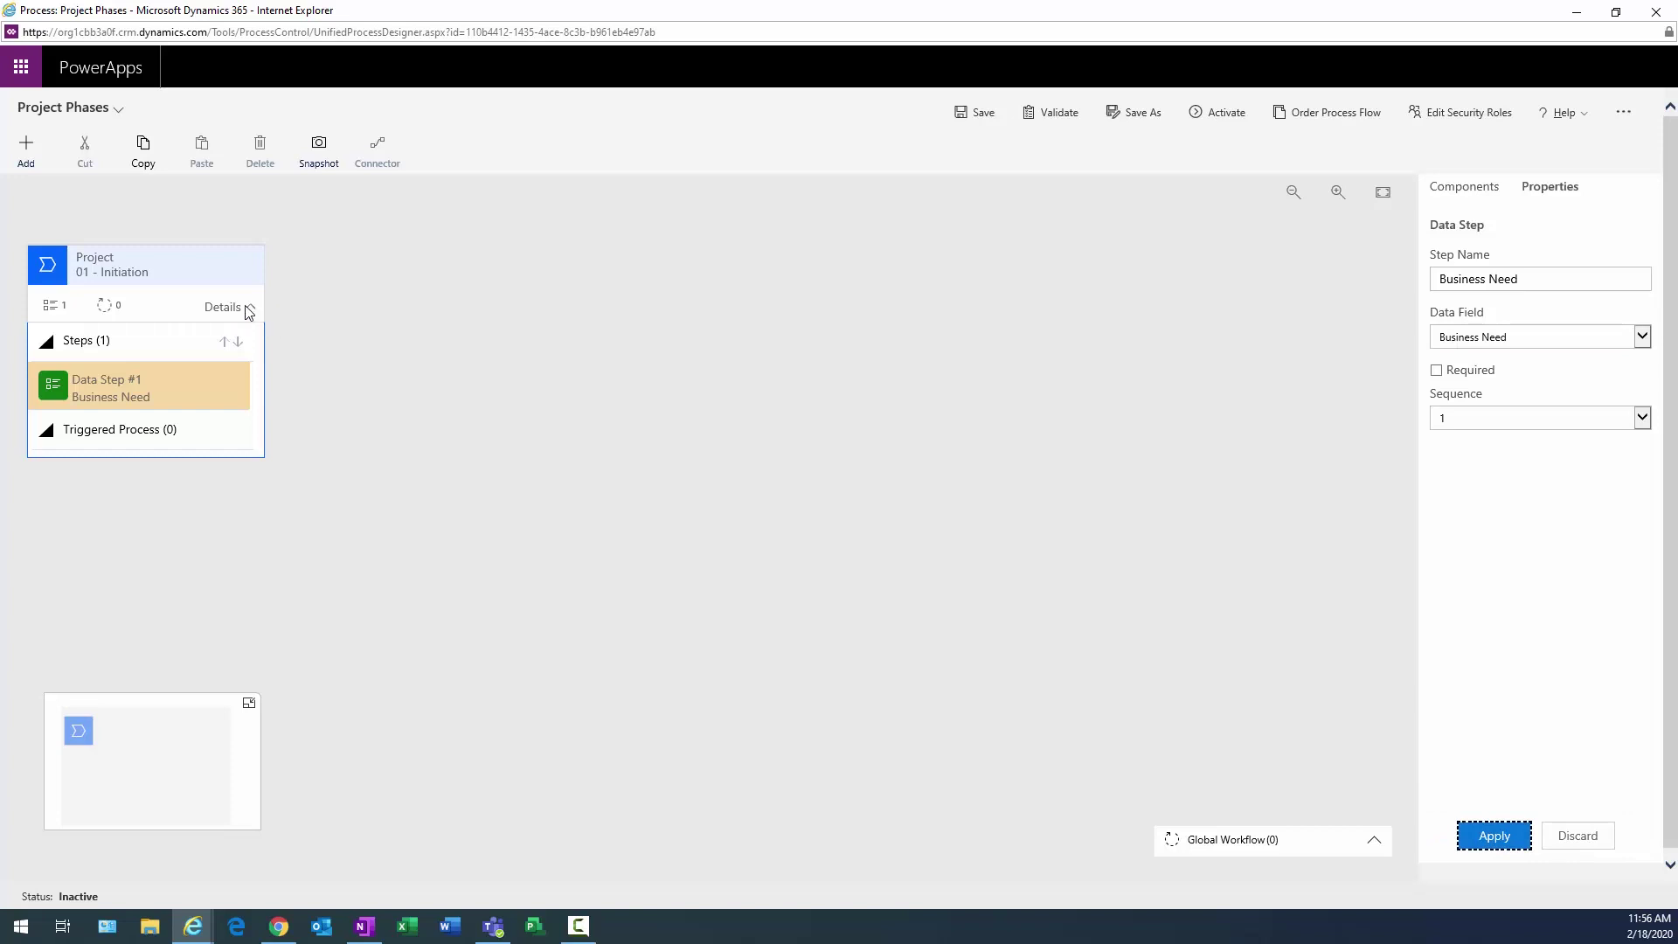
Add a second data step below Business Need in the 01 - Initiation stage.
{"action": "left_click", "coordinate": [83, 276]}
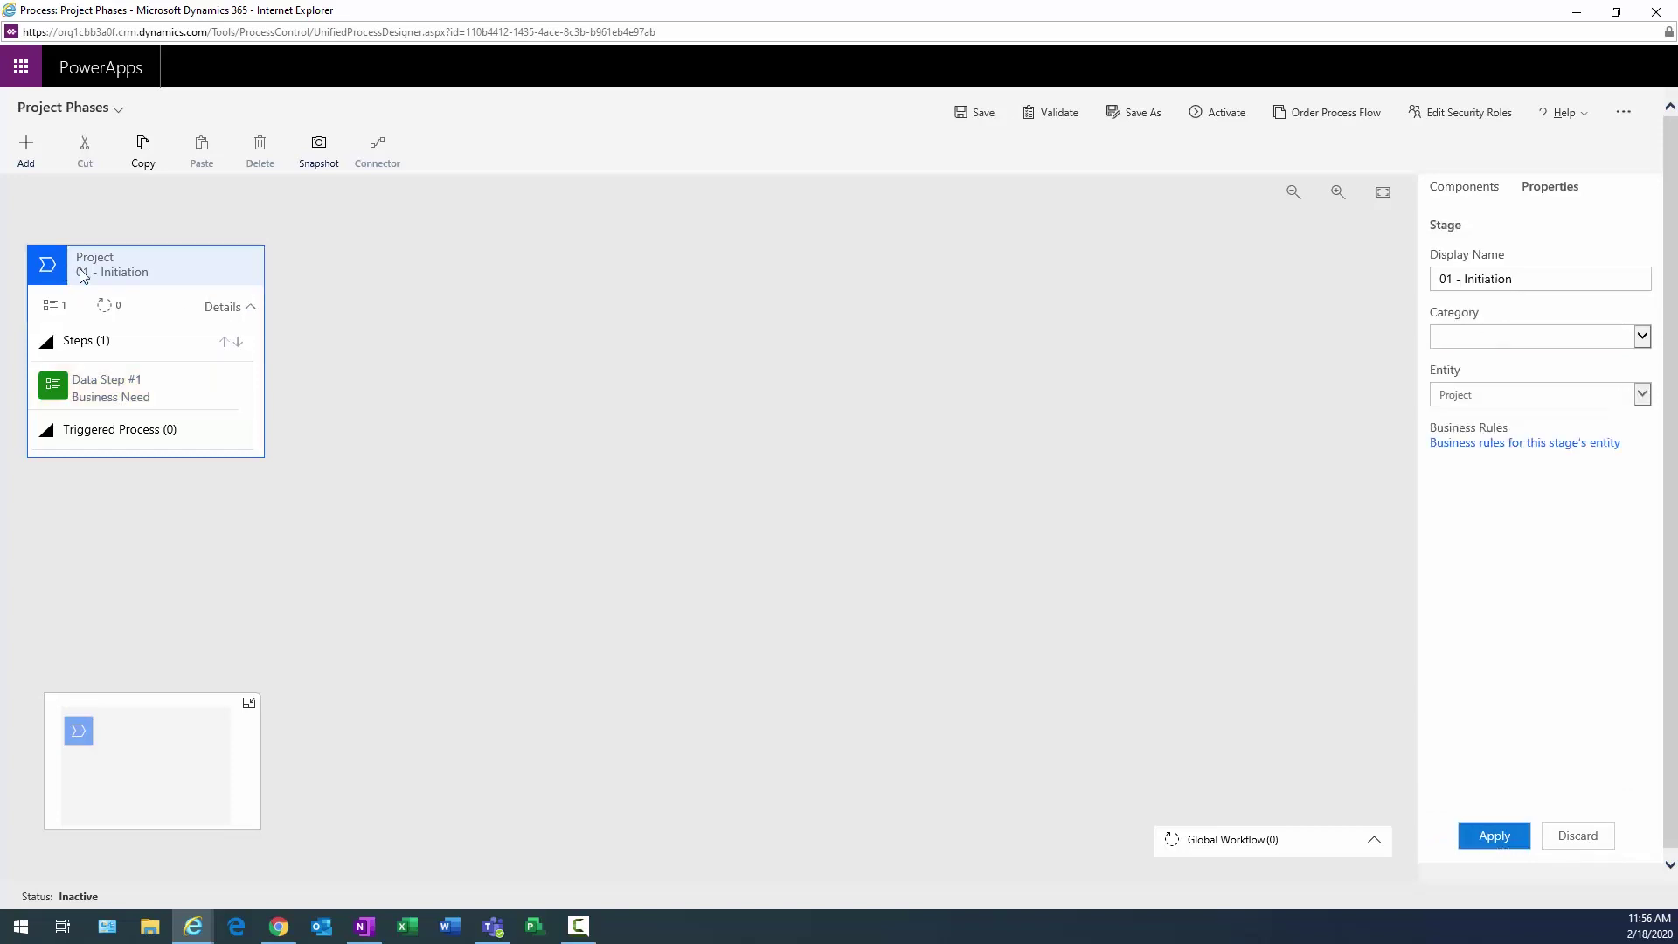
{"action": "left_click", "coordinate": [24, 158]}
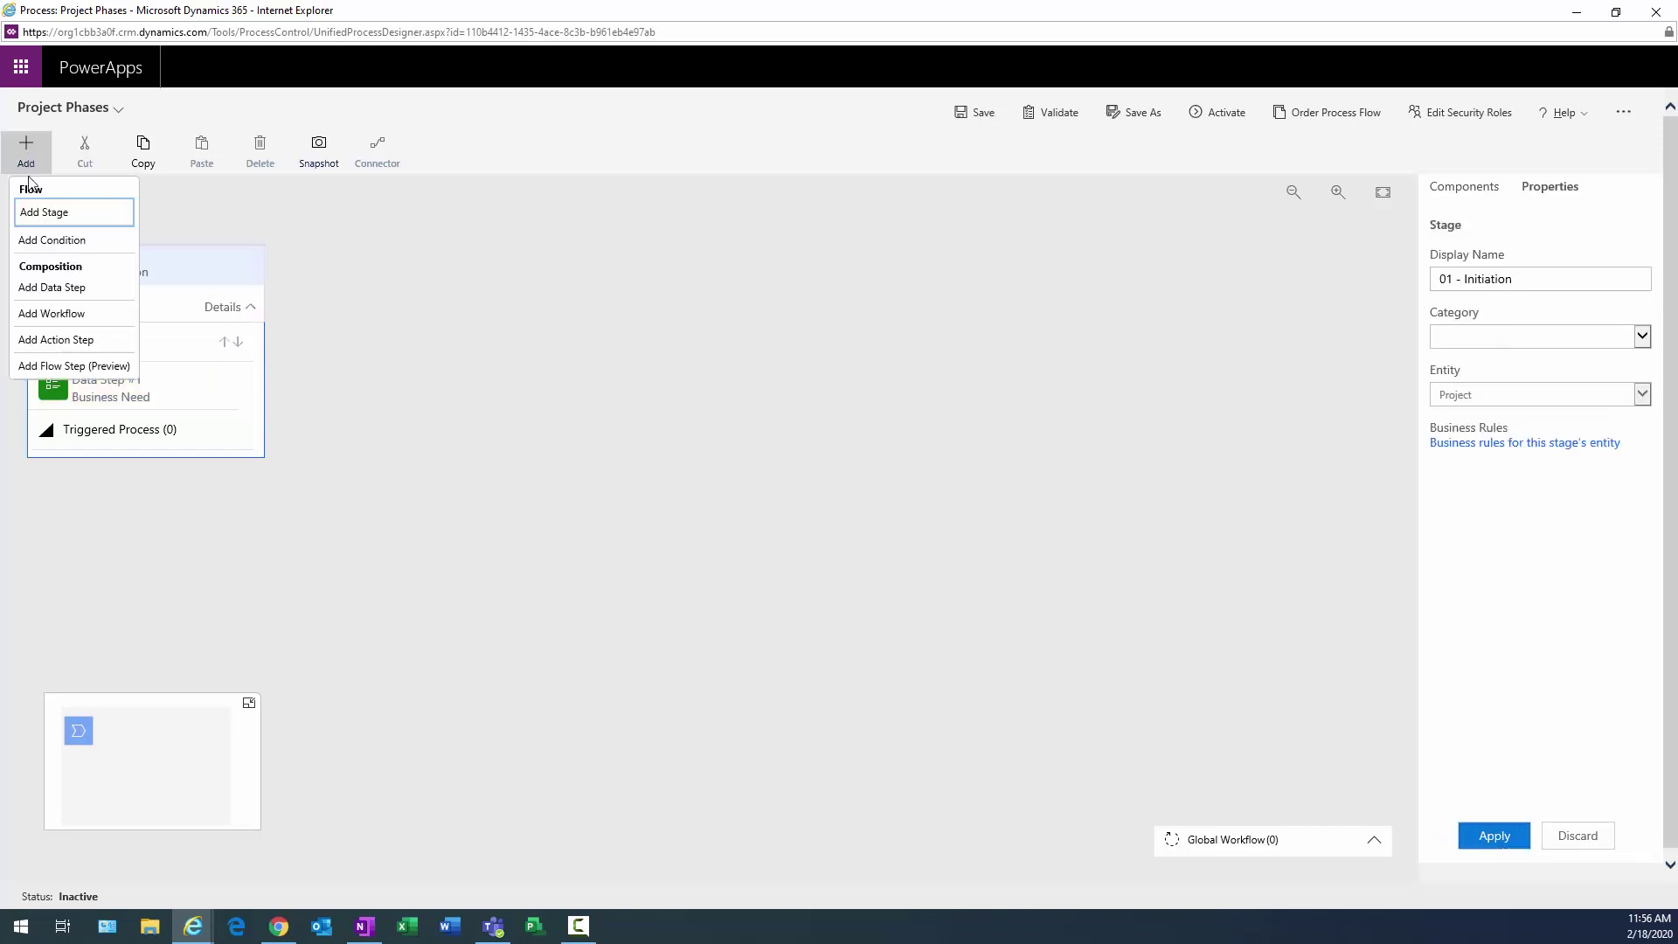
{"action": "left_click", "coordinate": [61, 288]}
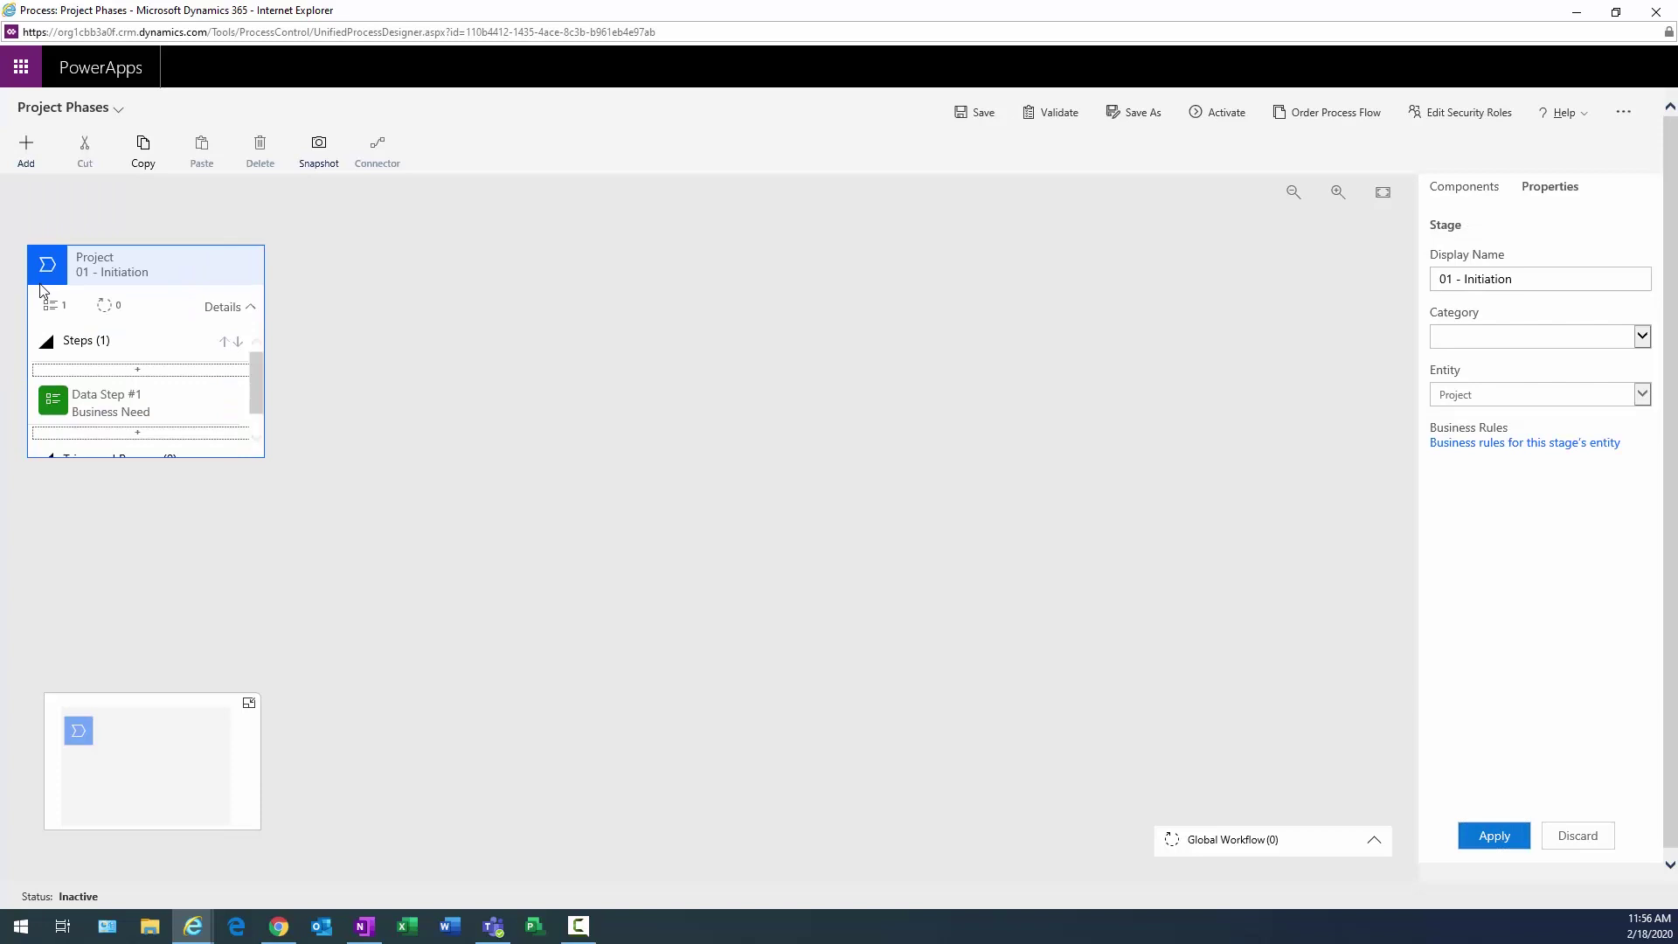
{"action": "left_click", "coordinate": [160, 434]}
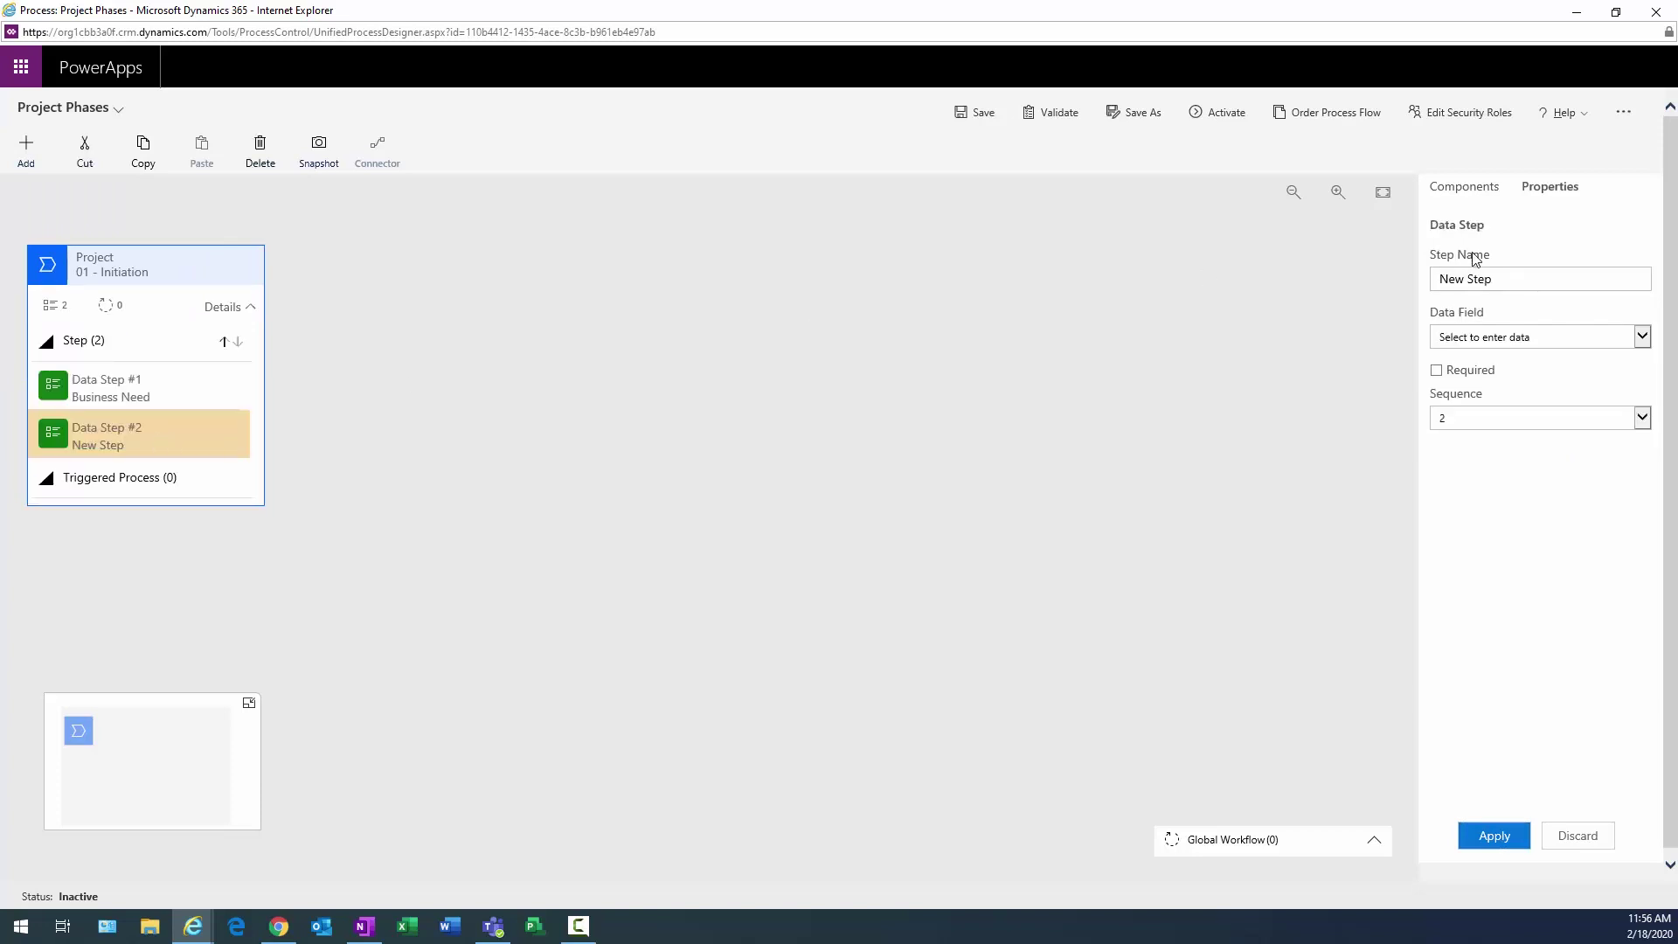
Try to set the data field of the Initiation stage's second data step to Project Description.
{"action": "left_click", "coordinate": [1644, 337]}
{"action": "scroll", "coordinate": [1570, 612], "scroll_direction": "down", "scroll_amount": 1}
{"action": "scroll", "coordinate": [1570, 612], "scroll_direction": "down", "scroll_amount": 3}
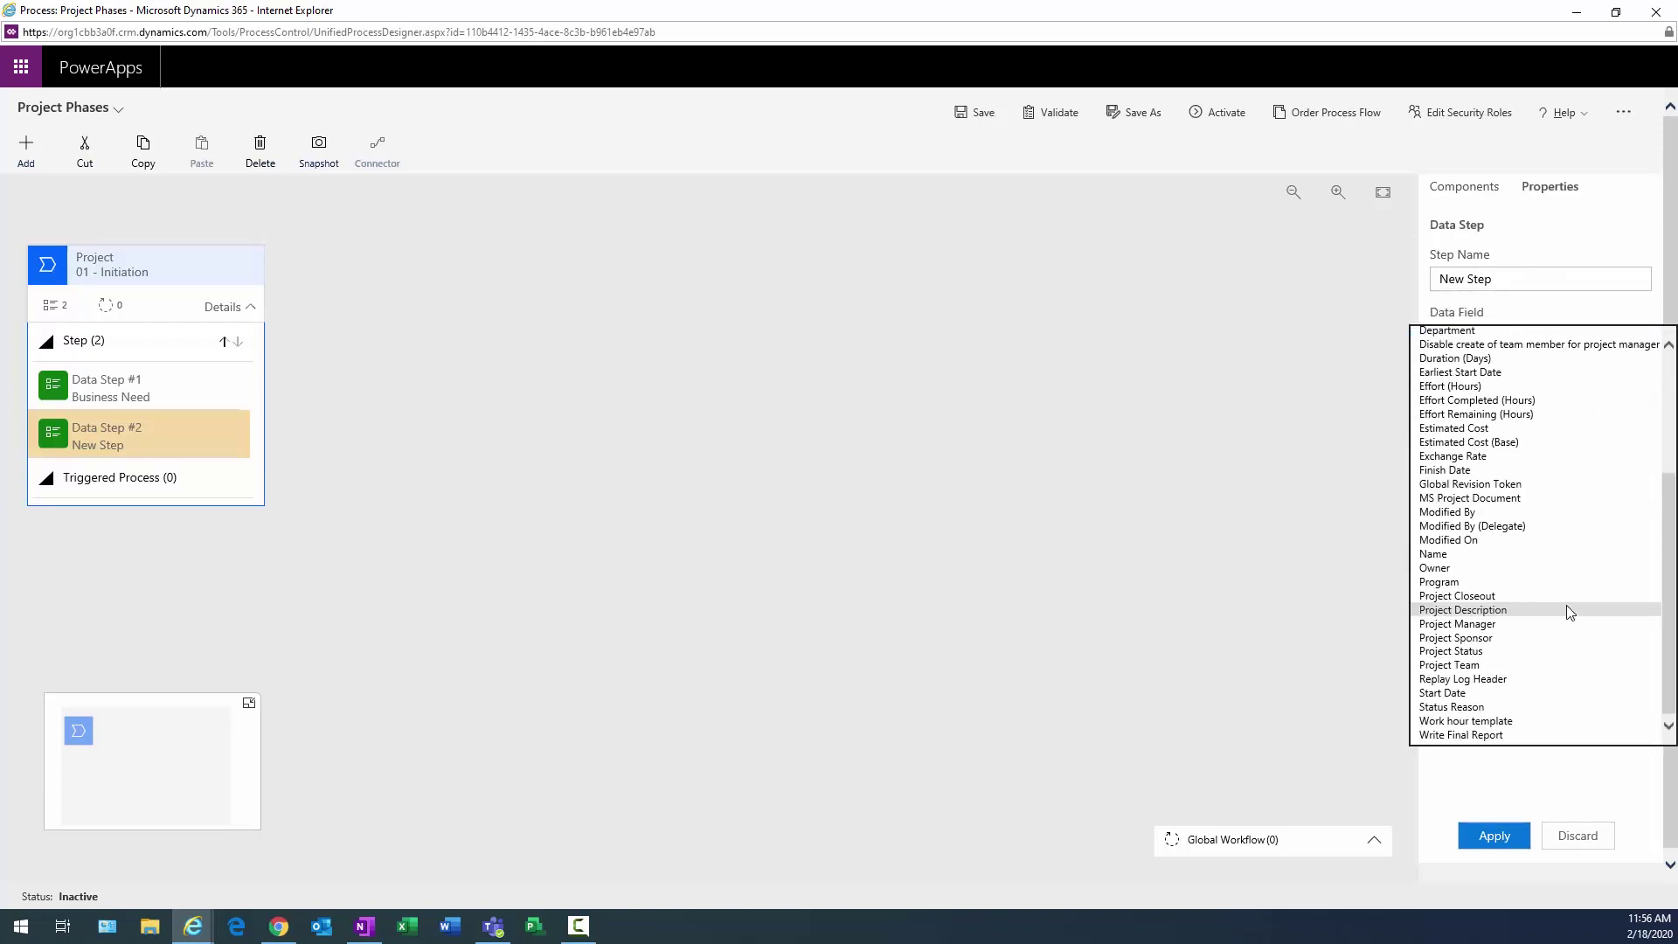
{"action": "left_click", "coordinate": [1491, 614]}
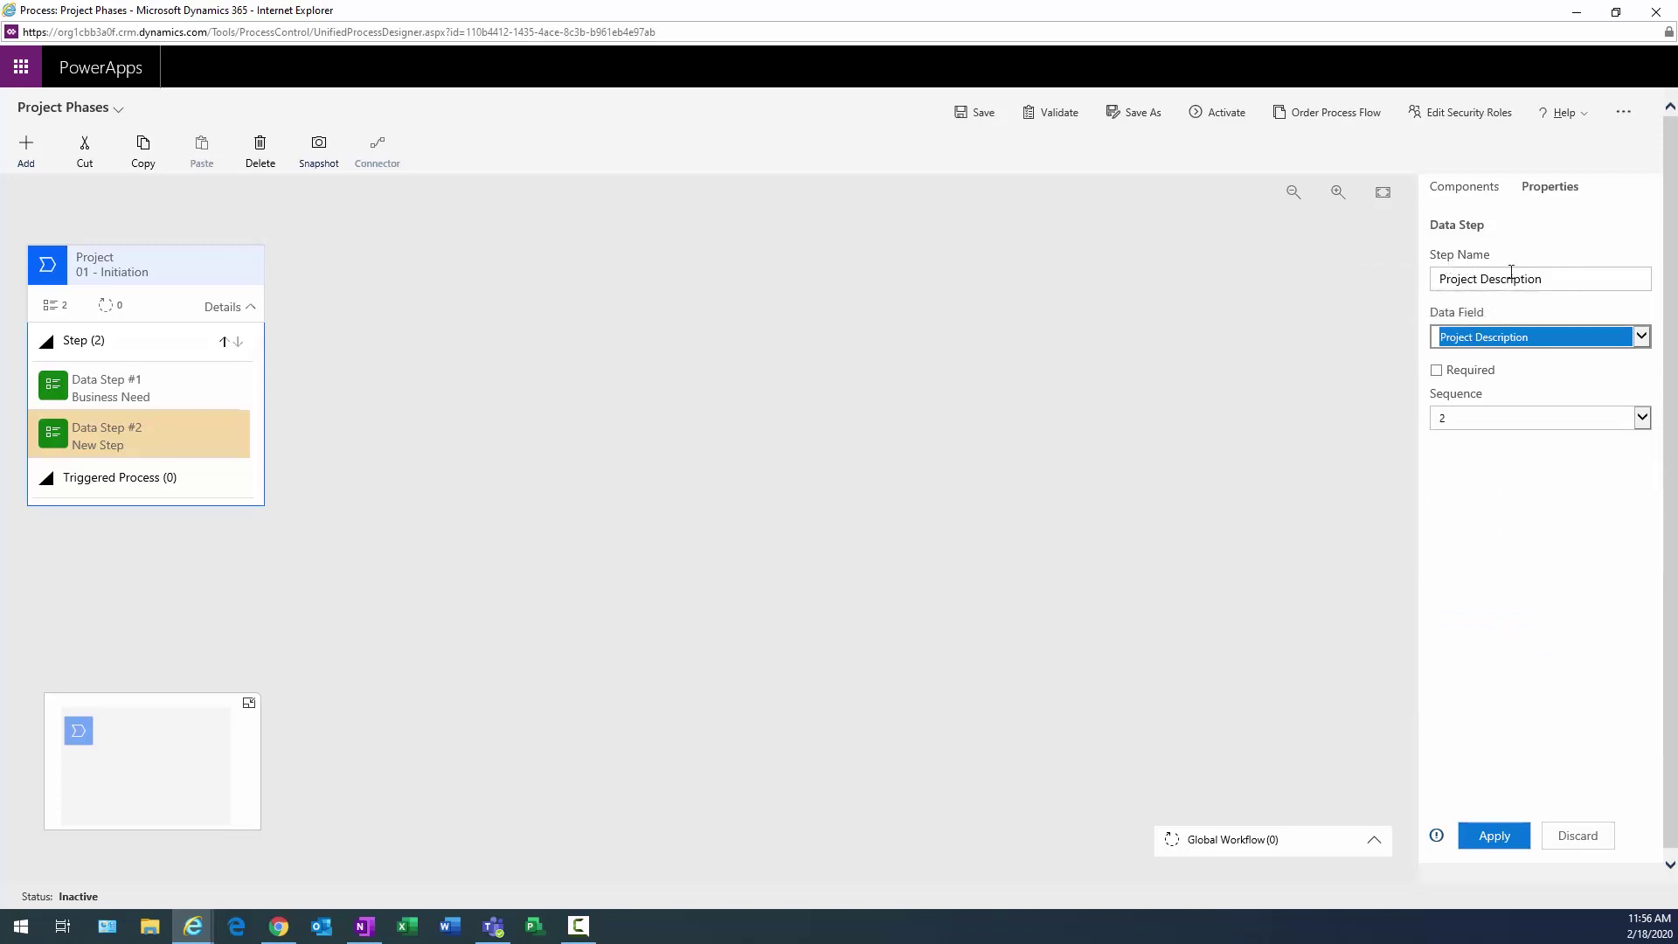
{"action": "left_click", "coordinate": [1557, 278]}
{"action": "left_click", "coordinate": [1267, 349]}
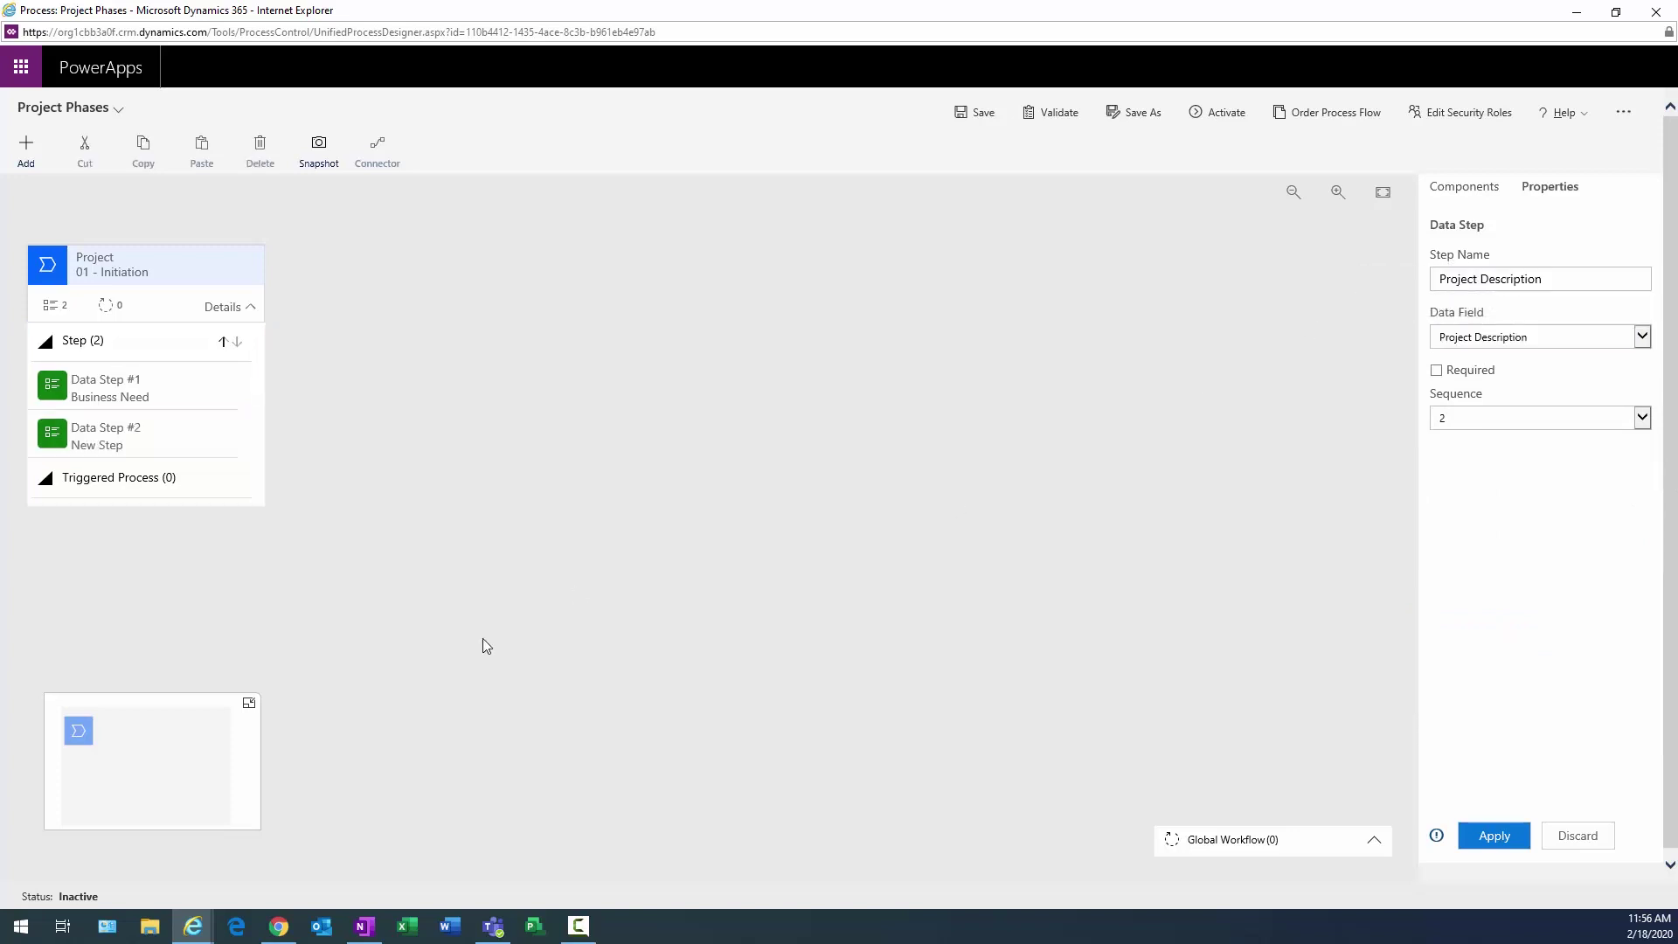
Save the Project Phases process flow.
{"action": "left_click", "coordinate": [112, 444]}
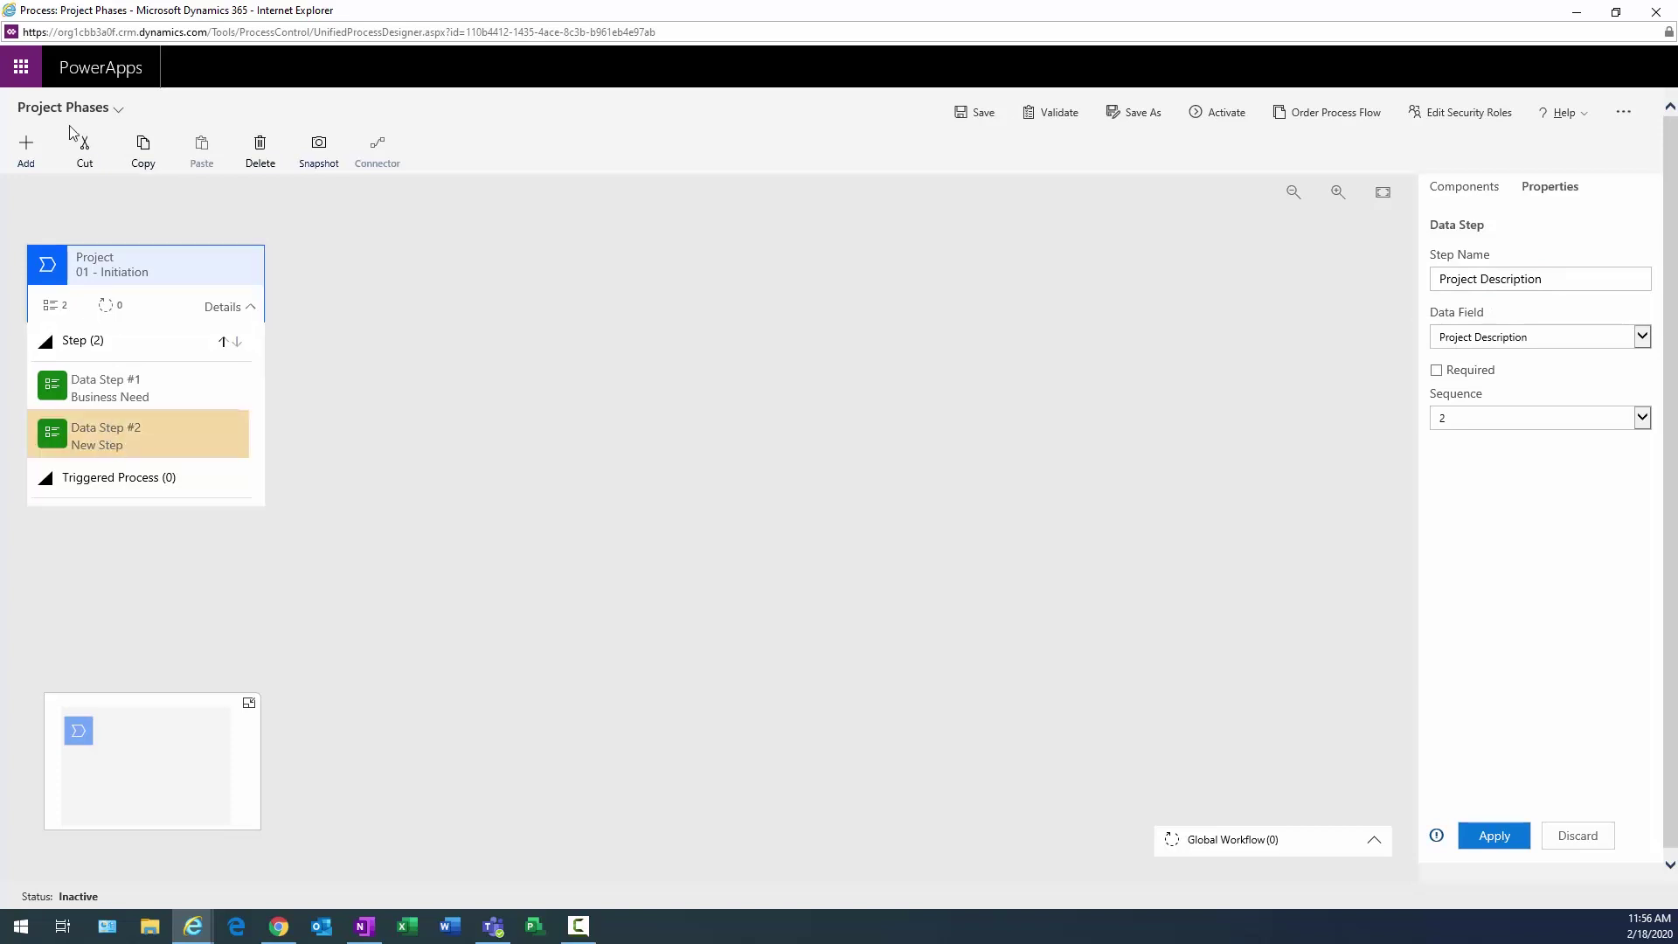
{"action": "left_click", "coordinate": [28, 156]}
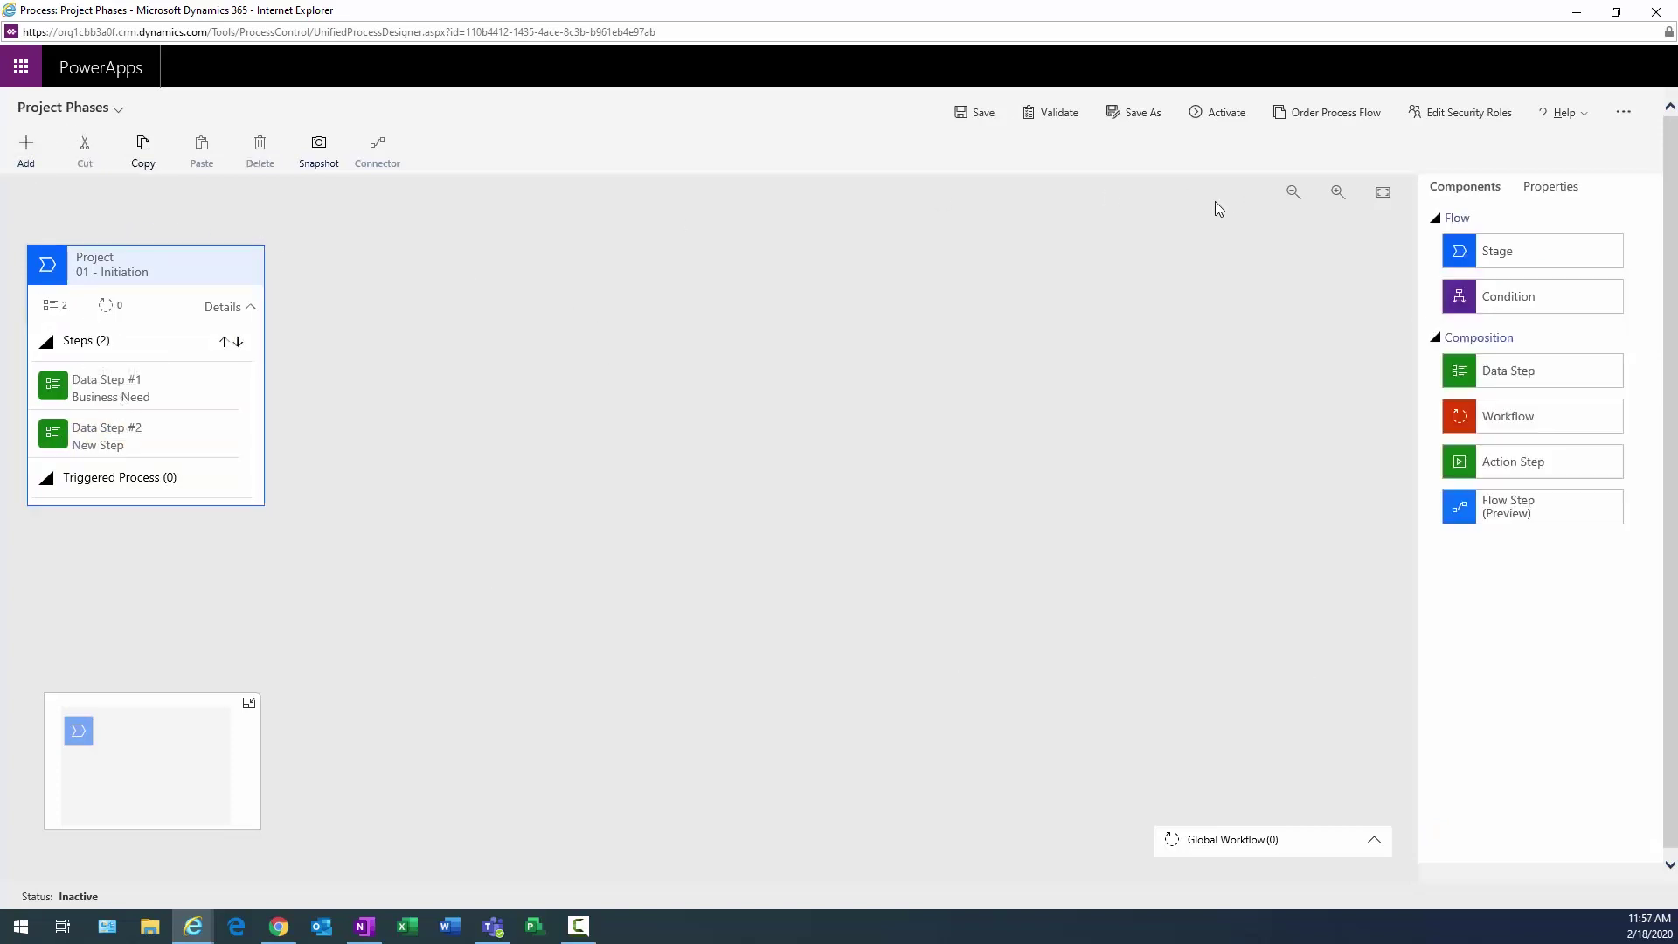
{"action": "left_click", "coordinate": [977, 112]}
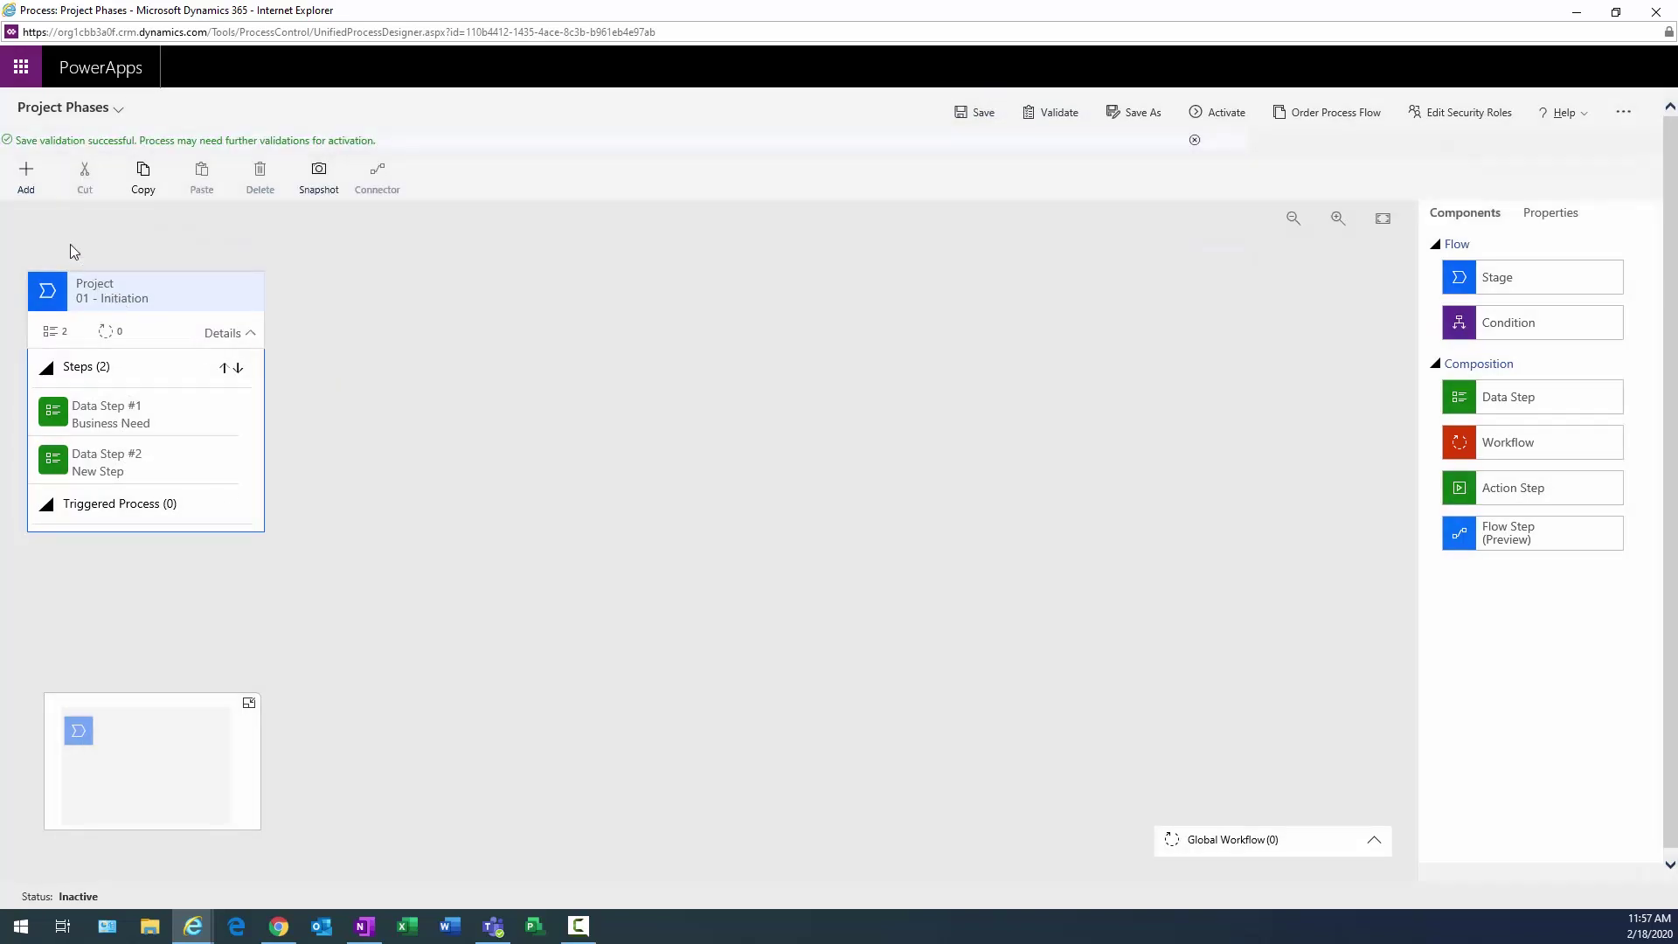
Add a stage after 01 - Initiation, name it 02 - Planning and apply the change.
{"action": "left_click", "coordinate": [117, 289]}
{"action": "left_click", "coordinate": [26, 179]}
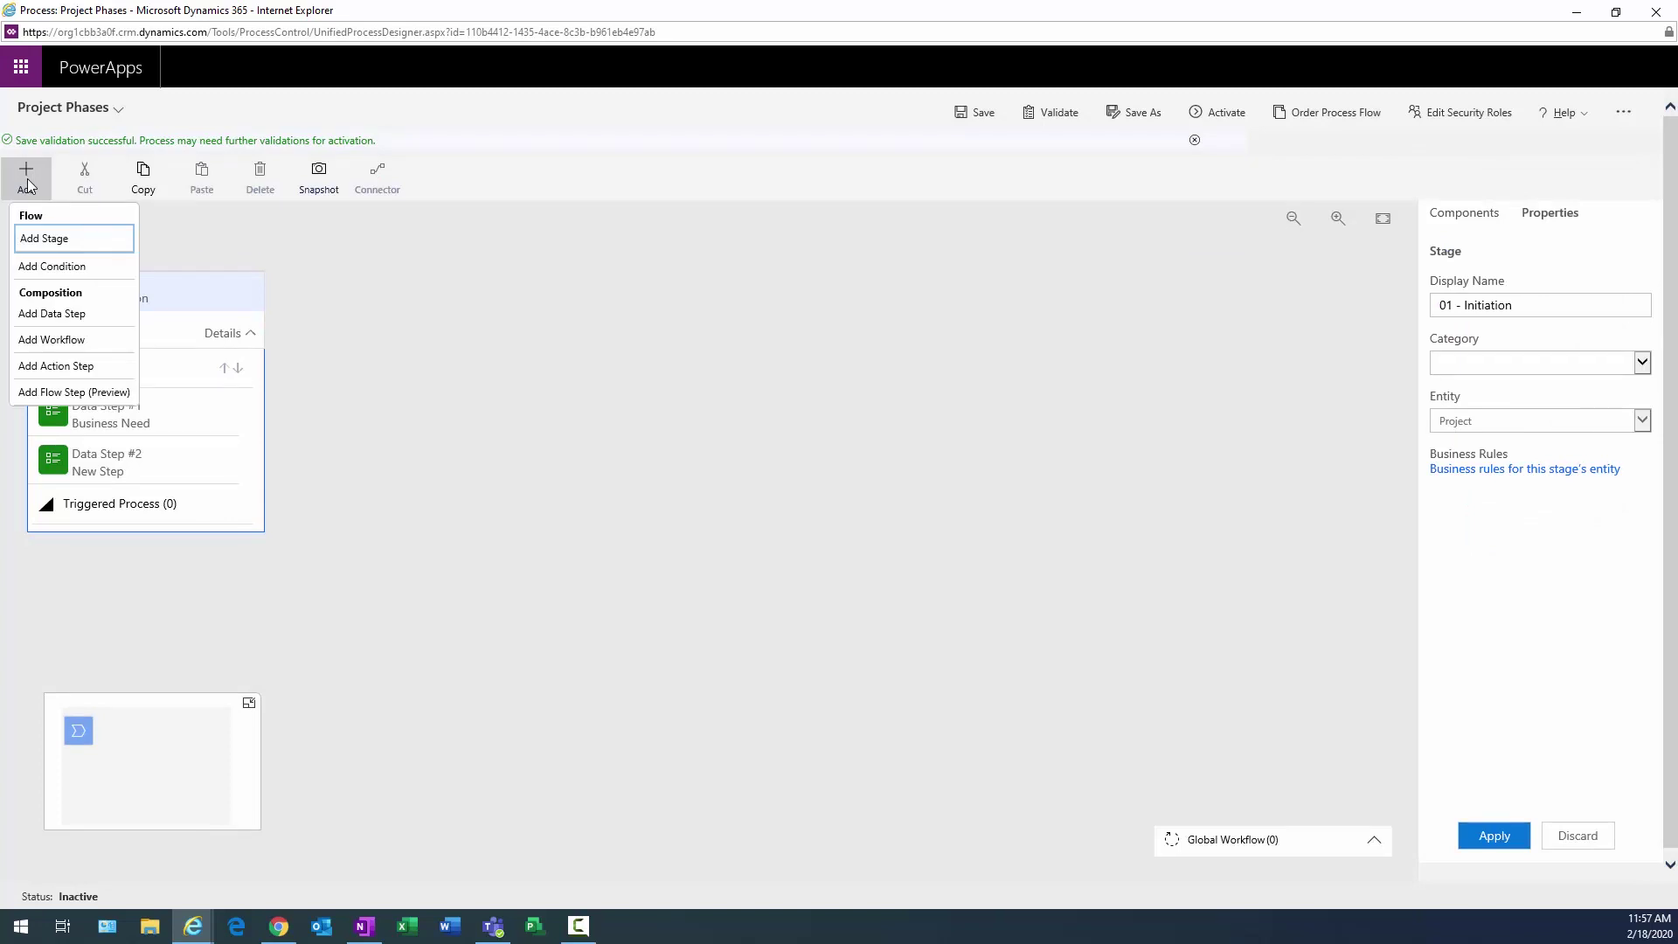
{"action": "left_click", "coordinate": [25, 192]}
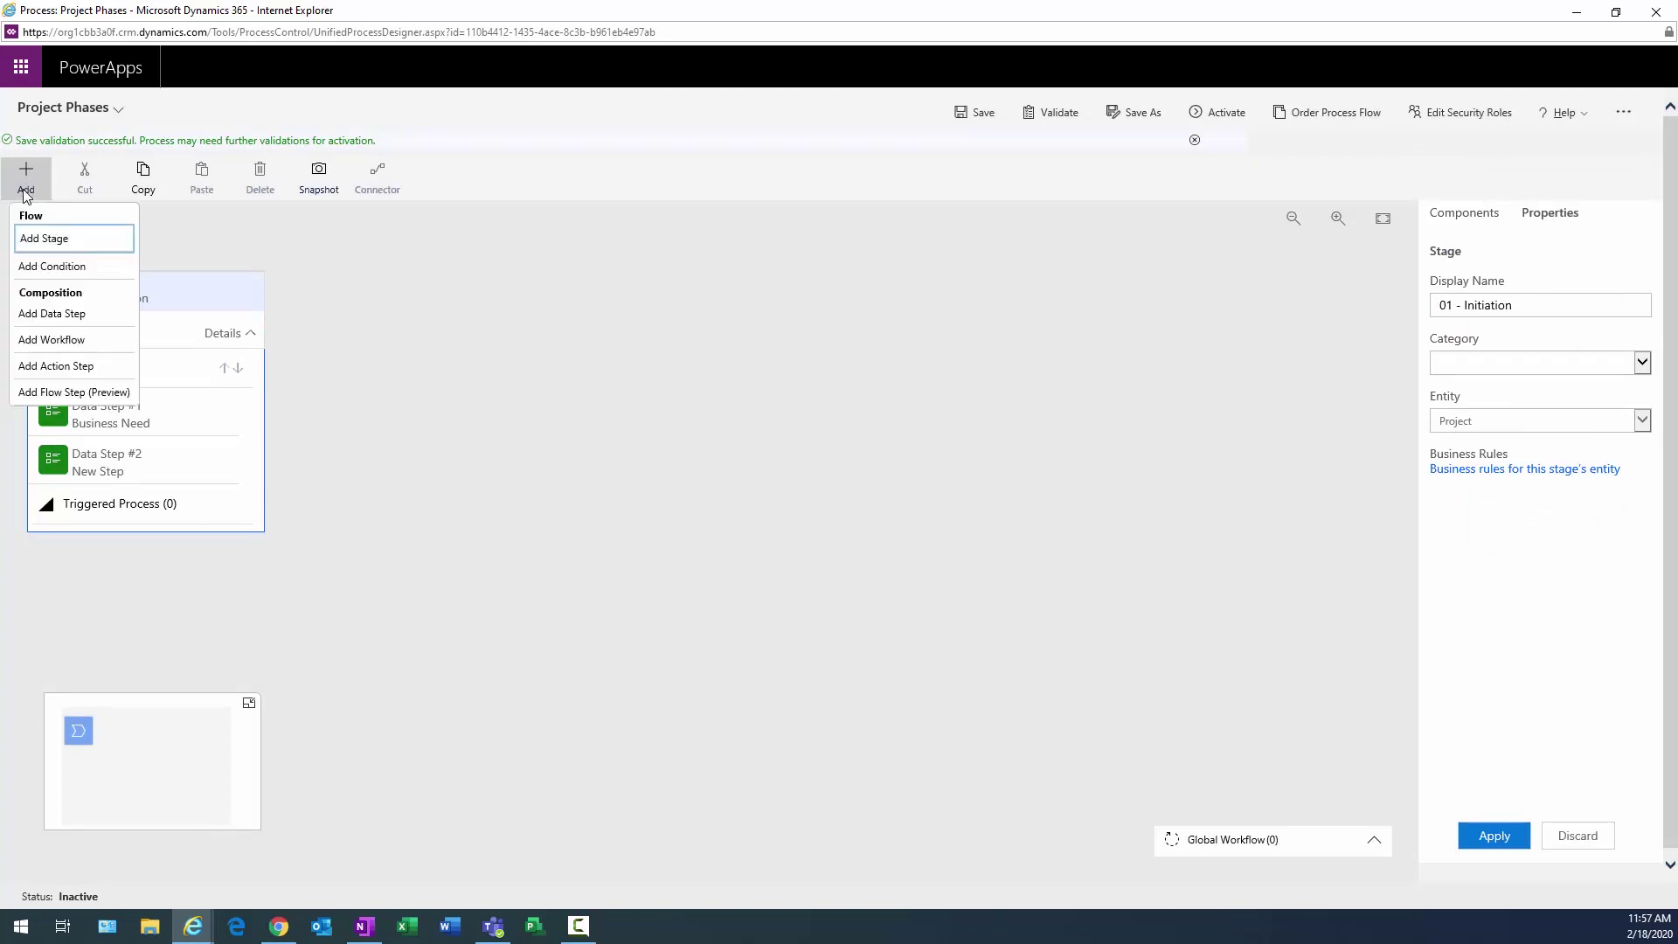
{"action": "left_click", "coordinate": [43, 242]}
{"action": "left_click", "coordinate": [298, 305]}
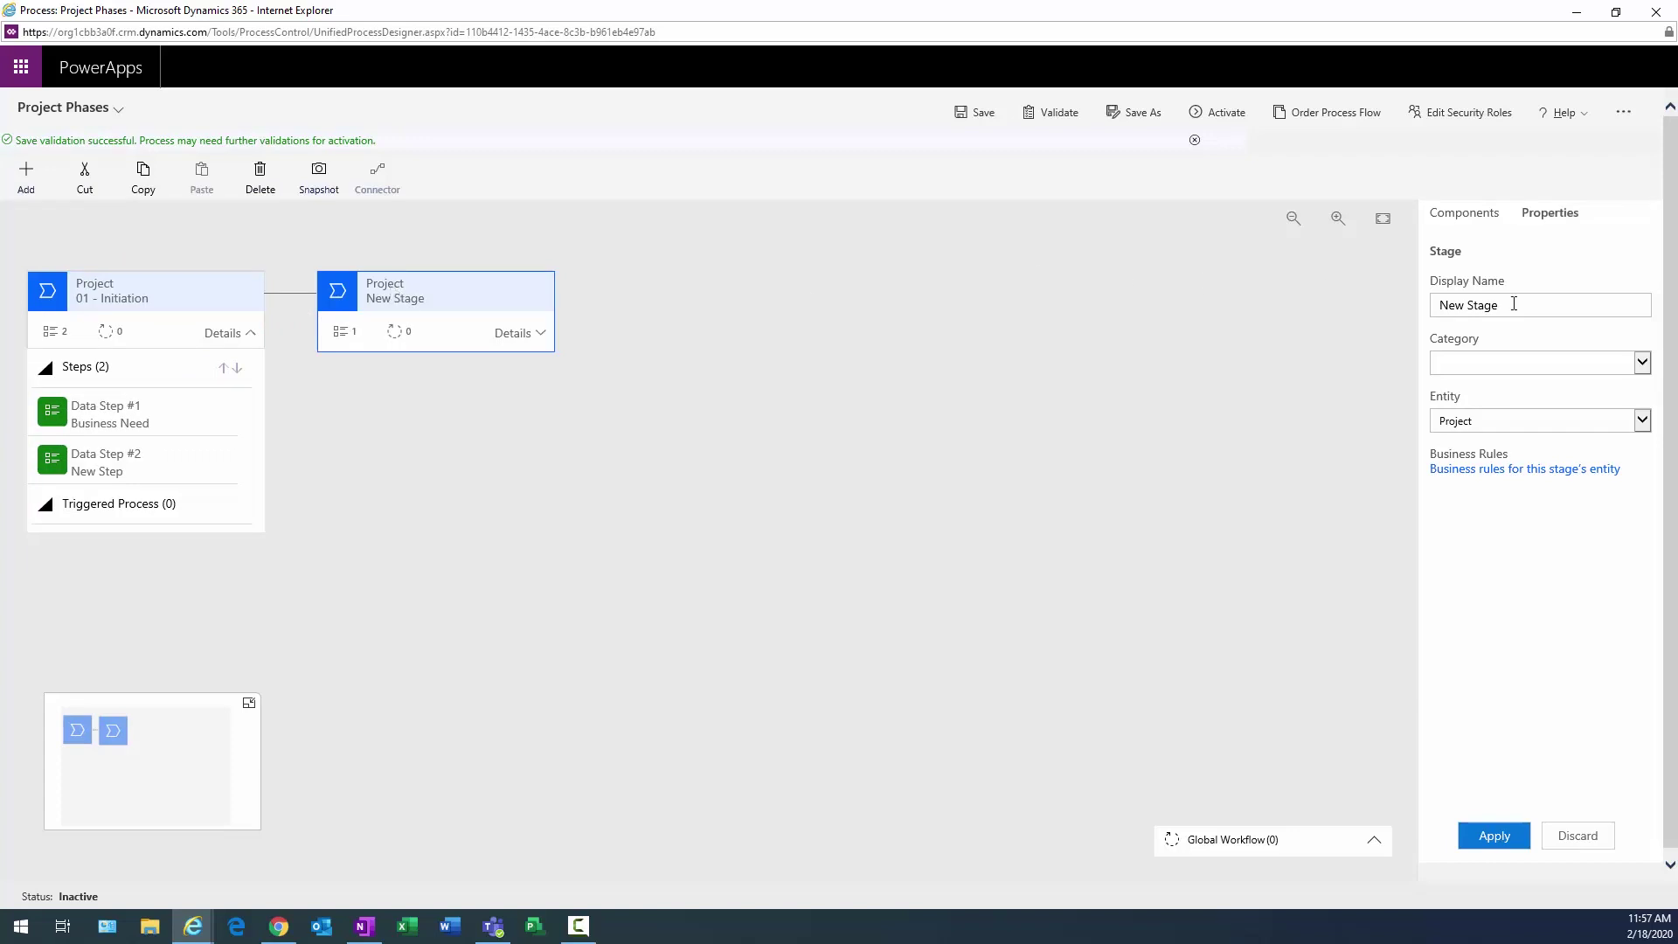
{"action": "left_click_drag", "start_coordinate": [1513, 303], "coordinate": [1418, 312]}
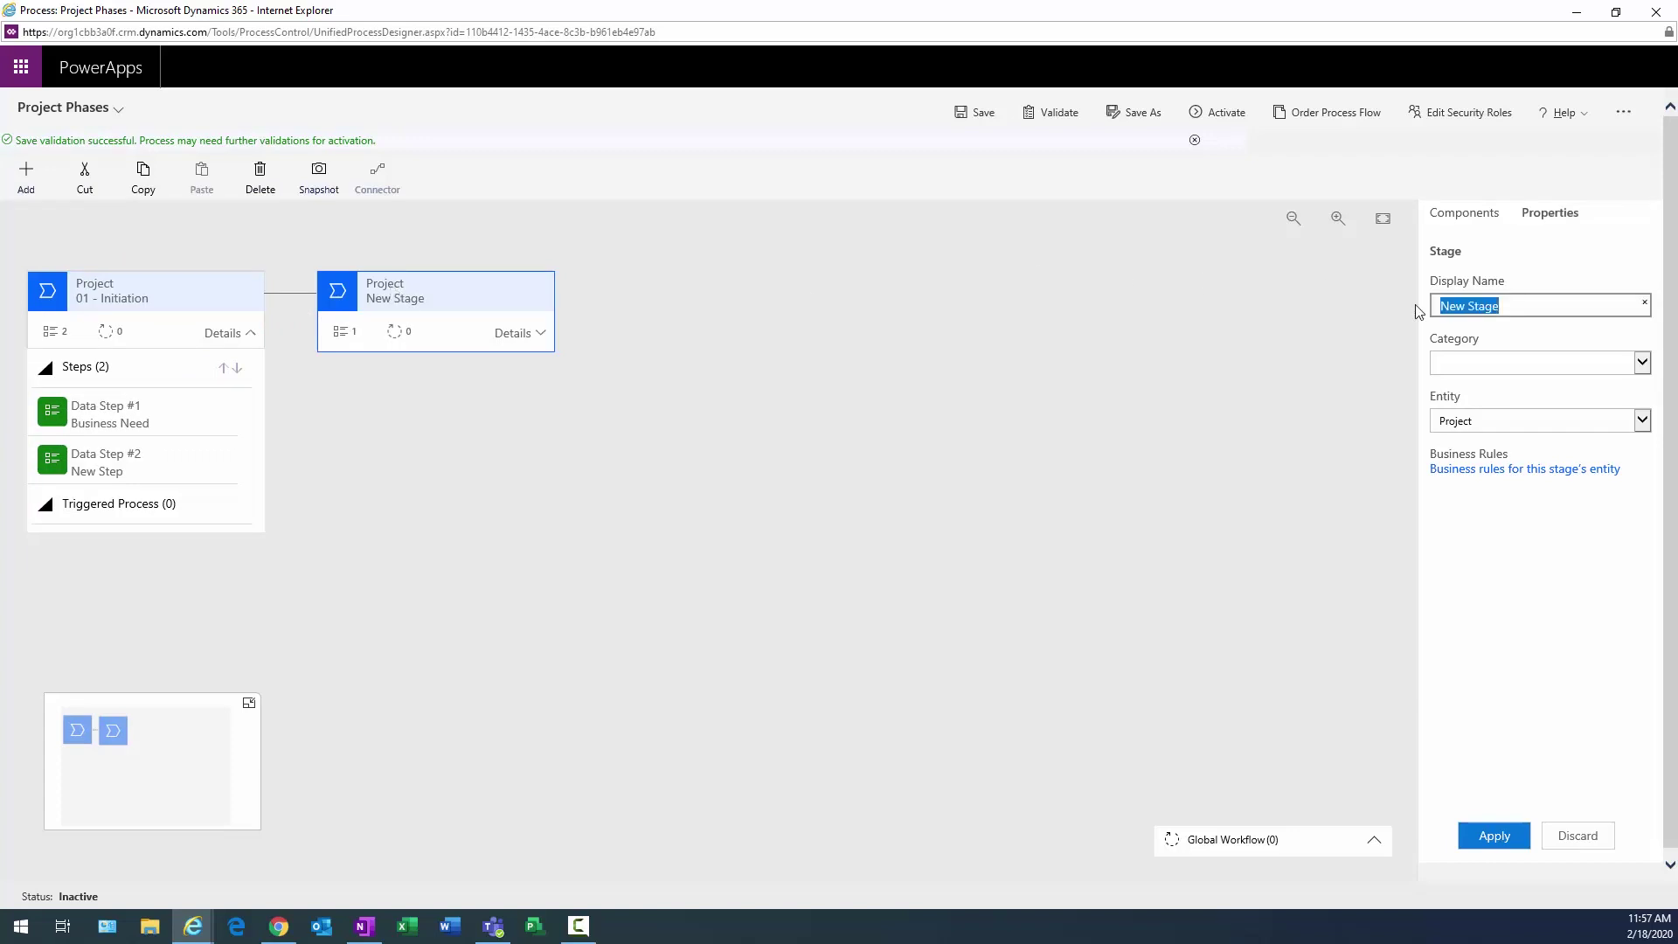
{"action": "type", "text": "02 - Planning"}
{"action": "left_click", "coordinate": [1502, 837]}
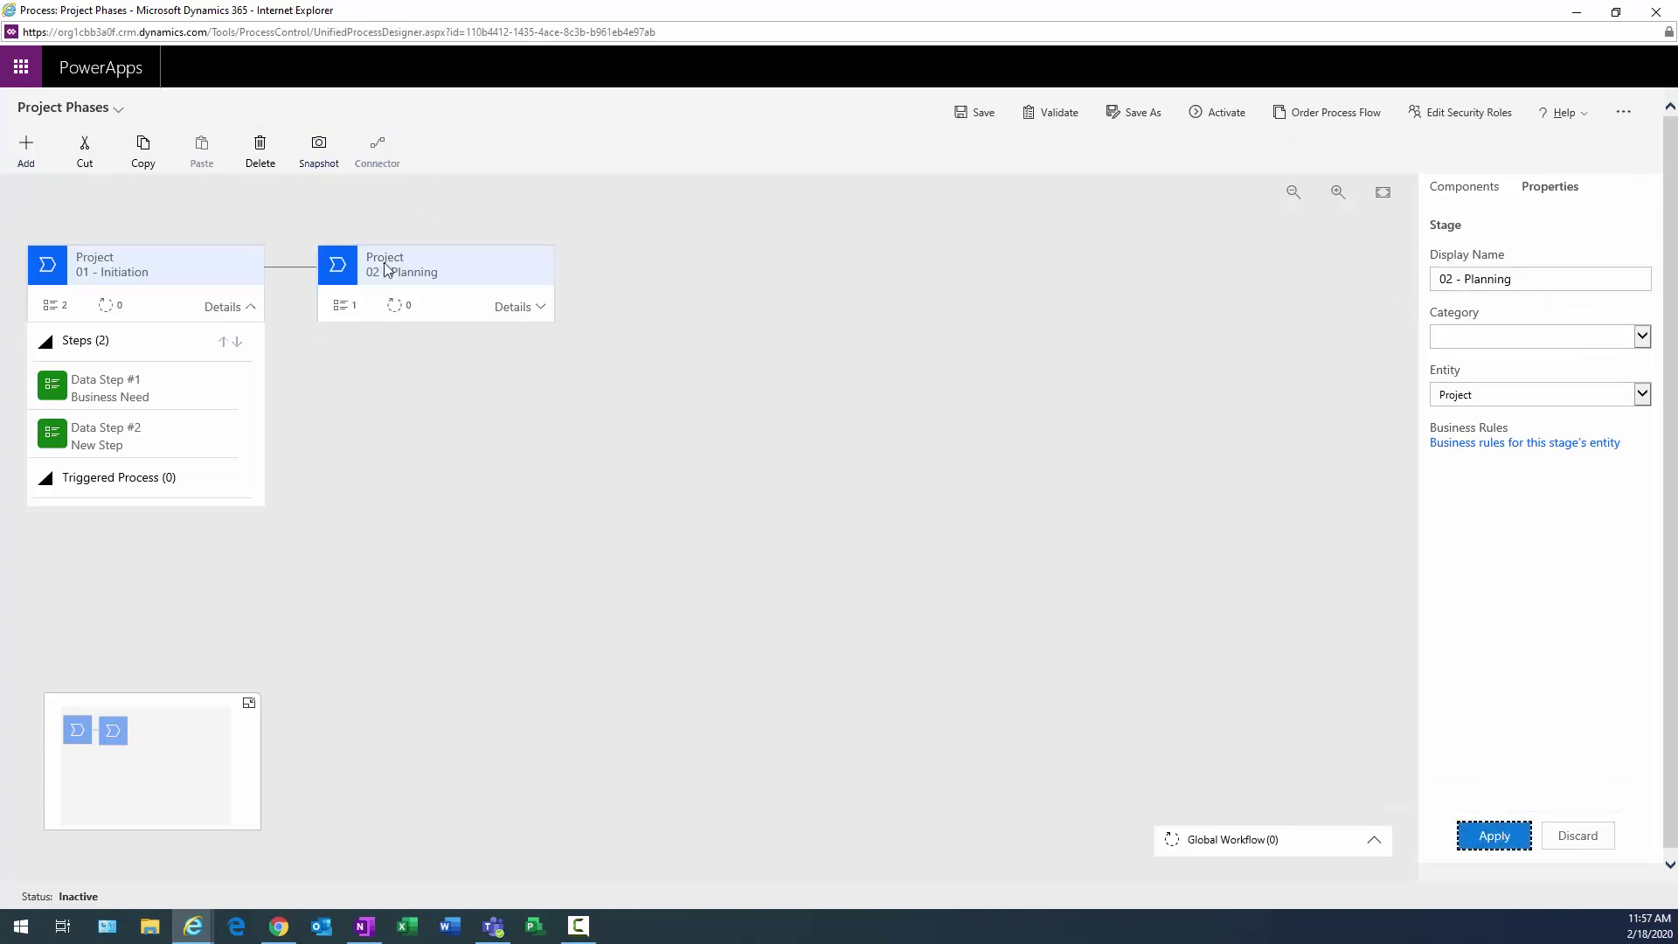
Set the data field of the Planning stage's data step to Estimated Cost and apply it.
{"action": "left_click", "coordinate": [526, 308]}
{"action": "left_click", "coordinate": [512, 407]}
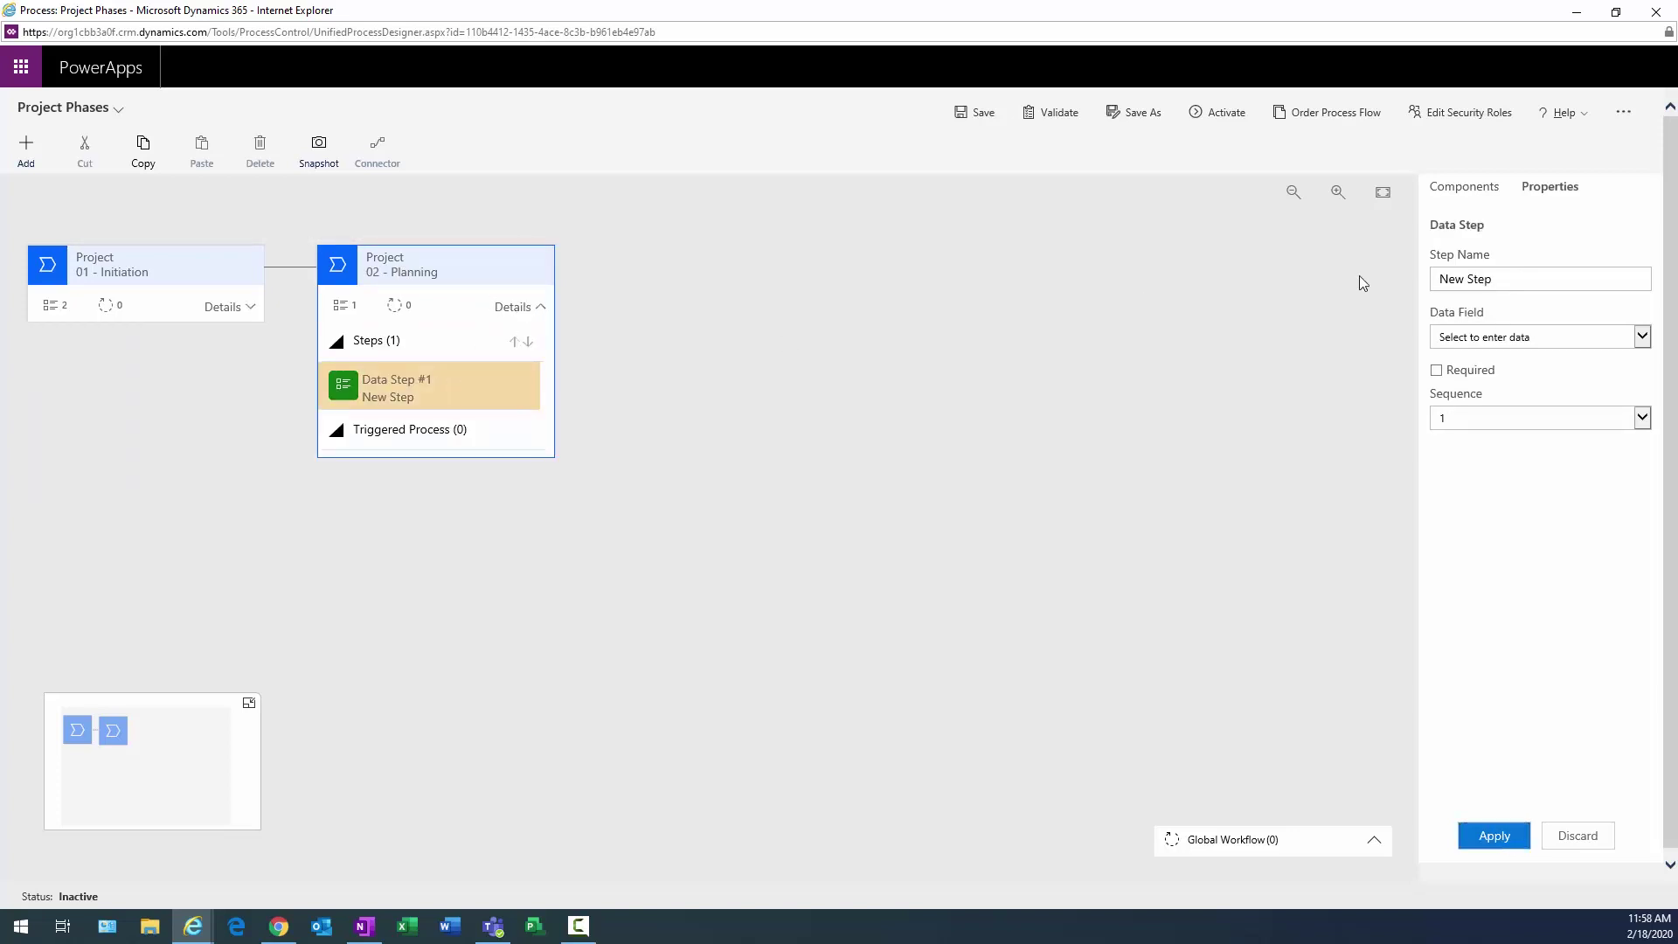
{"action": "left_click", "coordinate": [1643, 338]}
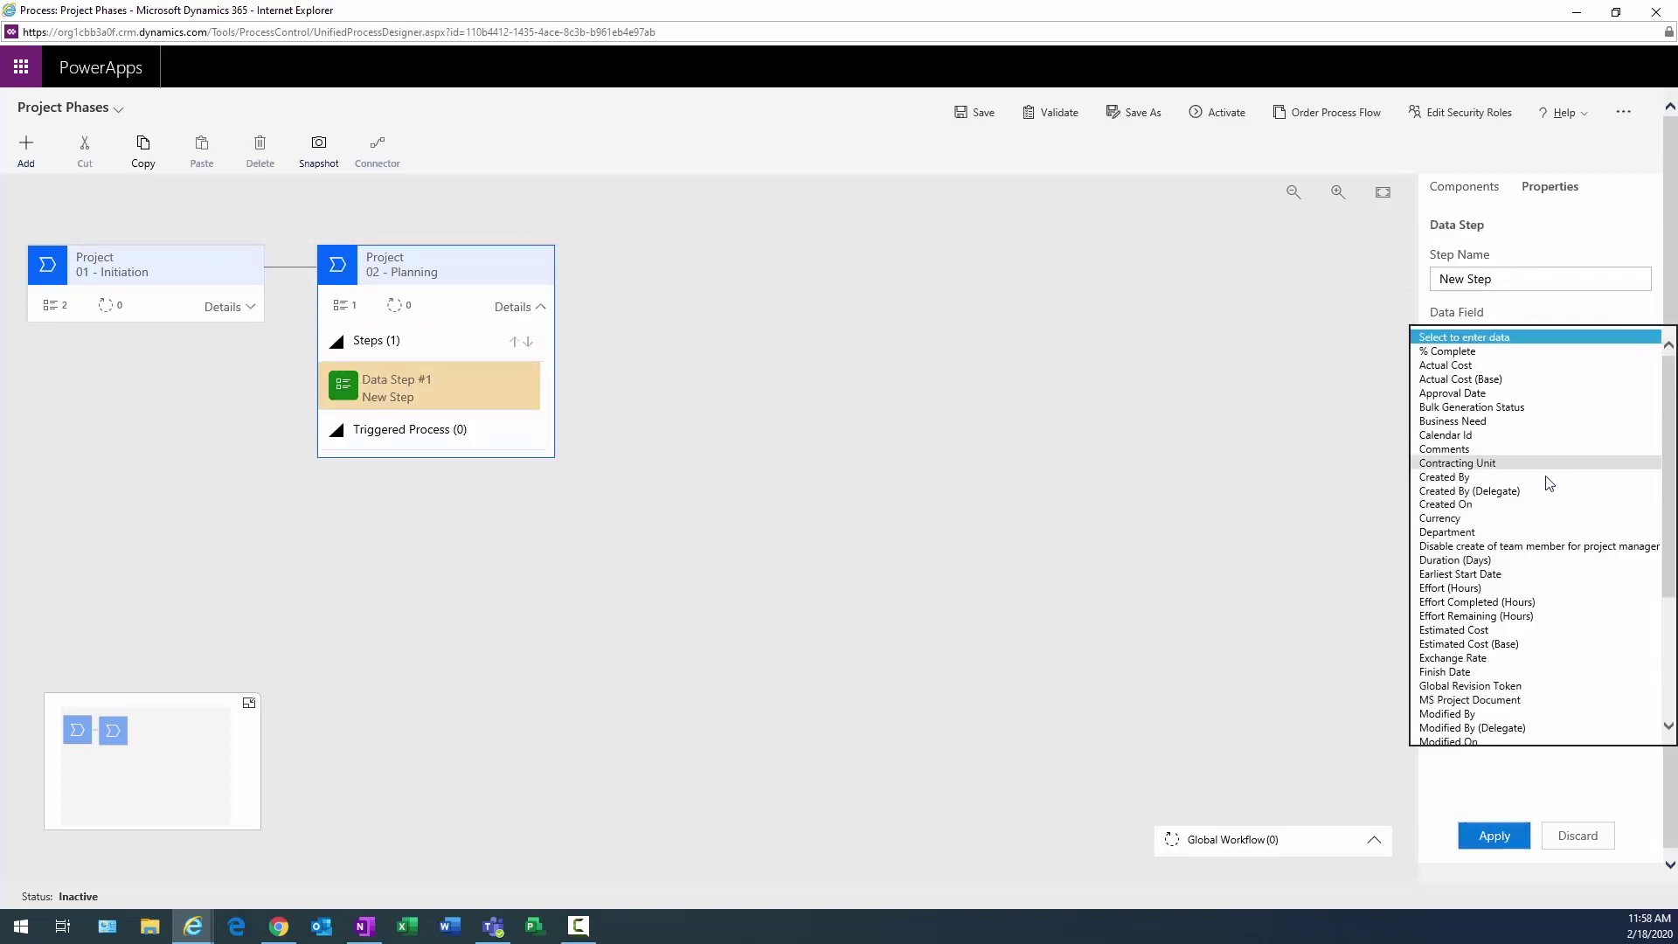
{"action": "left_click", "coordinate": [1469, 630]}
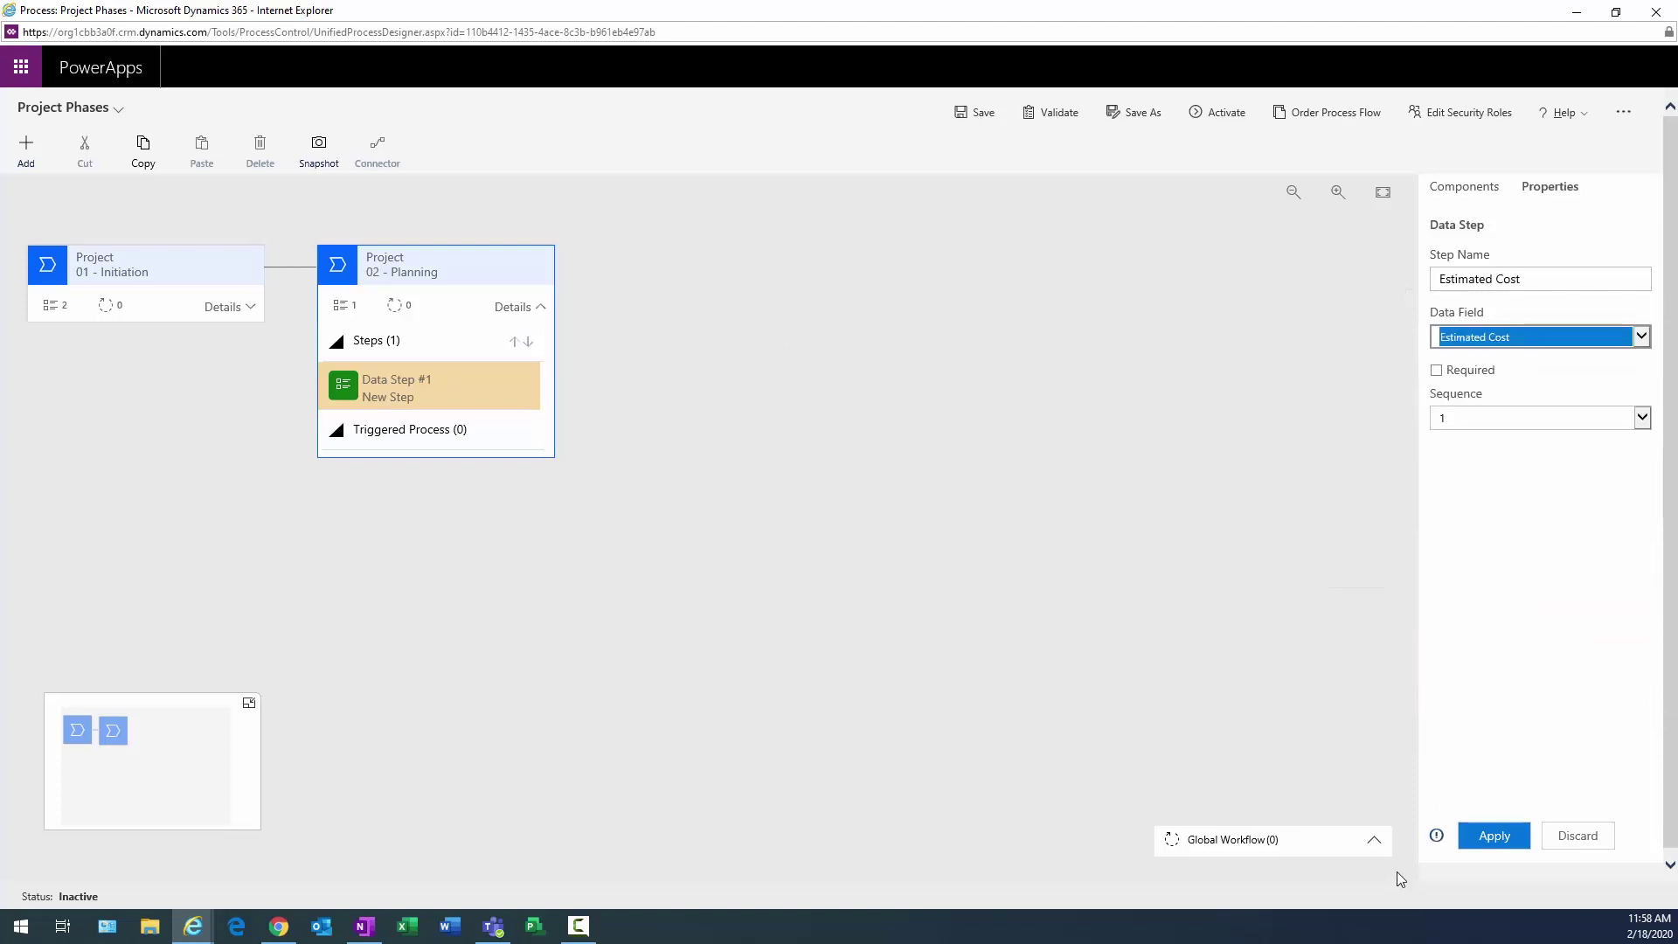
{"action": "left_click", "coordinate": [1498, 836]}
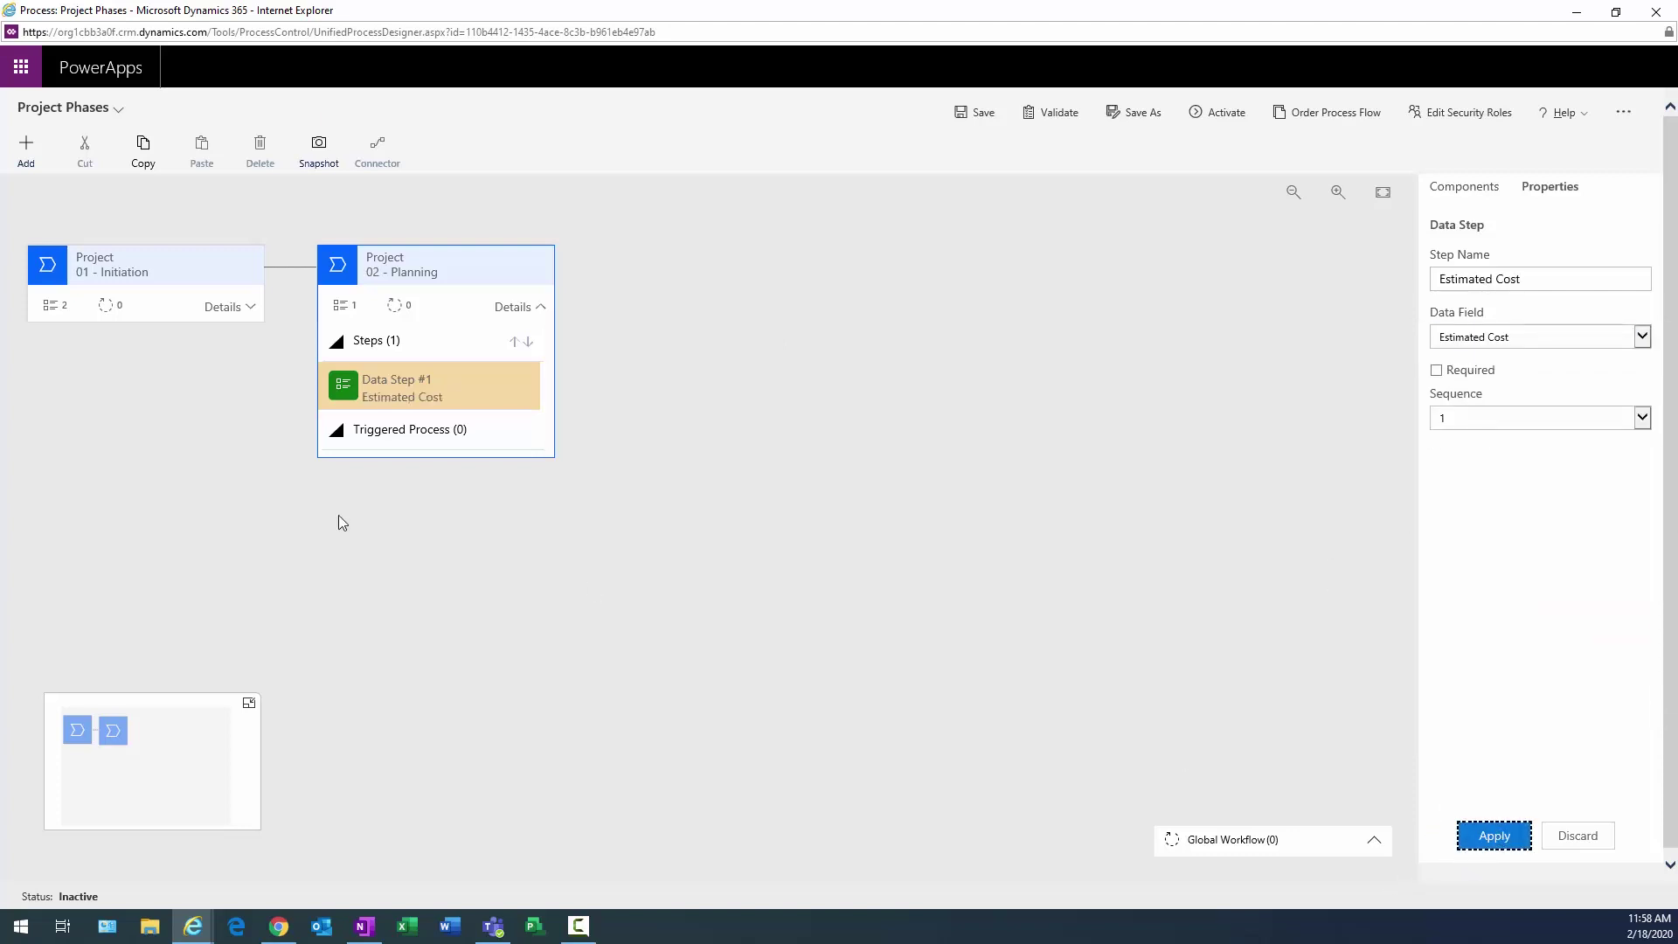
Add a second data step below Estimated Cost in the Planning stage, set its data field to Program and apply it.
{"action": "left_click", "coordinate": [31, 147]}
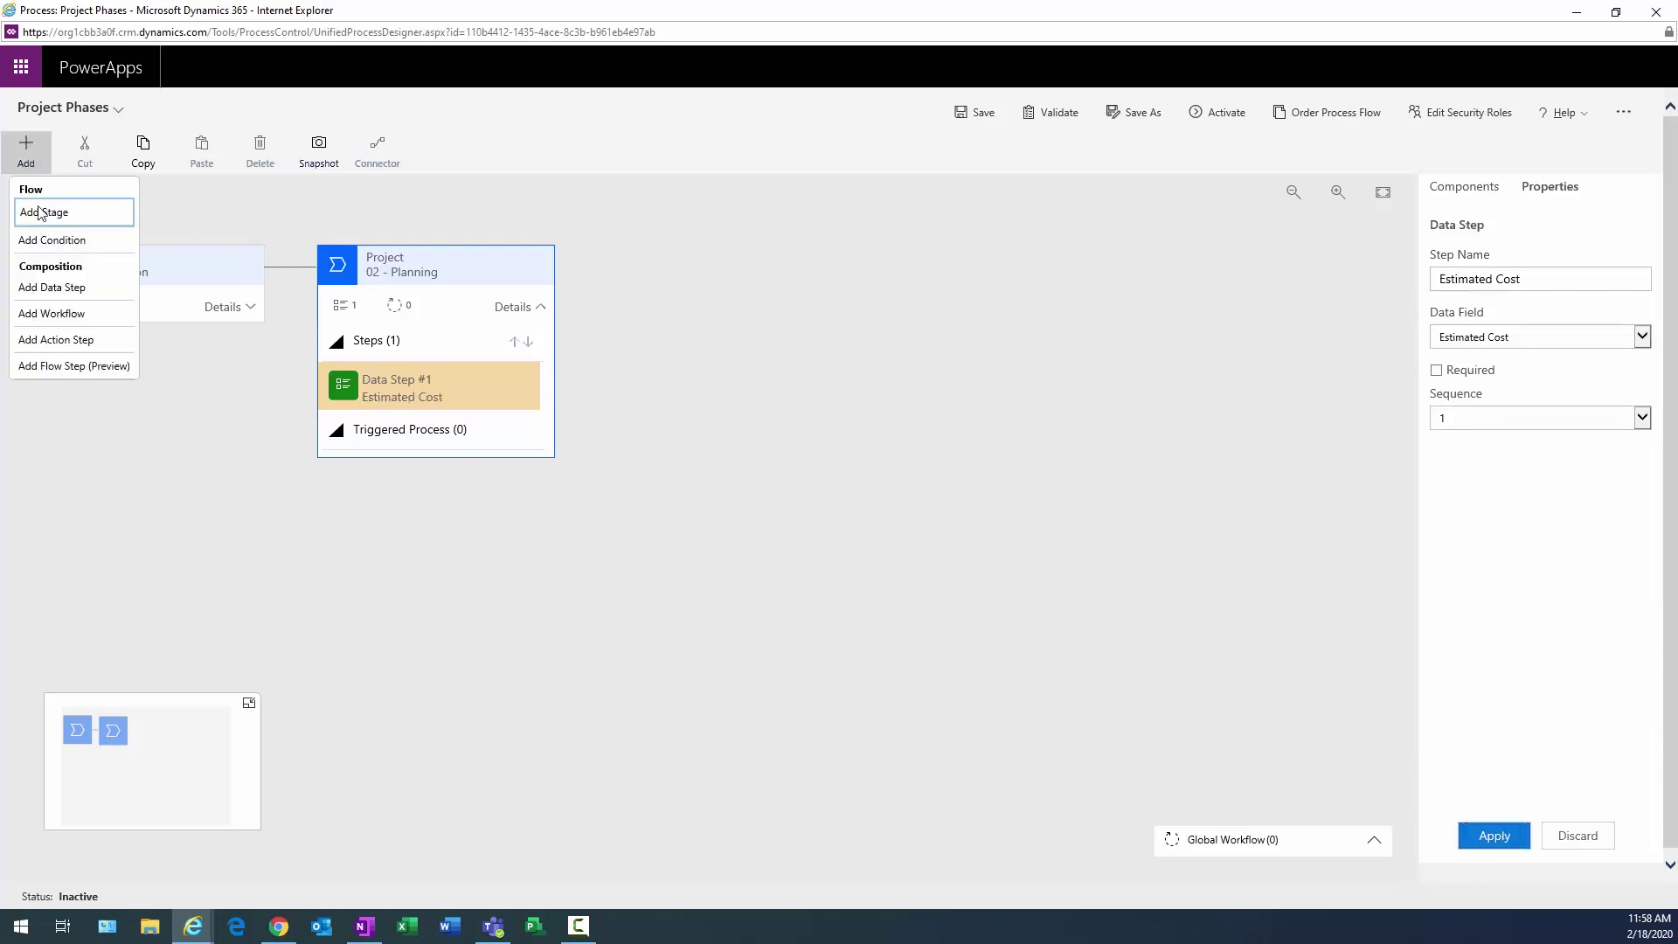
{"action": "left_click", "coordinate": [54, 286]}
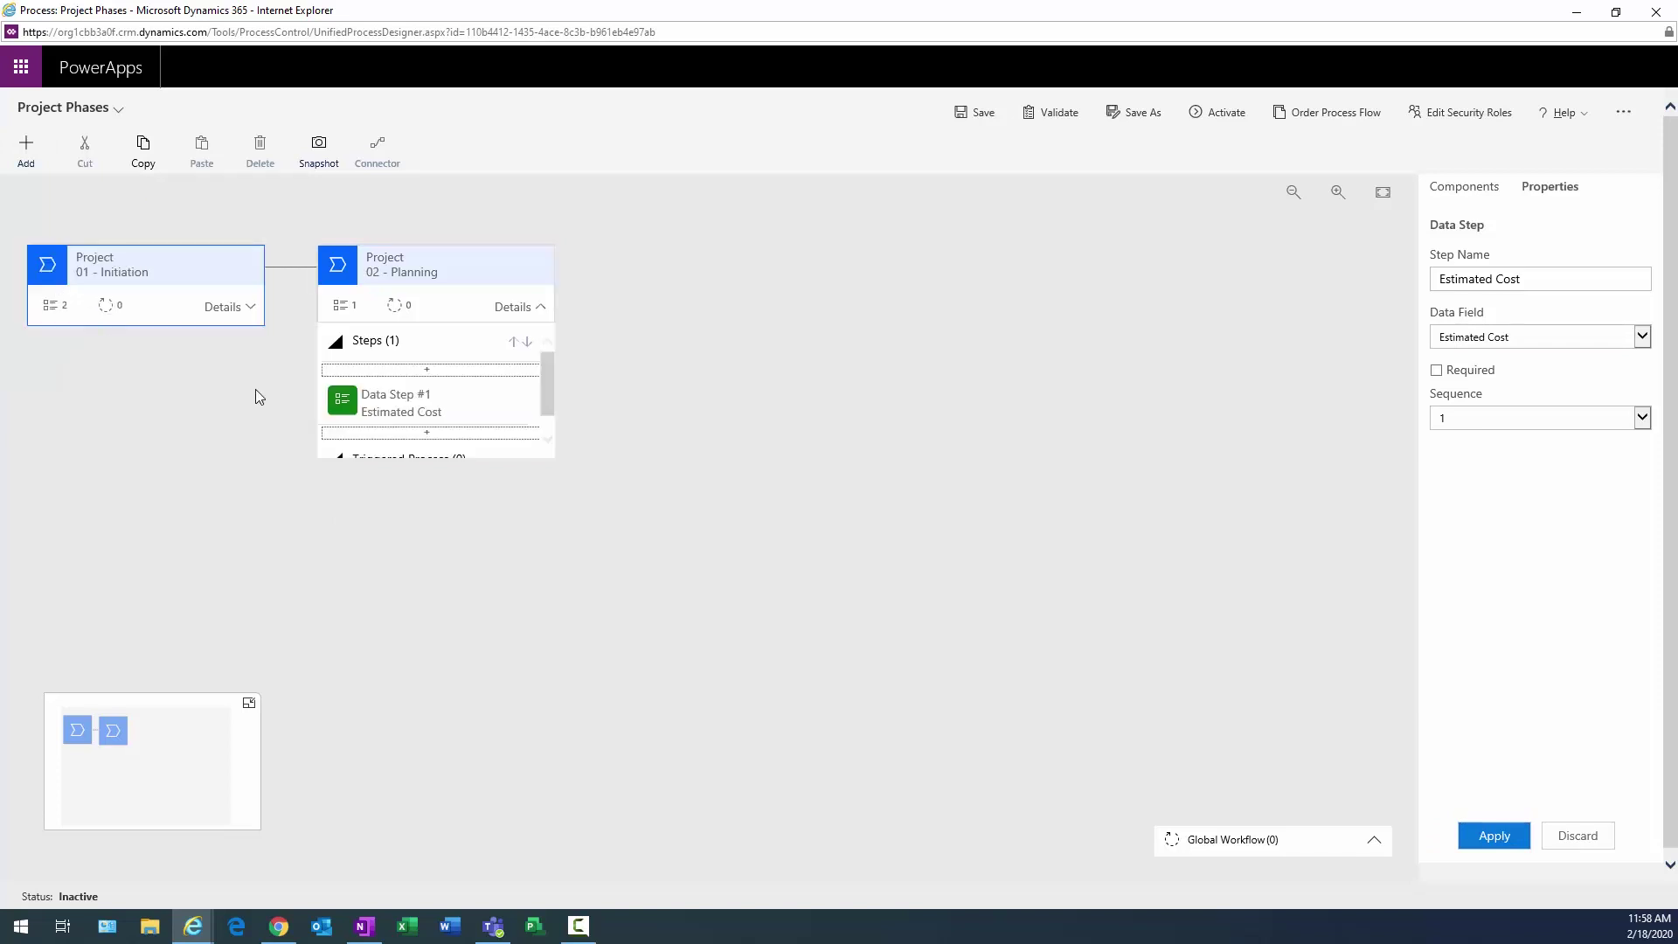
{"action": "left_click", "coordinate": [430, 437]}
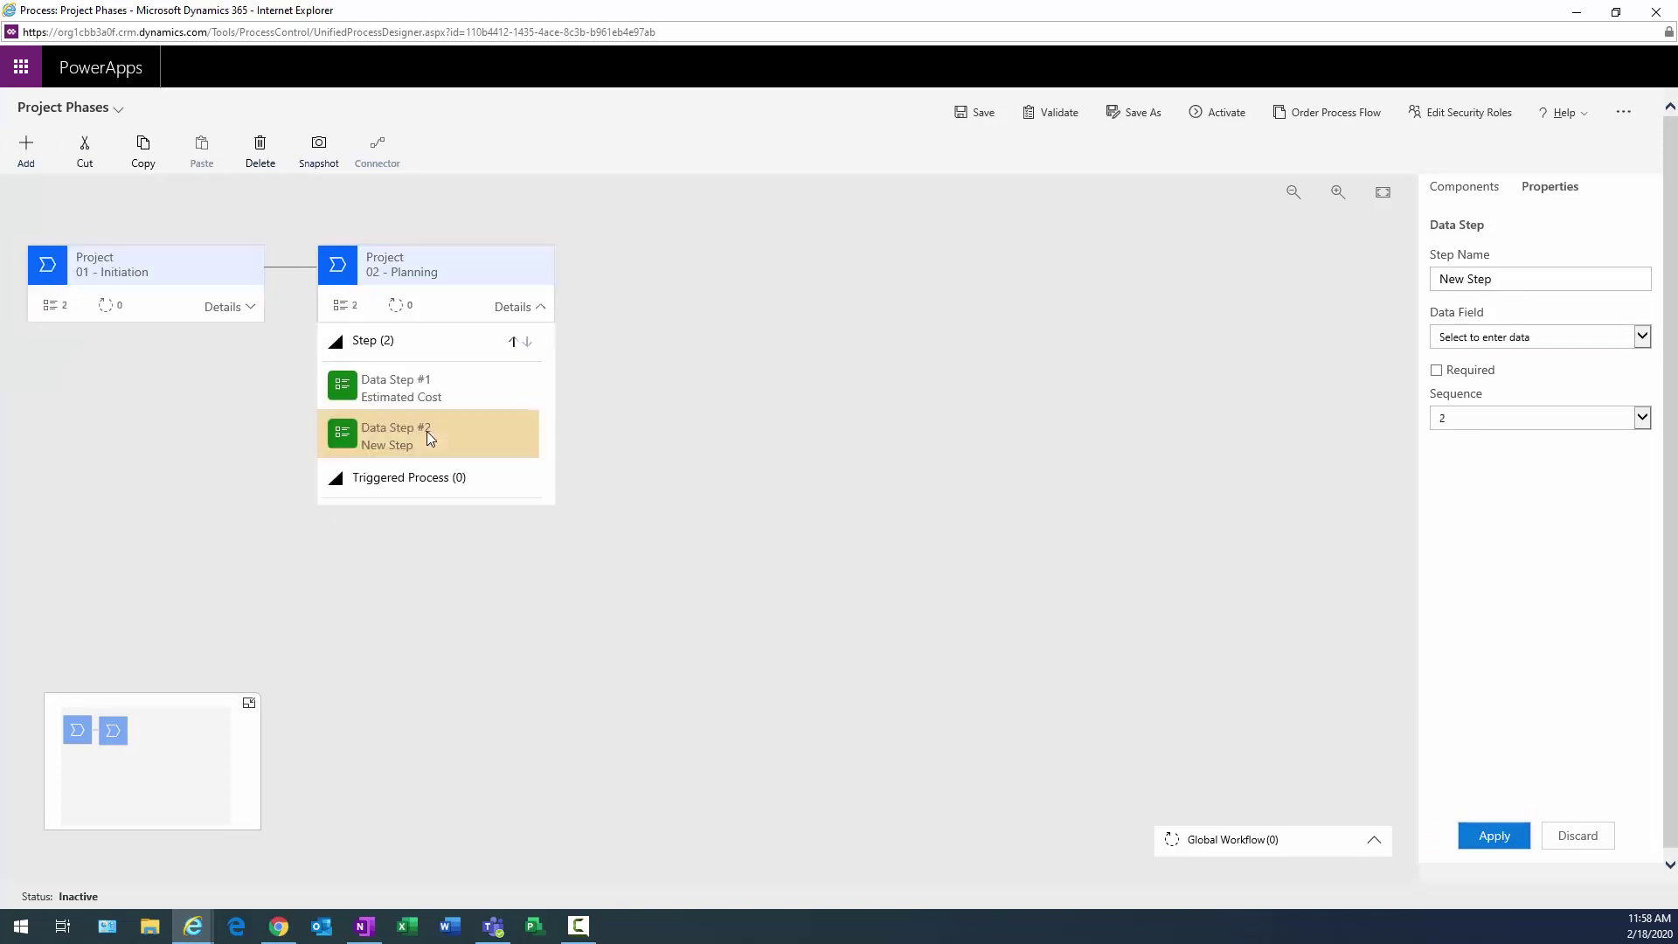
{"action": "left_click", "coordinate": [1642, 337]}
{"action": "scroll", "coordinate": [1545, 564], "scroll_direction": "down", "scroll_amount": 5}
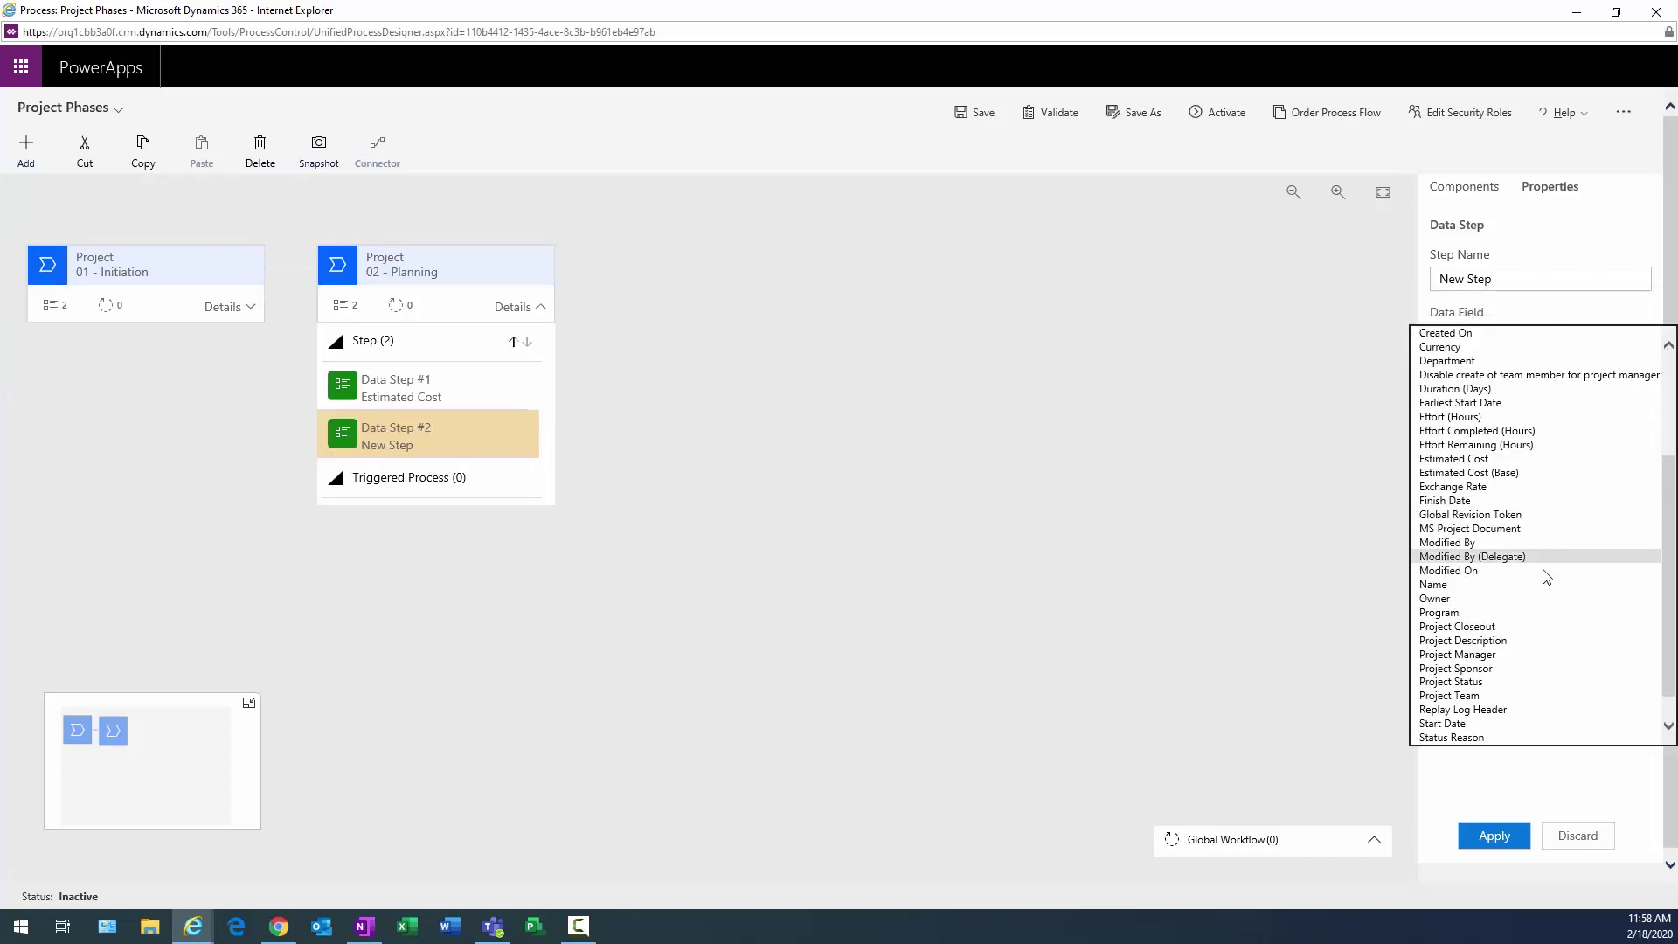
{"action": "left_click", "coordinate": [1491, 611]}
{"action": "left_click", "coordinate": [1495, 836]}
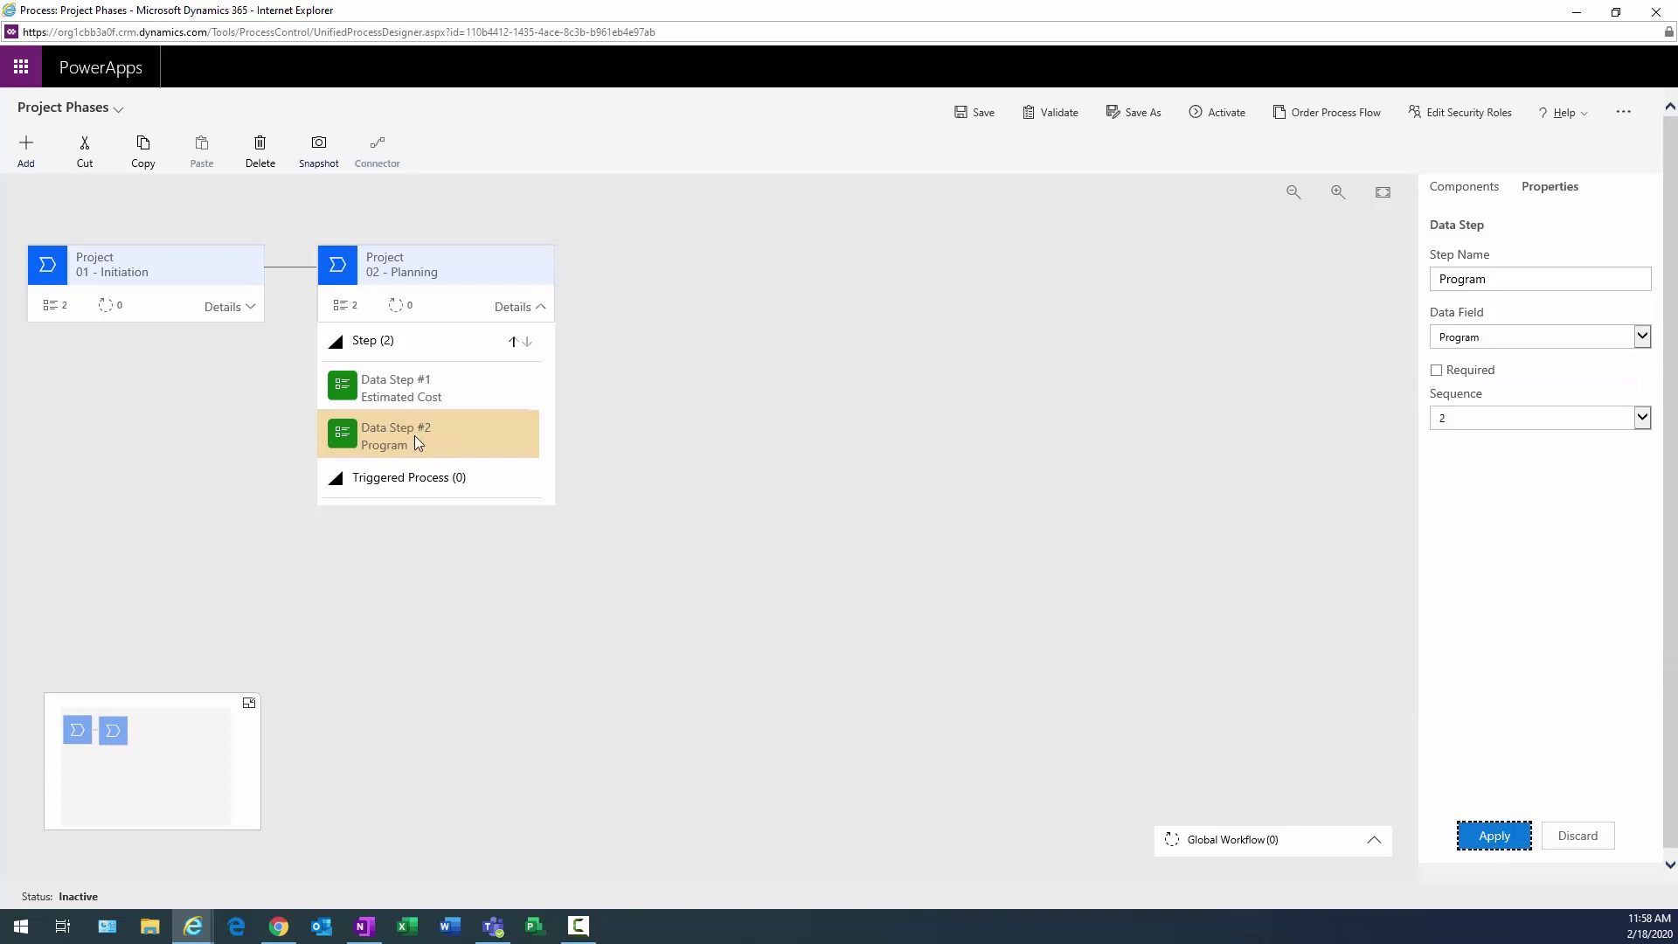
Add a third data step below Program in the Planning stage, set its data field to Department and apply it.
{"action": "left_click", "coordinate": [21, 150]}
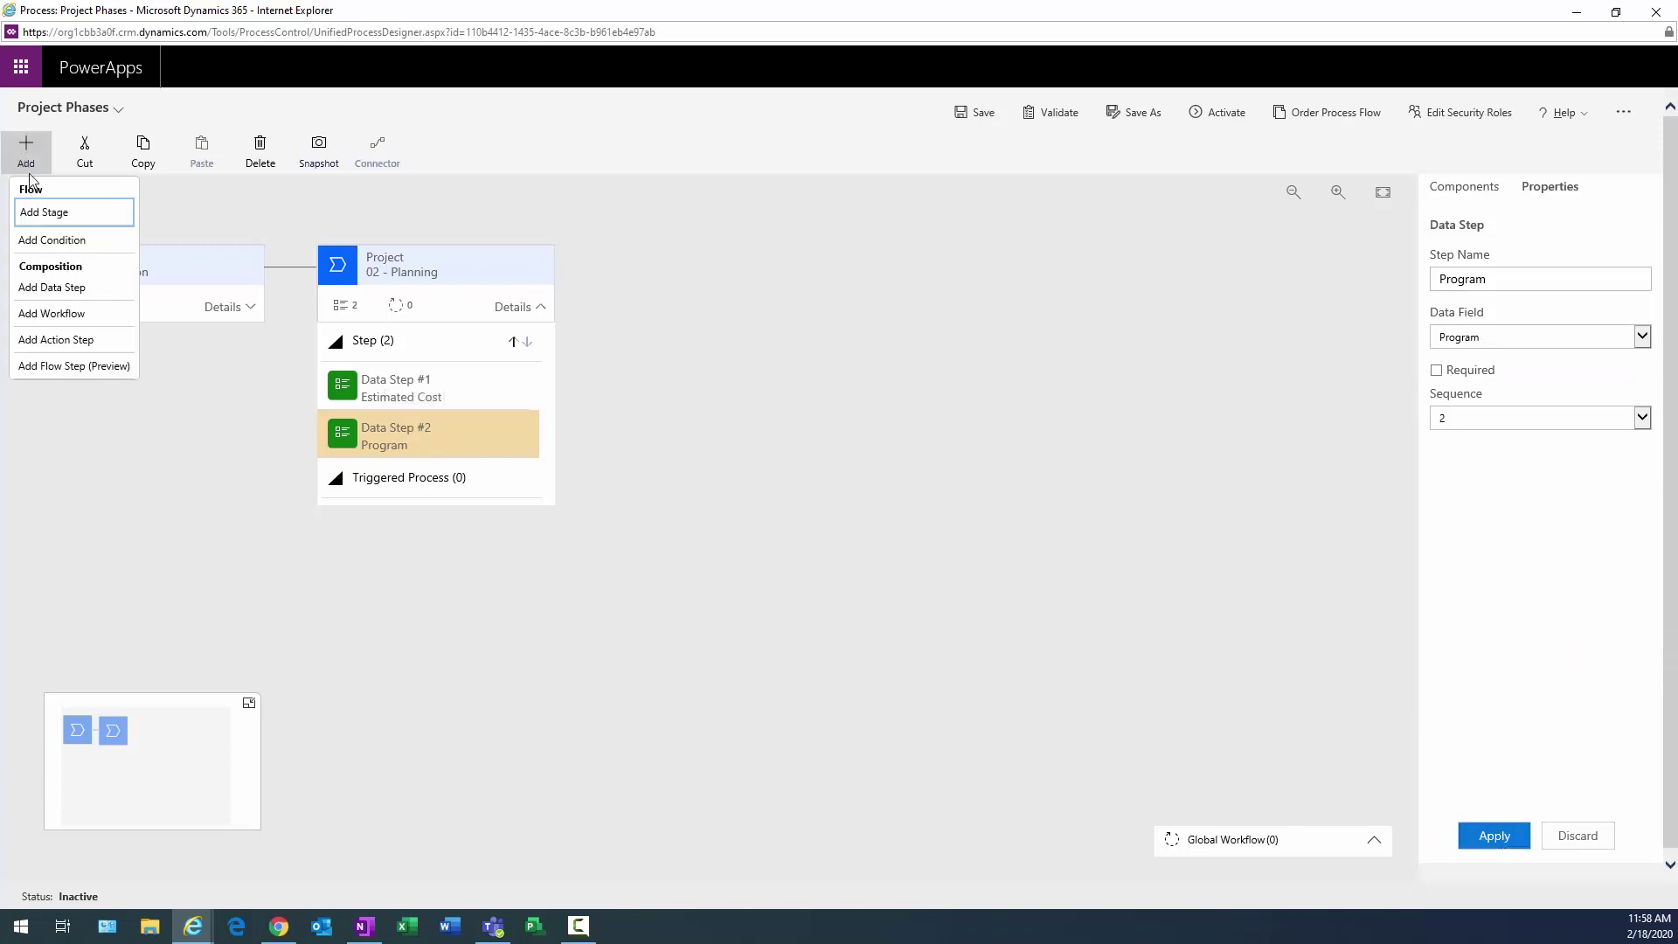
{"action": "left_click", "coordinate": [52, 287]}
{"action": "left_click", "coordinate": [407, 495]}
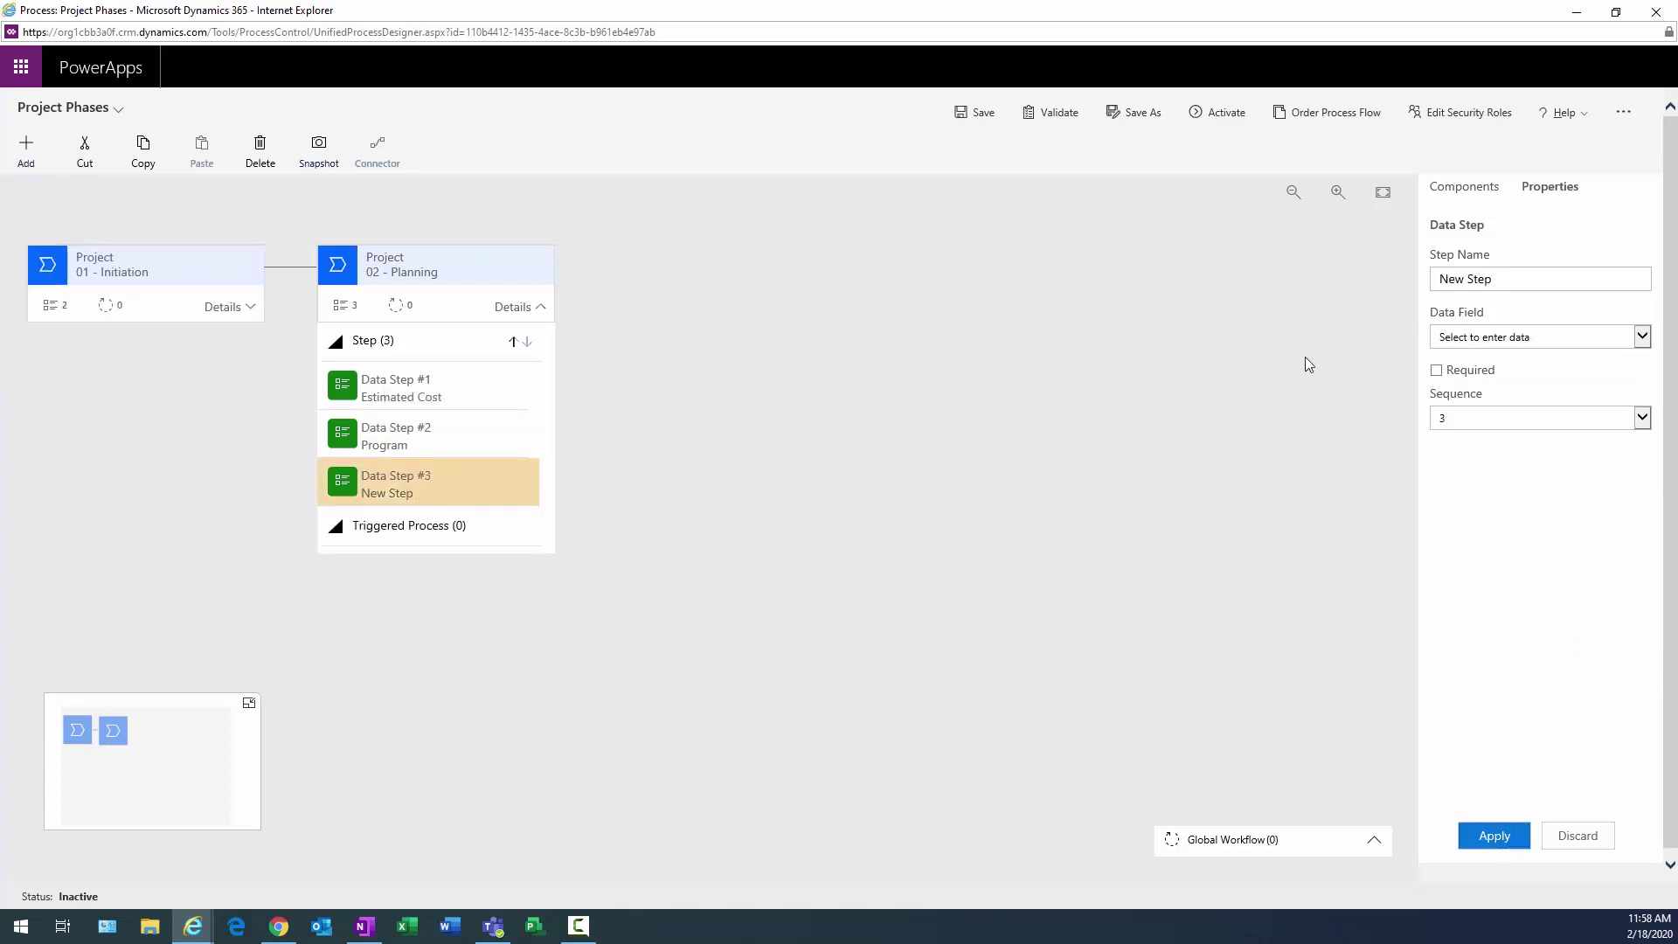
{"action": "left_click", "coordinate": [1642, 338]}
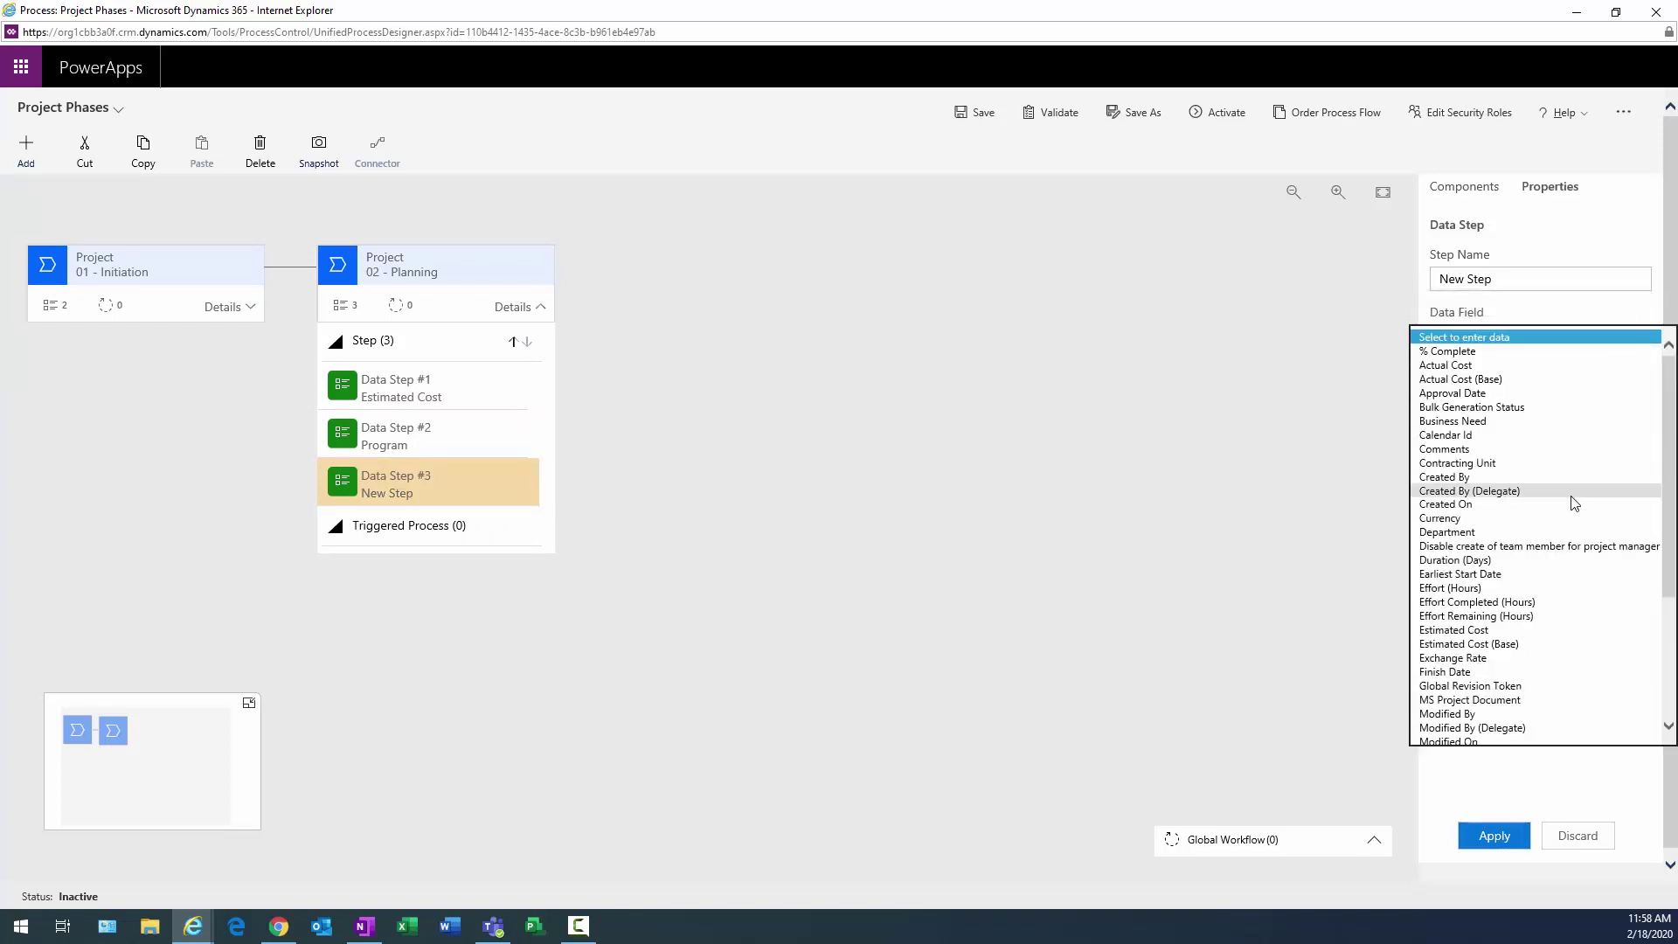
{"action": "left_click", "coordinate": [1499, 537]}
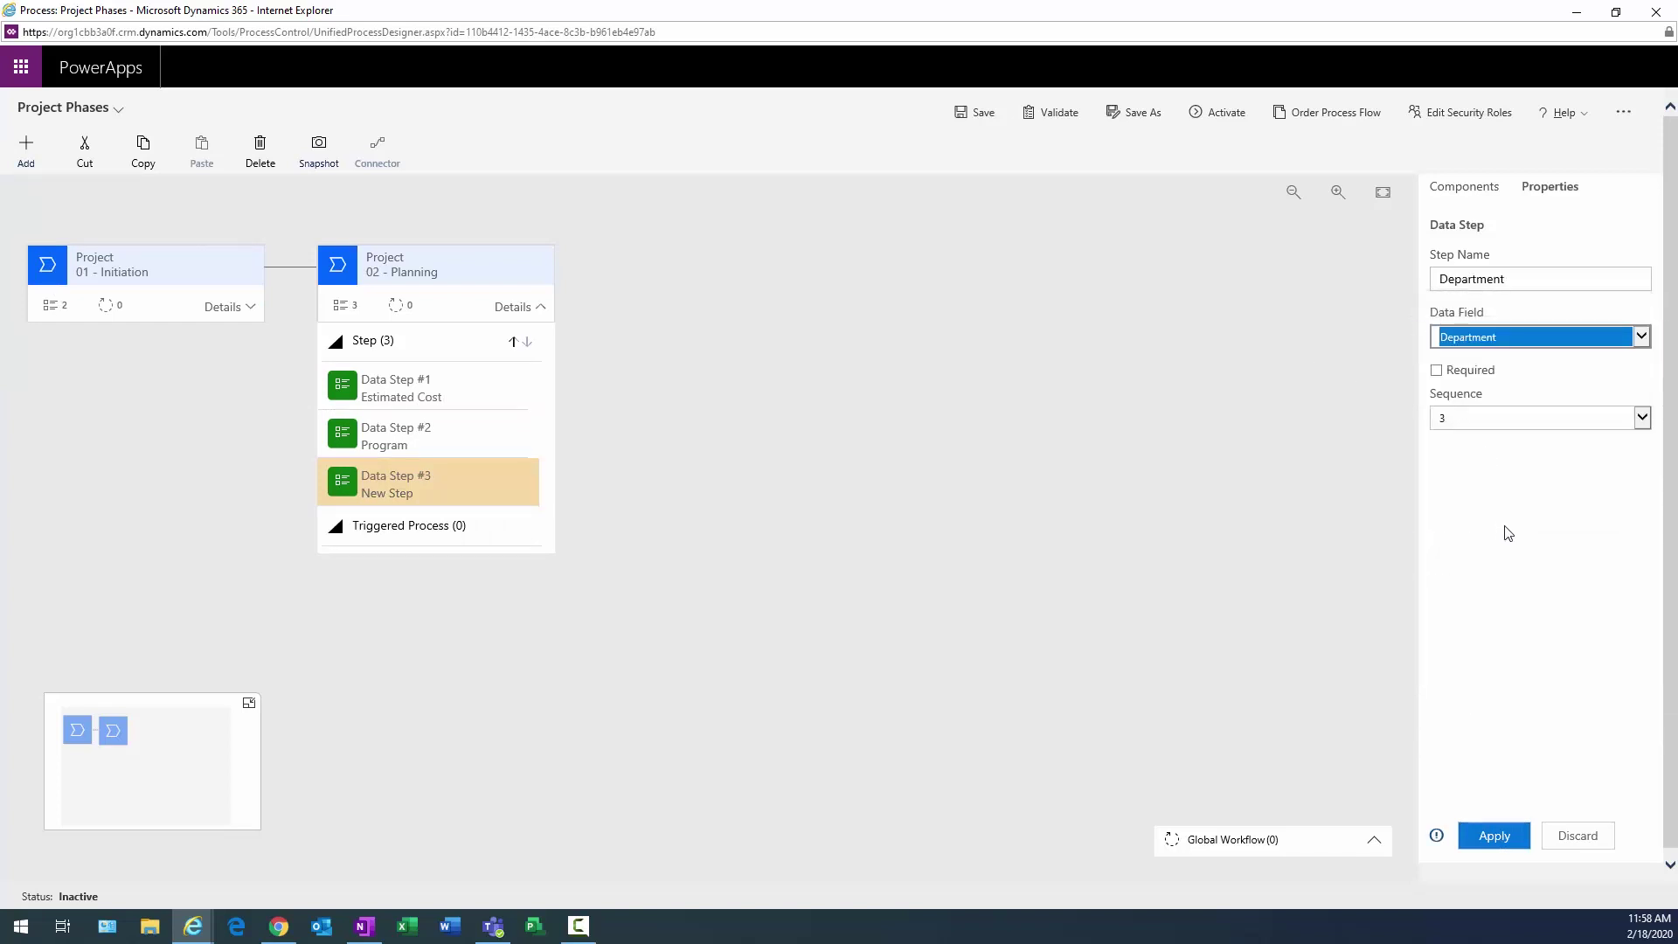
{"action": "left_click", "coordinate": [1493, 835]}
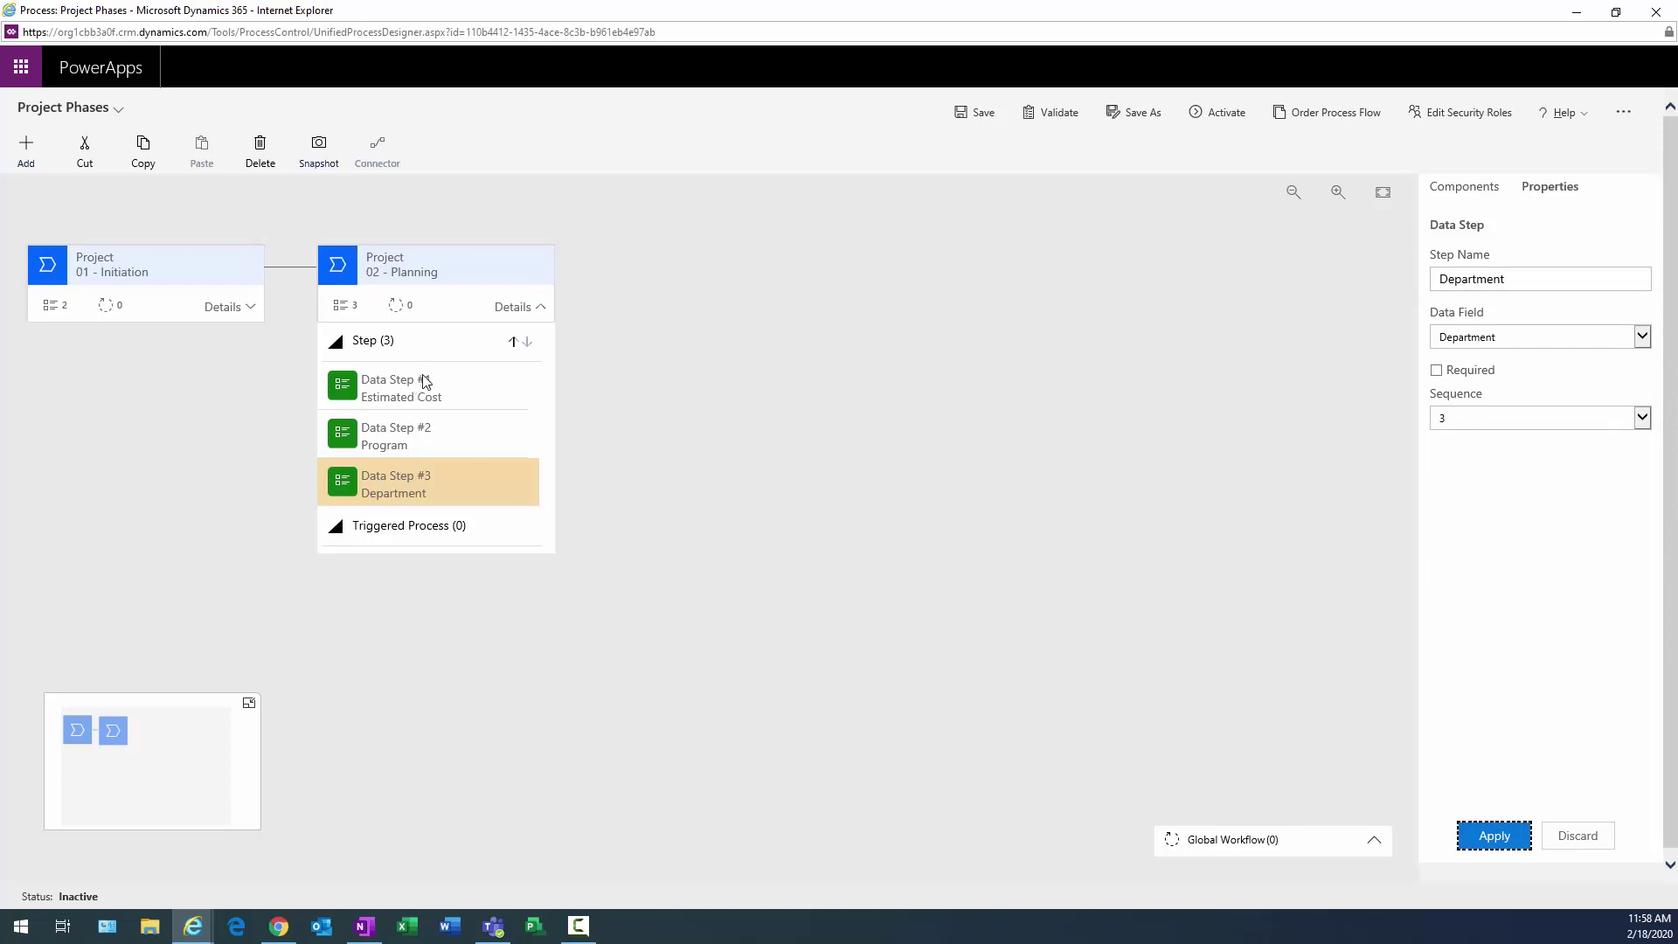
Add a new stage to the process flow directly after 02 - Planning.
{"action": "left_click", "coordinate": [395, 275]}
{"action": "left_click", "coordinate": [28, 150]}
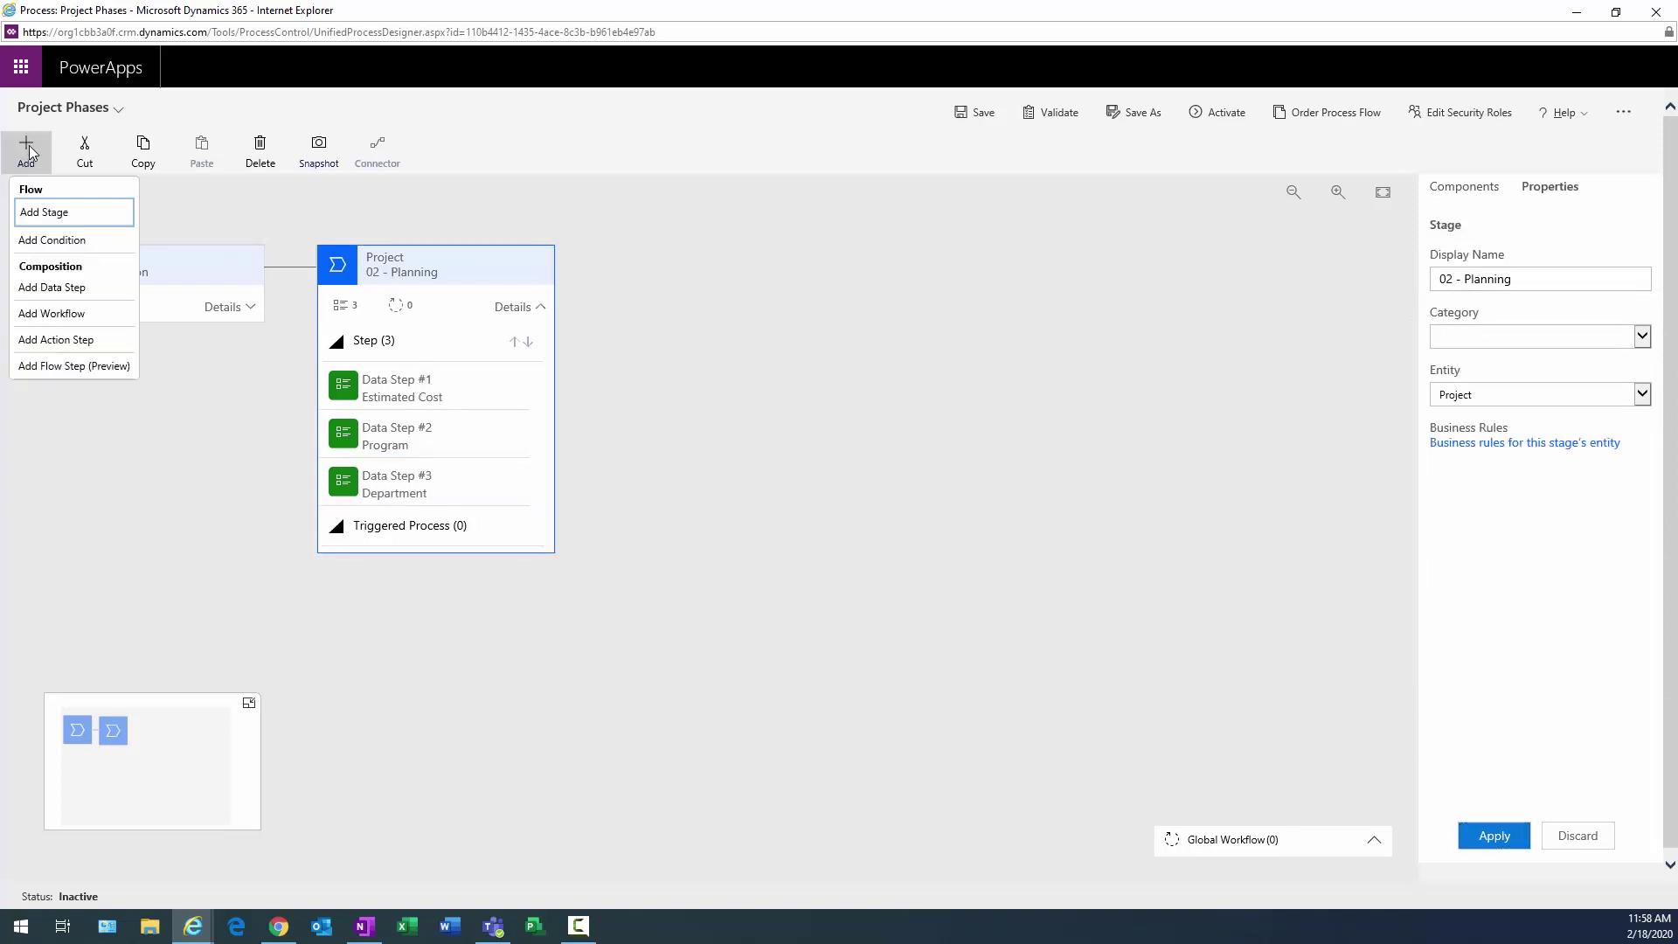
{"action": "left_click", "coordinate": [29, 160]}
{"action": "left_click", "coordinate": [33, 171]}
{"action": "left_click", "coordinate": [35, 175]}
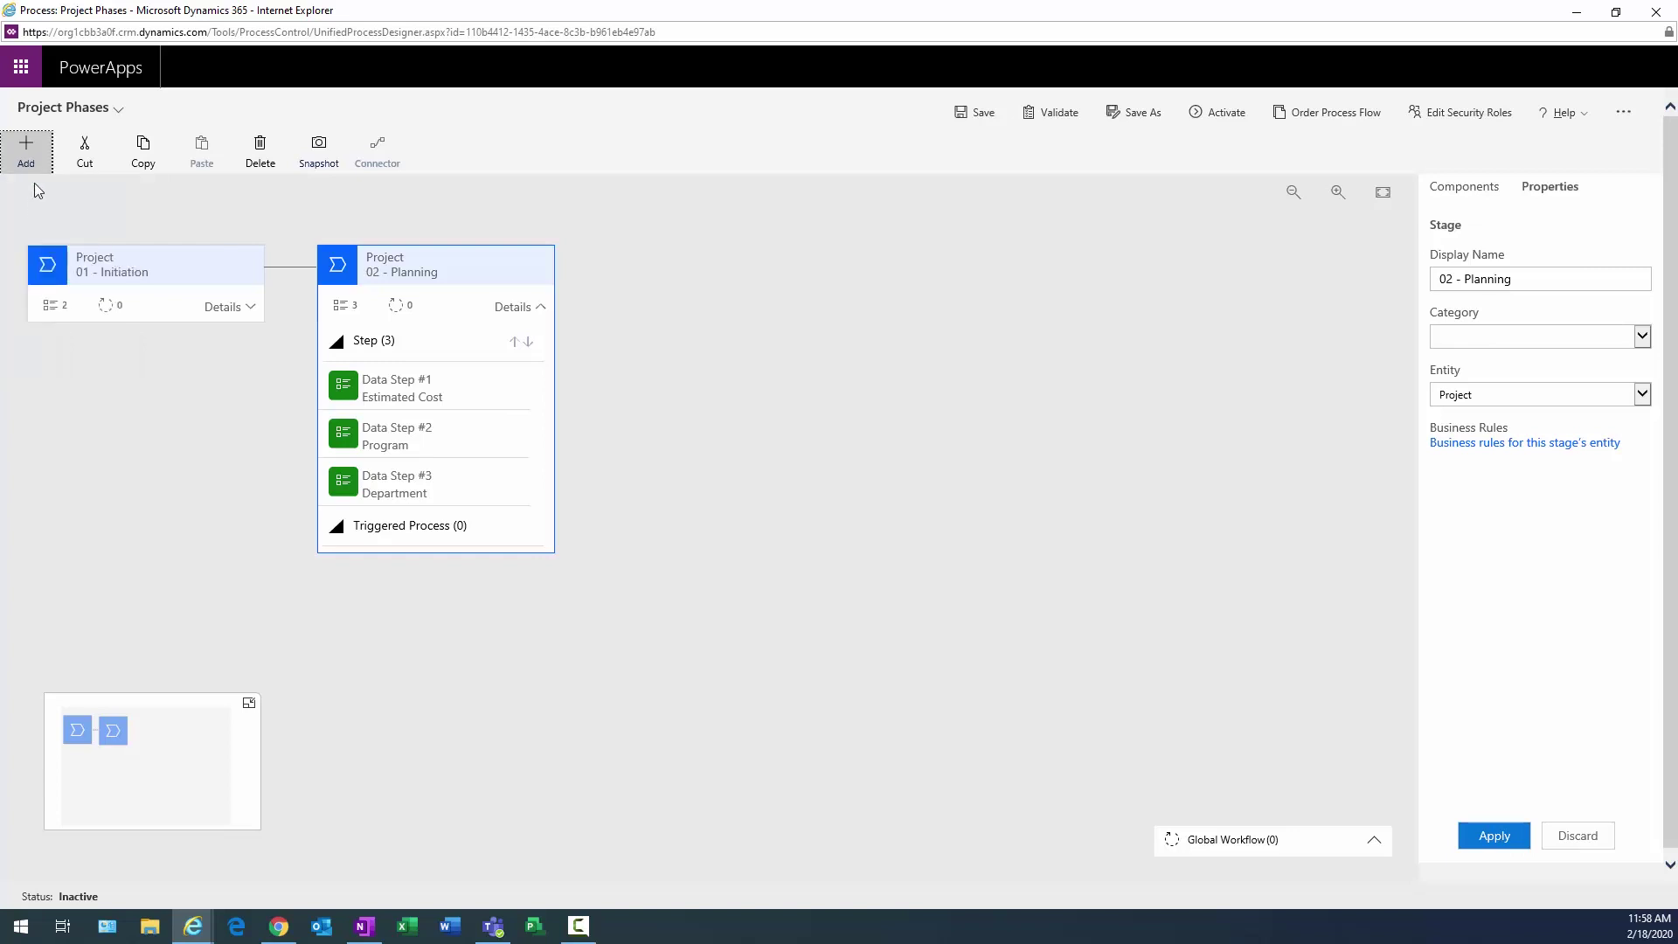
{"action": "left_click", "coordinate": [33, 169]}
{"action": "left_click", "coordinate": [32, 174]}
{"action": "left_click", "coordinate": [32, 164]}
{"action": "left_click", "coordinate": [35, 174]}
{"action": "left_click", "coordinate": [36, 159]}
{"action": "left_click", "coordinate": [35, 215]}
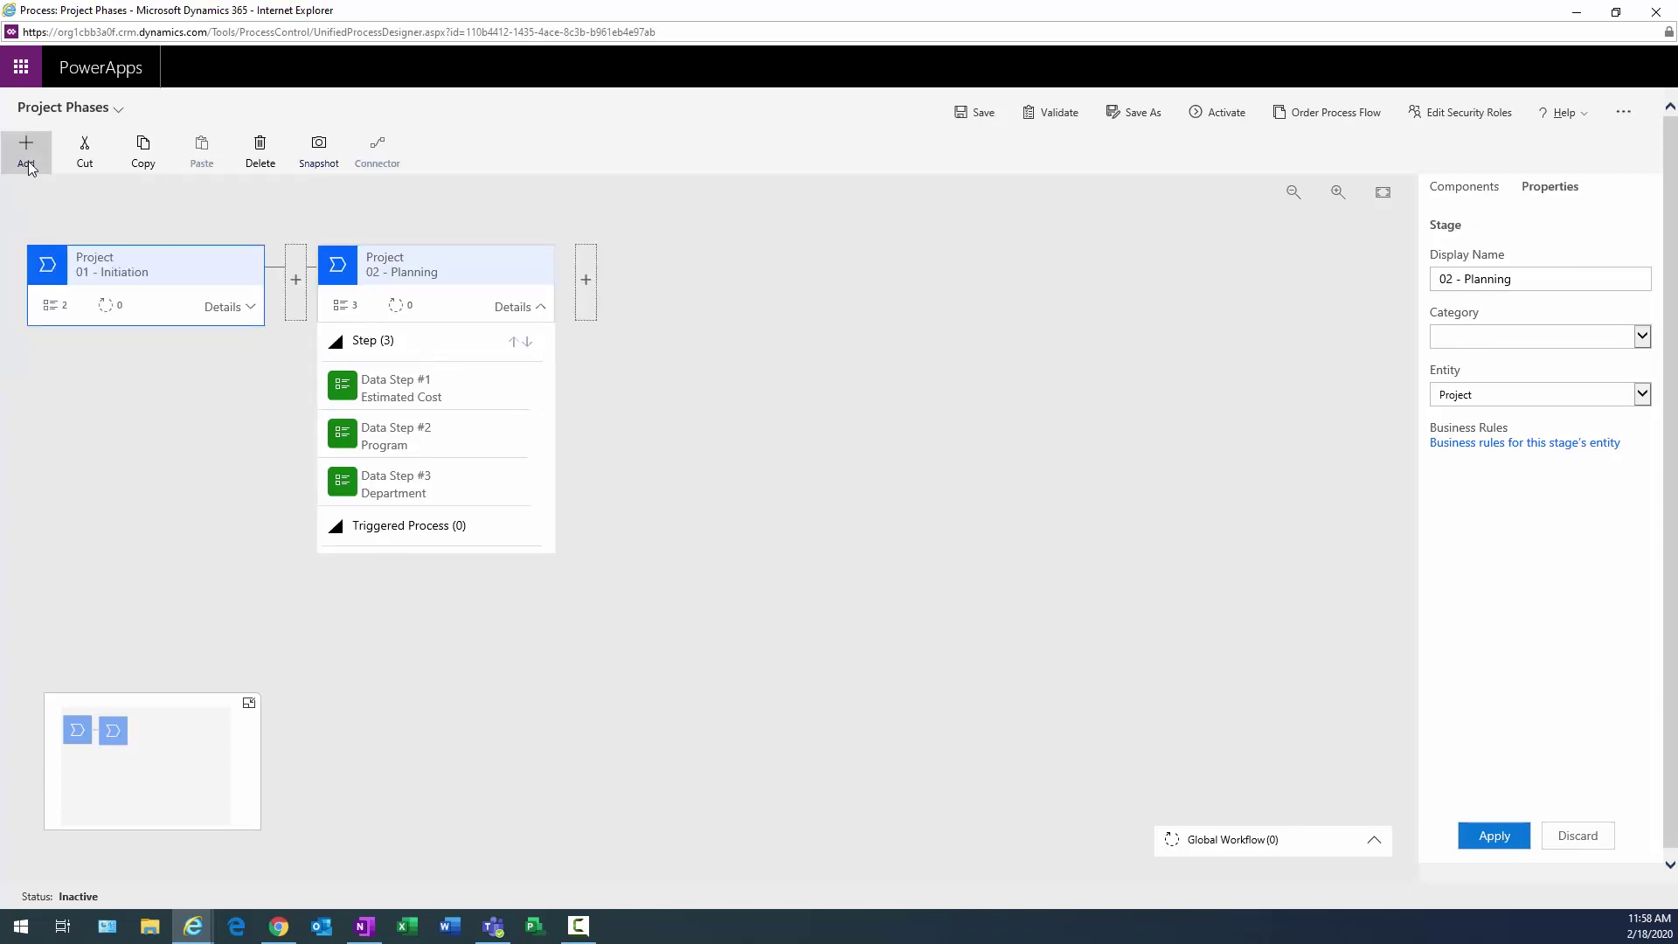
{"action": "left_click", "coordinate": [586, 280]}
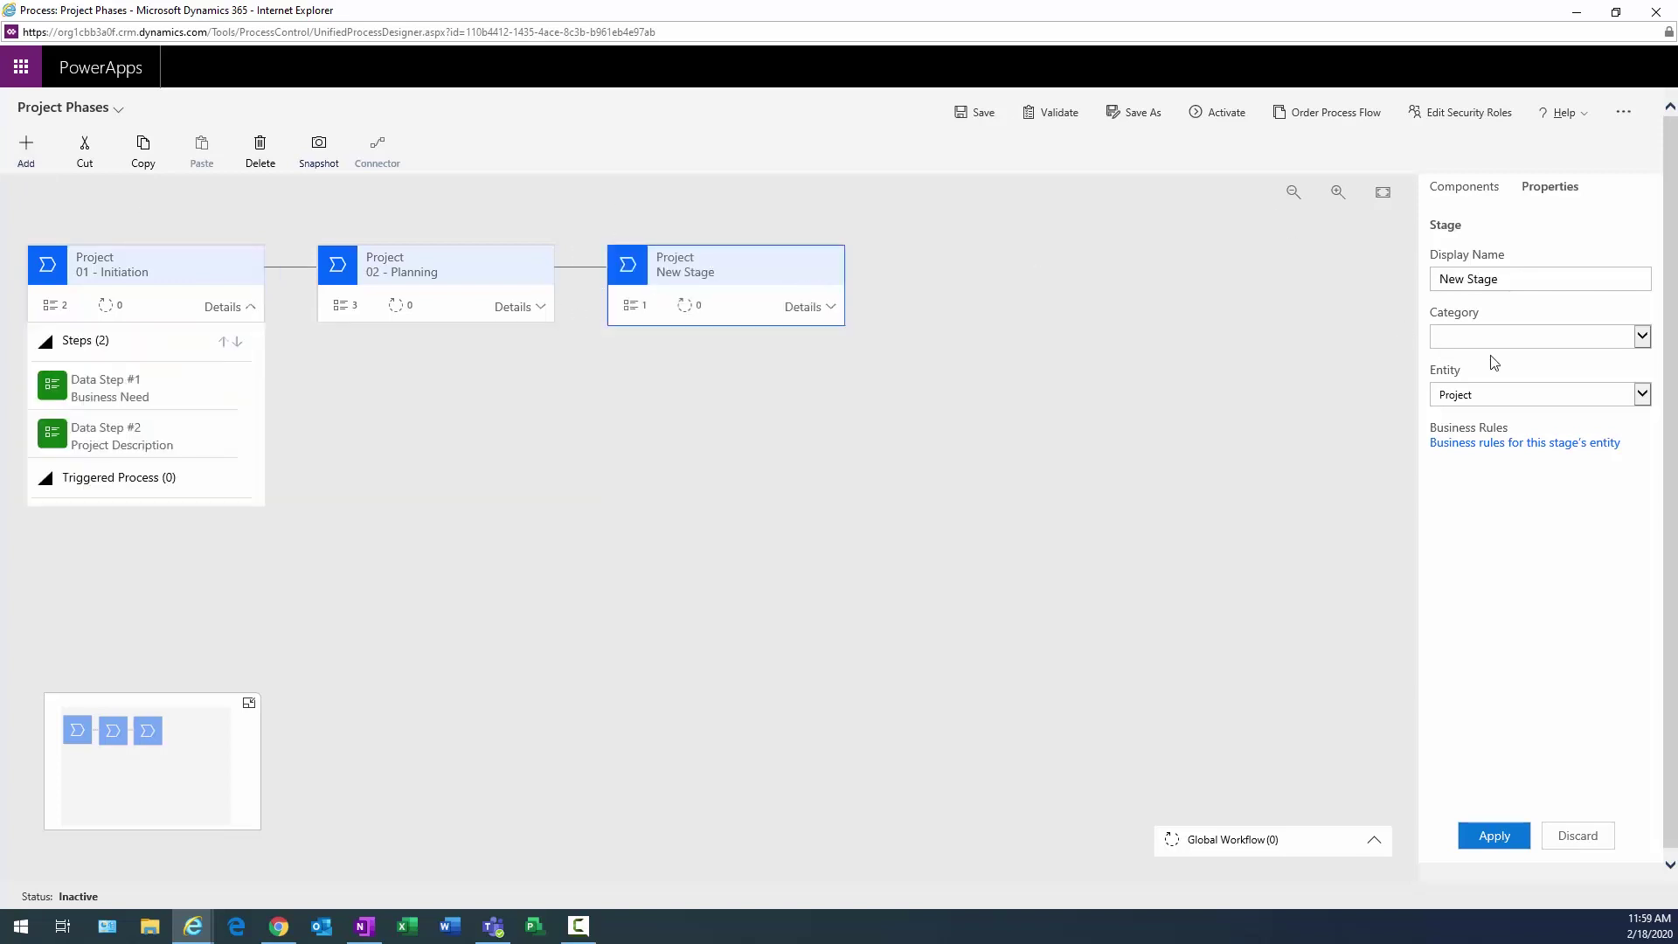
Set the new third stage's display name to 03 - Execution and apply the change.
{"action": "left_click", "coordinate": [1530, 281]}
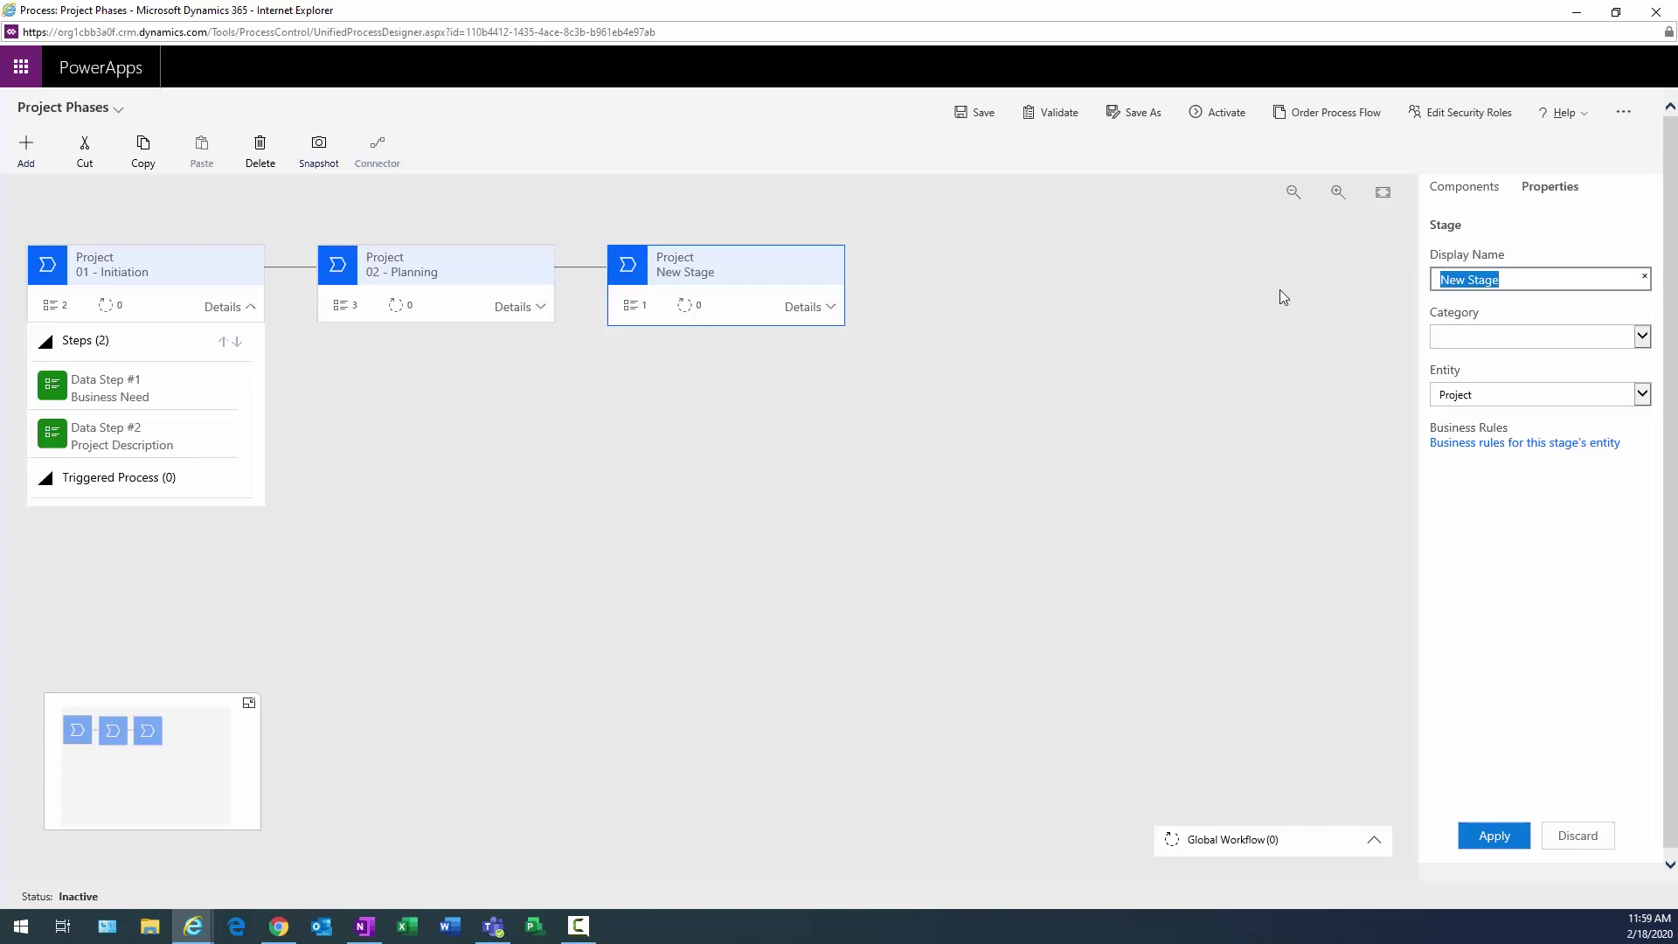
{"action": "type", "text": "03 - Execution"}
{"action": "left_click", "coordinate": [1494, 835]}
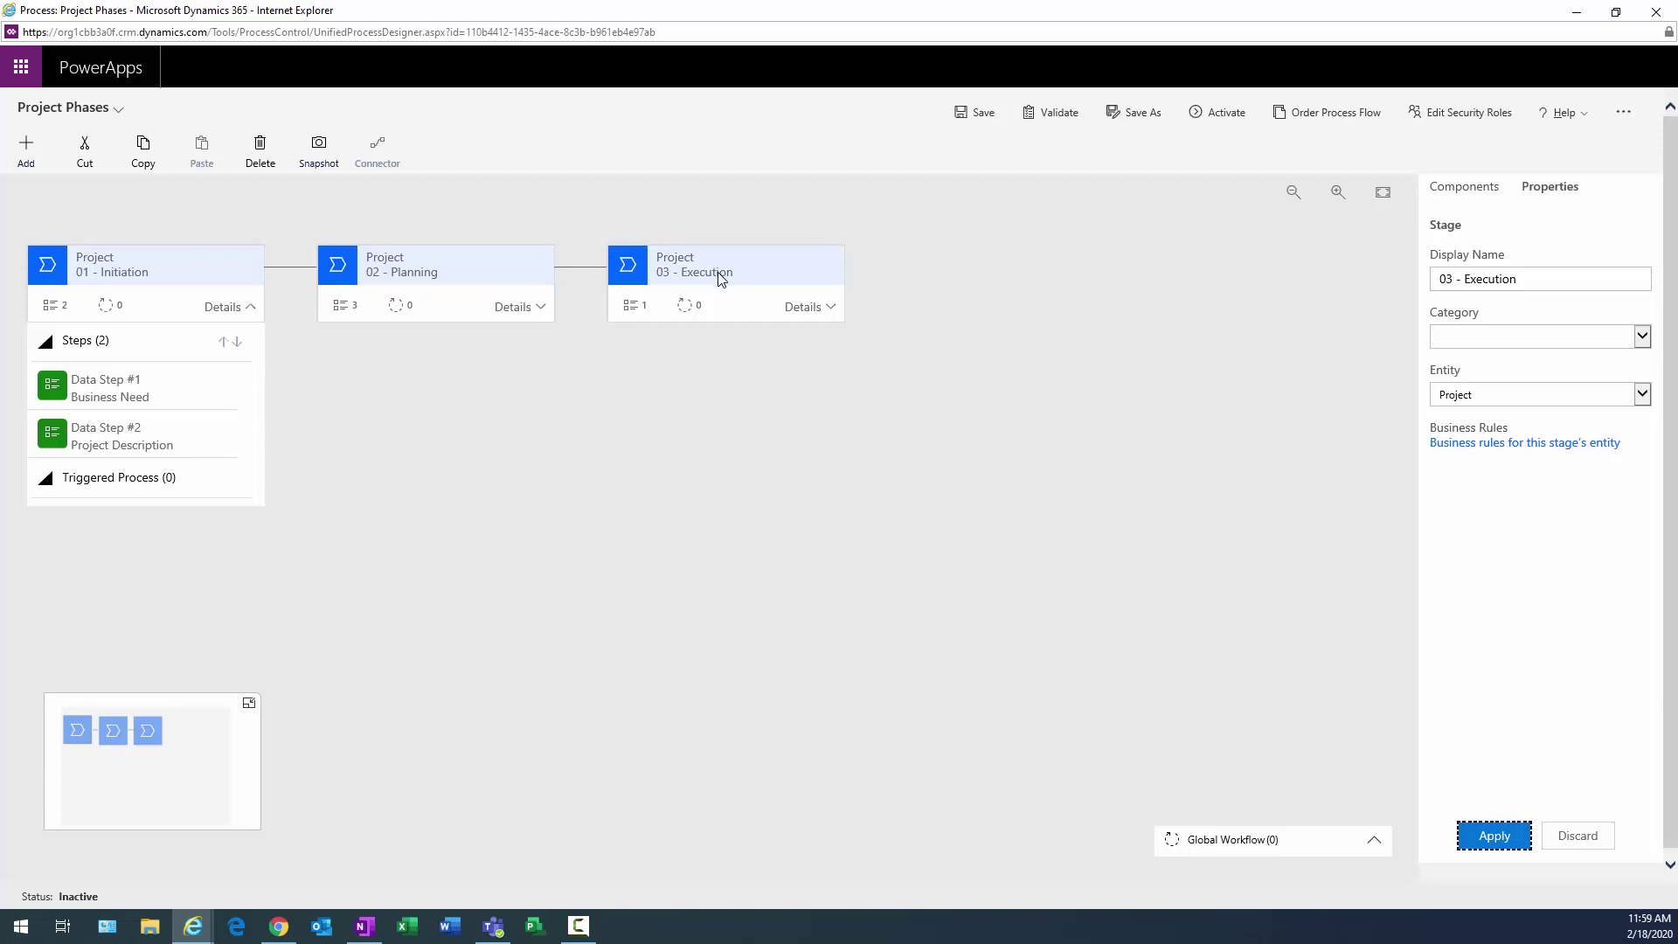
Set the data field of the Execution stage's data step to Actual Cost and apply it.
{"action": "left_click", "coordinate": [829, 306]}
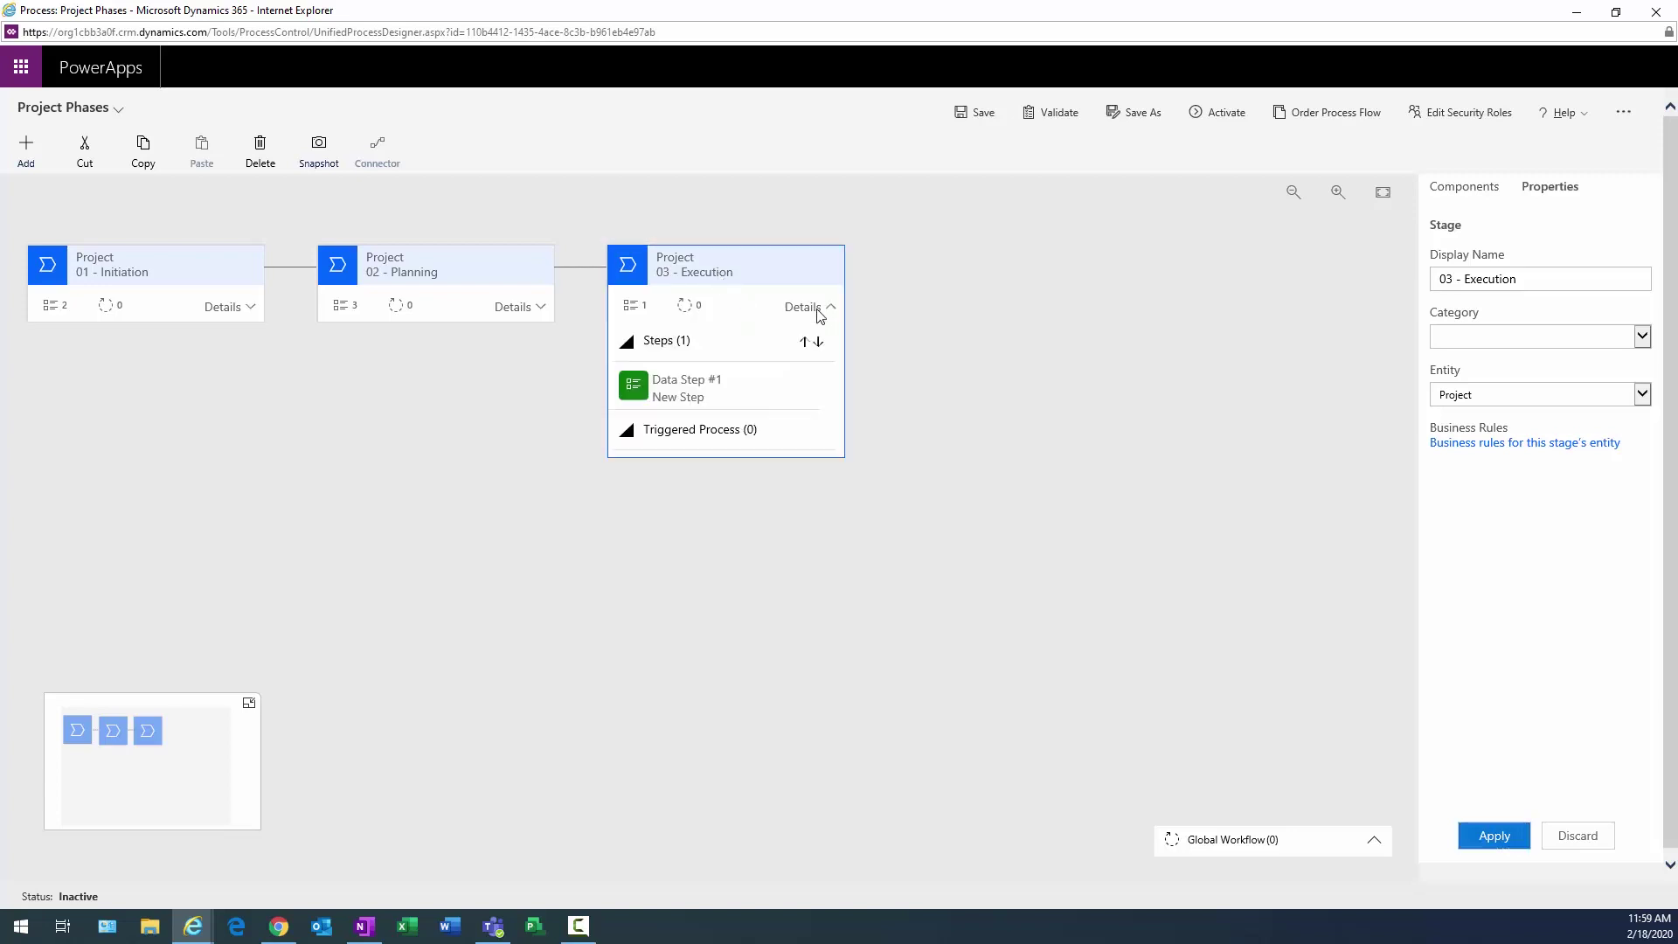
{"action": "left_click", "coordinate": [685, 389]}
{"action": "left_click", "coordinate": [1634, 337]}
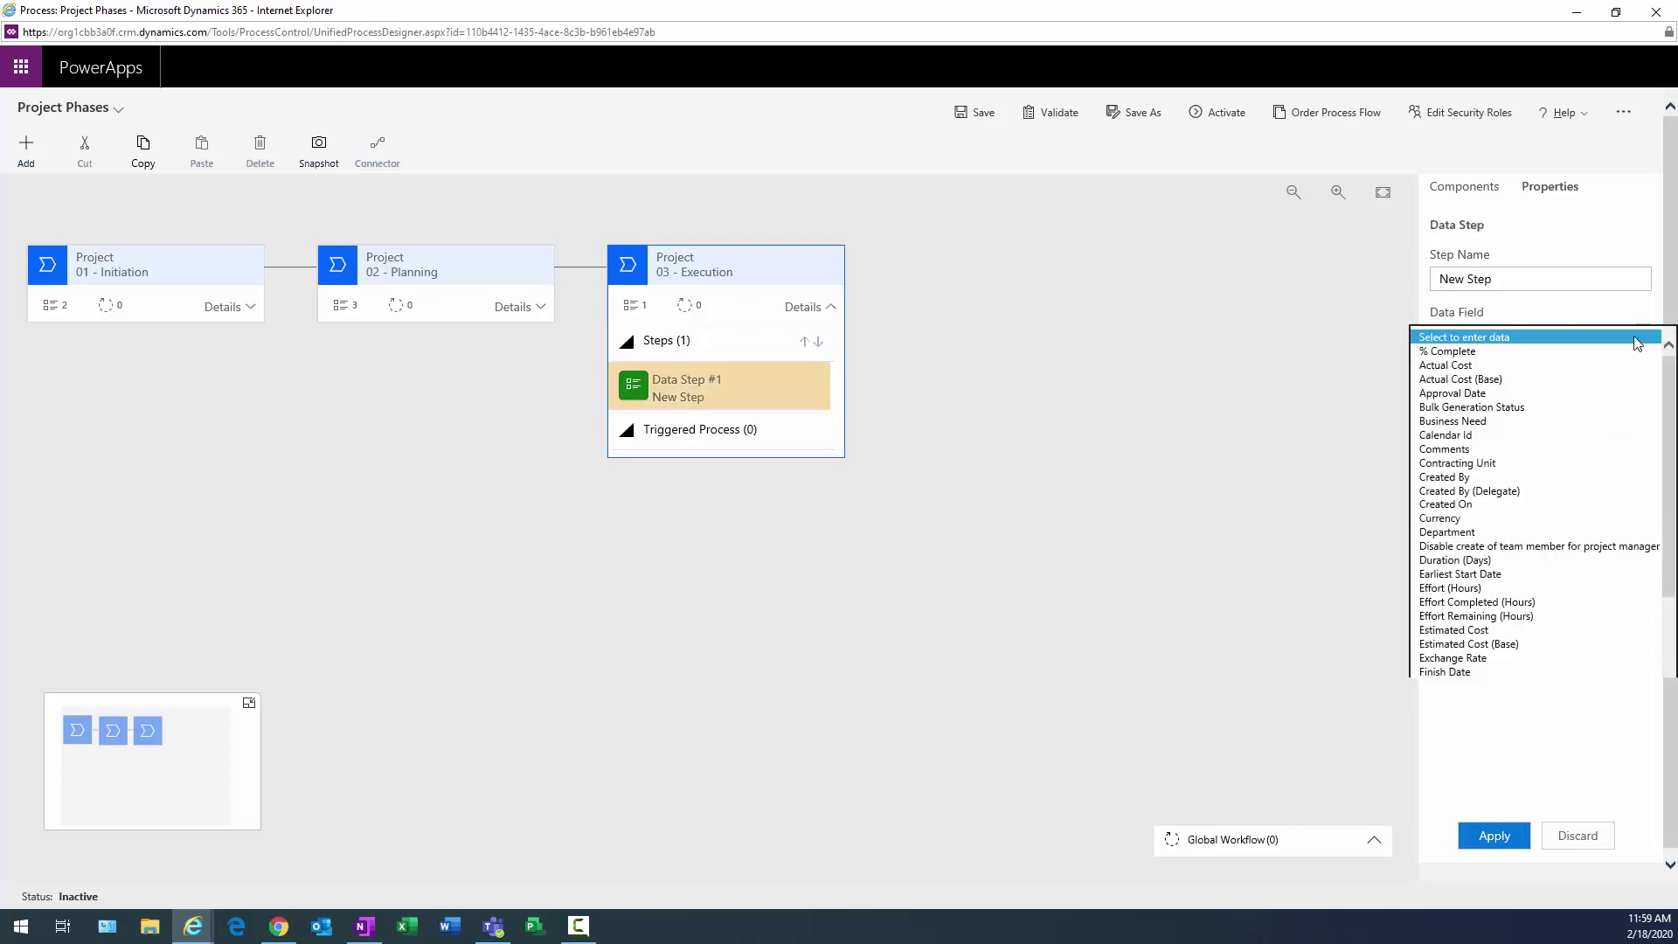
{"action": "left_click", "coordinate": [1481, 360]}
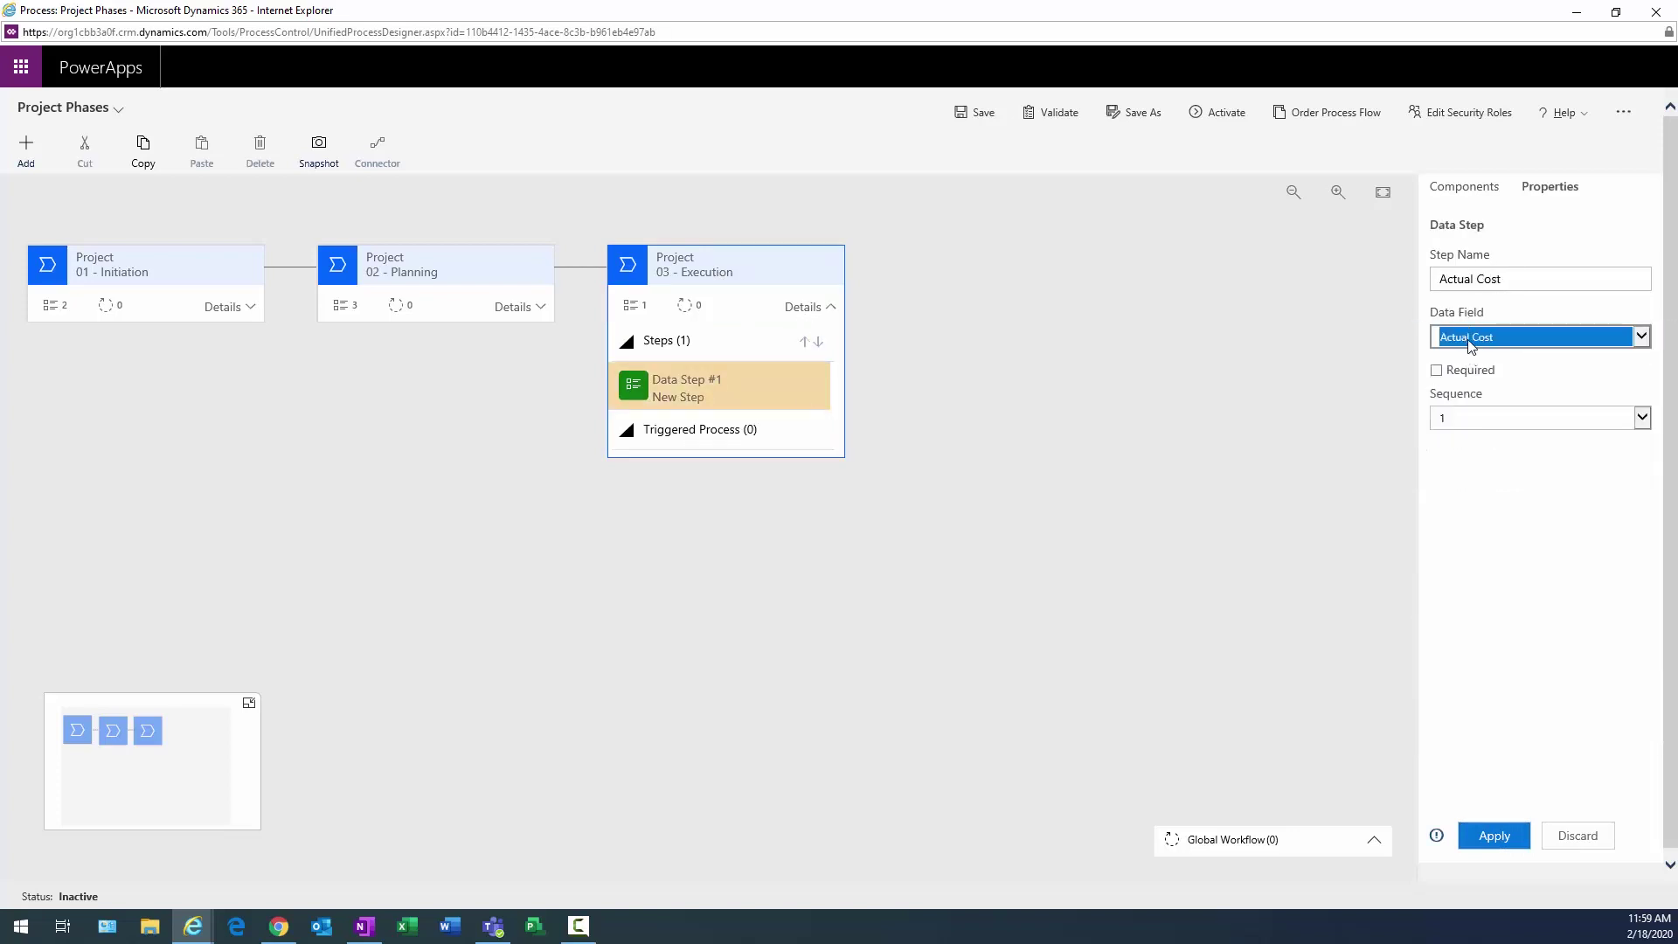
{"action": "left_click", "coordinate": [1493, 843]}
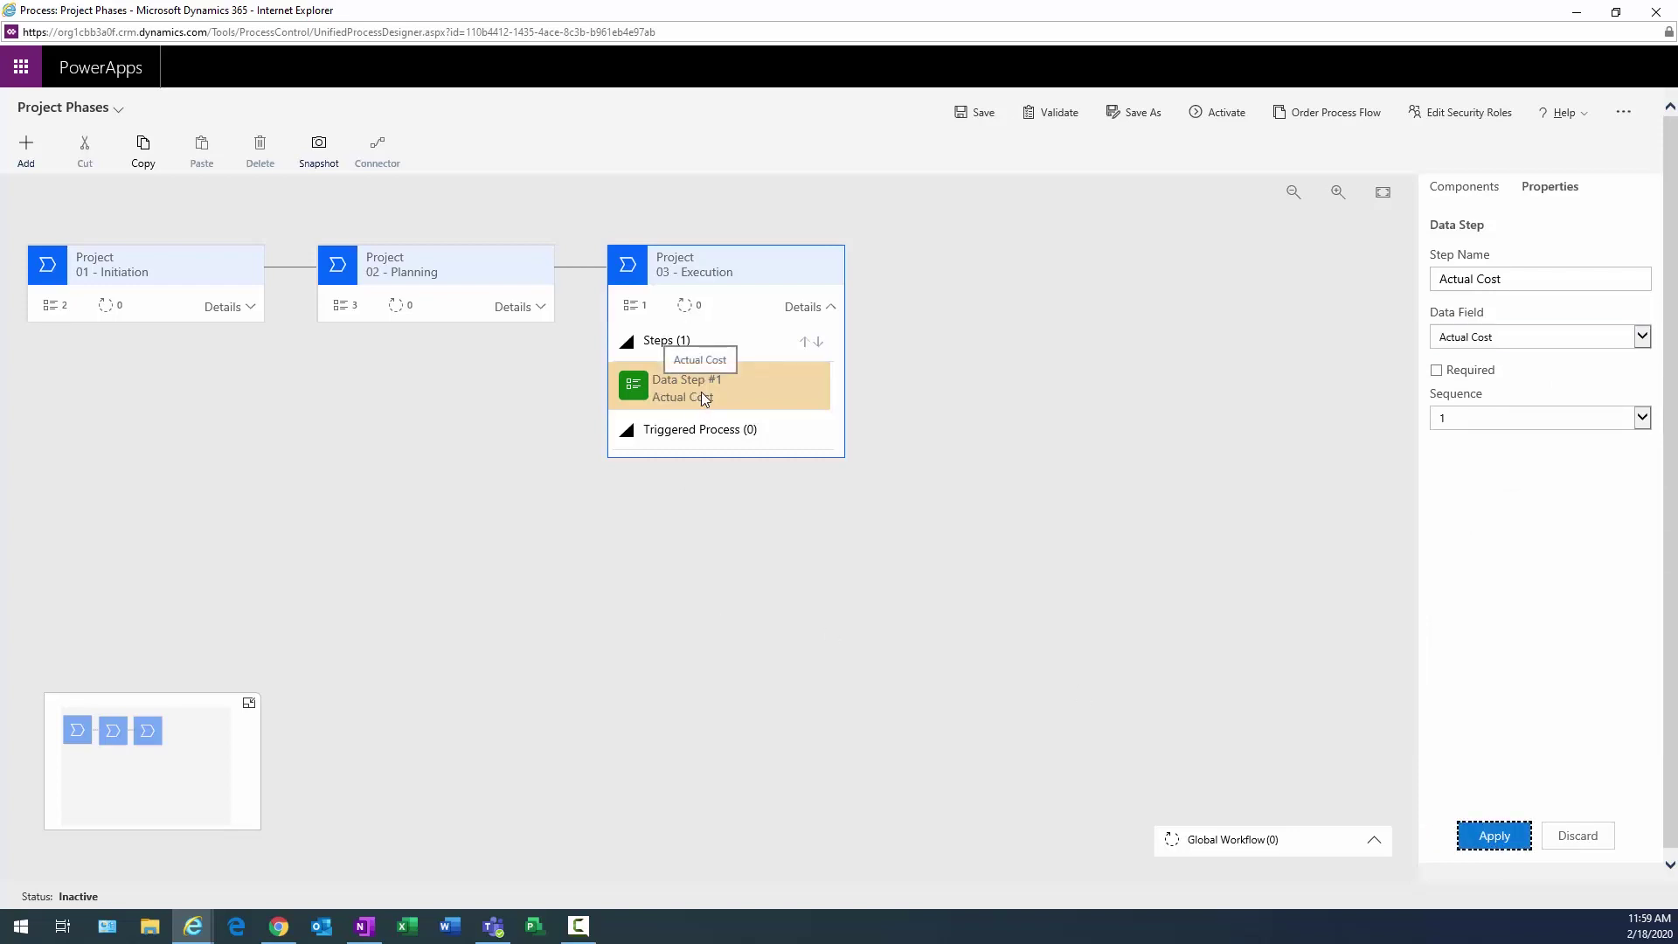
Add a stage after 03 - Execution, name it 04 - Close and apply the change.
{"action": "left_click", "coordinate": [678, 329]}
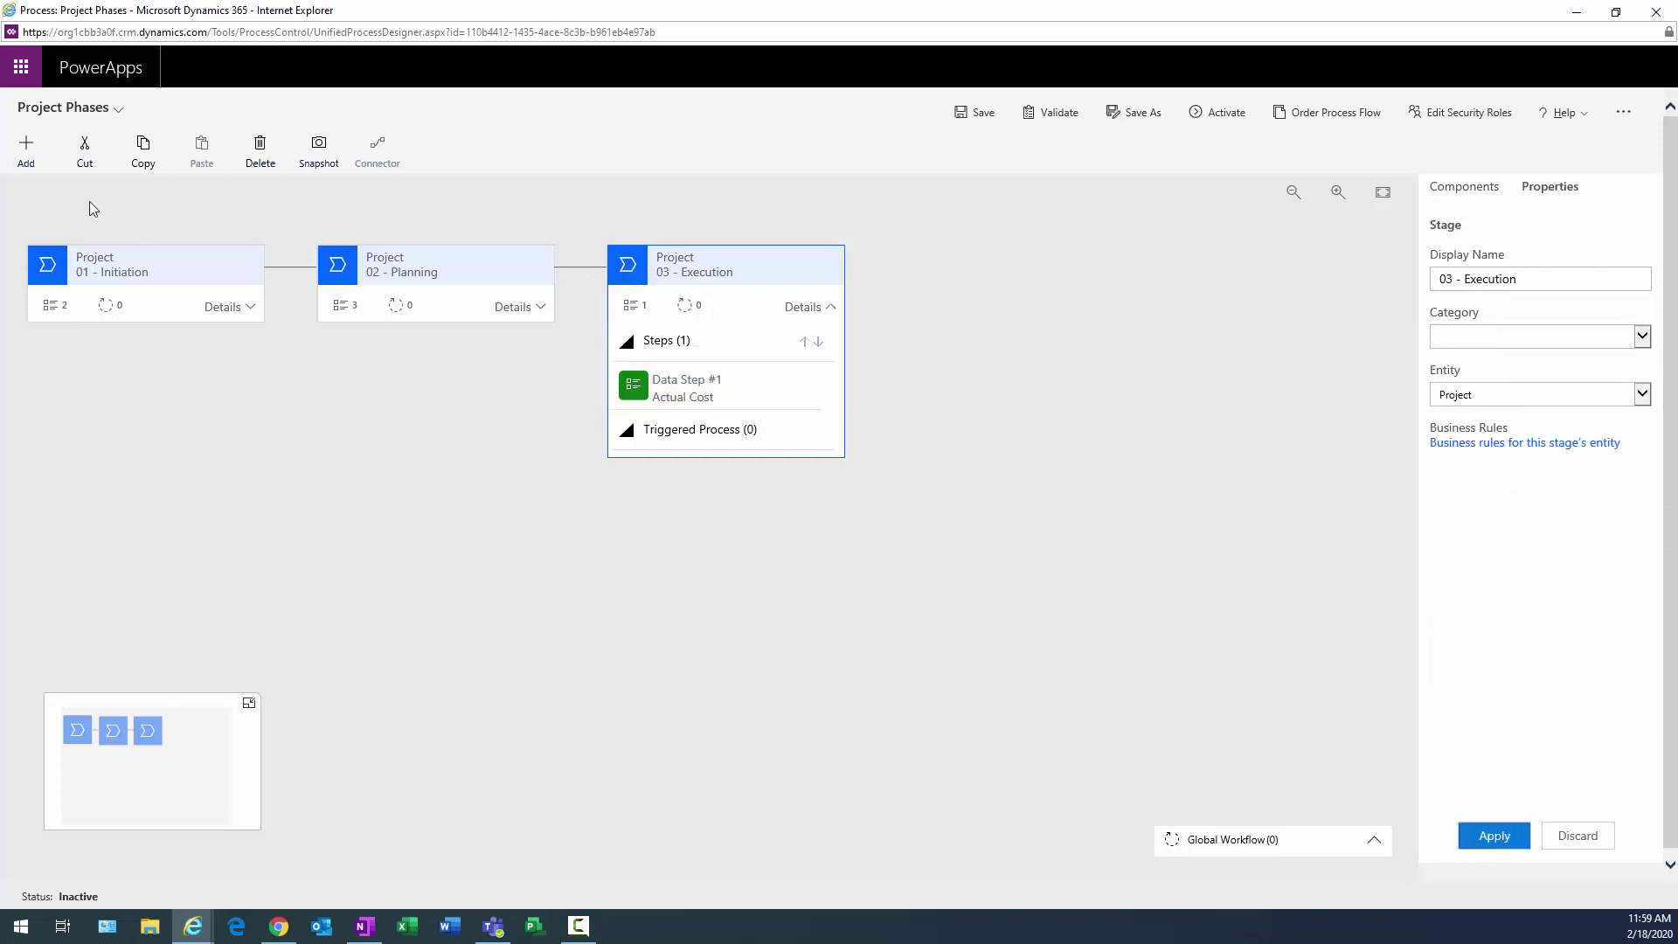
{"action": "left_click", "coordinate": [35, 151]}
{"action": "left_click", "coordinate": [72, 213]}
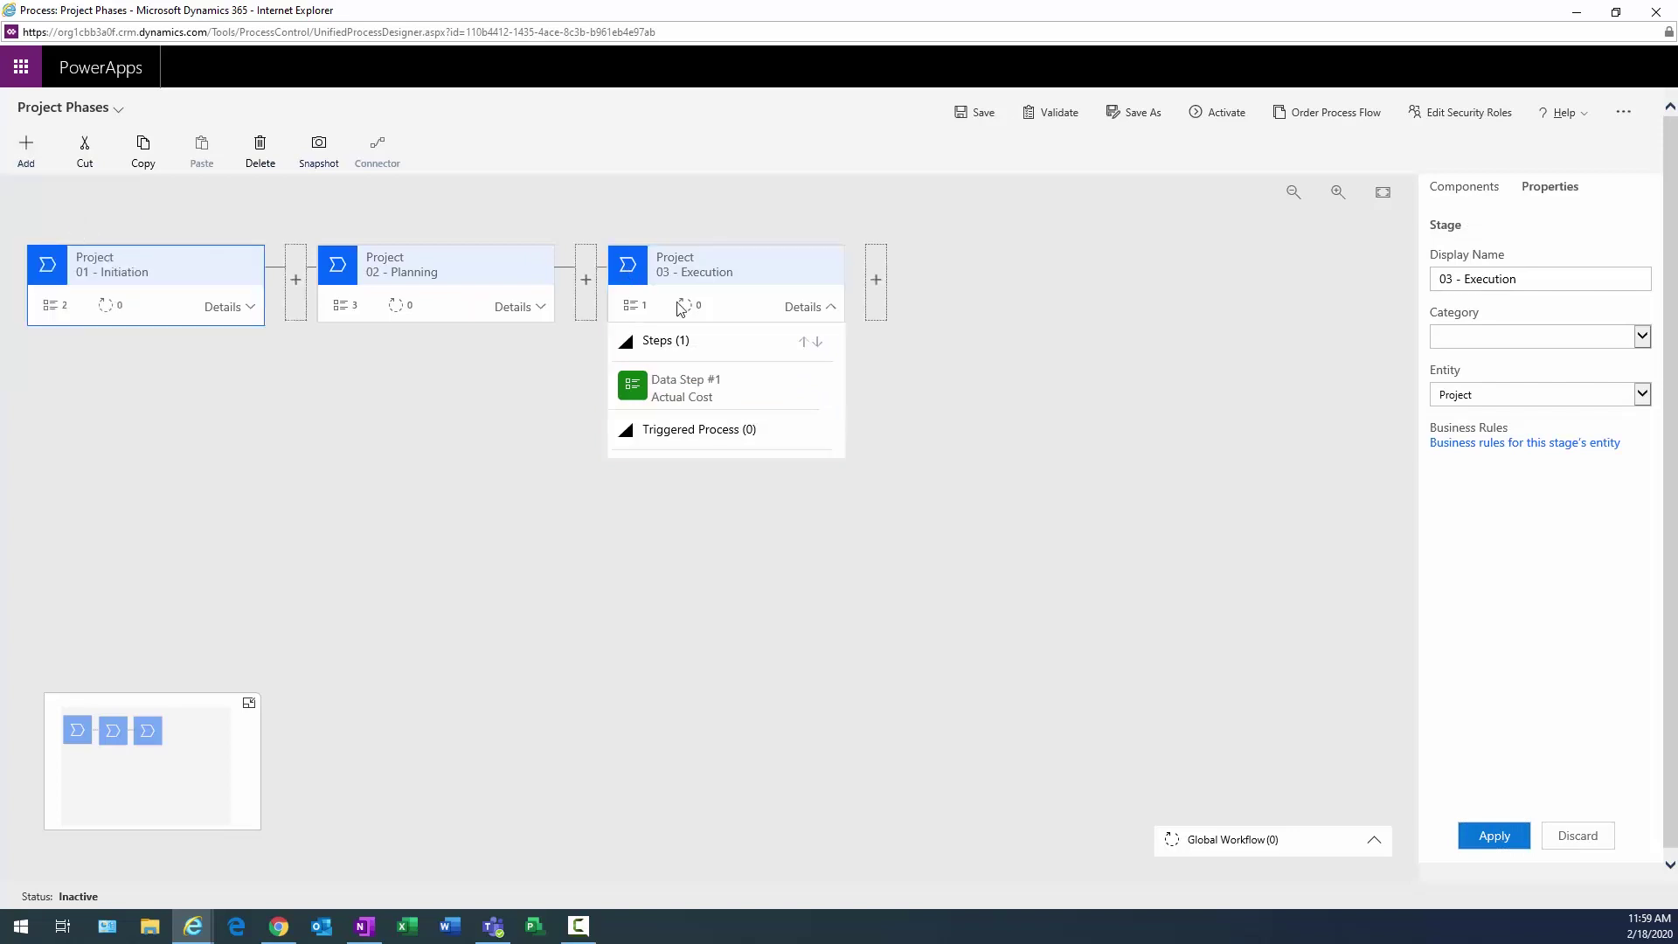
{"action": "left_click", "coordinate": [876, 280]}
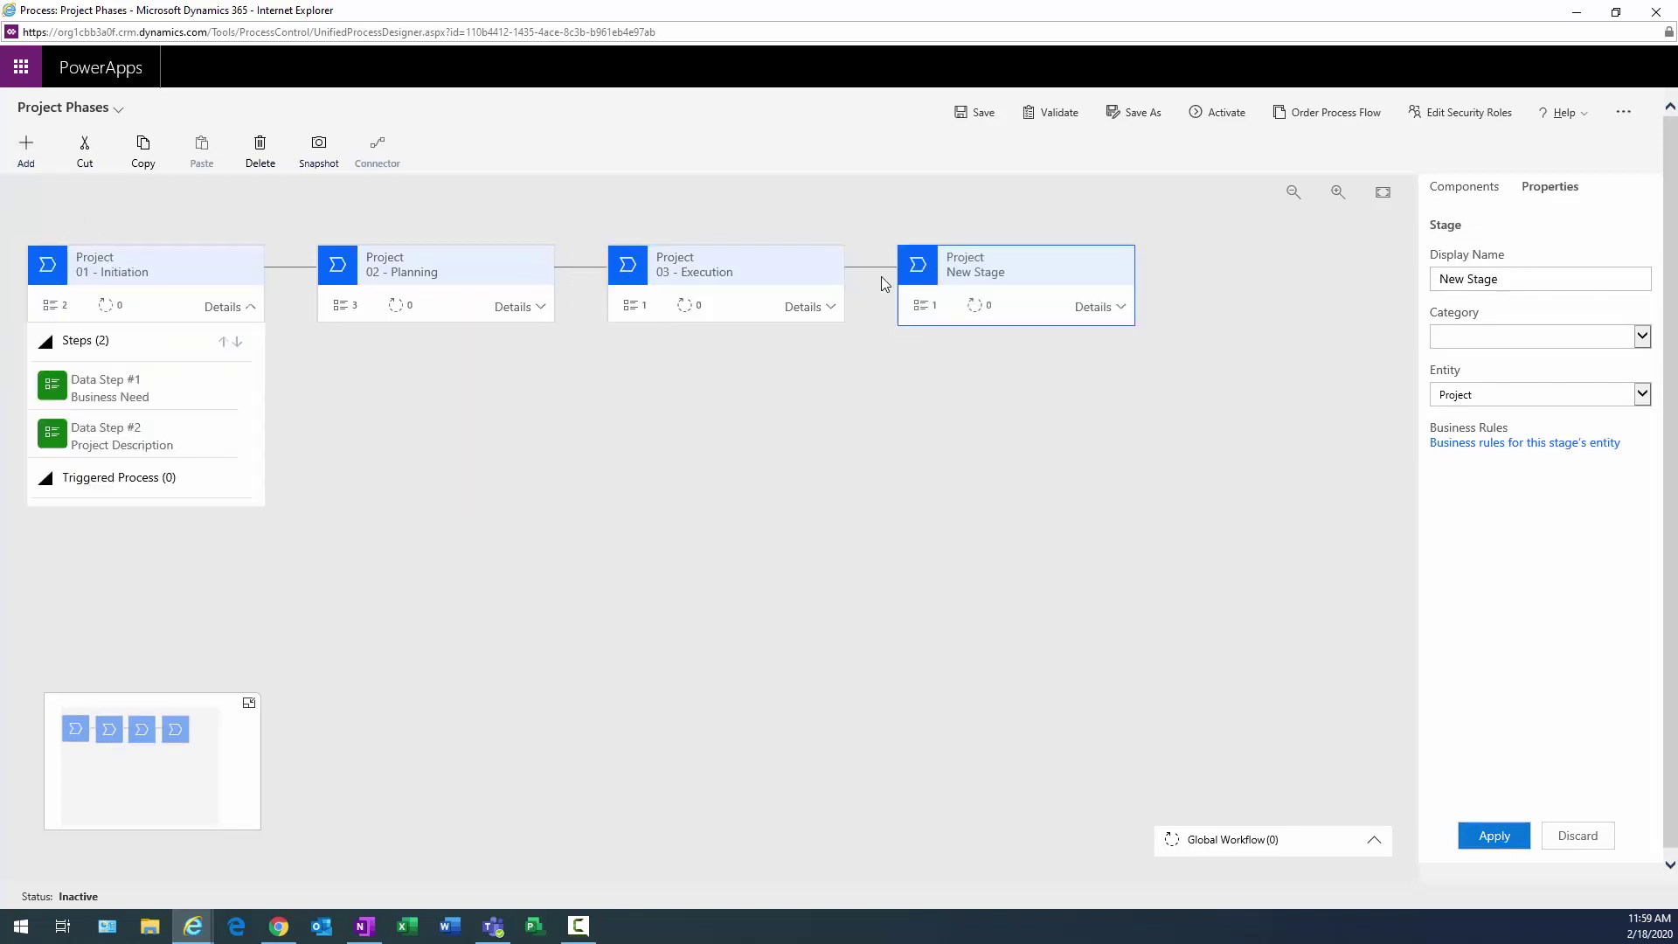
{"action": "triple_click", "coordinate": [1507, 278]}
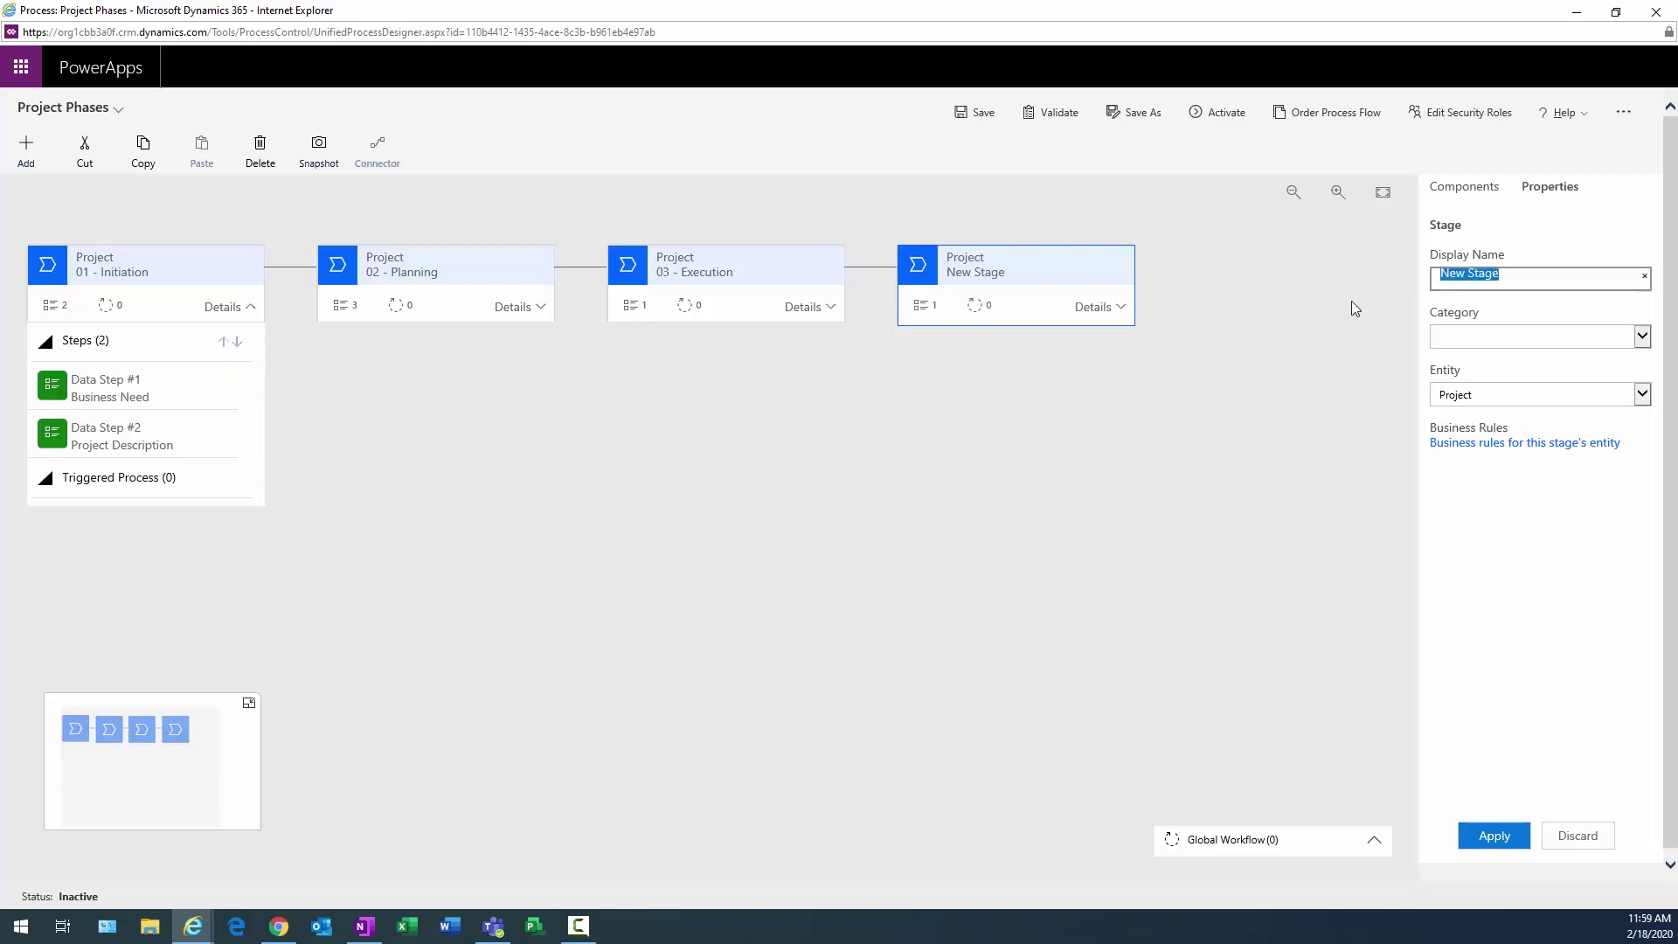
{"action": "type", "text": "04 - Close"}
{"action": "left_click", "coordinate": [1493, 832]}
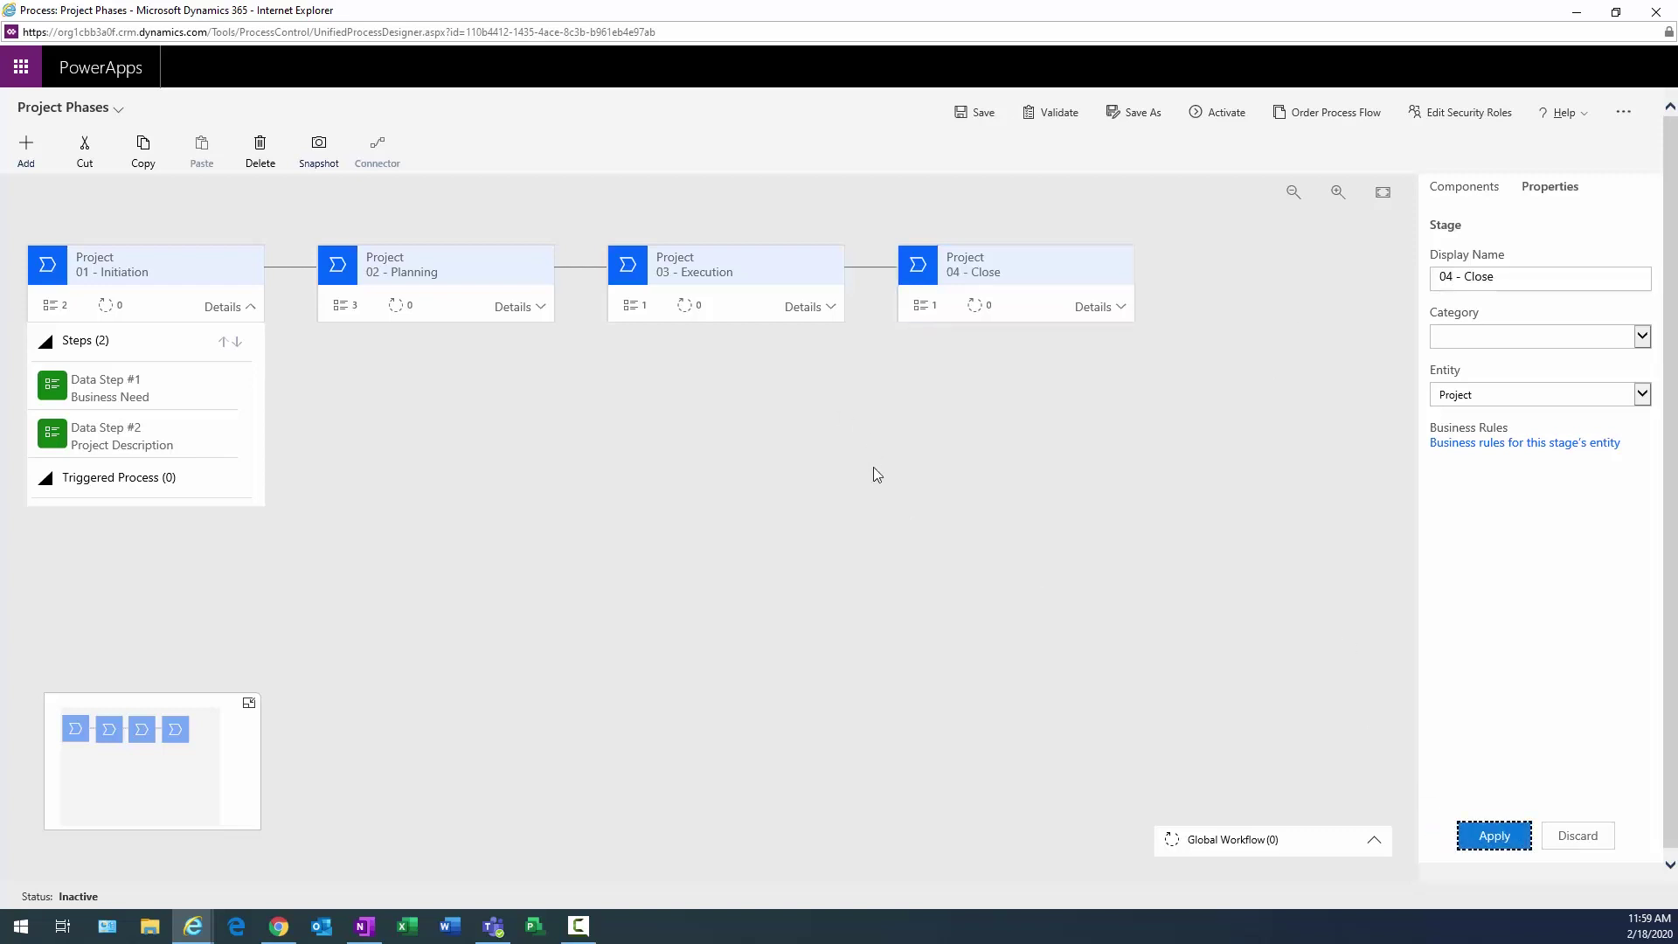
Set the data field of the Close stage's data step to Project Closeout and apply it.
{"action": "left_click", "coordinate": [1106, 308]}
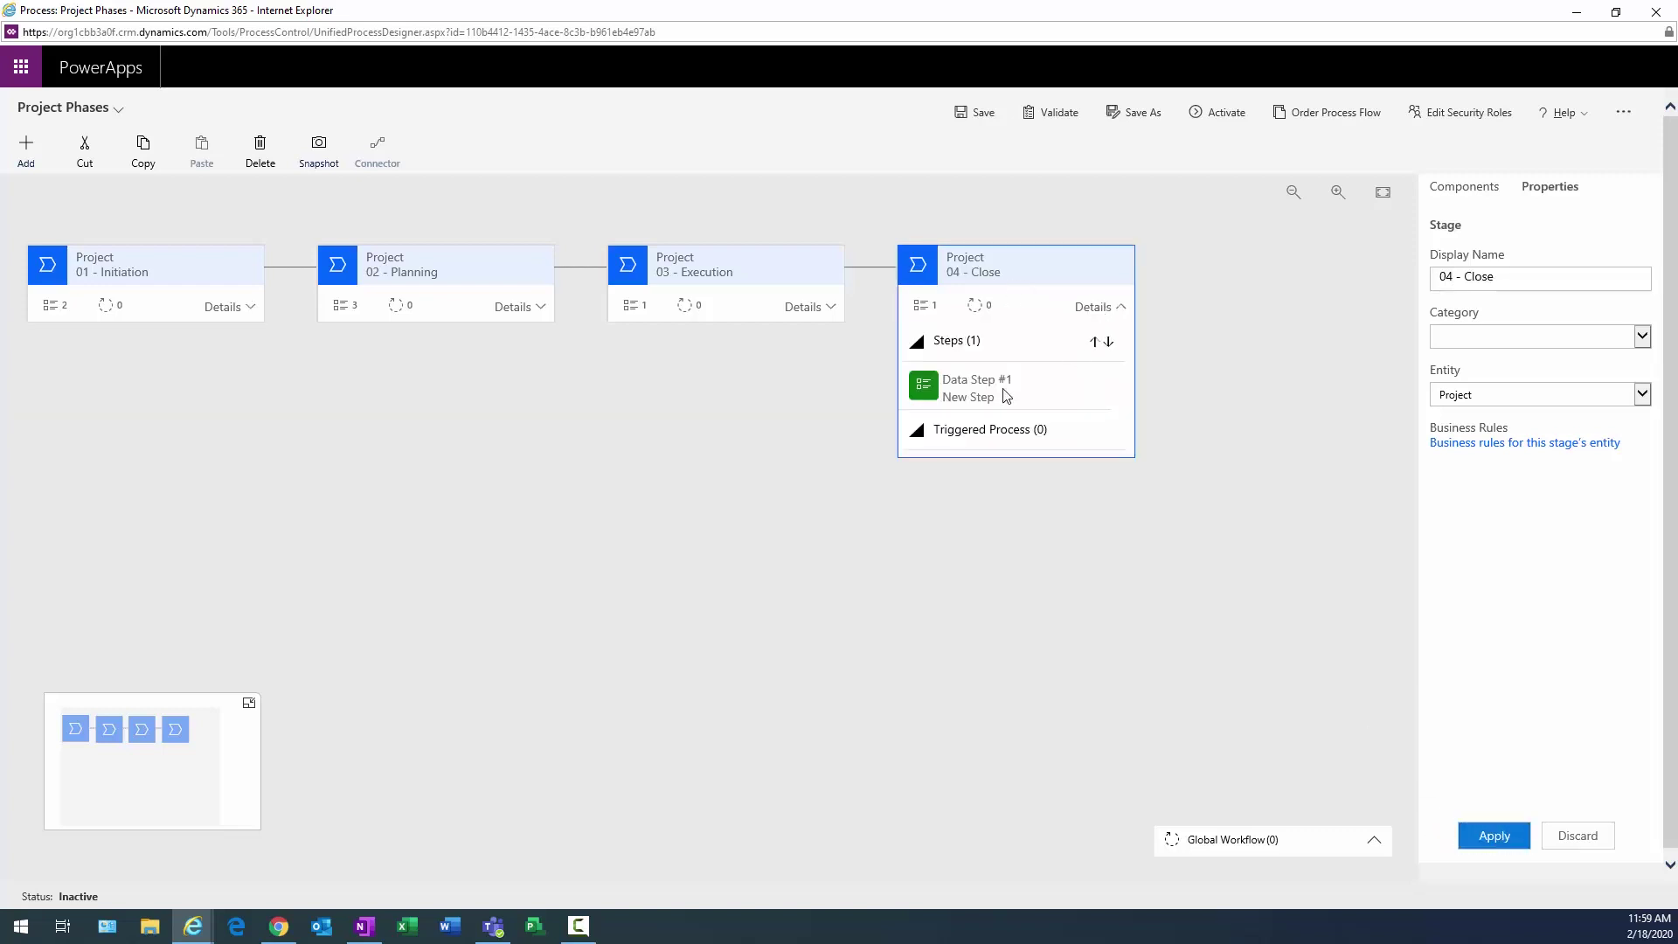
{"action": "left_click", "coordinate": [1005, 393]}
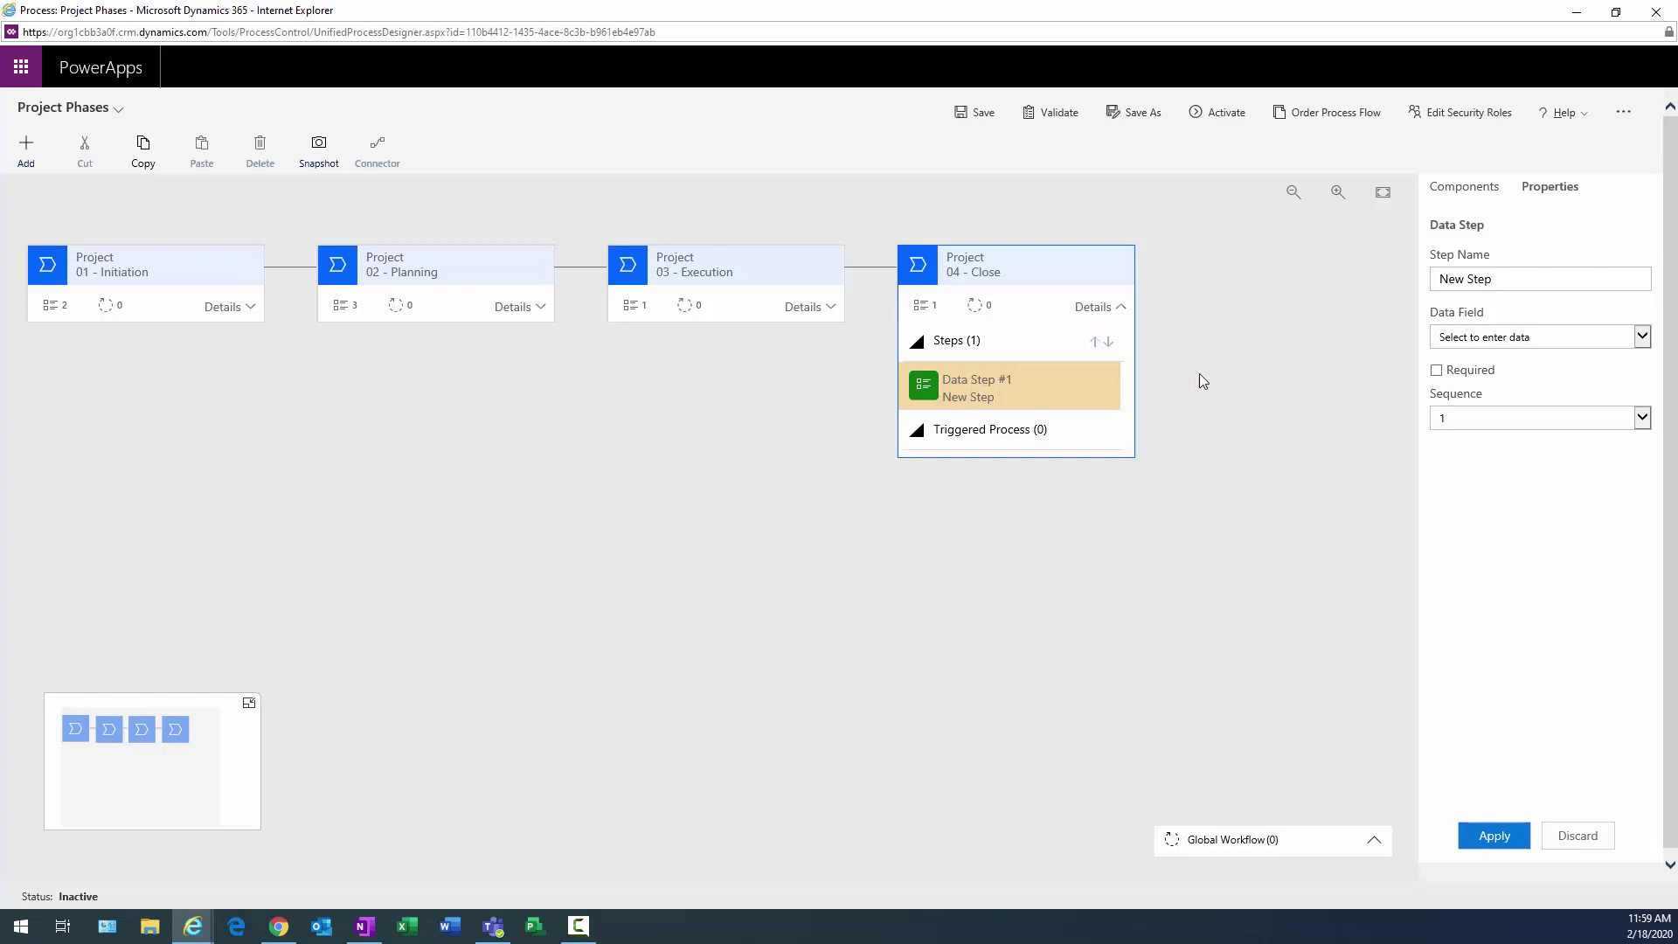
{"action": "left_click", "coordinate": [1642, 337]}
{"action": "left_click", "coordinate": [1643, 338]}
{"action": "scroll", "coordinate": [1508, 602], "scroll_direction": "down", "scroll_amount": 5}
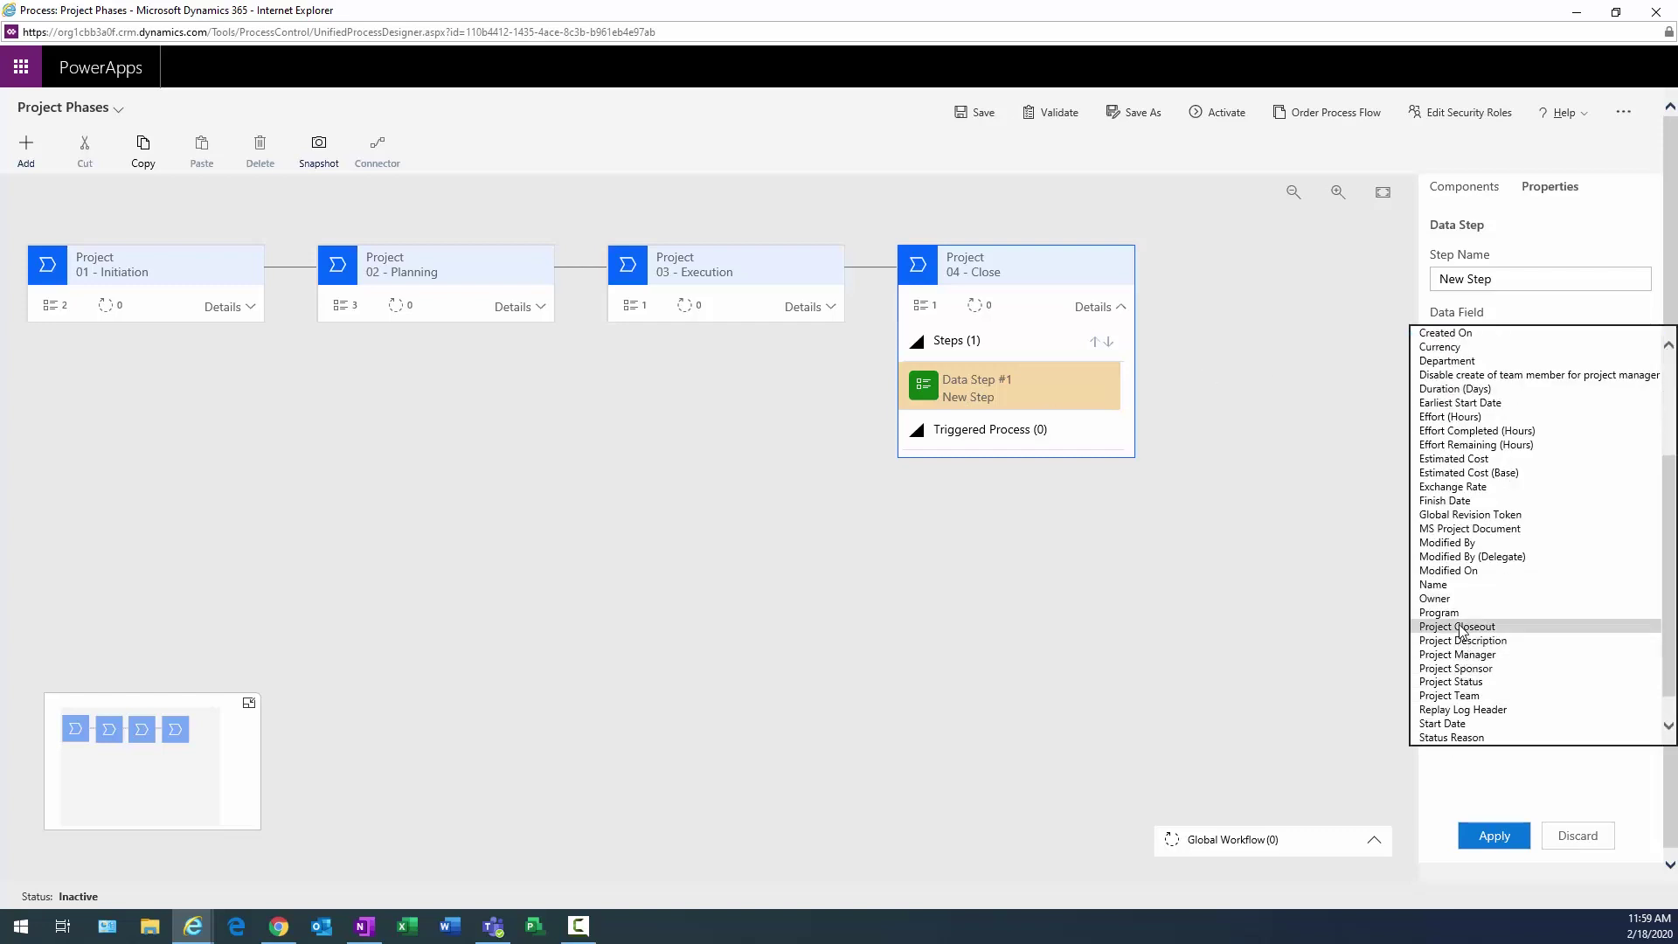
{"action": "left_click", "coordinate": [1486, 626]}
{"action": "left_click", "coordinate": [1492, 835]}
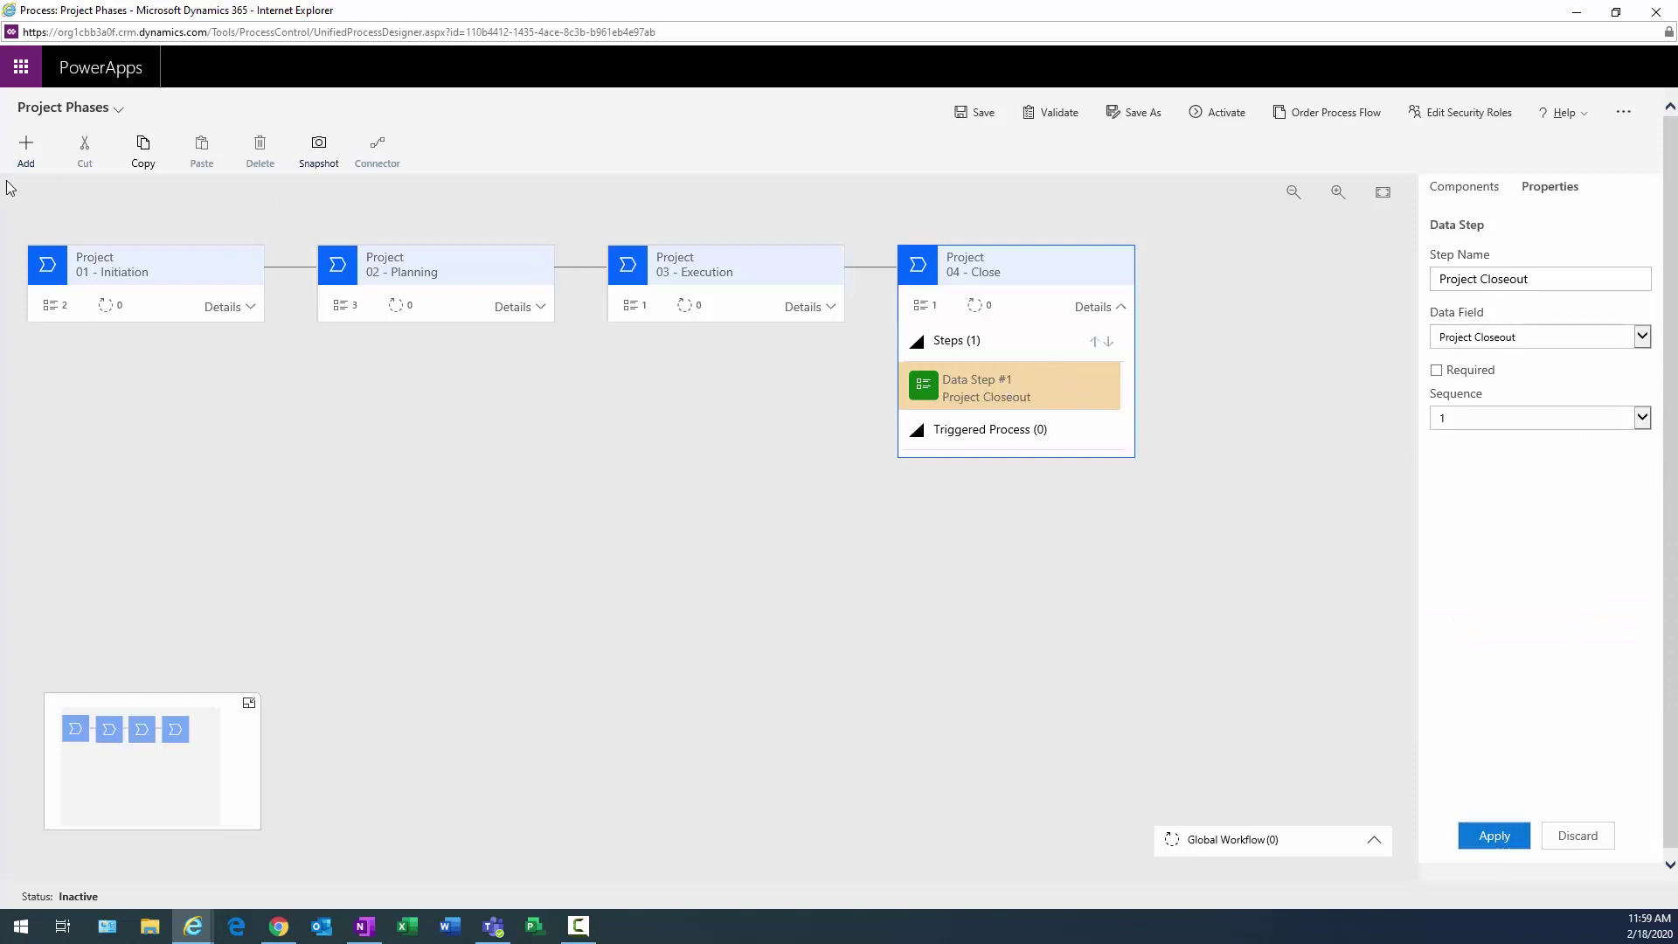
Add a second data step below Project Closeout in the Close stage, set its data field to Write Final Report and apply it.
{"action": "left_click", "coordinate": [26, 150]}
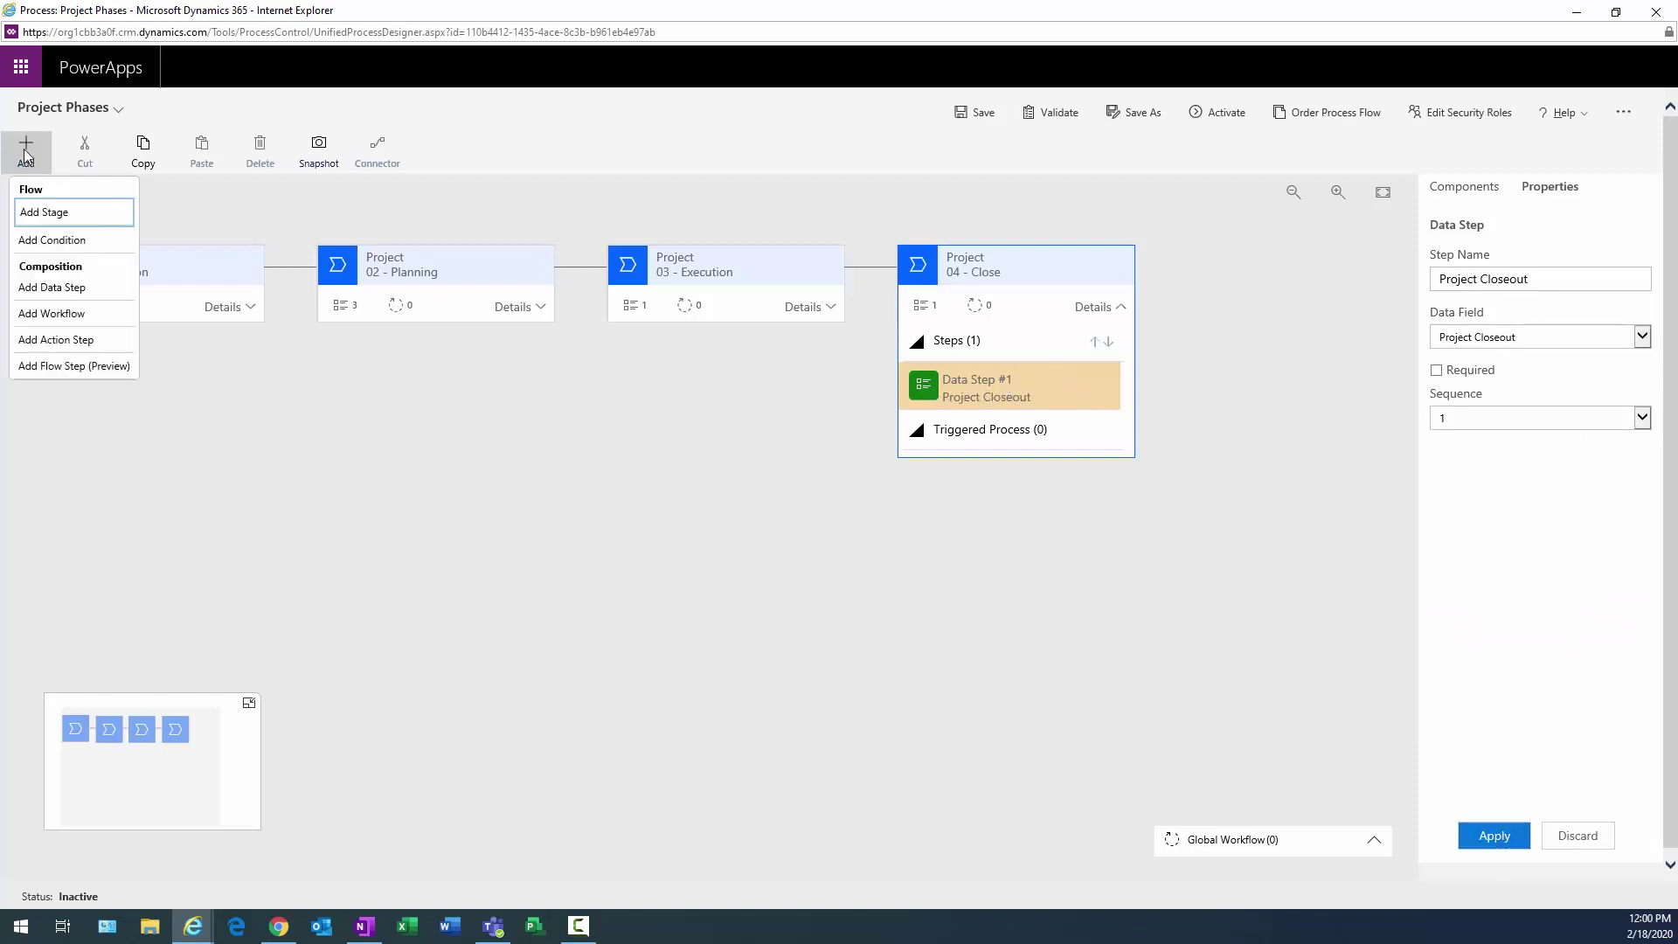
{"action": "left_click", "coordinate": [54, 290]}
{"action": "left_click", "coordinate": [1008, 434]}
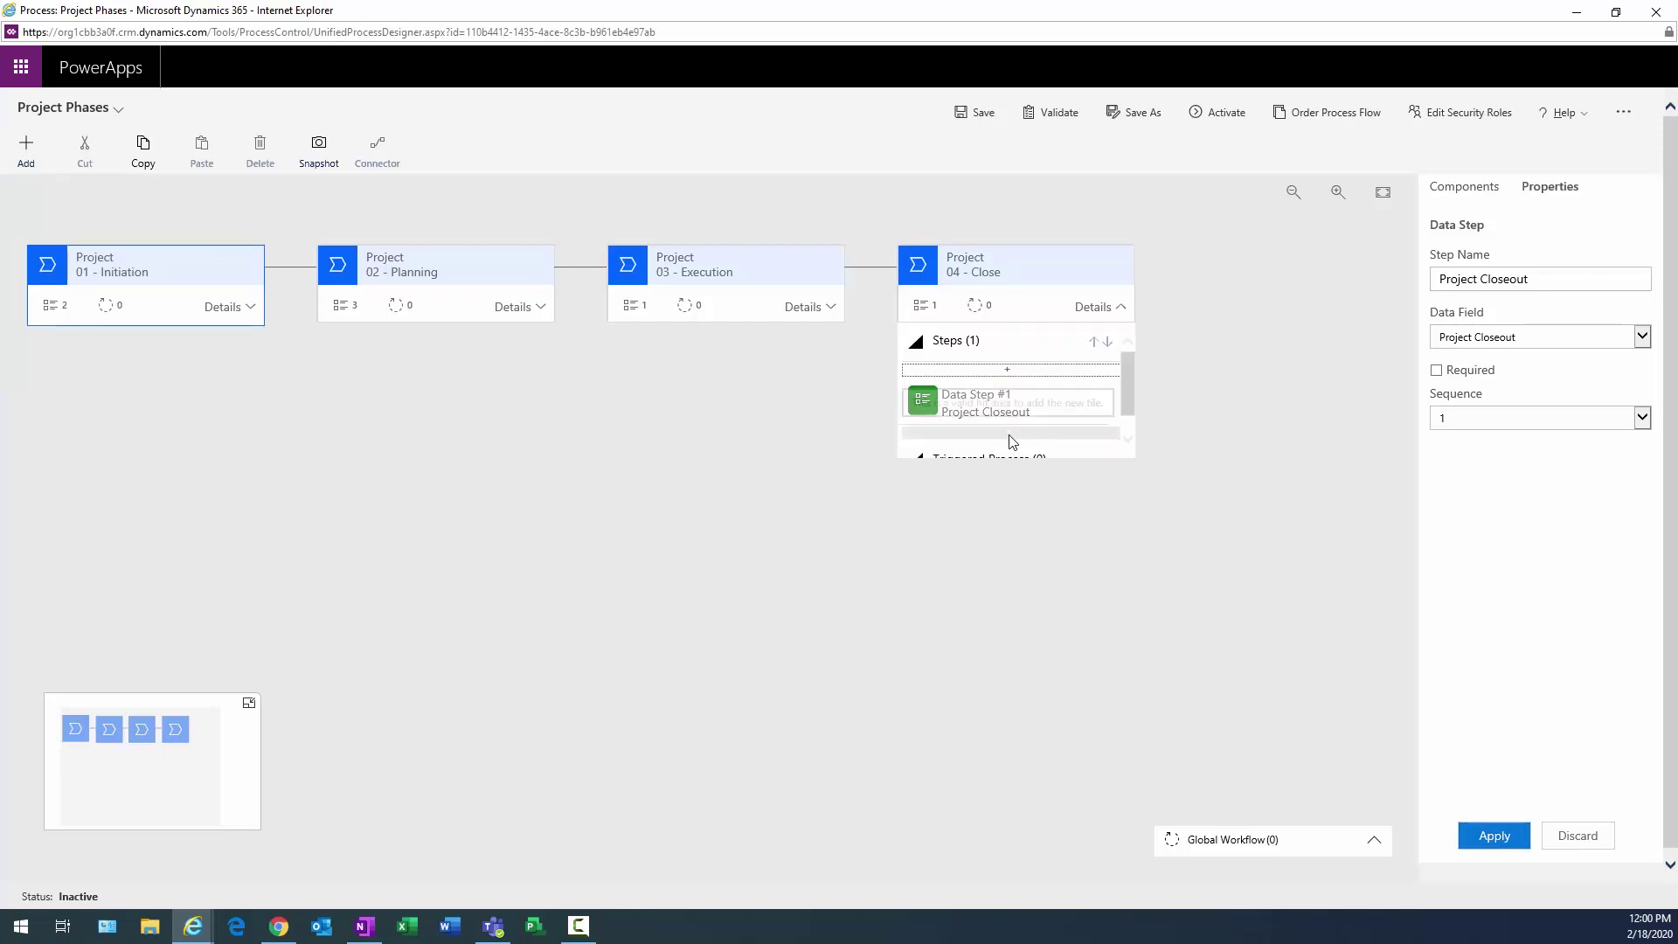
{"action": "left_click", "coordinate": [1642, 337]}
{"action": "scroll", "coordinate": [1547, 570], "scroll_direction": "down", "scroll_amount": 4}
{"action": "scroll", "coordinate": [1547, 577], "scroll_direction": "down", "scroll_amount": 3}
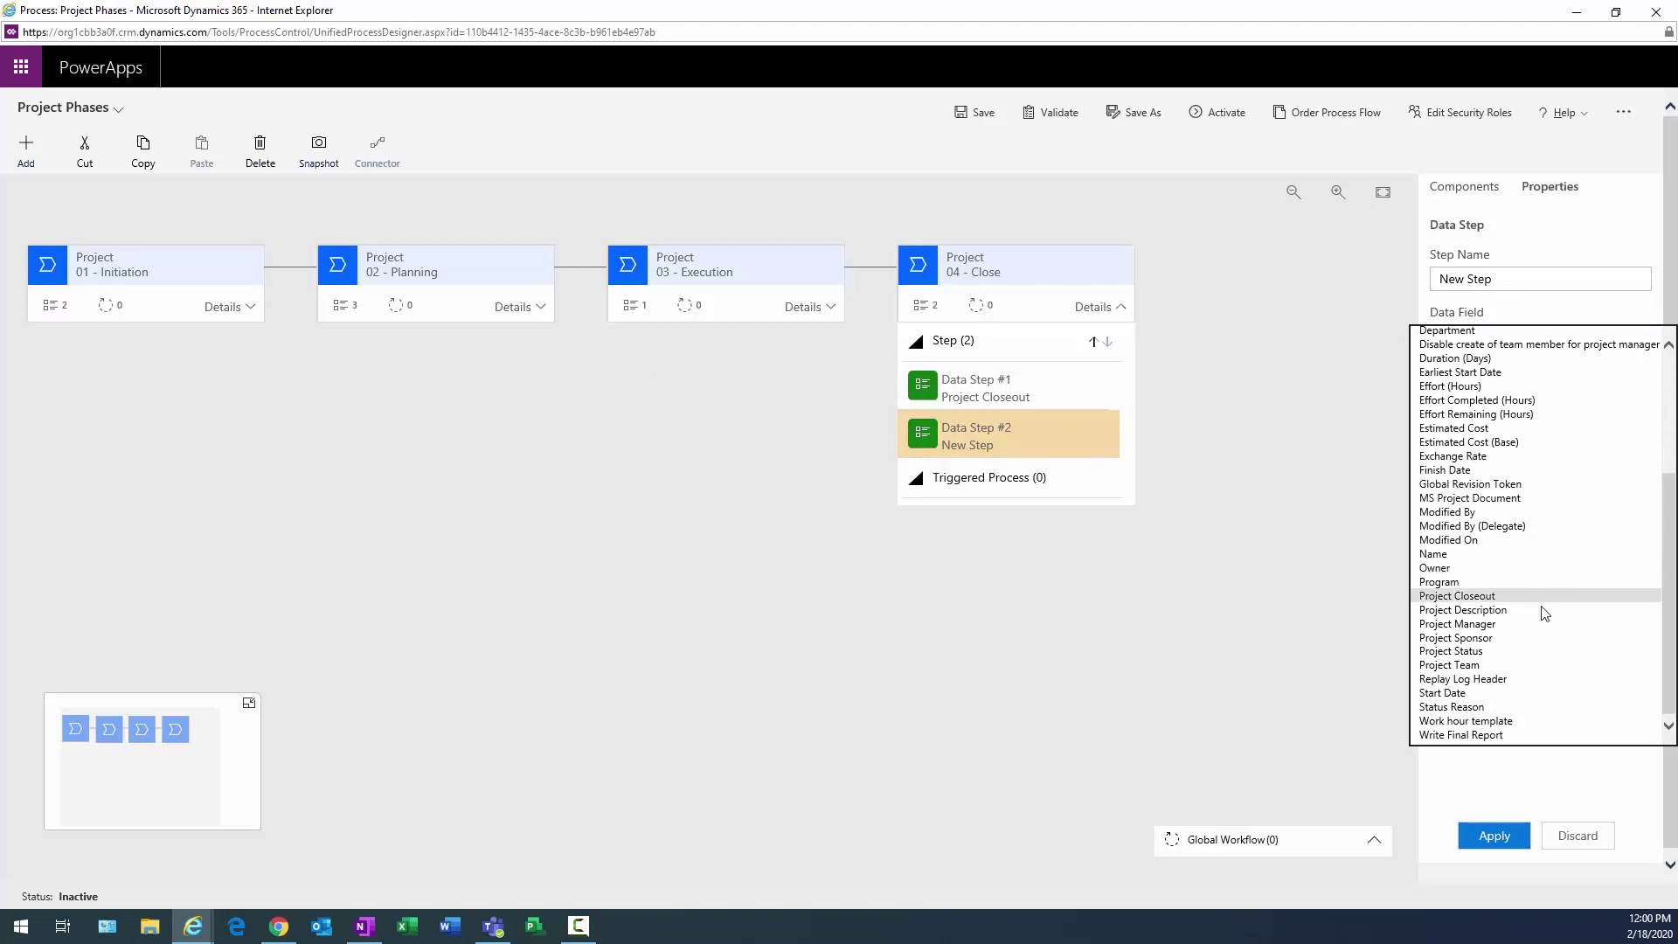
{"action": "left_click", "coordinate": [1503, 736]}
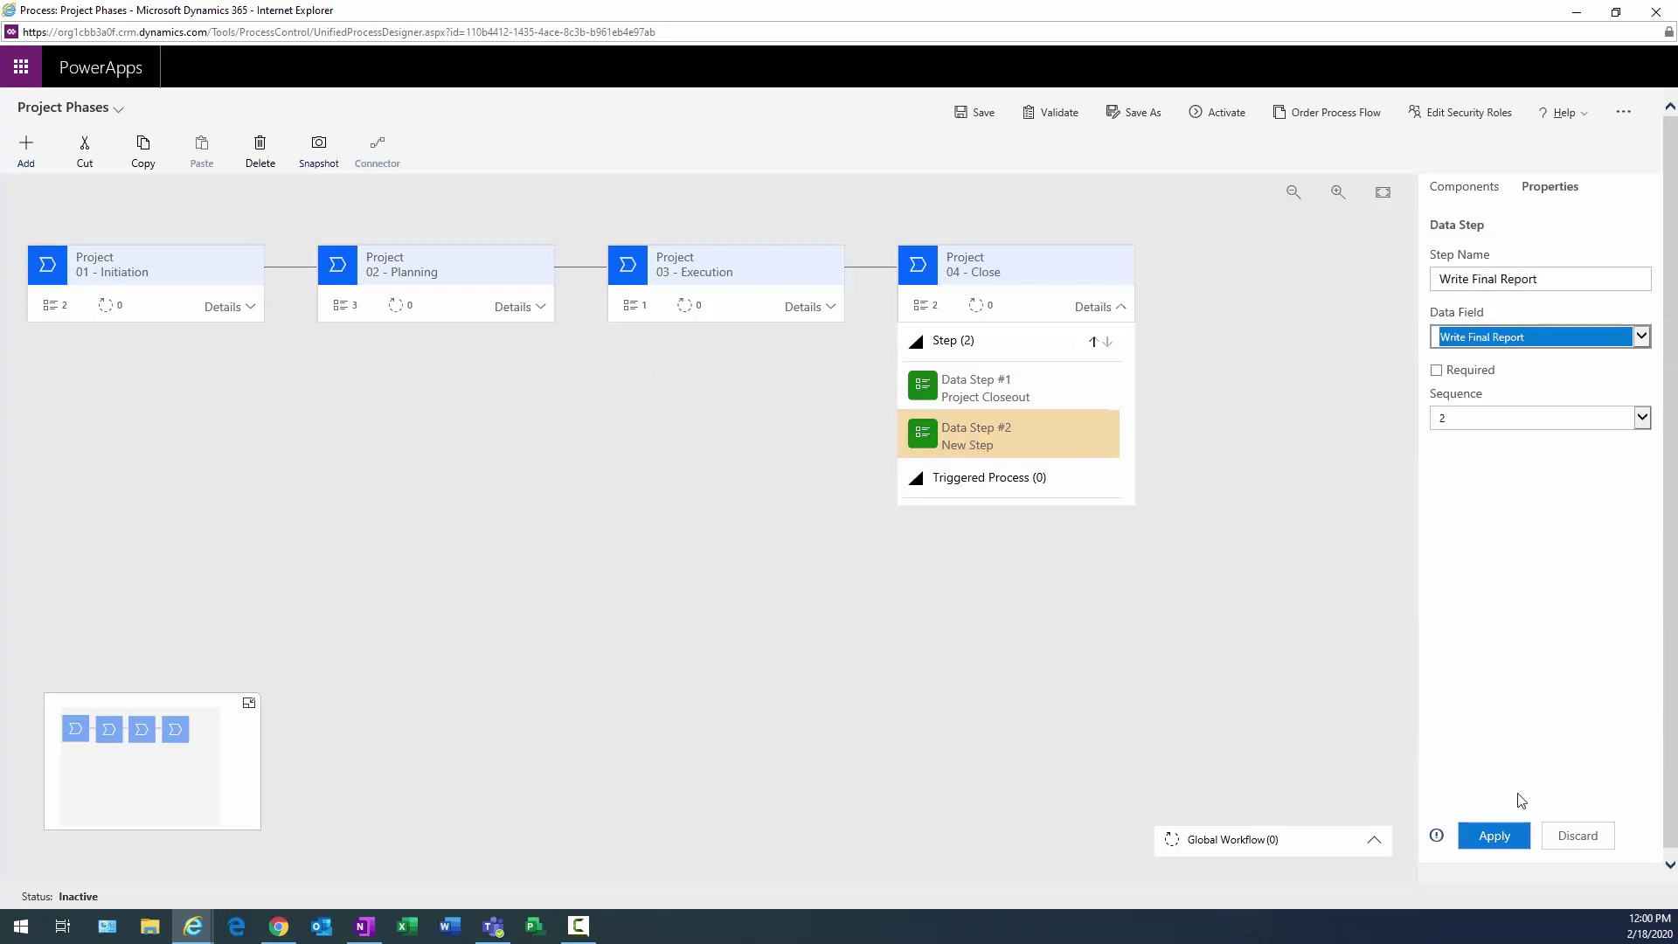
{"action": "left_click", "coordinate": [1501, 840]}
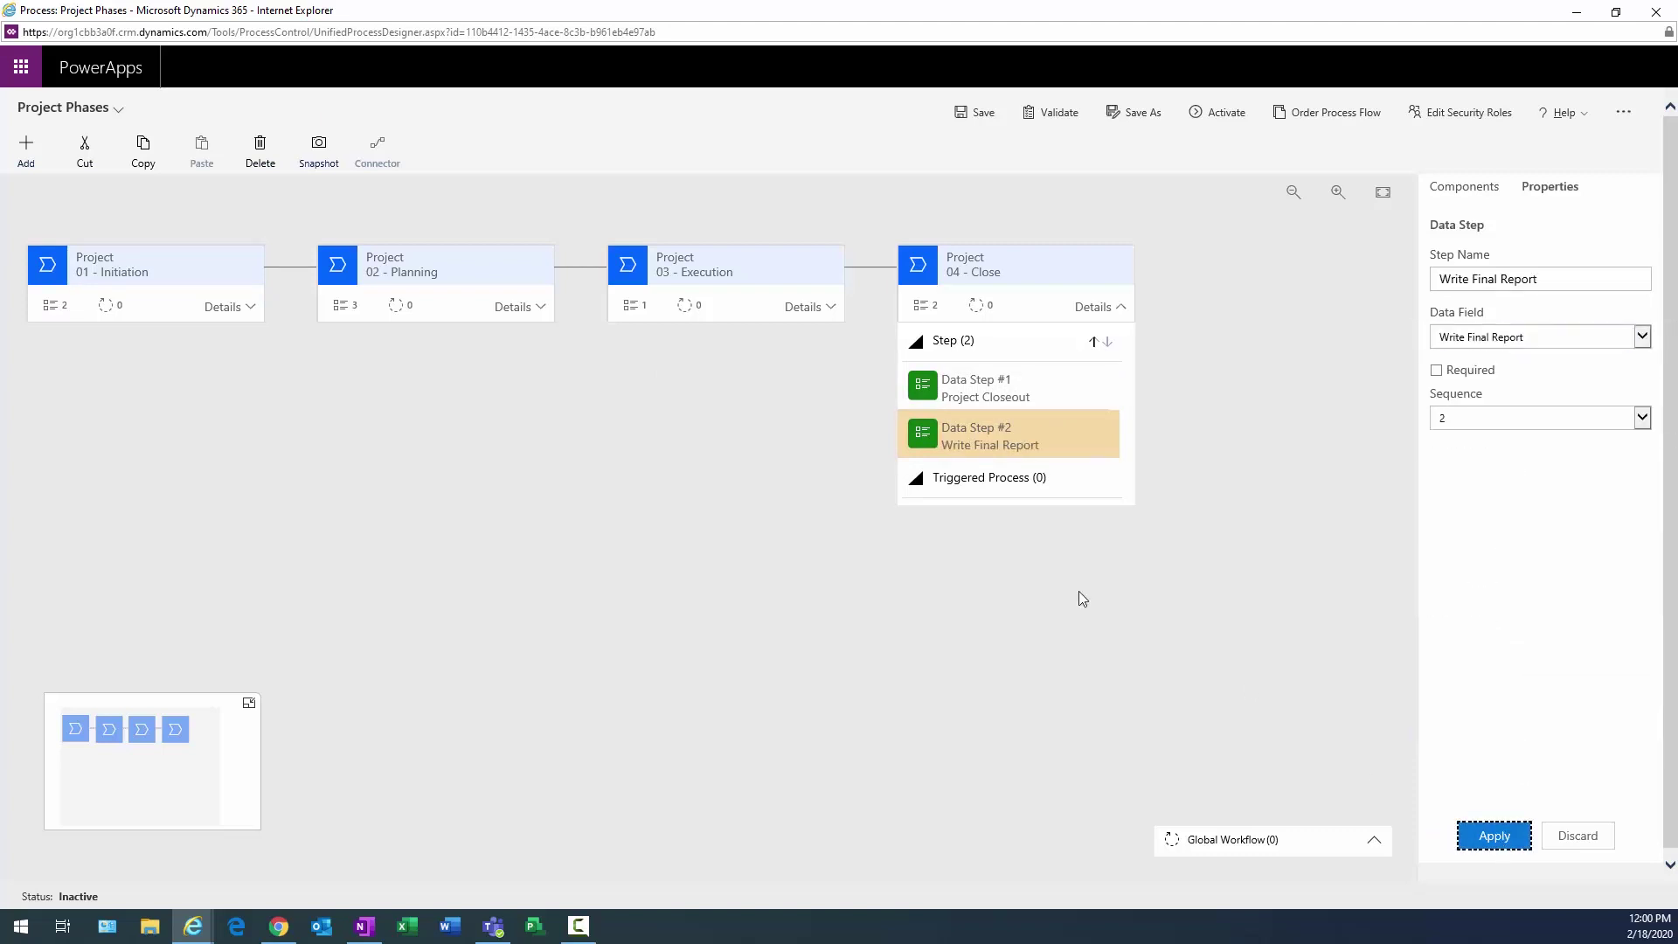
Review the Close stage's two data steps and expand the Execution stage's details to check its data step.
{"action": "left_click", "coordinate": [1005, 389]}
{"action": "left_click", "coordinate": [999, 433]}
{"action": "left_click", "coordinate": [823, 310]}
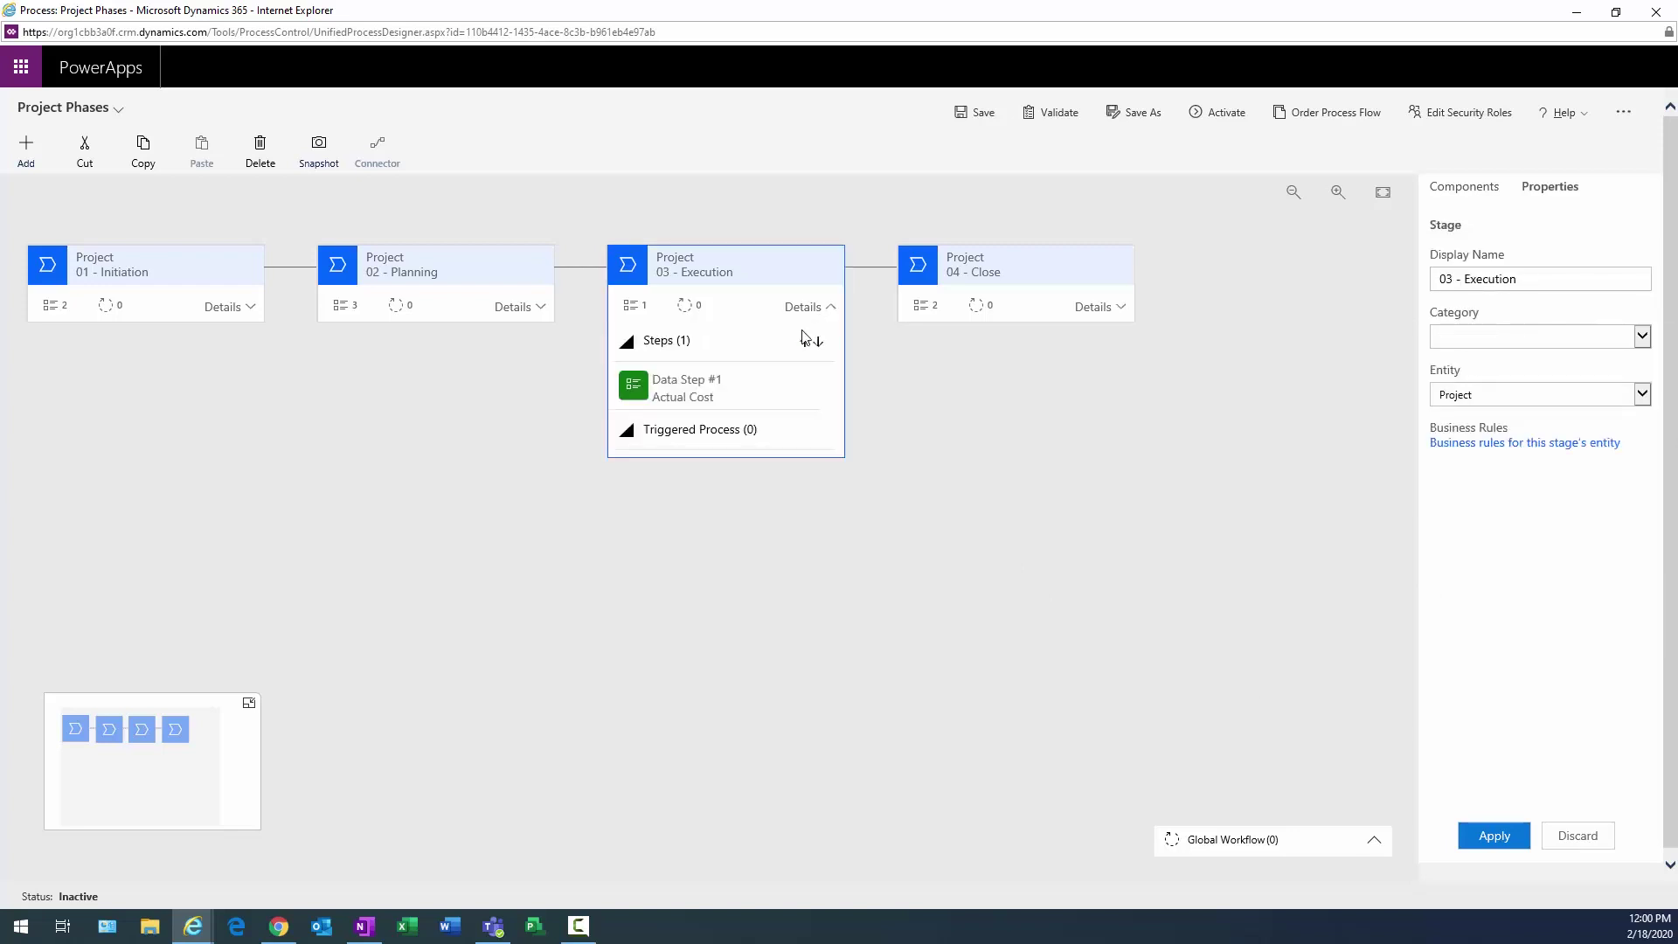
Review the data steps of the Execution, Planning and Initiation stages in the Project Phases flow.
{"action": "left_click", "coordinate": [731, 397]}
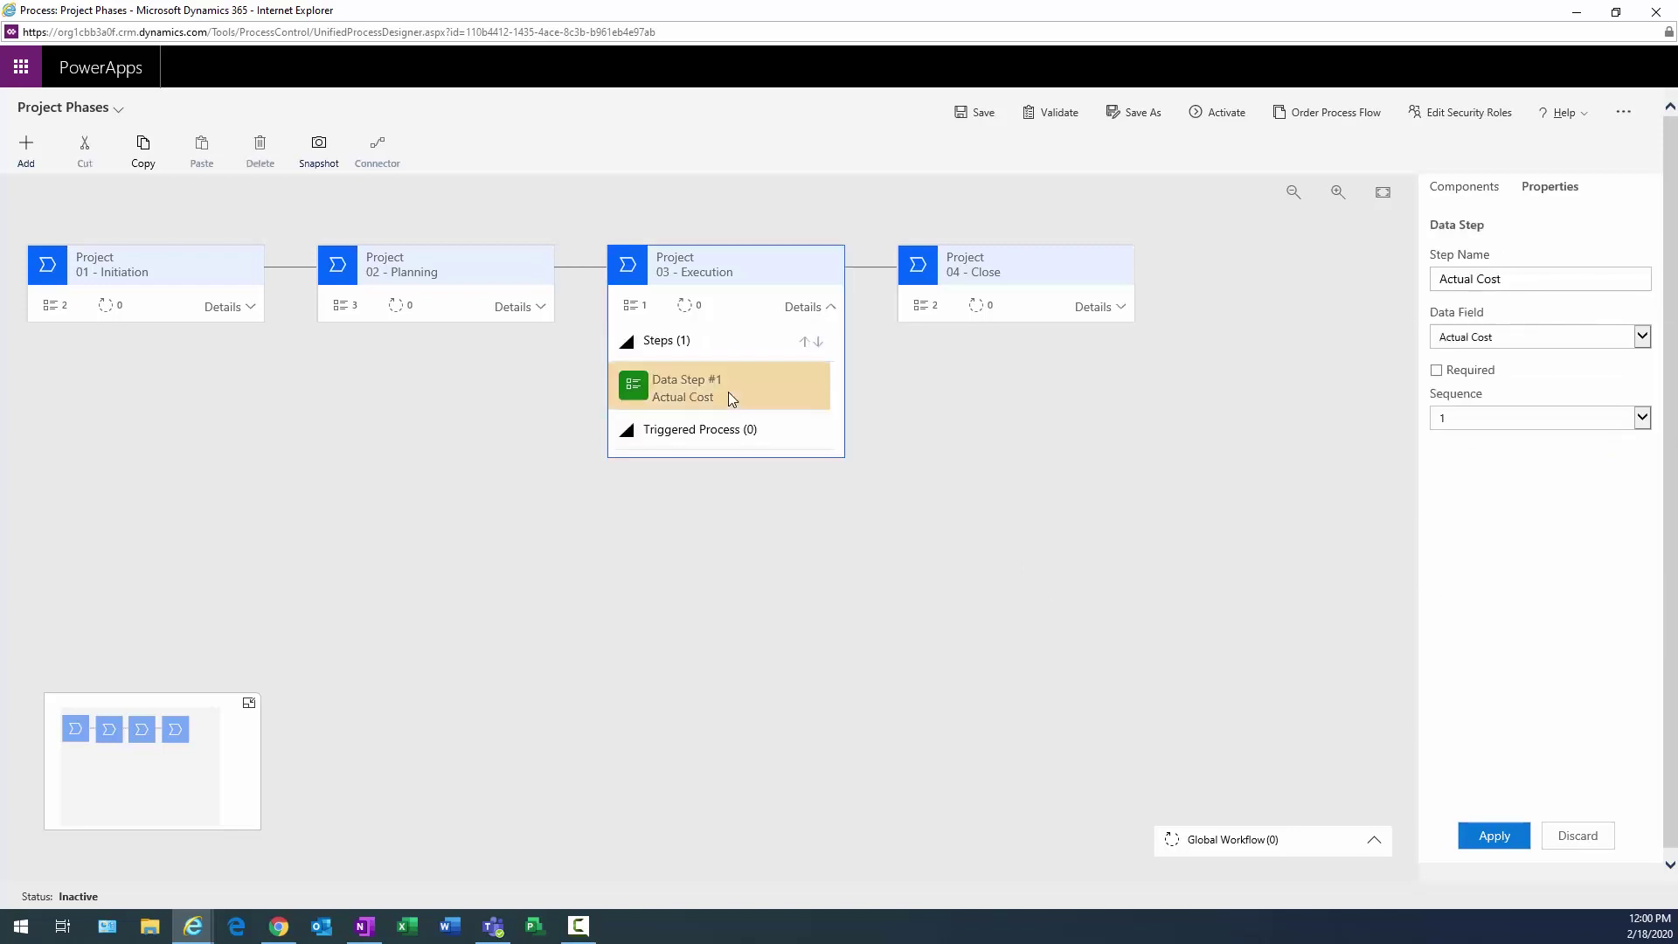
{"action": "left_click", "coordinate": [541, 308]}
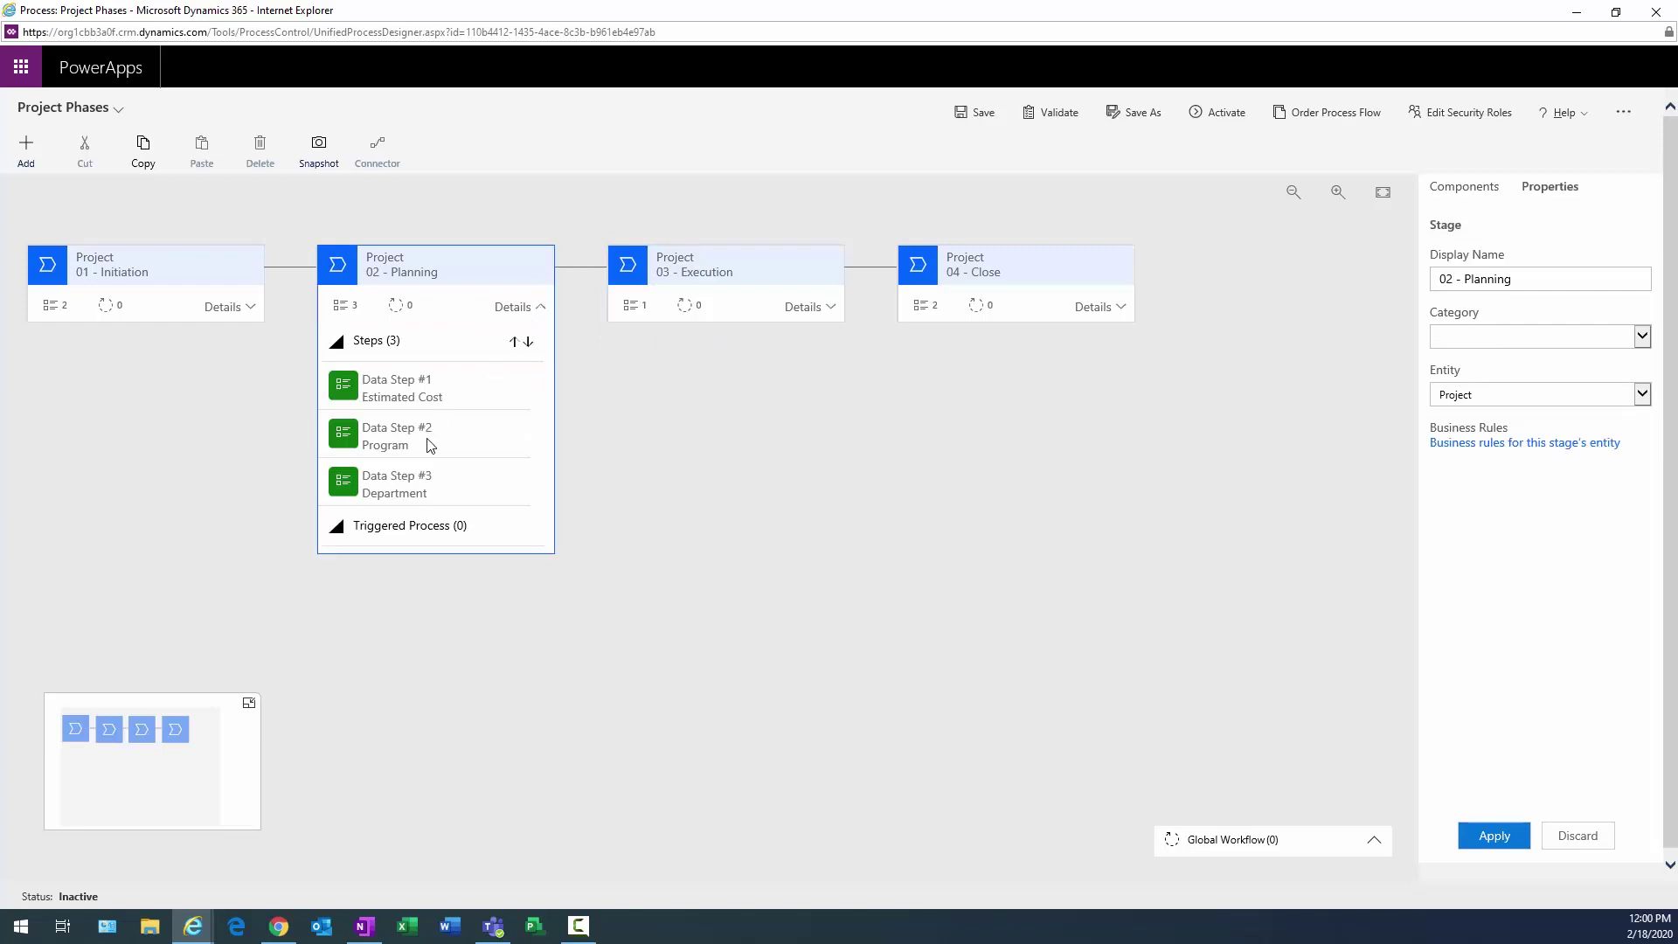
{"action": "left_click", "coordinate": [223, 308]}
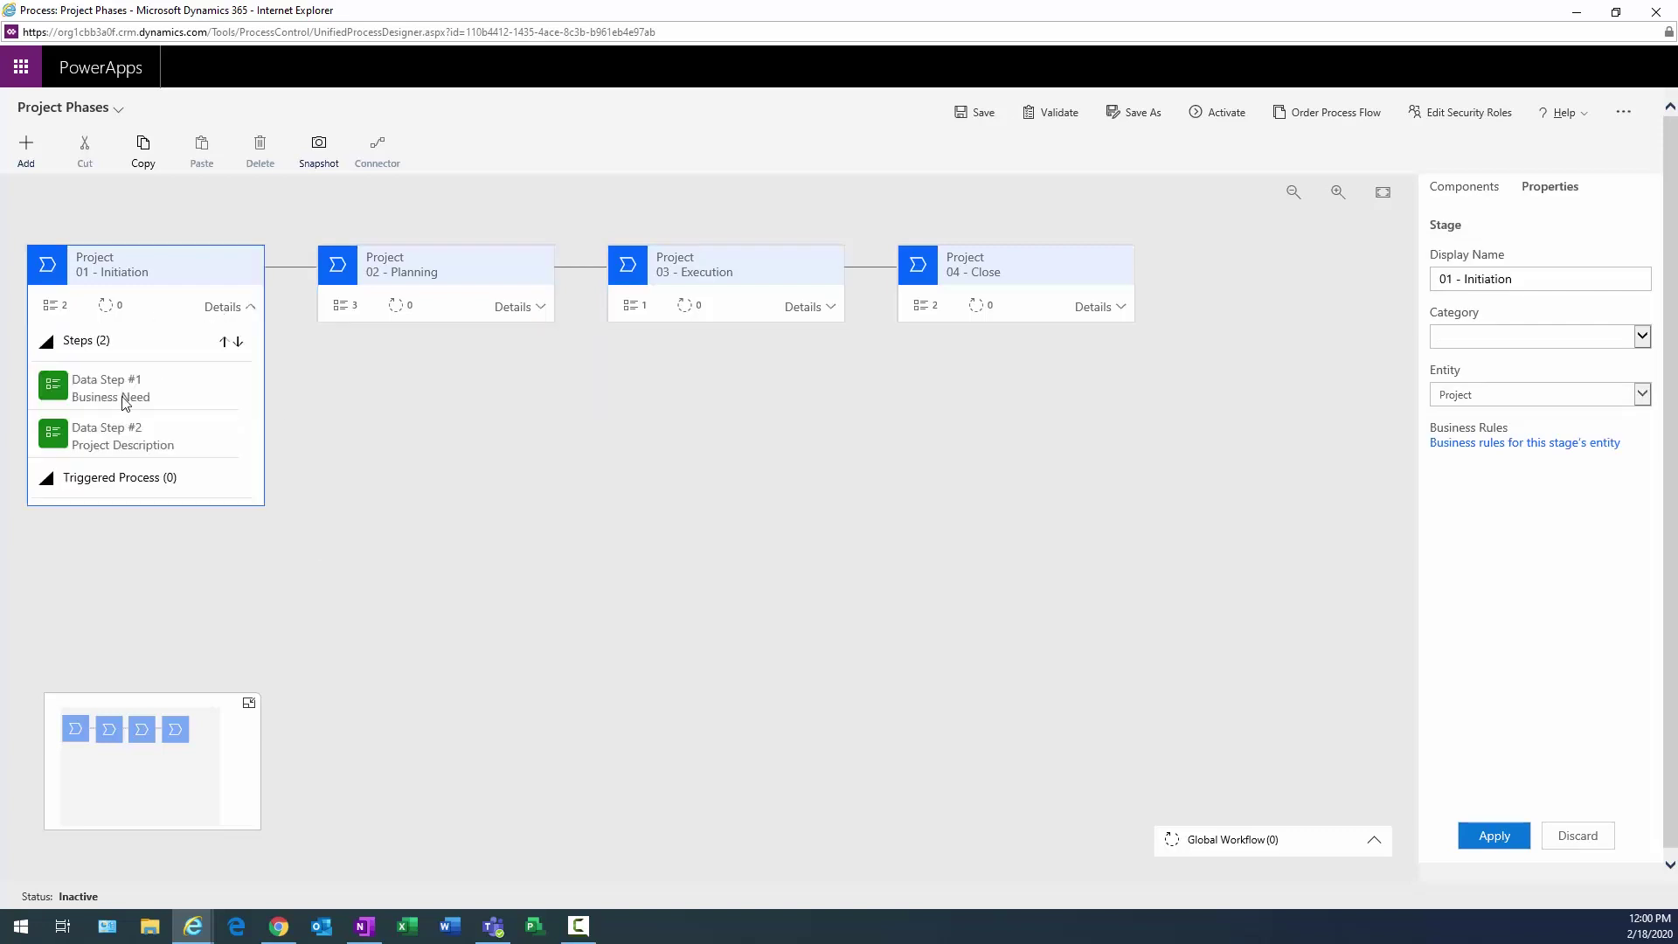
Save and validate the Project Phases business process flow, and activate it.
{"action": "left_click", "coordinate": [970, 117]}
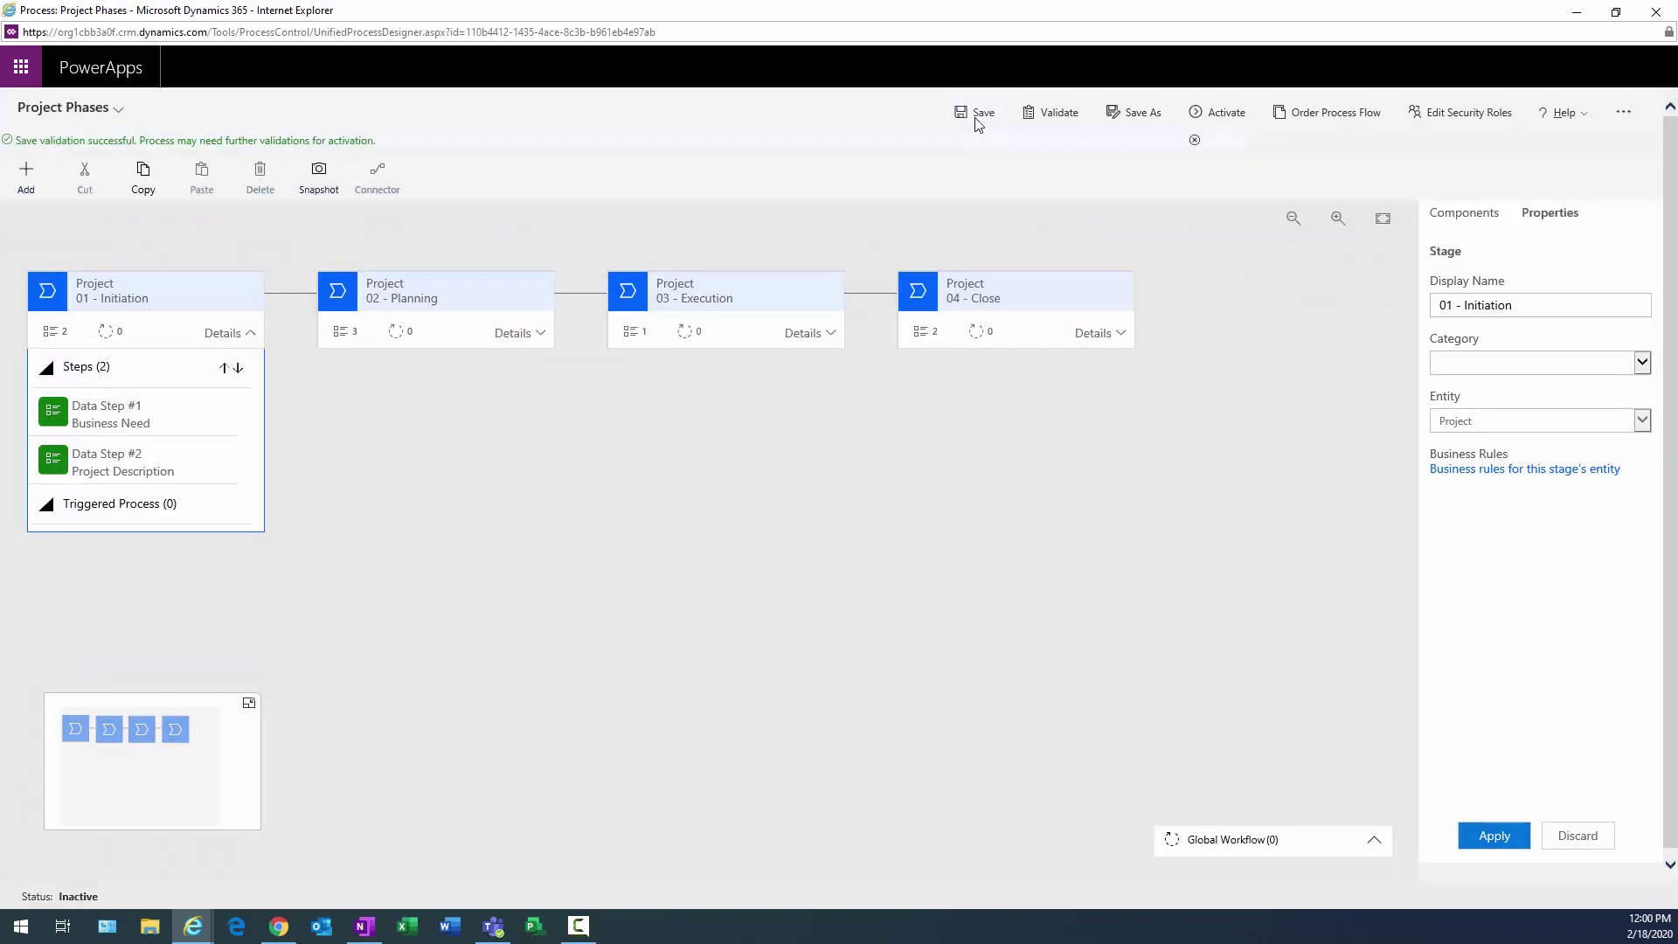
{"action": "left_click", "coordinate": [1077, 112]}
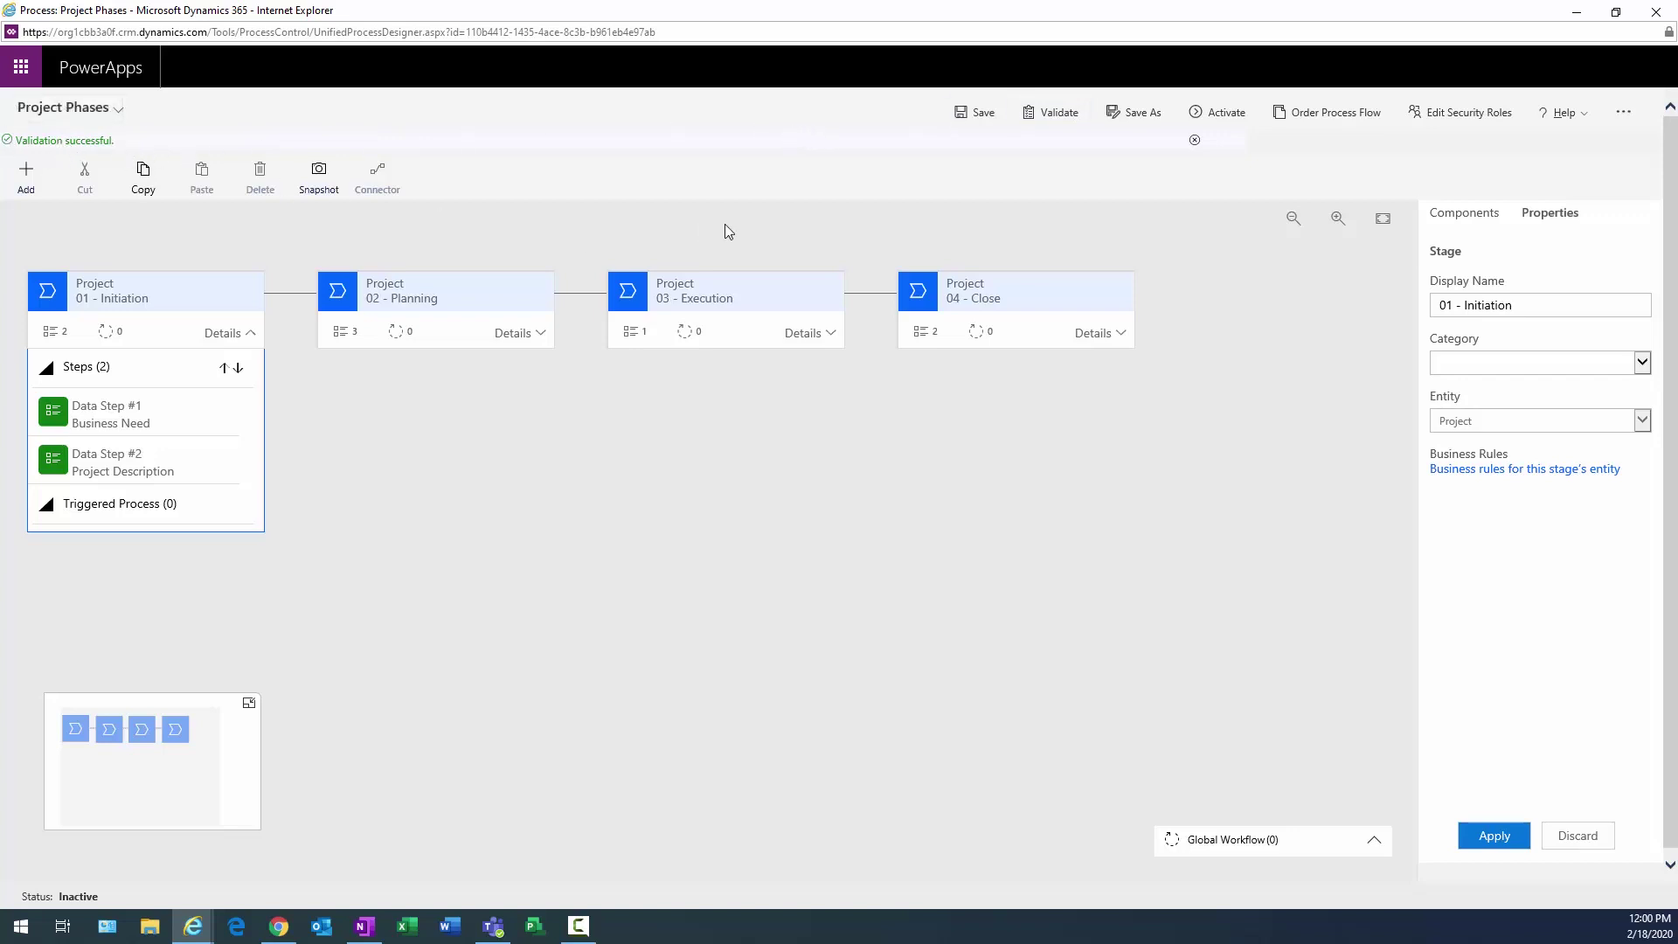
{"action": "left_click", "coordinate": [1219, 113]}
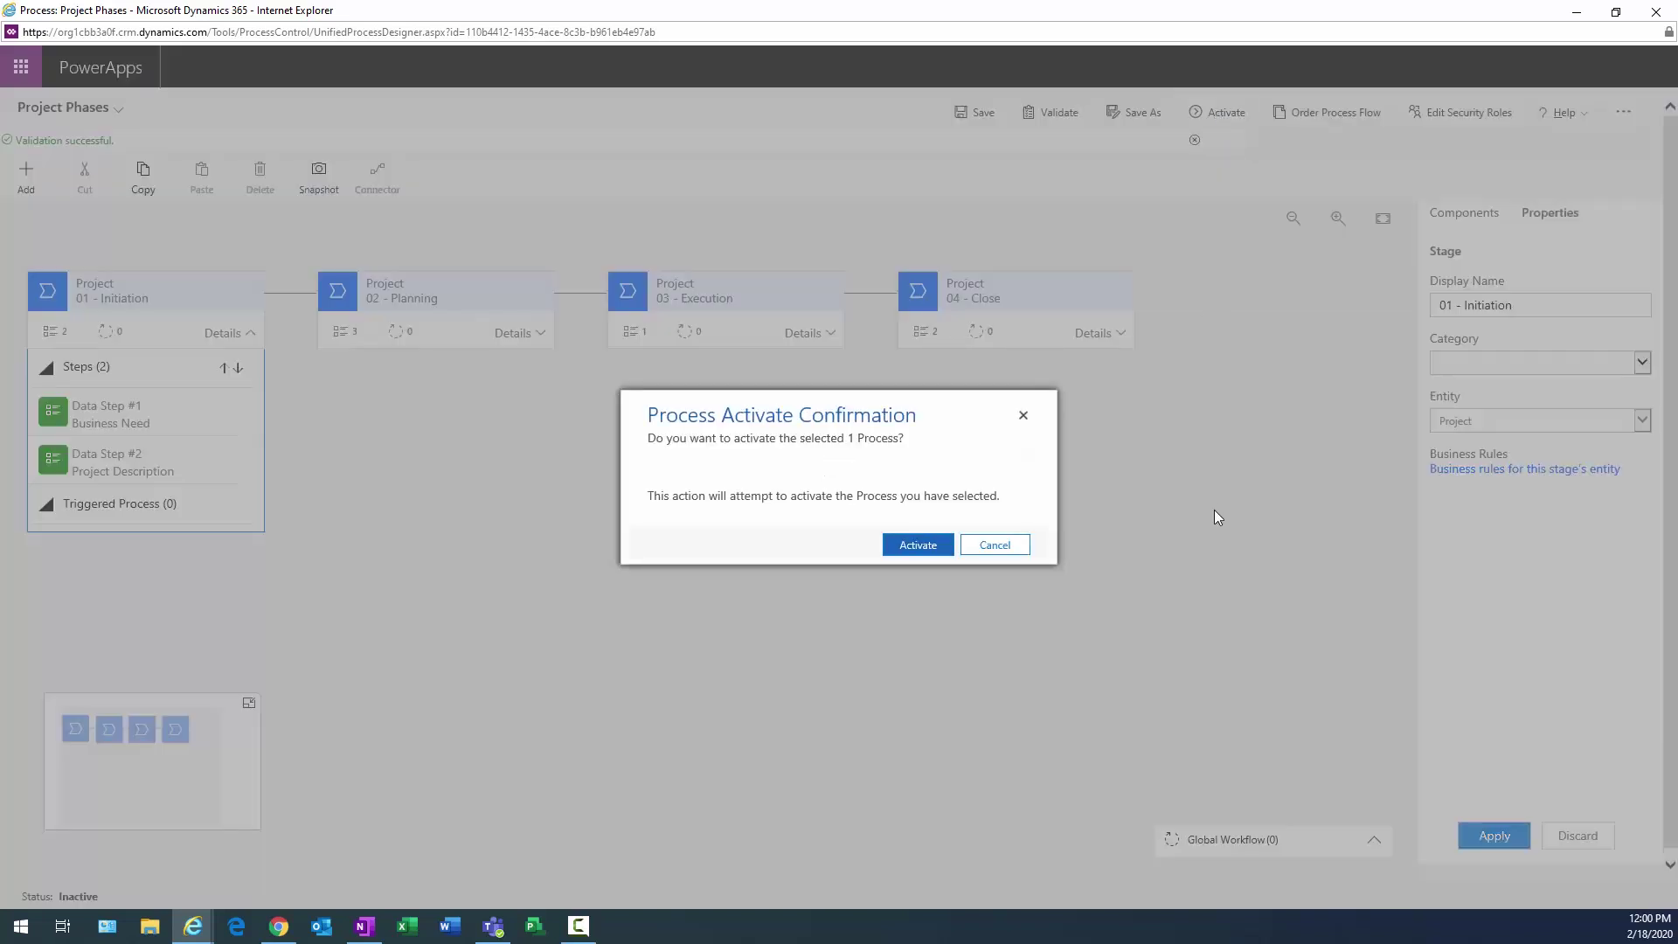
{"action": "left_click", "coordinate": [917, 551]}
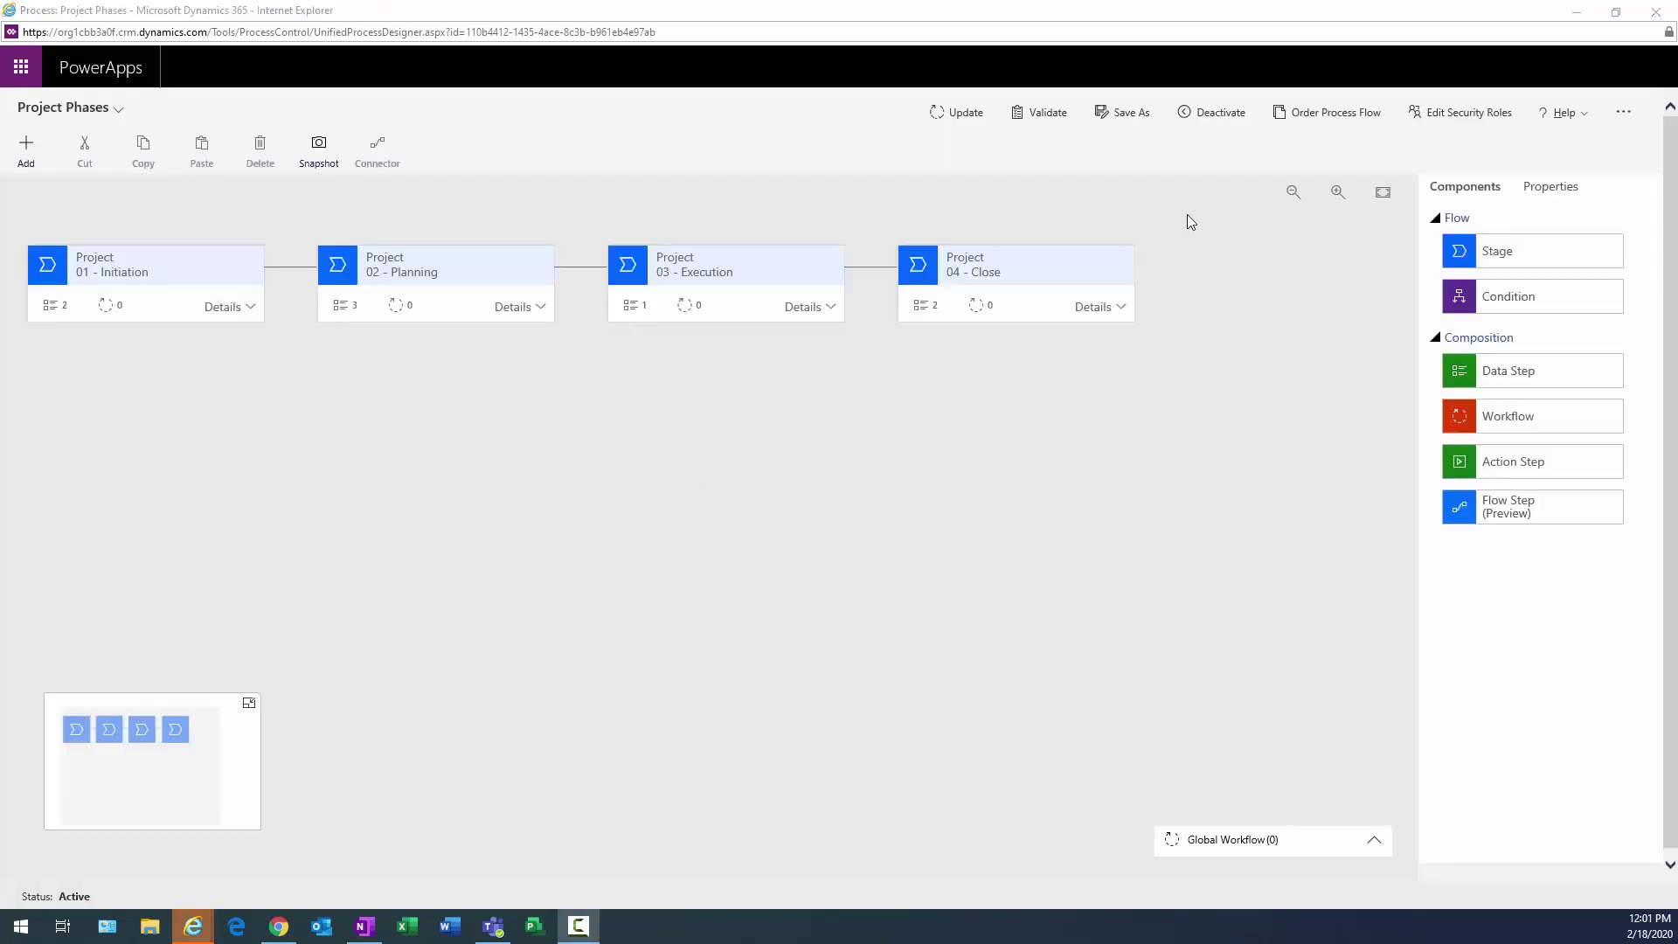
Close the process designer, publish the Project app, and save and close it to return to the refreshed apps list.
{"action": "left_click", "coordinate": [1658, 14]}
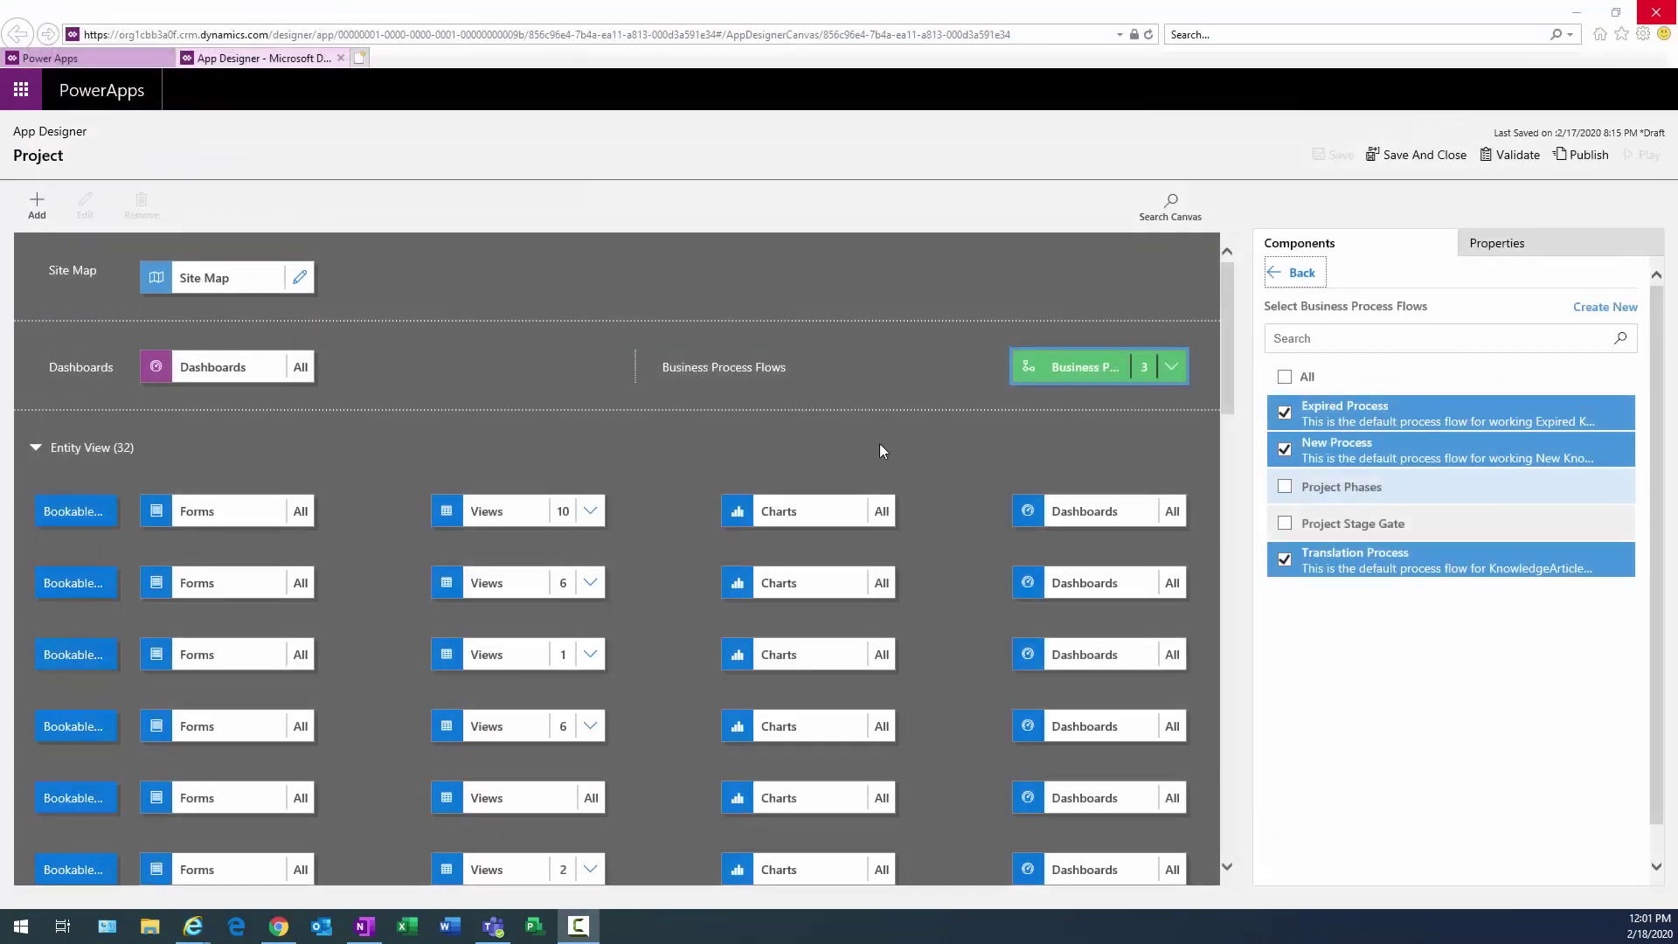
{"action": "left_click", "coordinate": [1222, 645]}
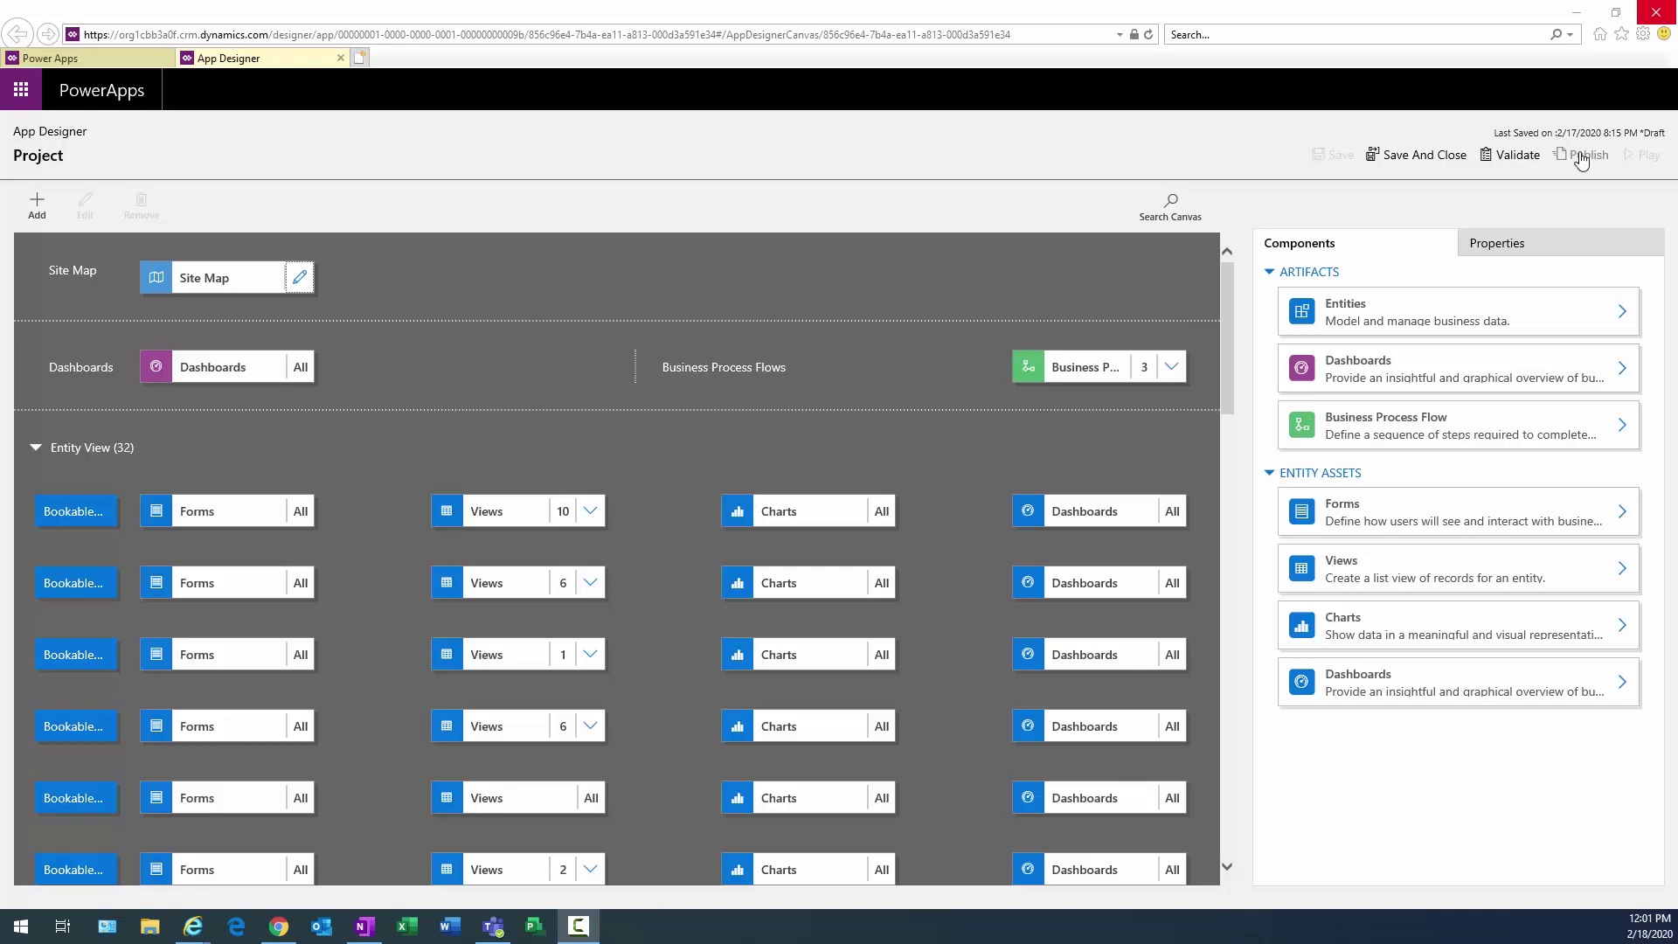
{"action": "left_click", "coordinate": [1582, 157]}
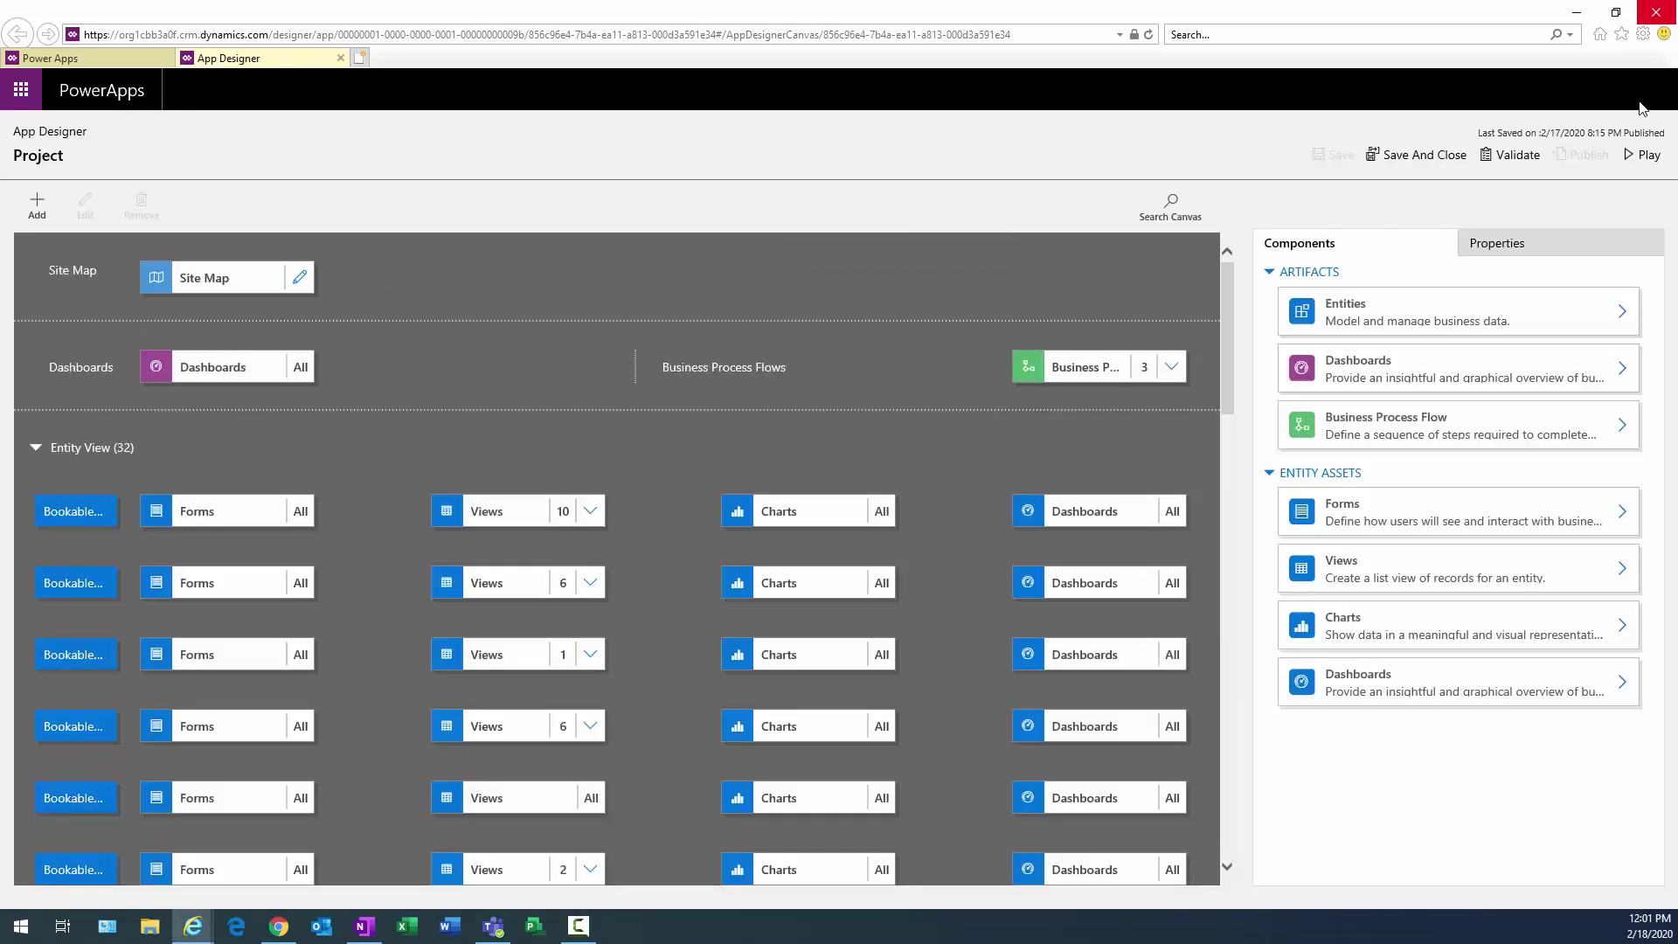
{"action": "left_click", "coordinate": [1433, 155]}
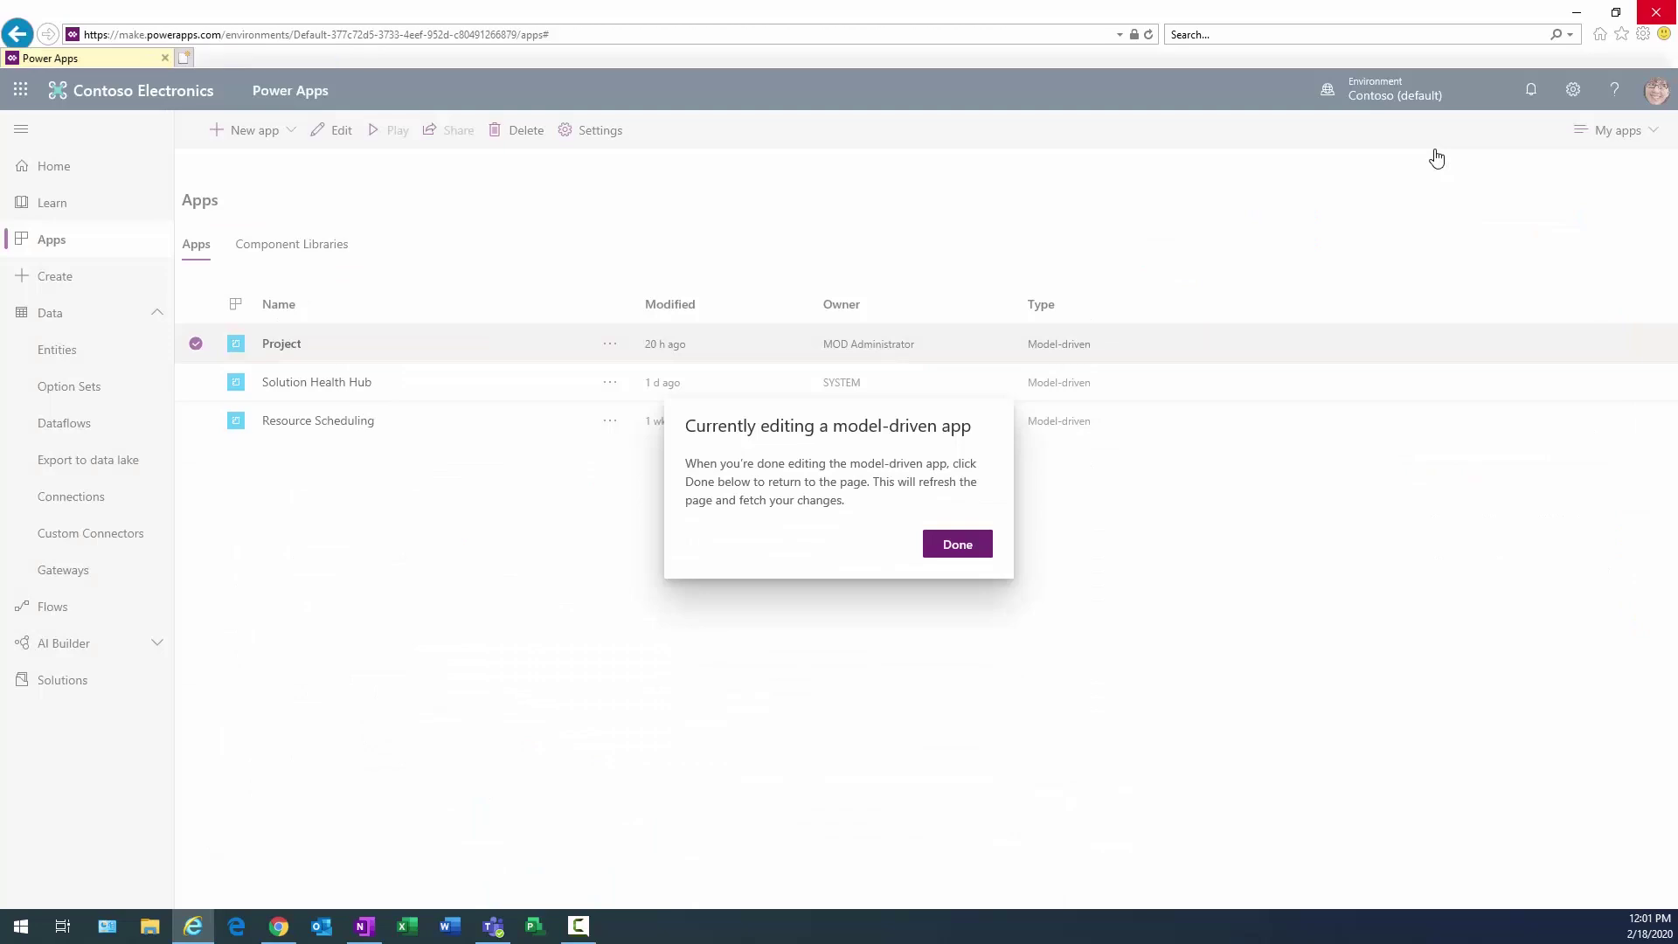
{"action": "left_click", "coordinate": [944, 549]}
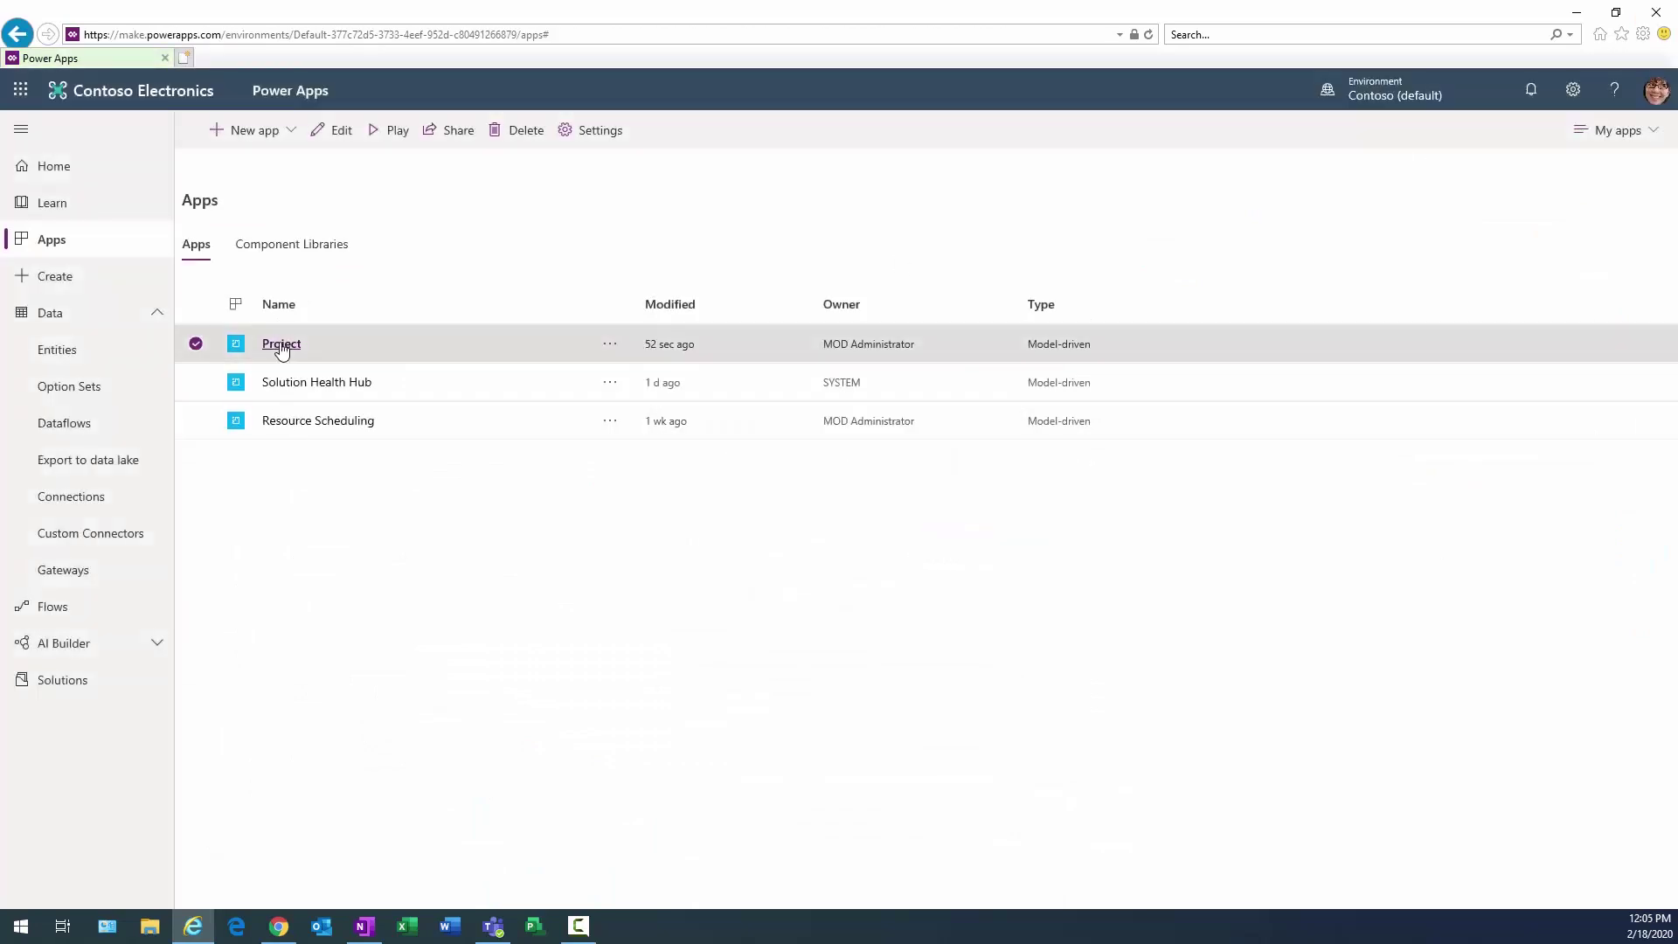
Open the Project app and start a new project record named Project - 600.
{"action": "left_click", "coordinate": [287, 344]}
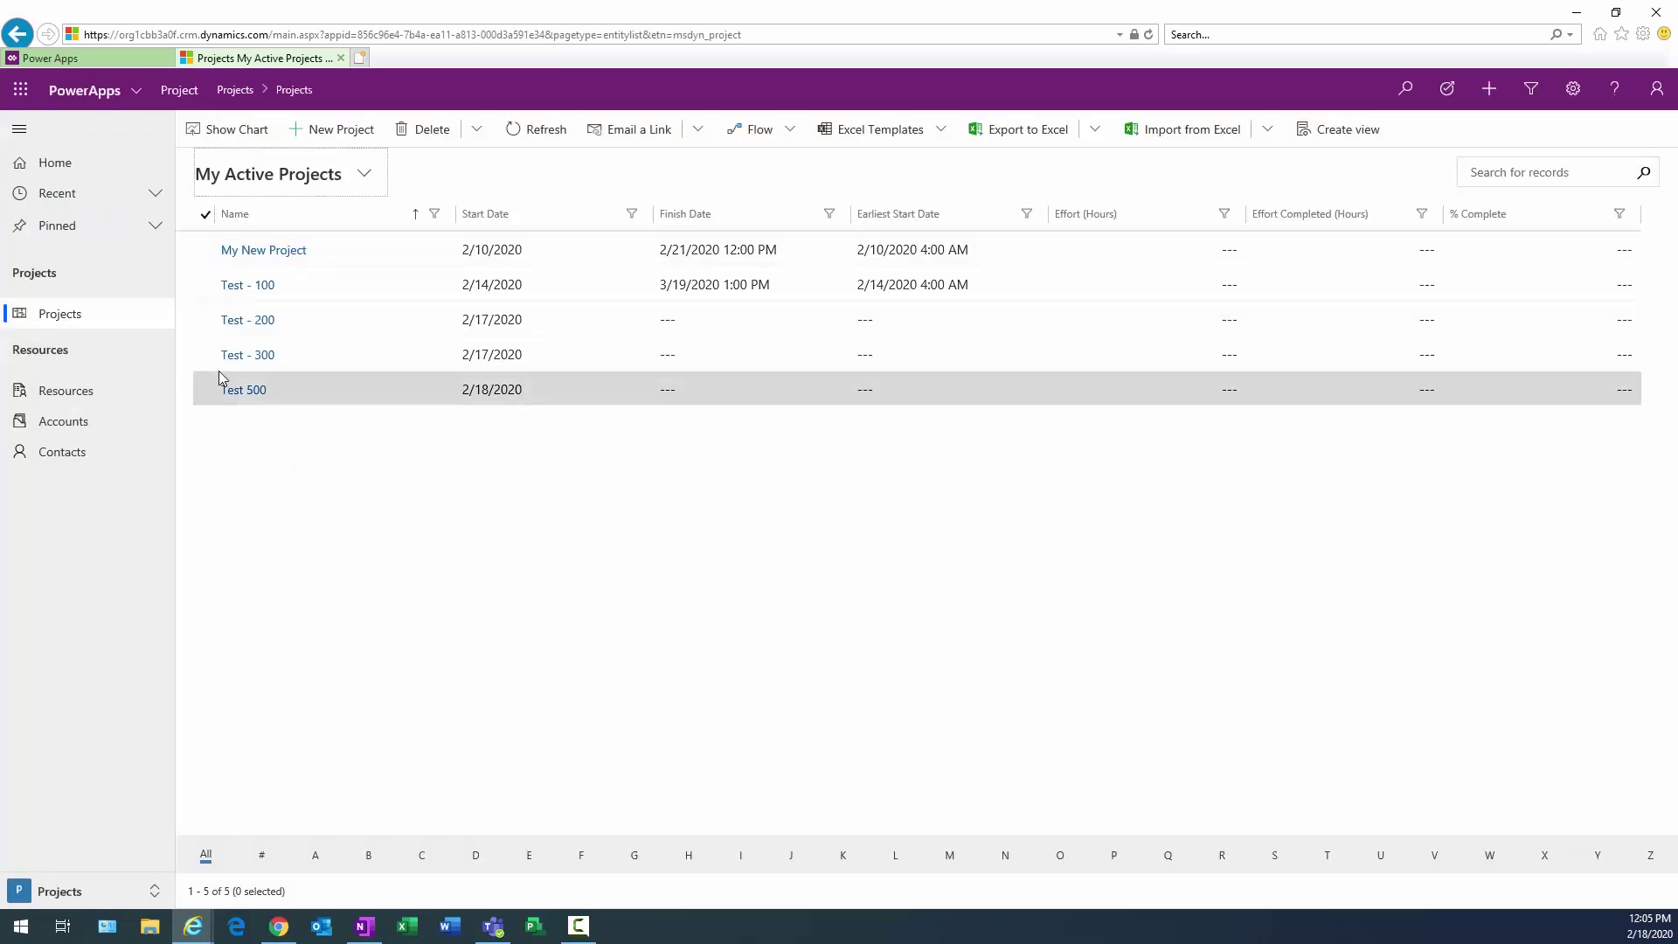
{"action": "left_click", "coordinate": [319, 133]}
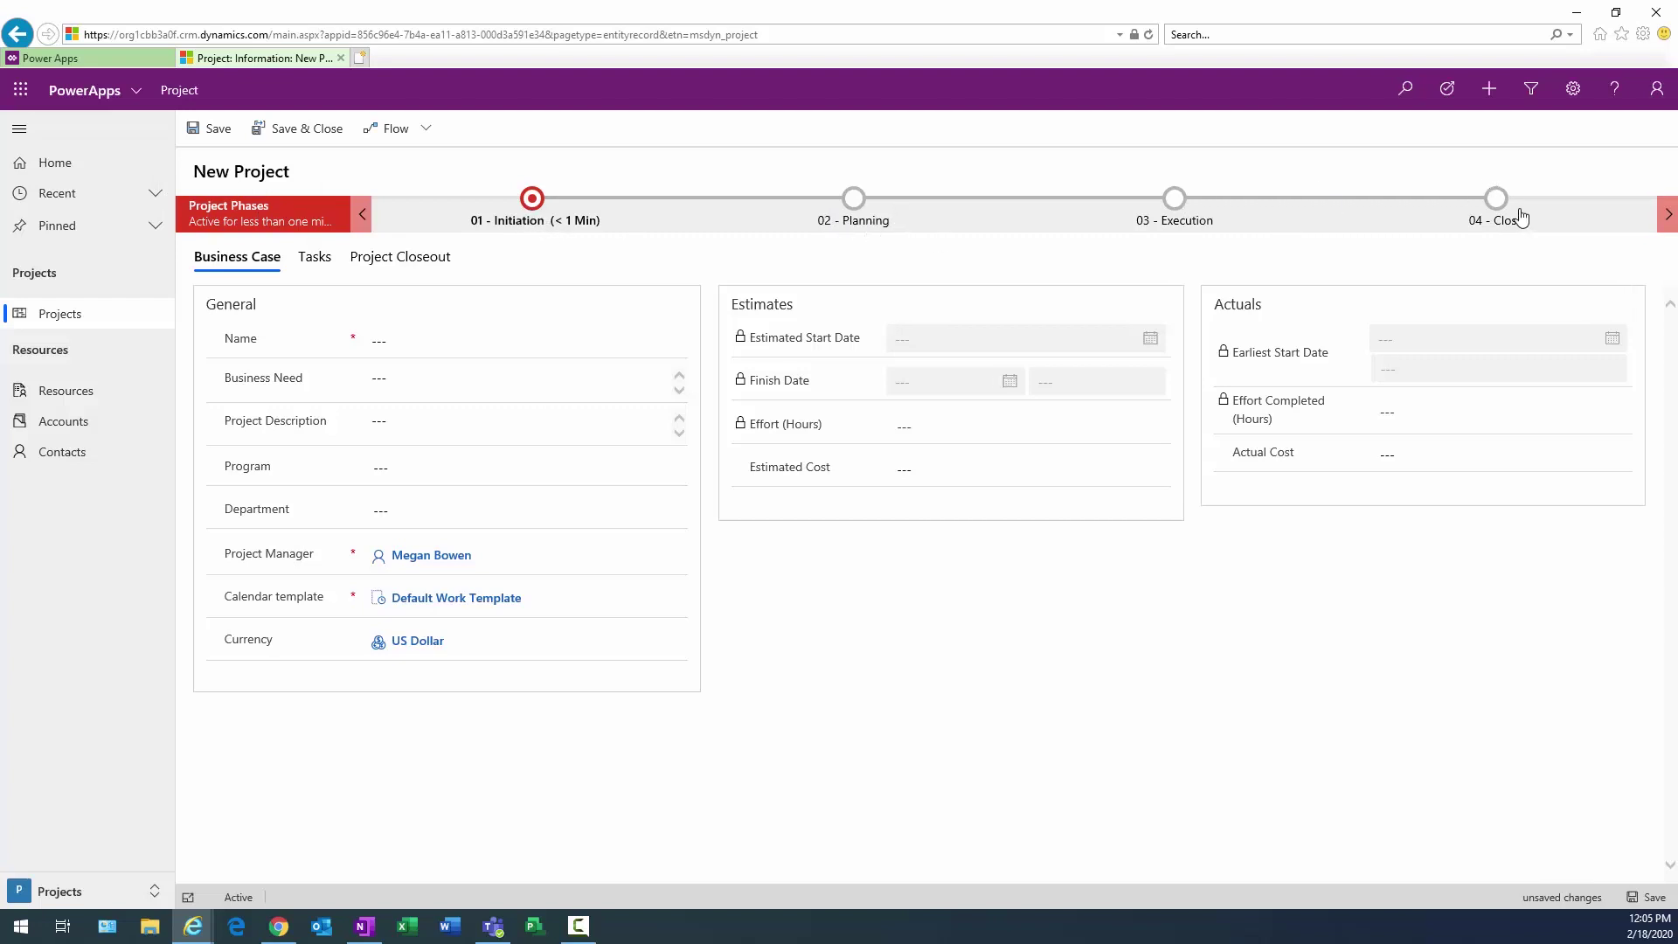
{"action": "left_click", "coordinate": [421, 347]}
{"action": "type", "text": "Project -"}
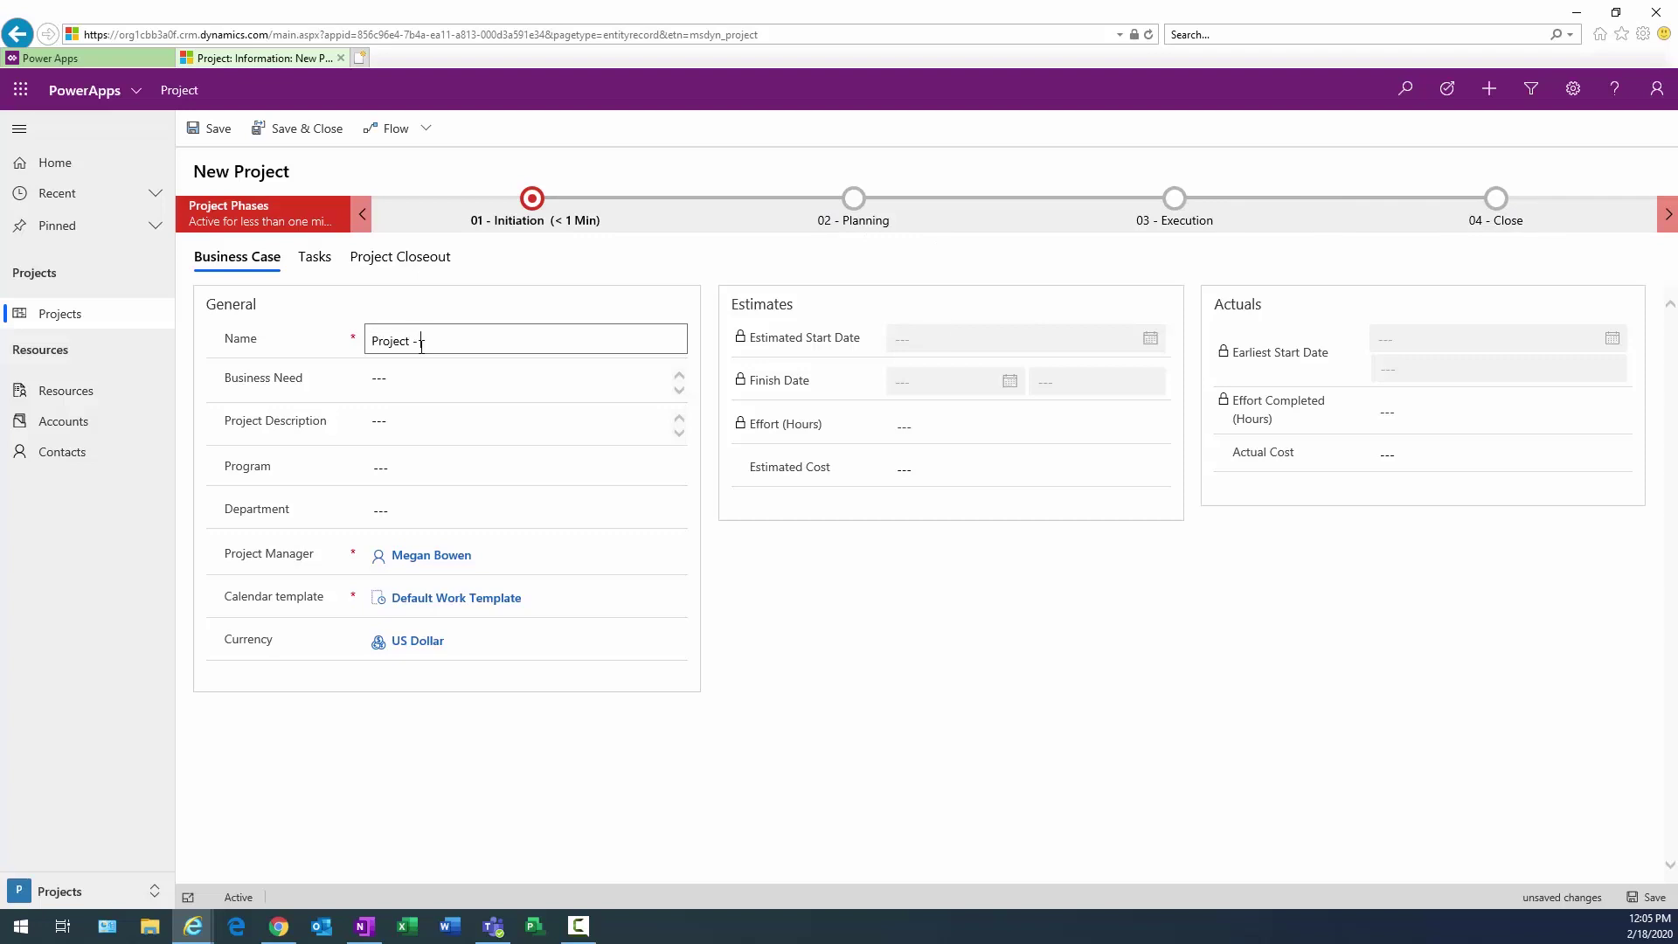
{"action": "type", "text": " 600"}
Fill in both Business Need and Project Description with Text Here and save the new project.
{"action": "left_click", "coordinate": [452, 380]}
{"action": "type", "text": "Text Here"}
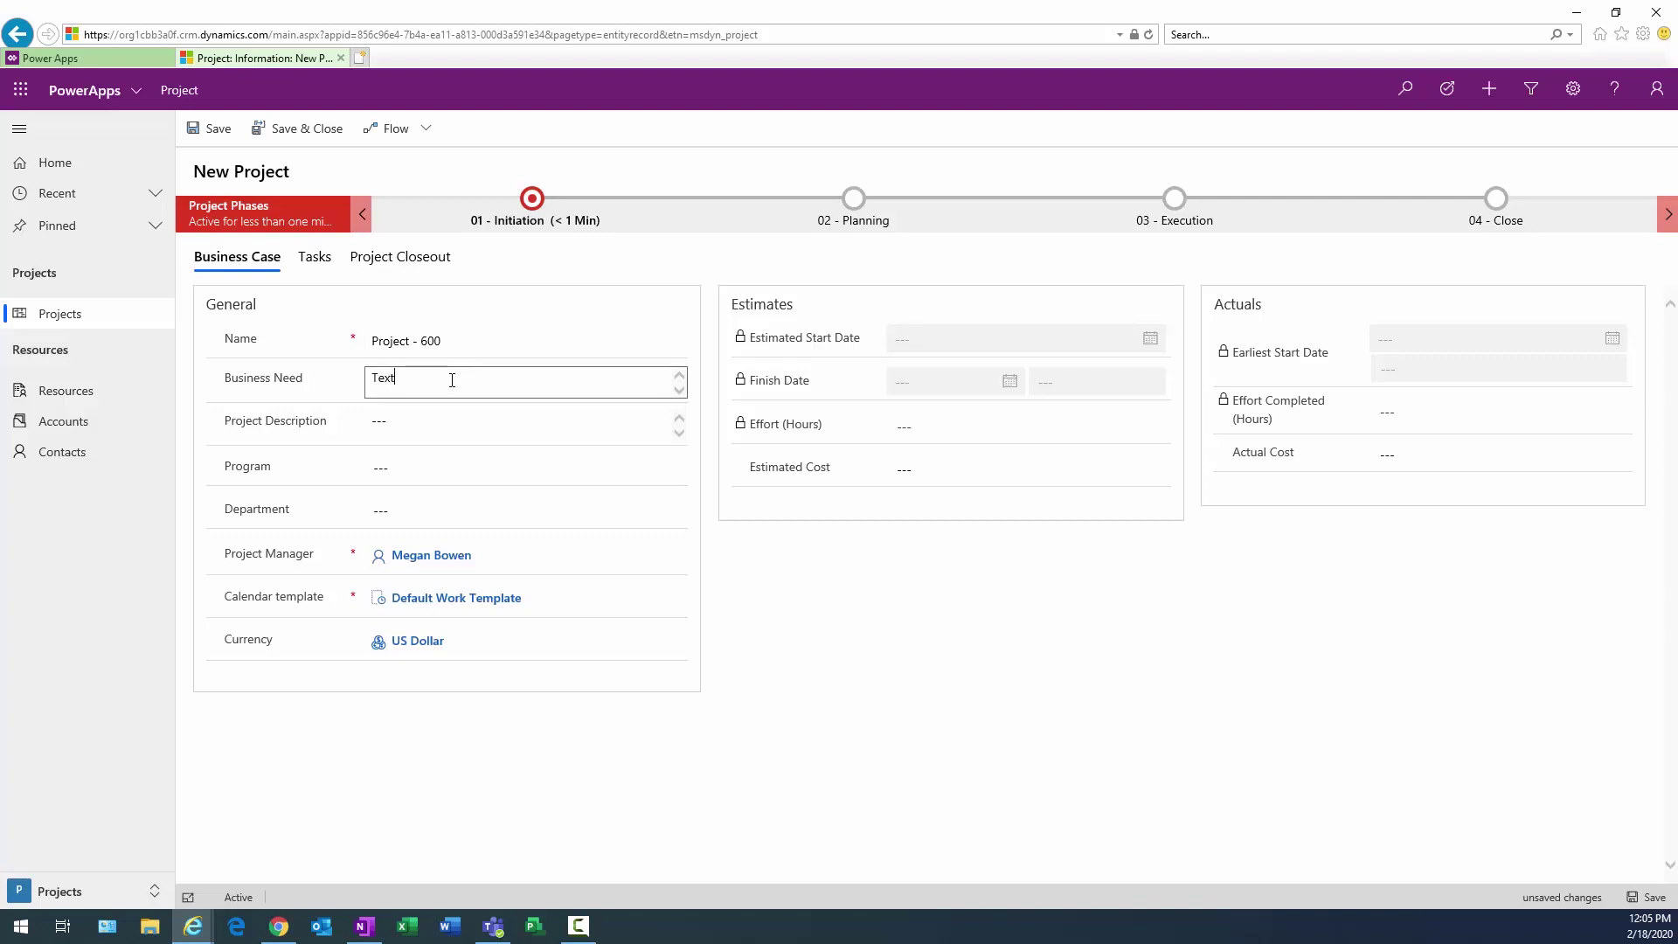
{"action": "left_click_drag", "start_coordinate": [452, 381], "coordinate": [376, 385]}
{"action": "key", "text": "ctrl+c"}
{"action": "left_click", "coordinate": [423, 422]}
{"action": "key", "text": "ctrl+v"}
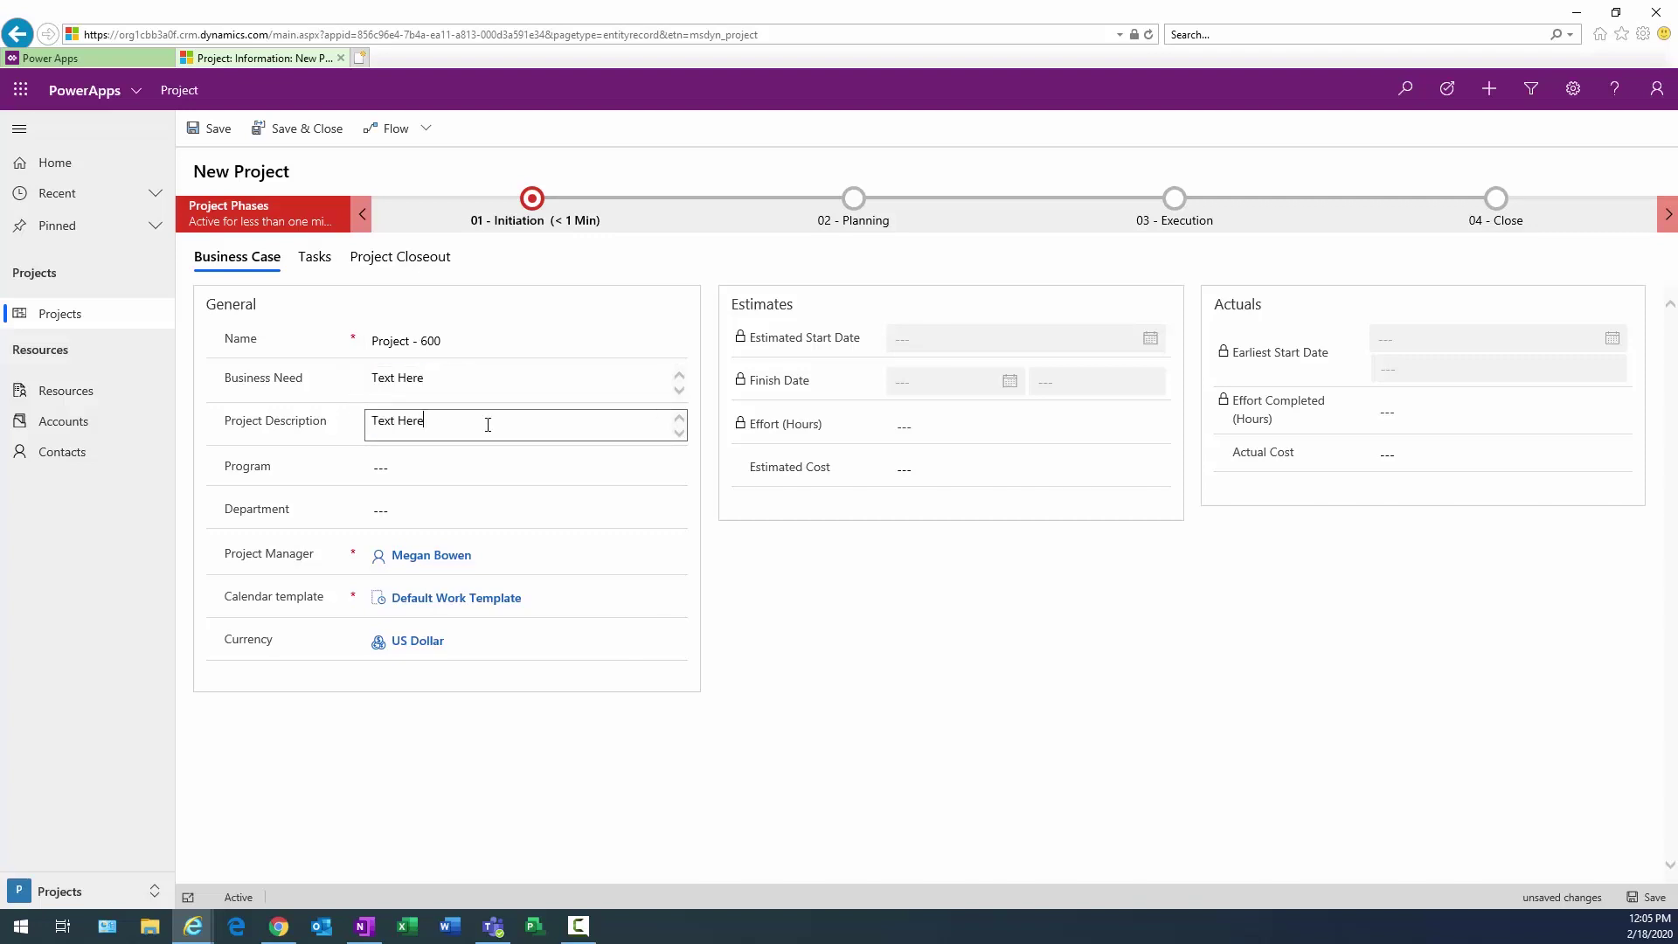
{"action": "left_click", "coordinate": [461, 468]}
{"action": "left_click", "coordinate": [616, 468]}
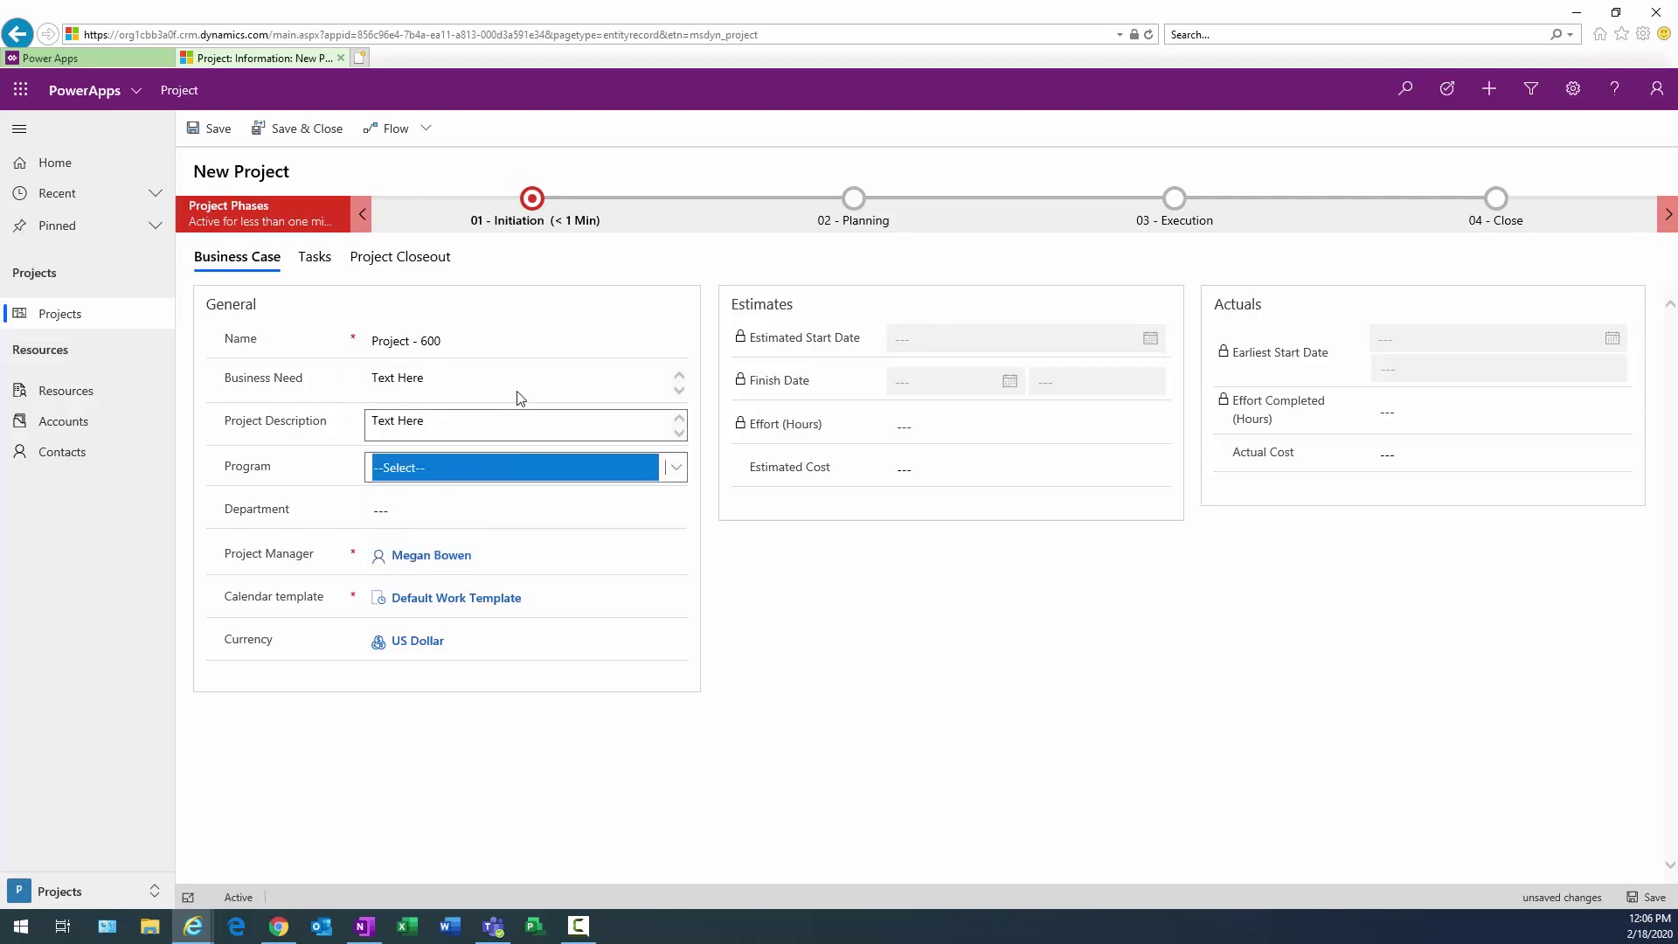
{"action": "left_click", "coordinate": [213, 129]}
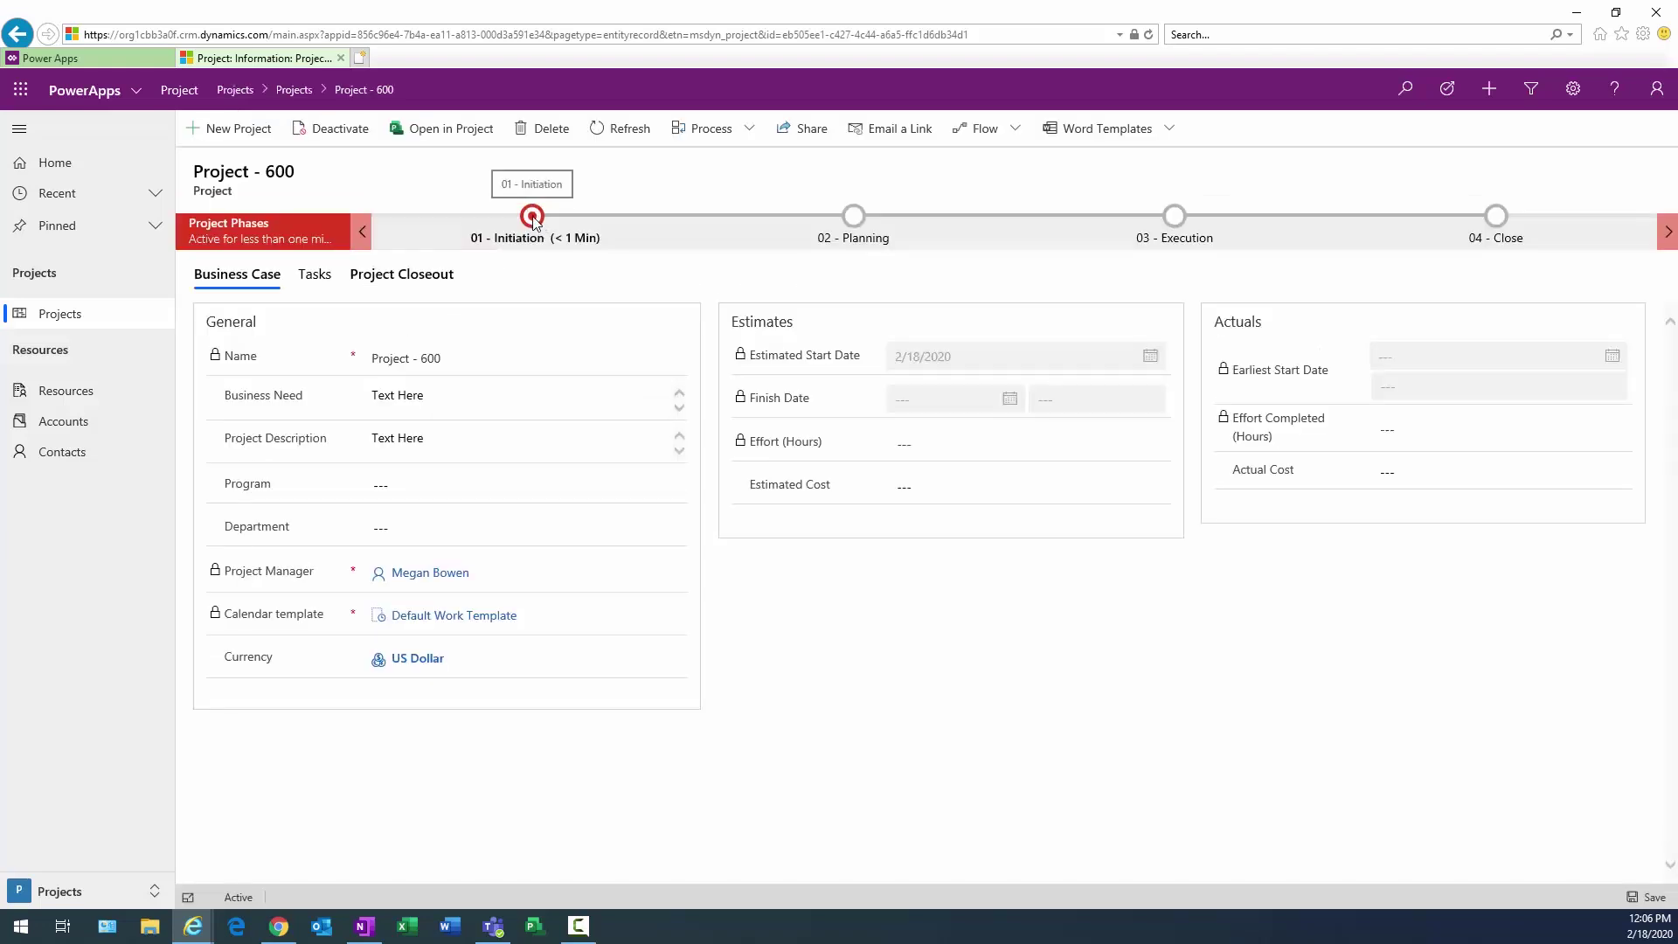
Check the Initiation stage's data steps and advance the project to the 02 - Planning stage.
{"action": "left_click", "coordinate": [532, 217]}
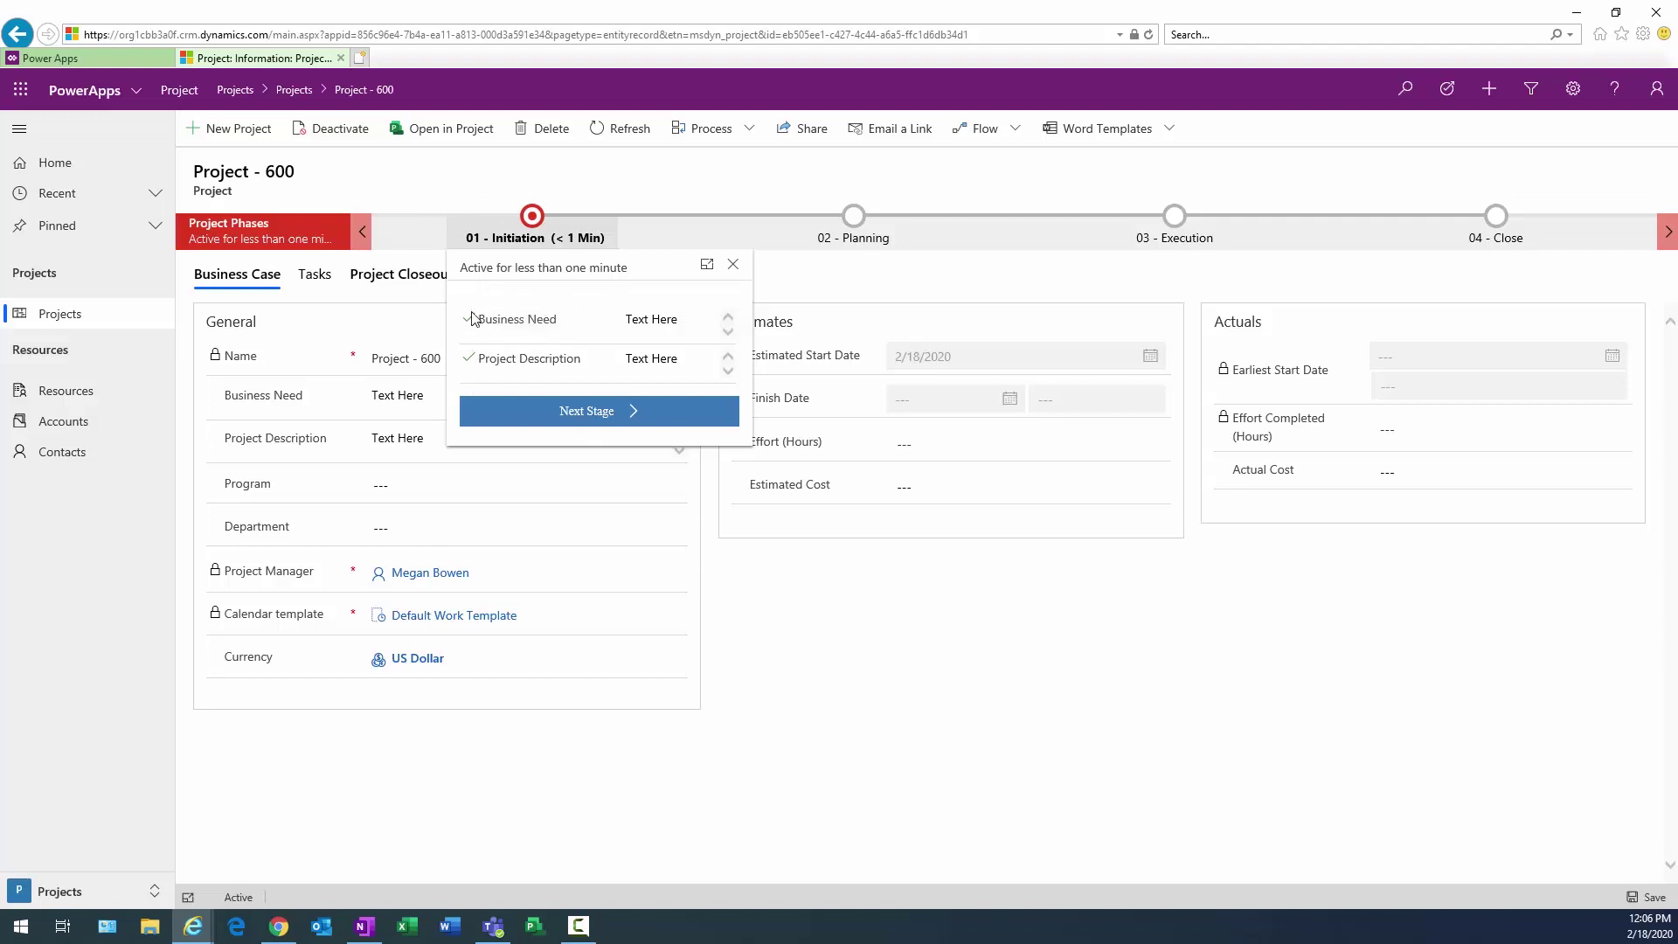
{"action": "left_click", "coordinate": [610, 412]}
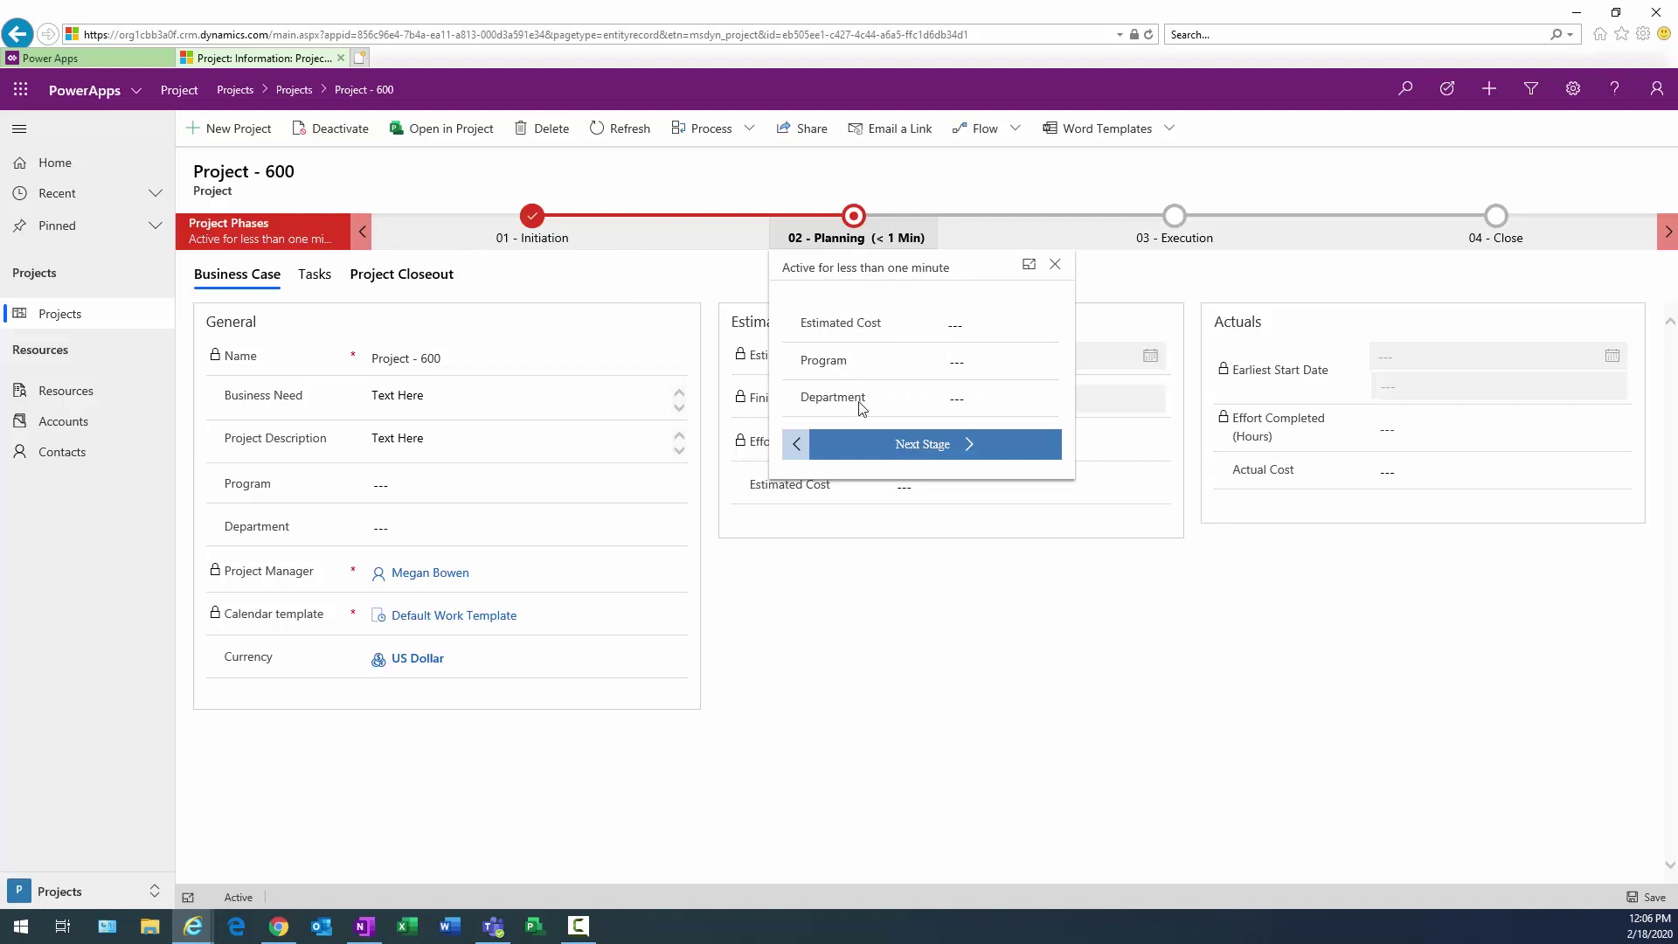
{"action": "left_click", "coordinate": [879, 645]}
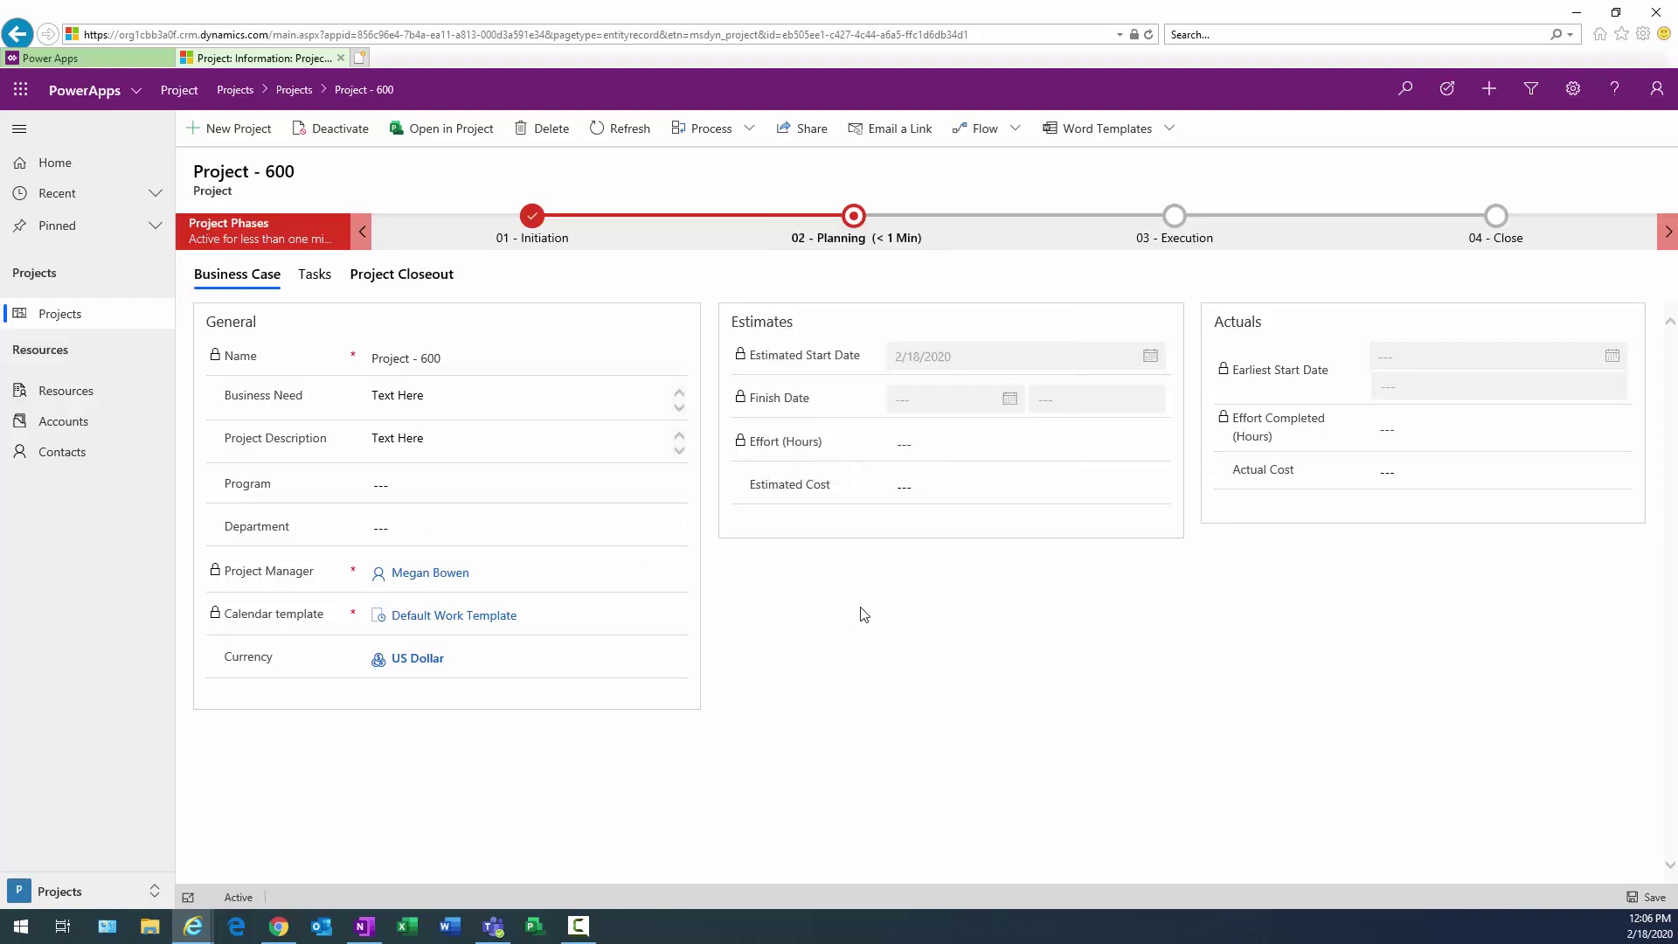
Set the project's Program to Asset Management, Department to Finance and Estimated Cost to $500,000.000.
{"action": "left_click", "coordinate": [396, 485]}
{"action": "left_click", "coordinate": [407, 504]}
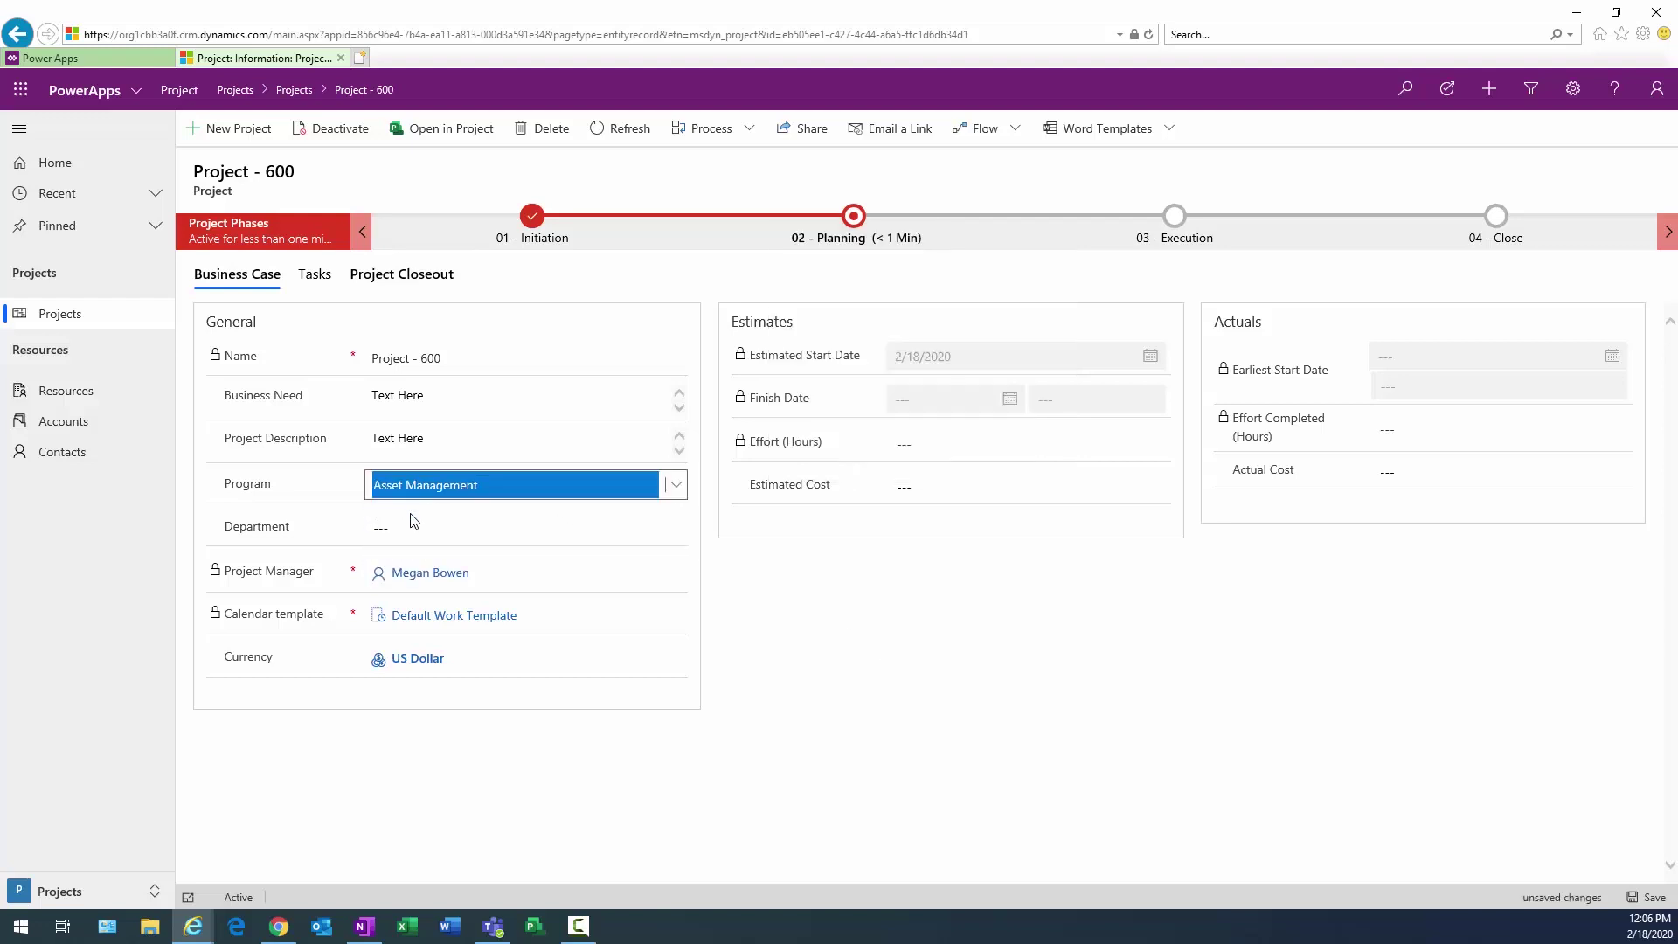
{"action": "left_click", "coordinate": [416, 525]}
{"action": "left_click", "coordinate": [416, 545]}
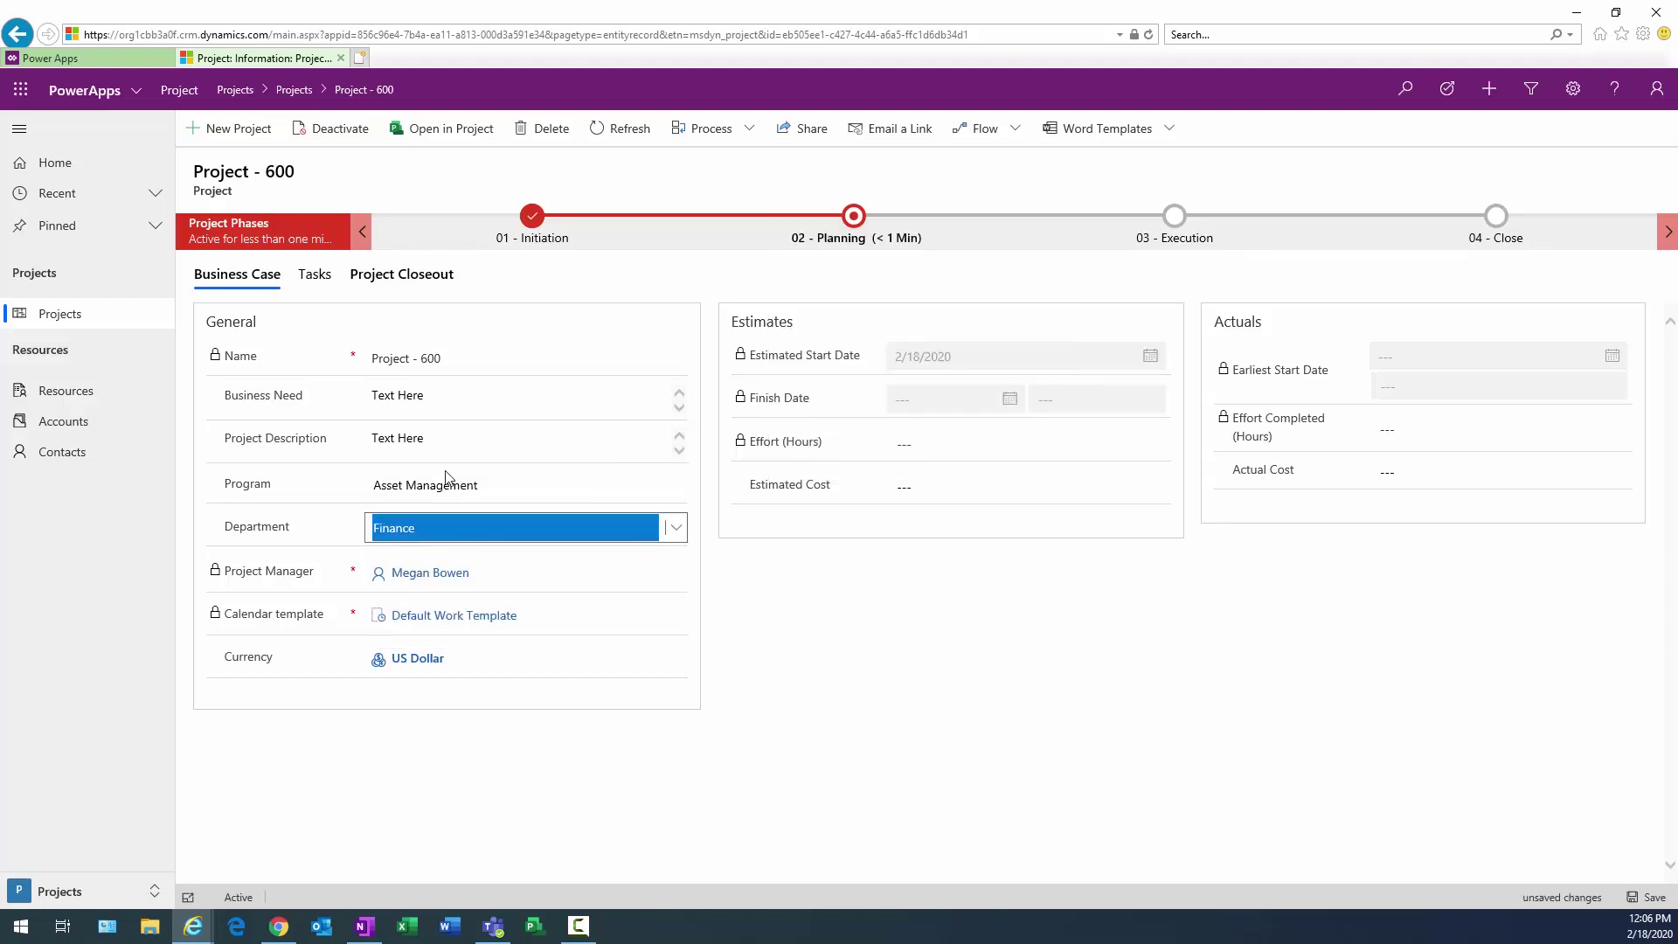
{"action": "left_click", "coordinate": [1002, 481]}
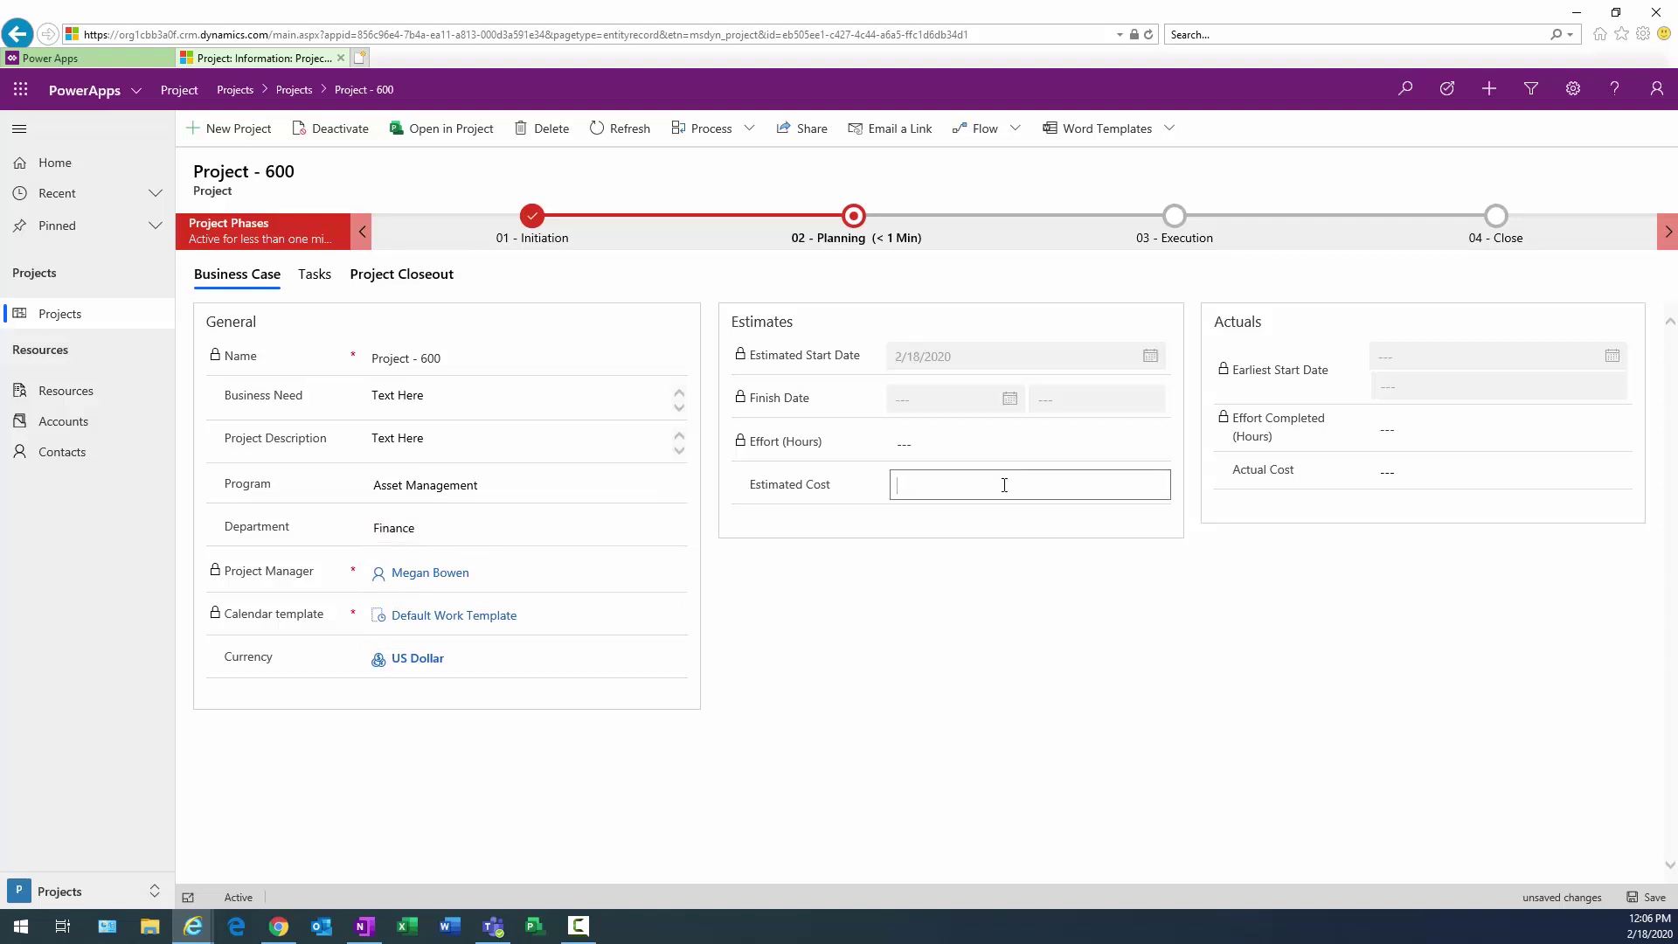
{"action": "type", "text": "500,000.000"}
{"action": "left_click", "coordinate": [988, 570]}
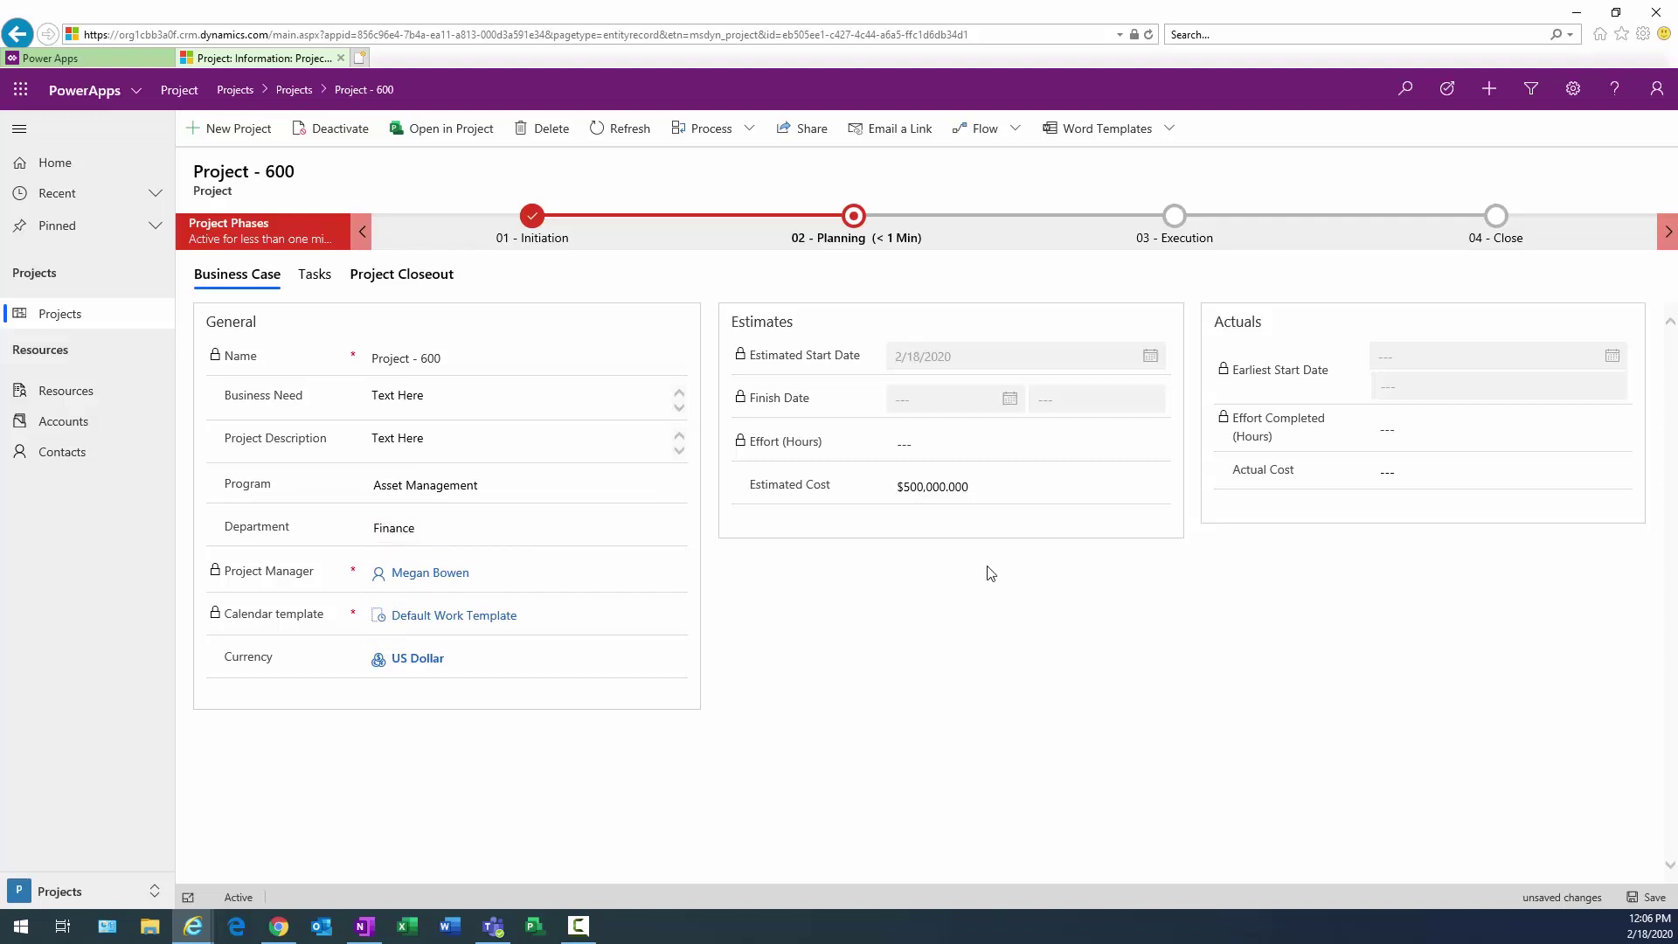
Advance the project from Planning to the 03 - Execution stage and set its Actual Cost to $25,000.000.
{"action": "left_click", "coordinate": [854, 216]}
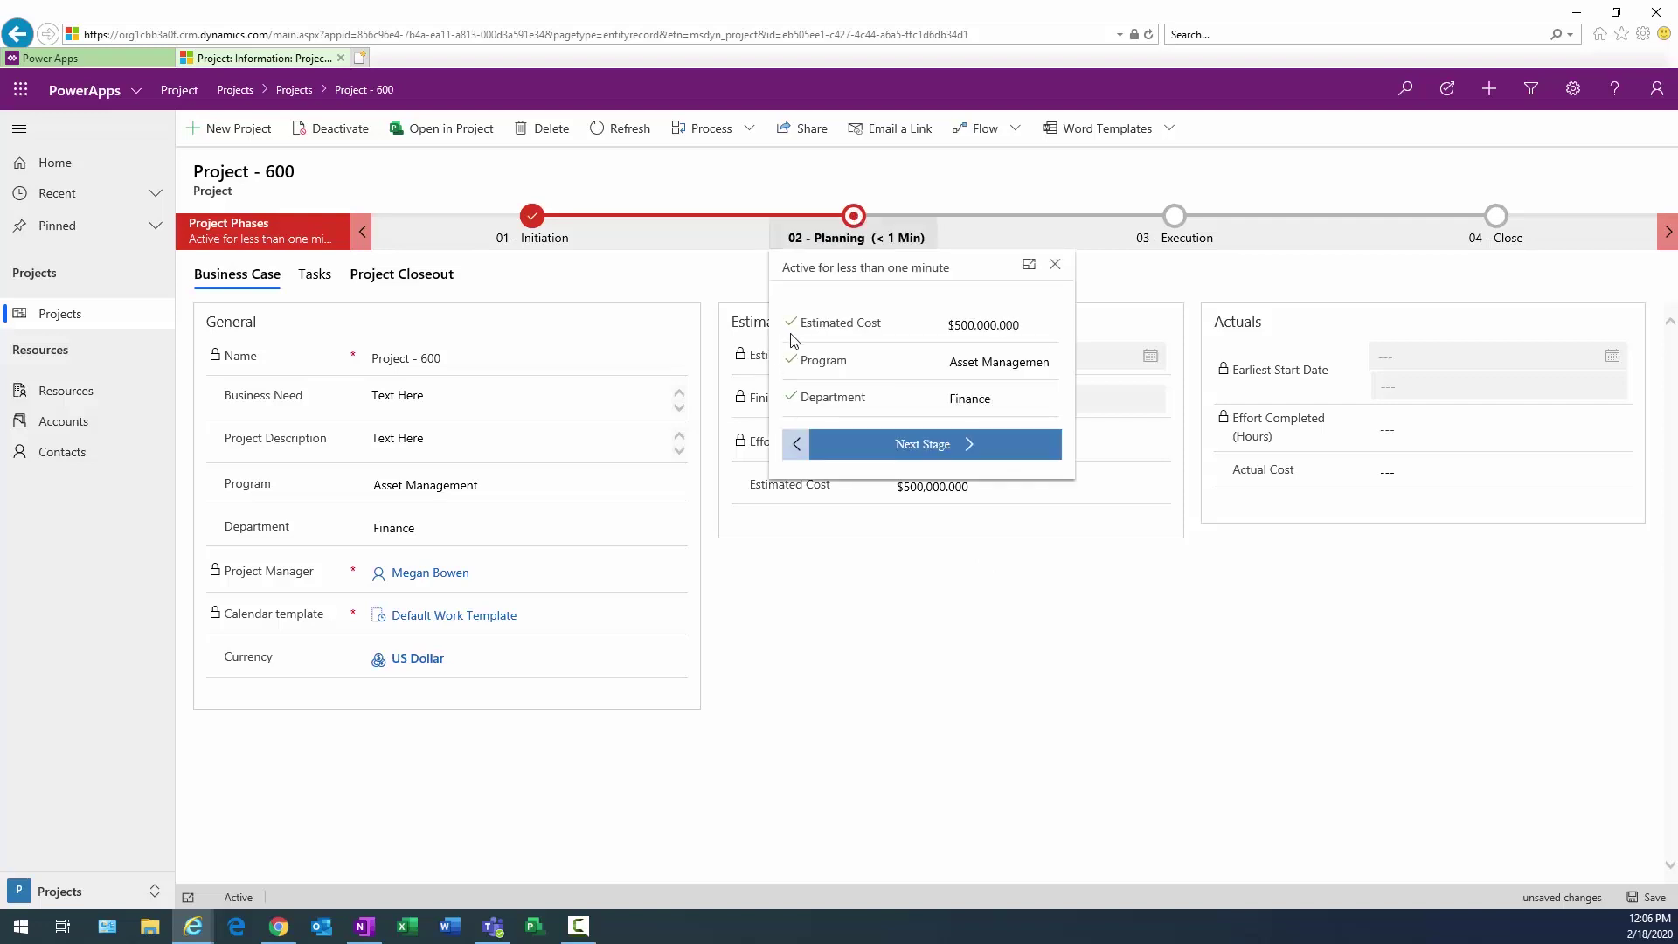
{"action": "left_click", "coordinate": [922, 445]}
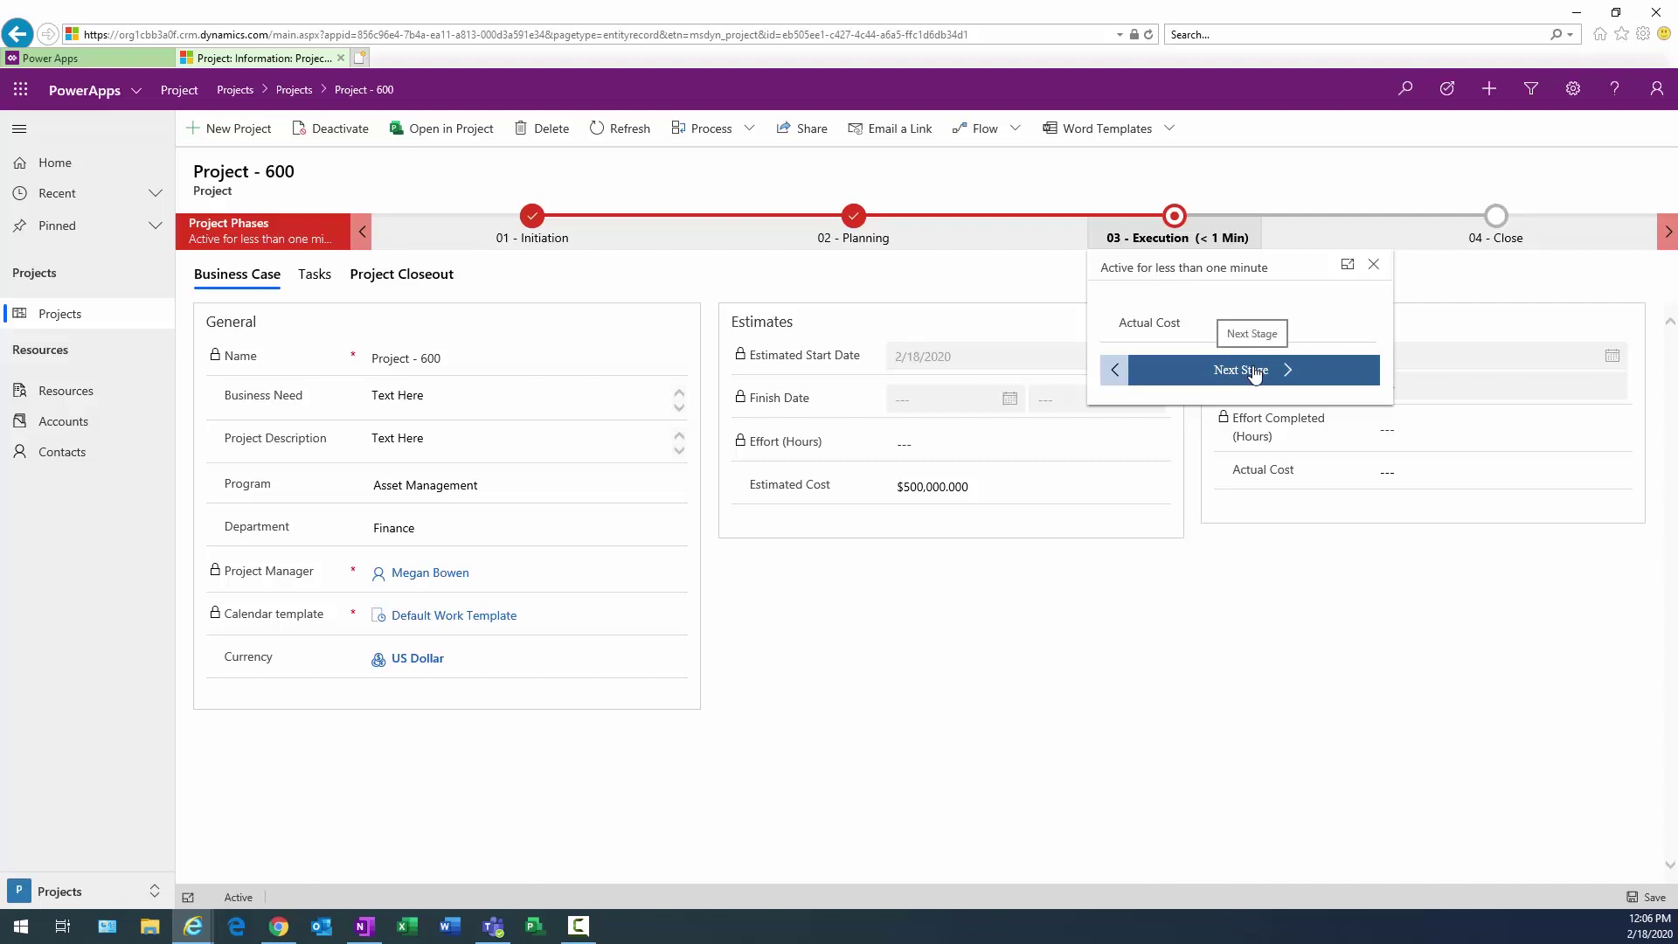
{"action": "left_click", "coordinate": [1402, 472]}
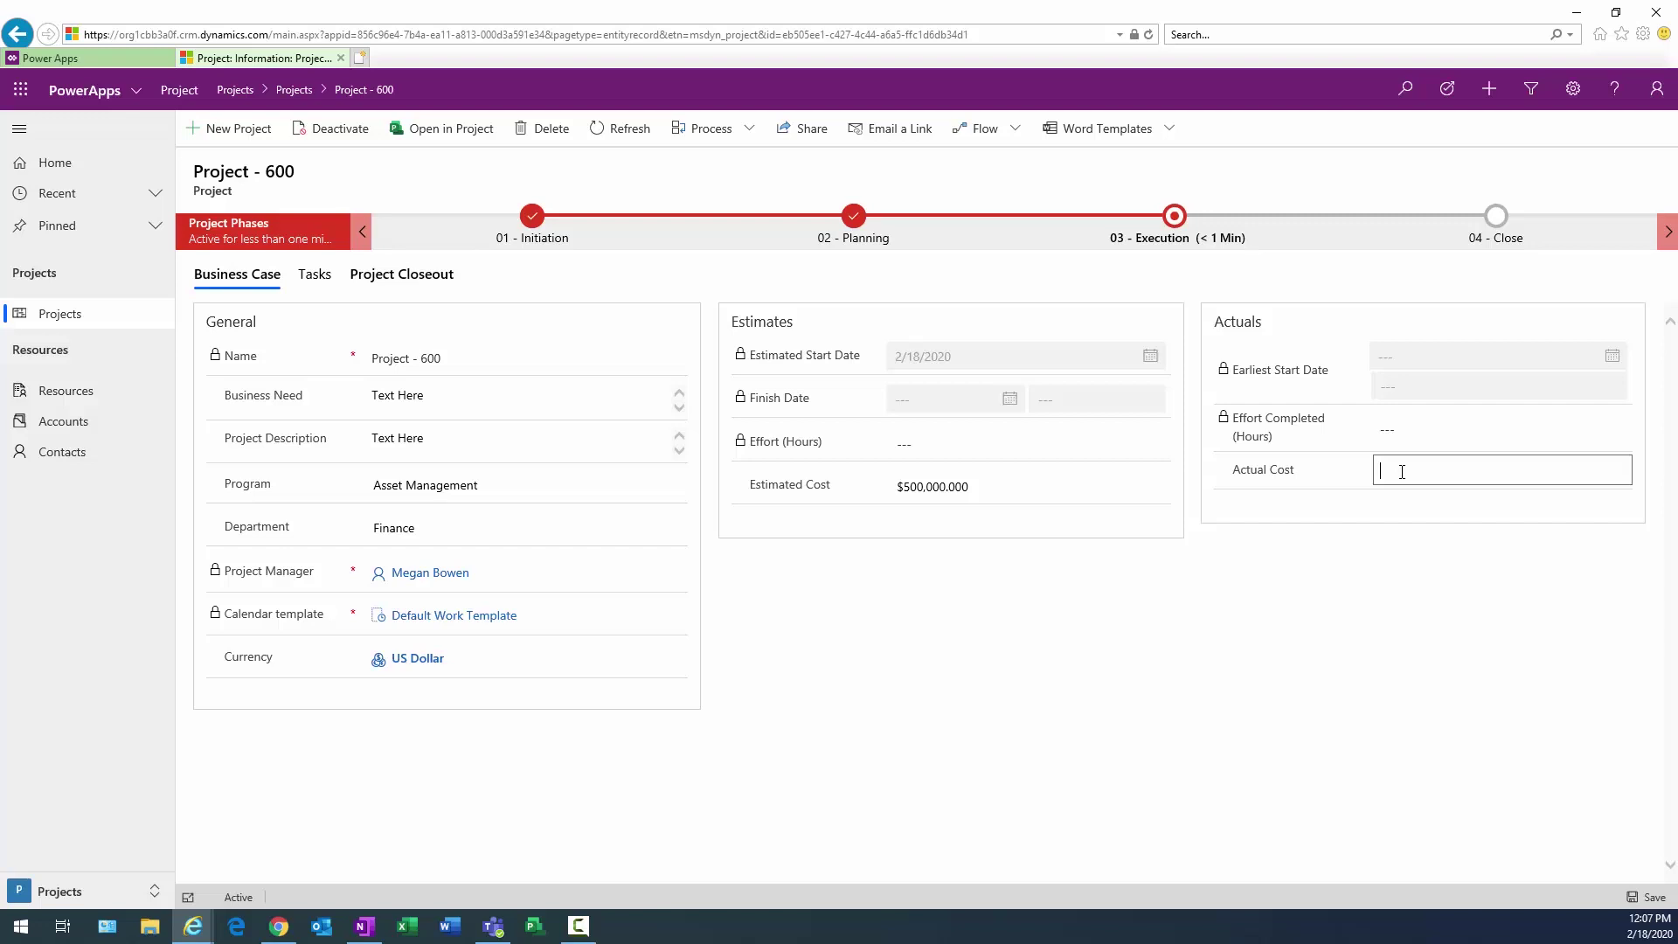
{"action": "type", "text": "000.000"}
Check the Execution stage's Actual Cost step and advance the project to the 04 - Close stage.
{"action": "left_click", "coordinate": [1176, 215]}
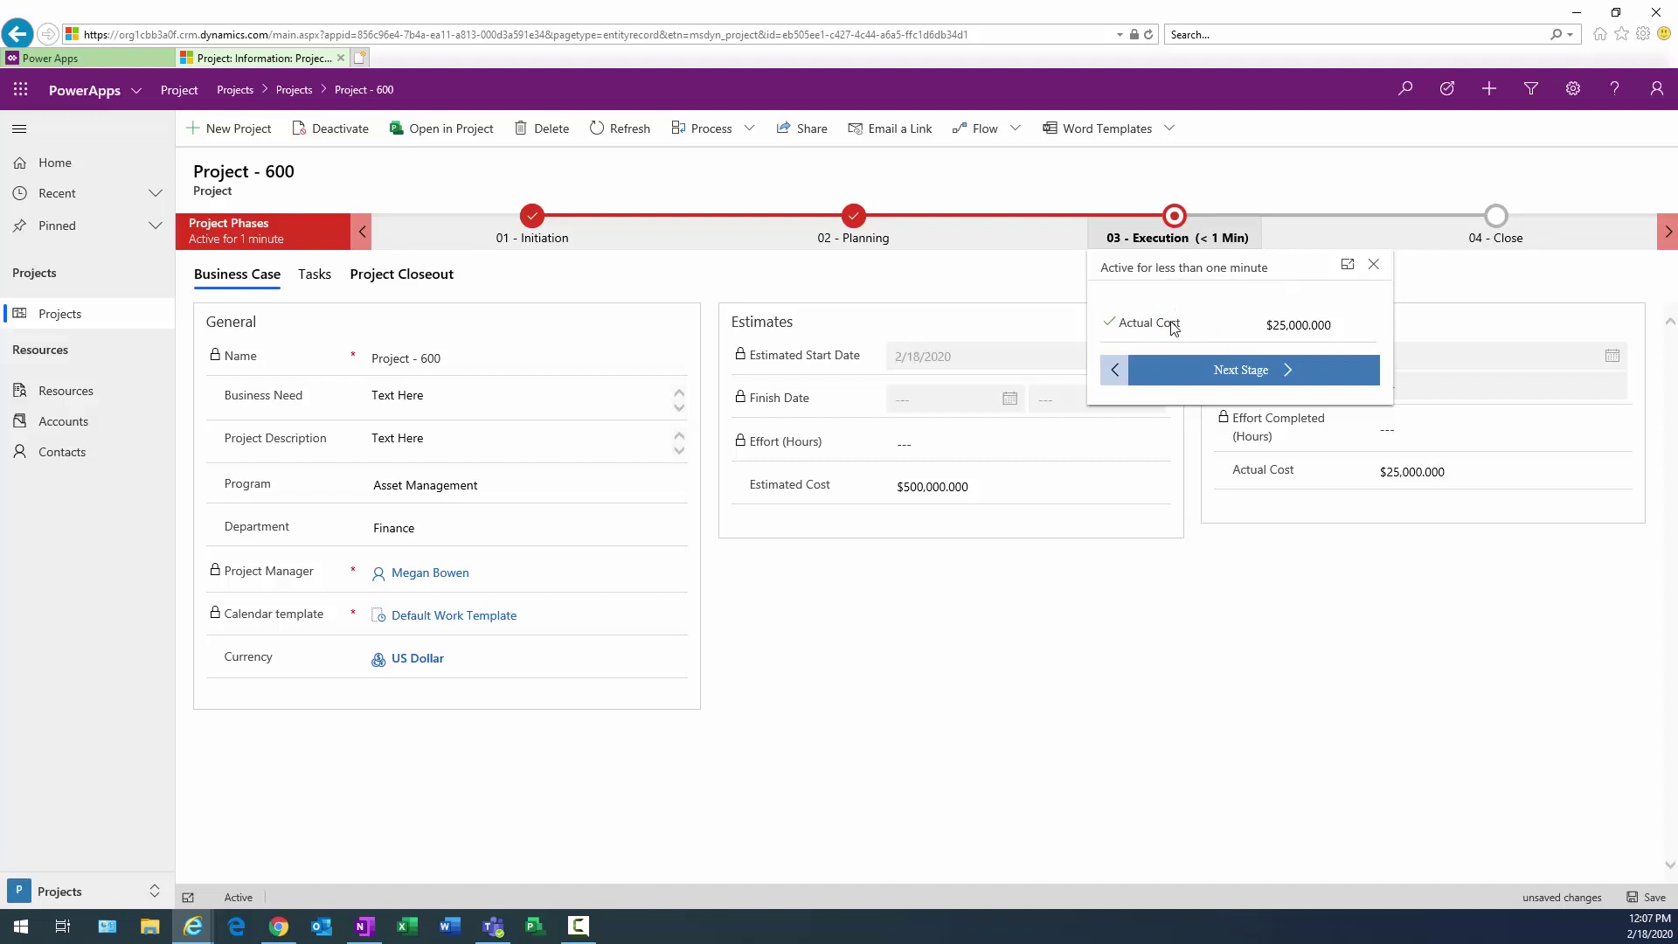
{"action": "left_click", "coordinate": [1250, 374]}
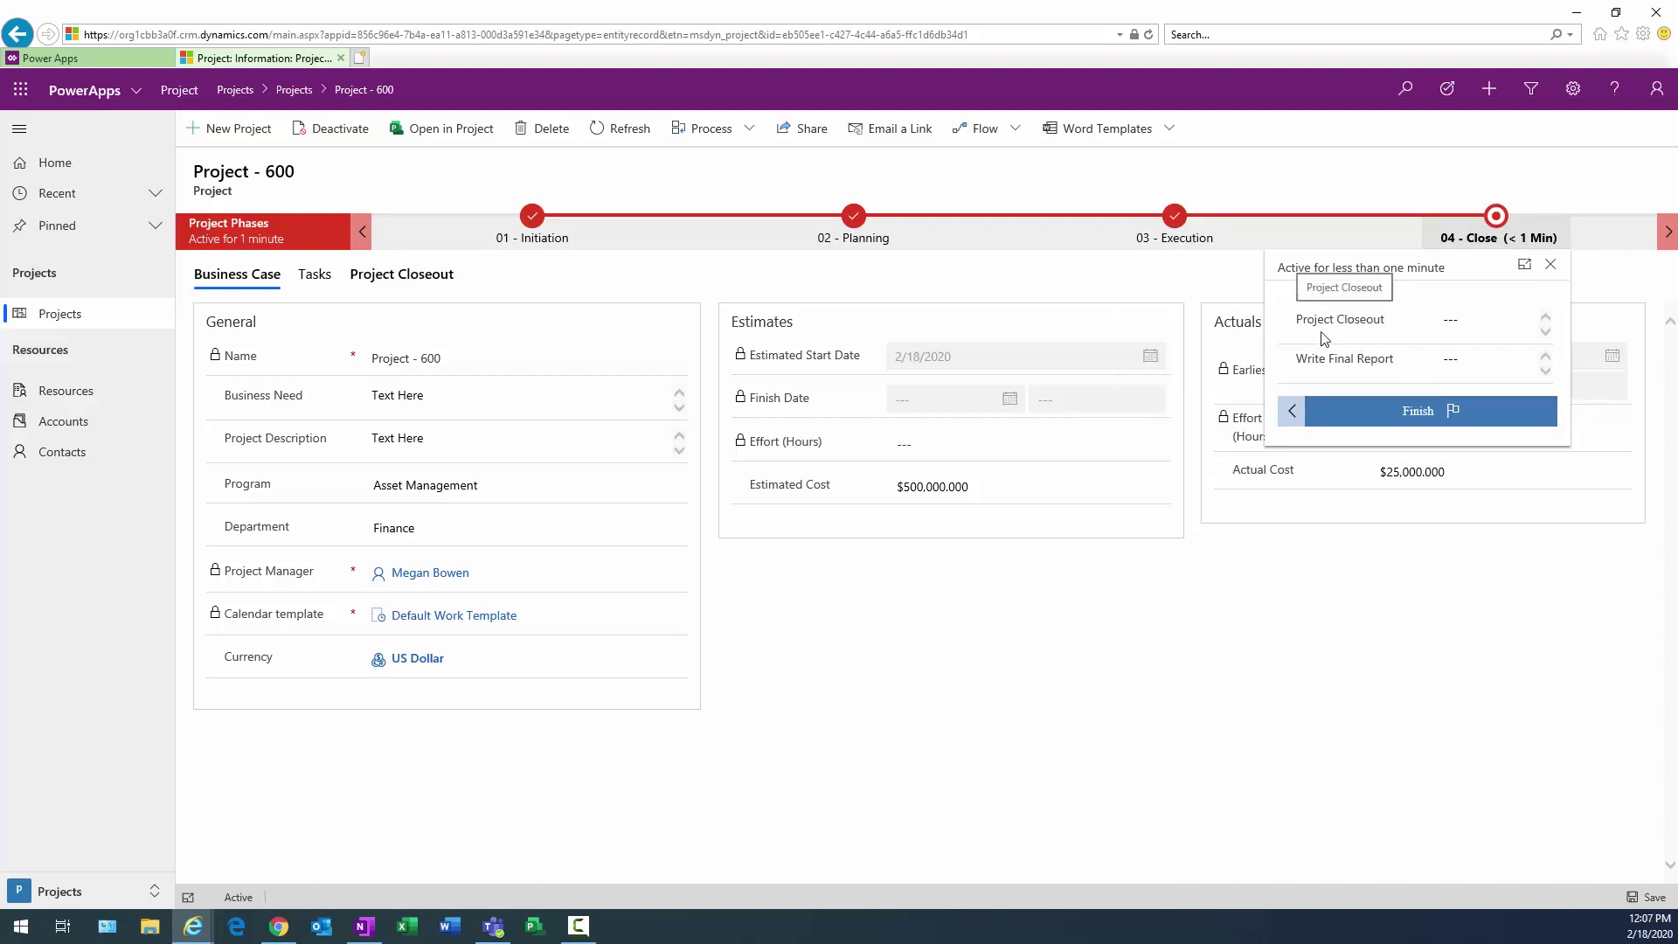
{"action": "left_click", "coordinate": [1330, 549]}
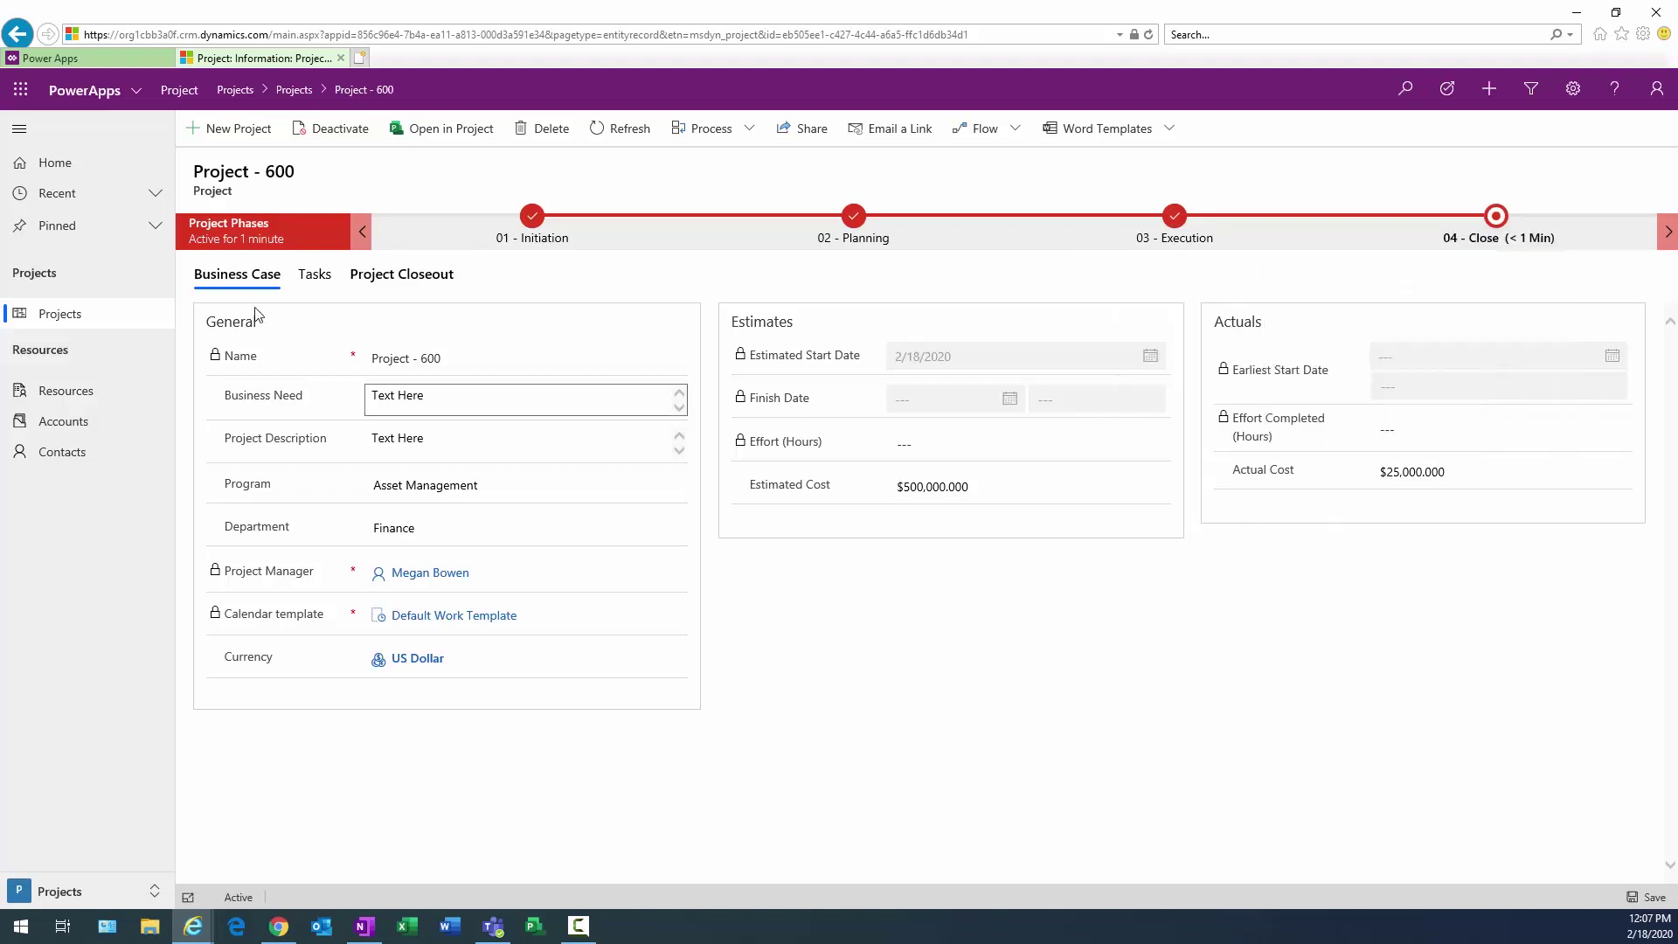
In the project's closeout section, set Write Final Report to Final report and Project Closeout to Closeout information.
{"action": "left_click", "coordinate": [398, 278]}
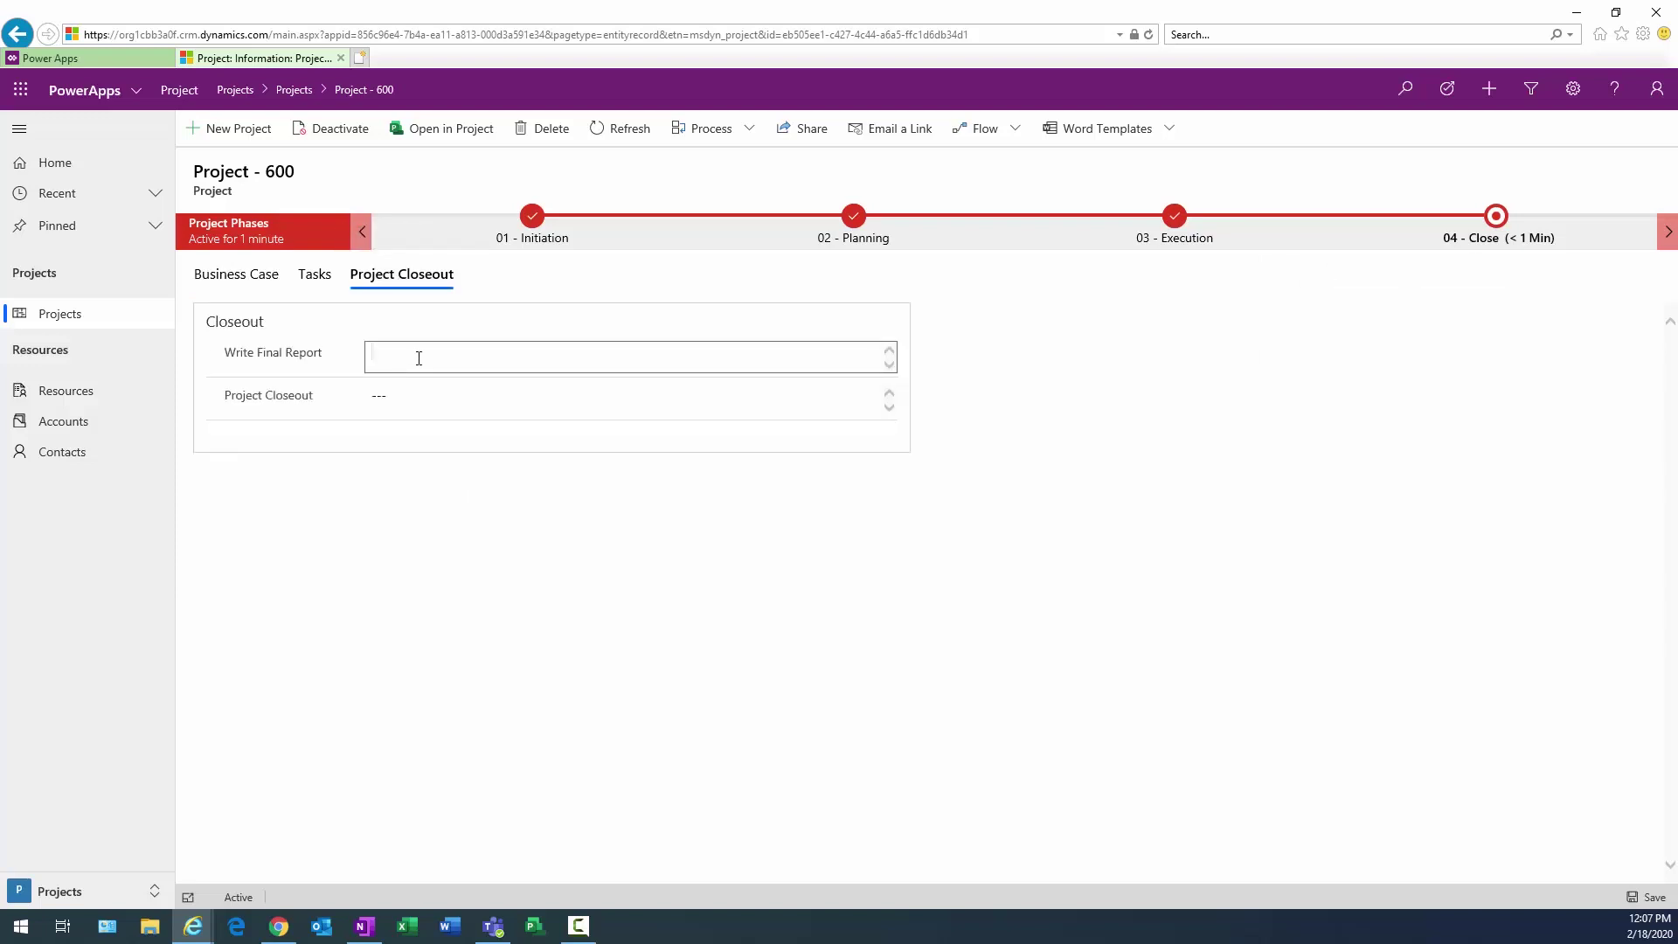
{"action": "left_click", "coordinate": [419, 358]}
{"action": "type", "text": "Final report"}
{"action": "key", "text": "Tab"}
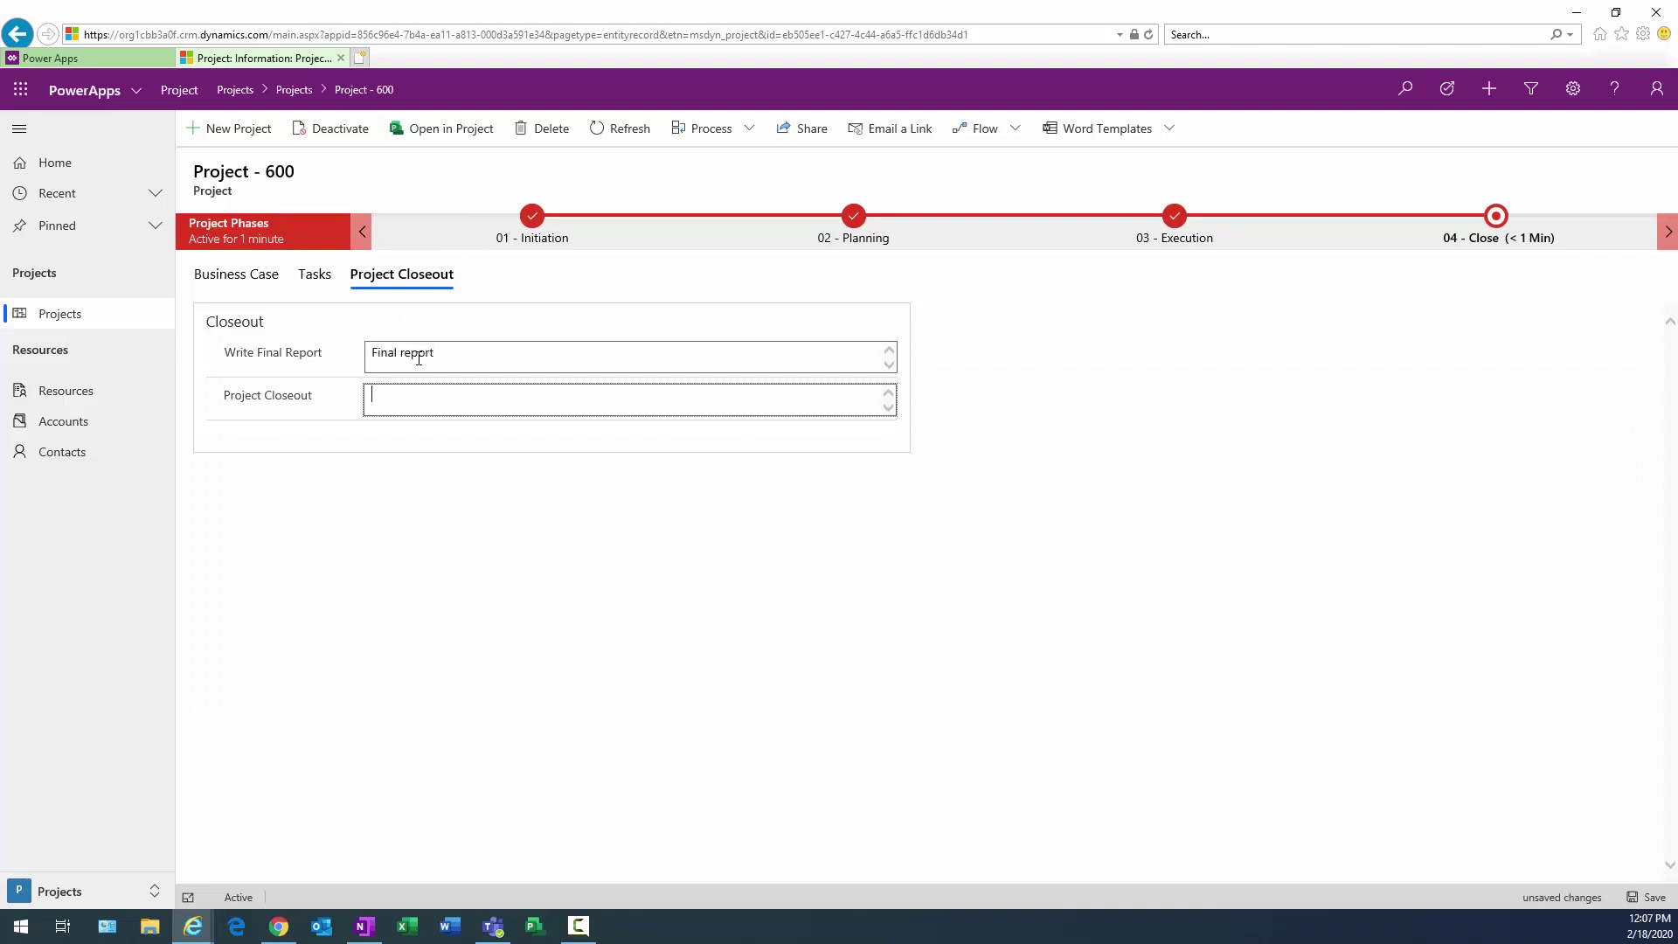
{"action": "type", "text": "Clo"}
{"action": "type", "text": "seo"}
{"action": "key", "text": "BackSpace"}
{"action": "type", "text": "eout information"}
{"action": "key", "text": "Tab"}
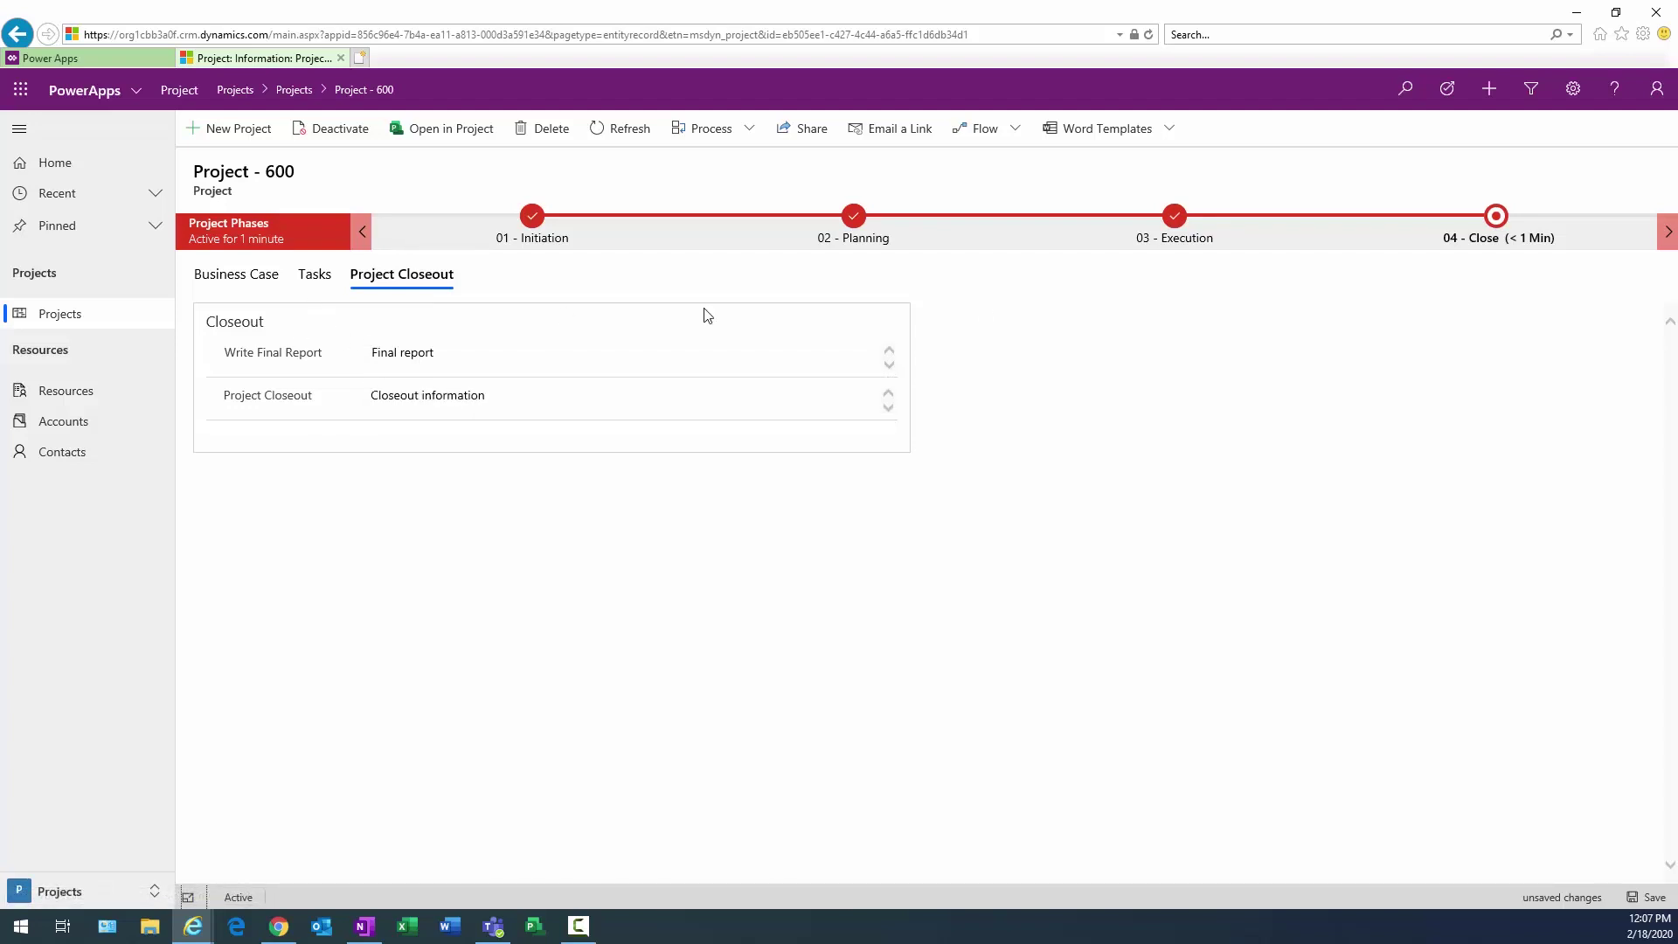
Check the Close stage's data steps and finish the Project Phases process for Project - 600.
{"action": "left_click", "coordinate": [1497, 216]}
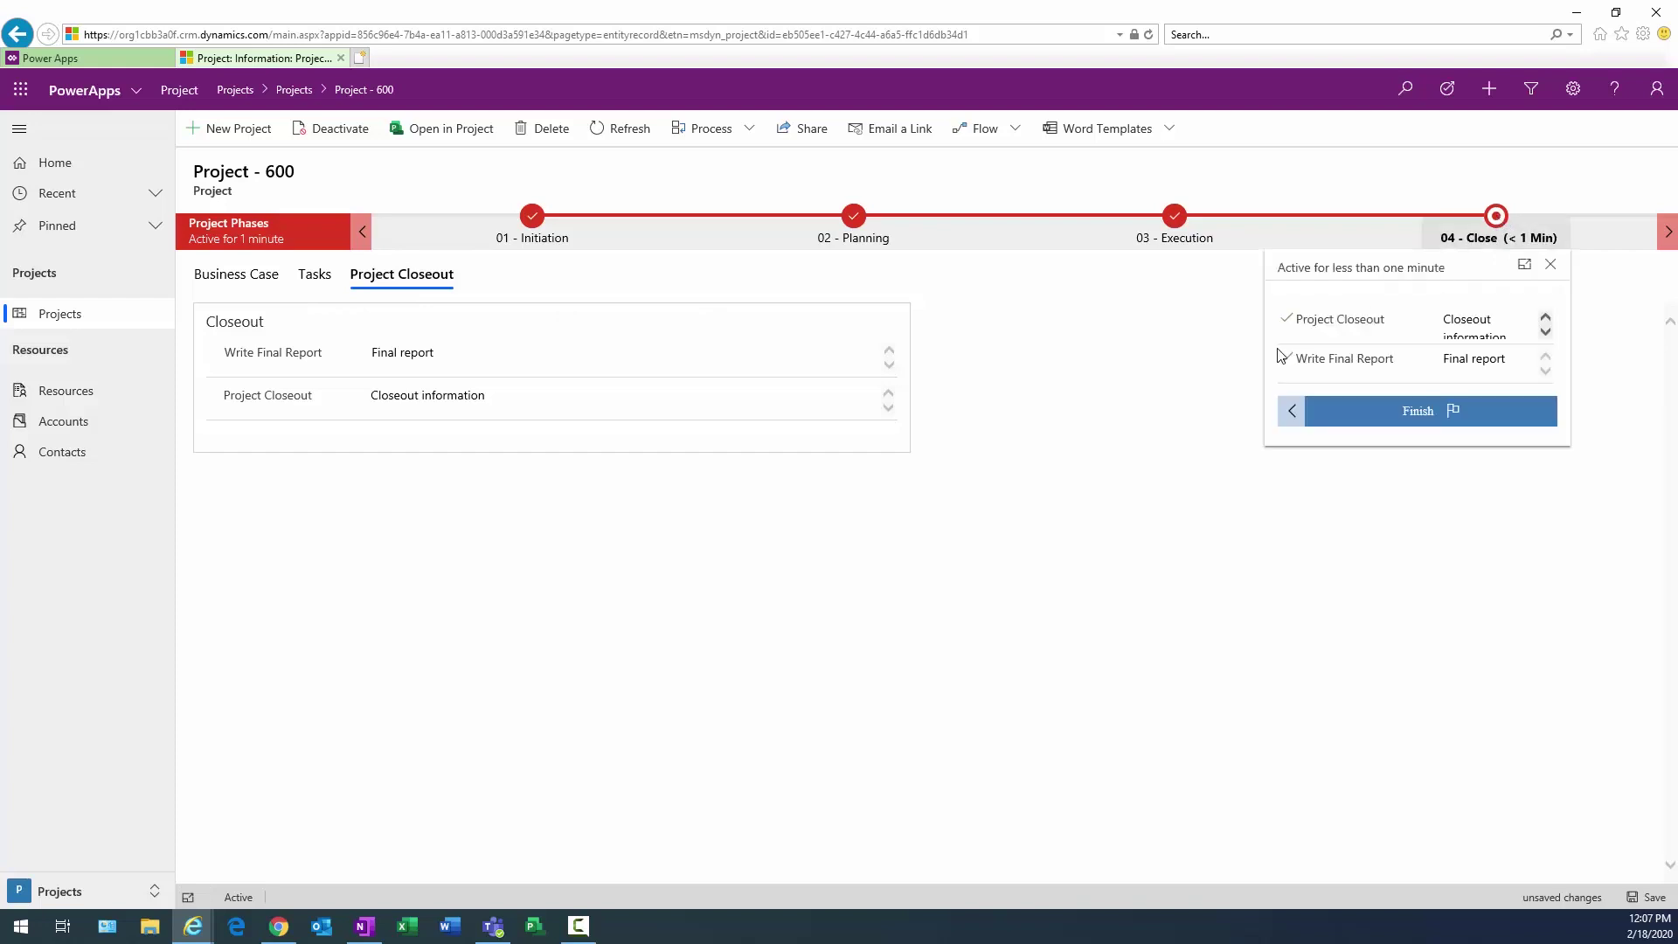
{"action": "left_click", "coordinate": [1421, 419]}
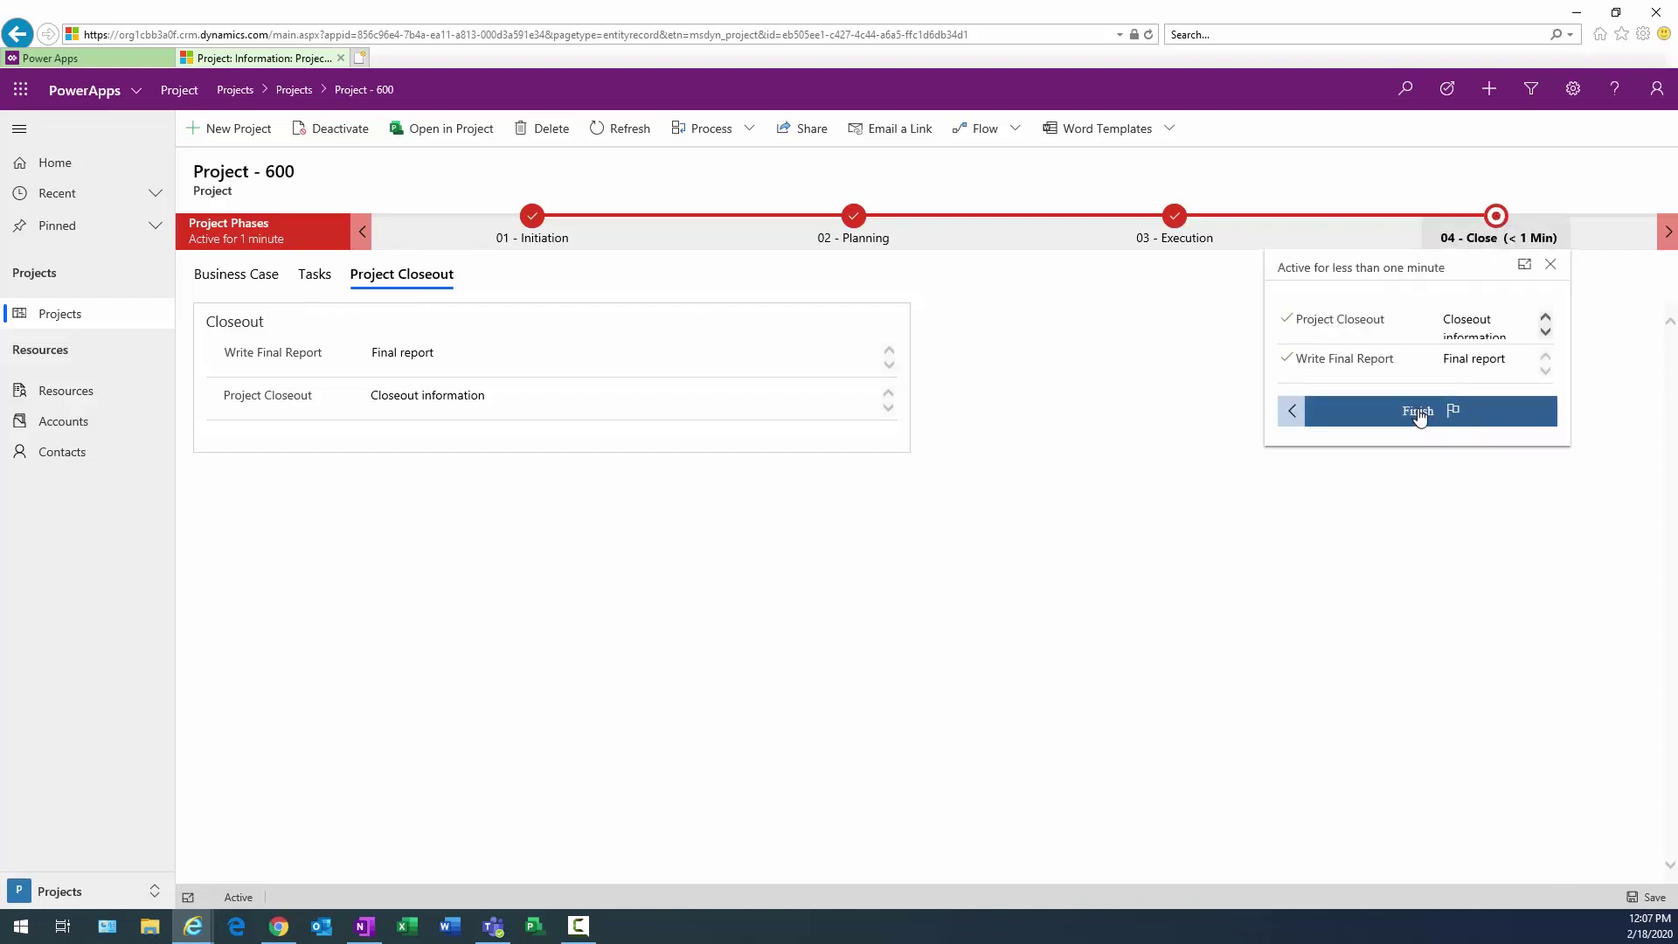